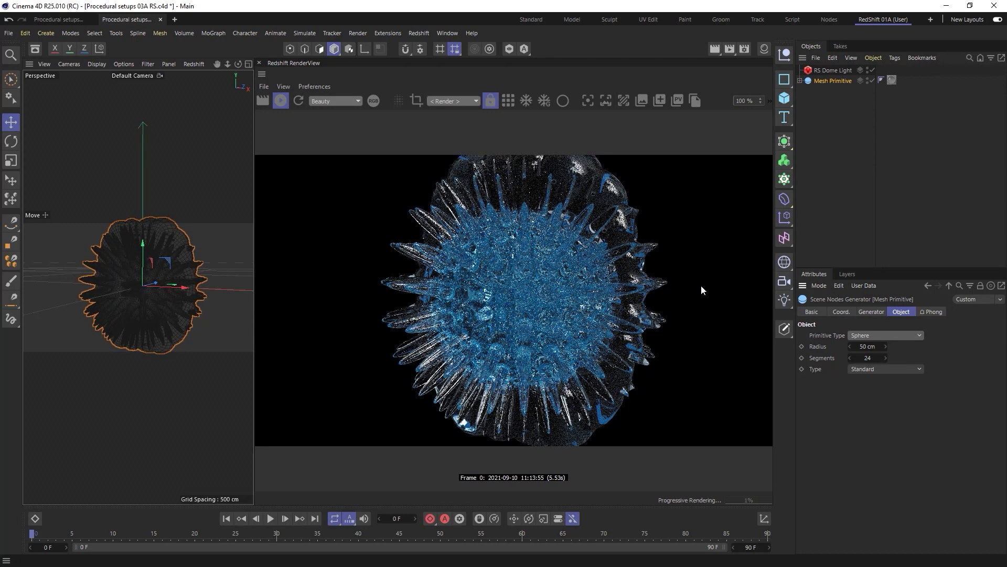
Step: Change the spherical Mesh Primitive's type to Icosahedron with 12 segments and expand its modifier hierarchy
{"action": "left_click", "coordinate": [877, 368]}
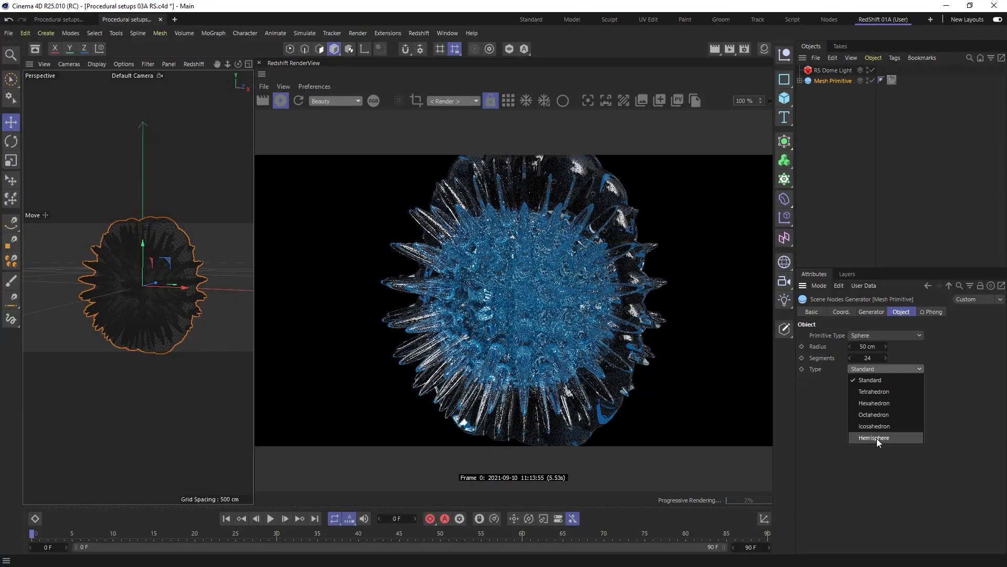
{"action": "left_click", "coordinate": [877, 430]}
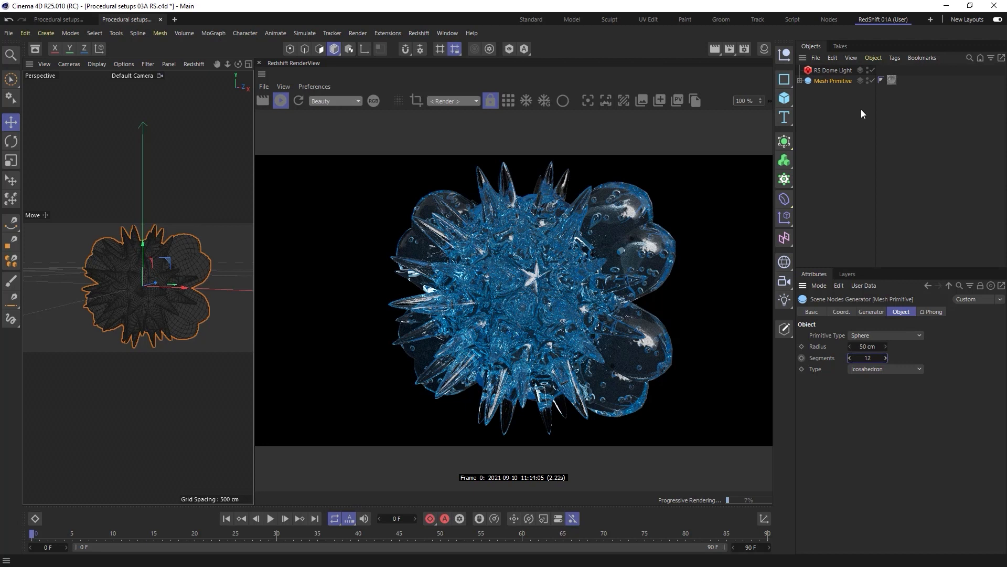
{"action": "left_click", "coordinate": [801, 81]}
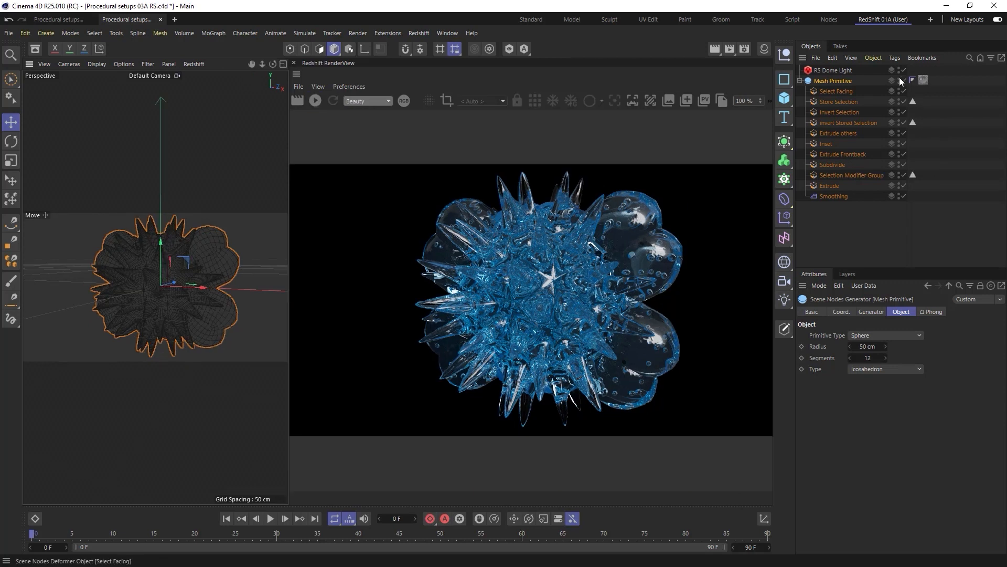
{"action": "left_click", "coordinate": [829, 20]}
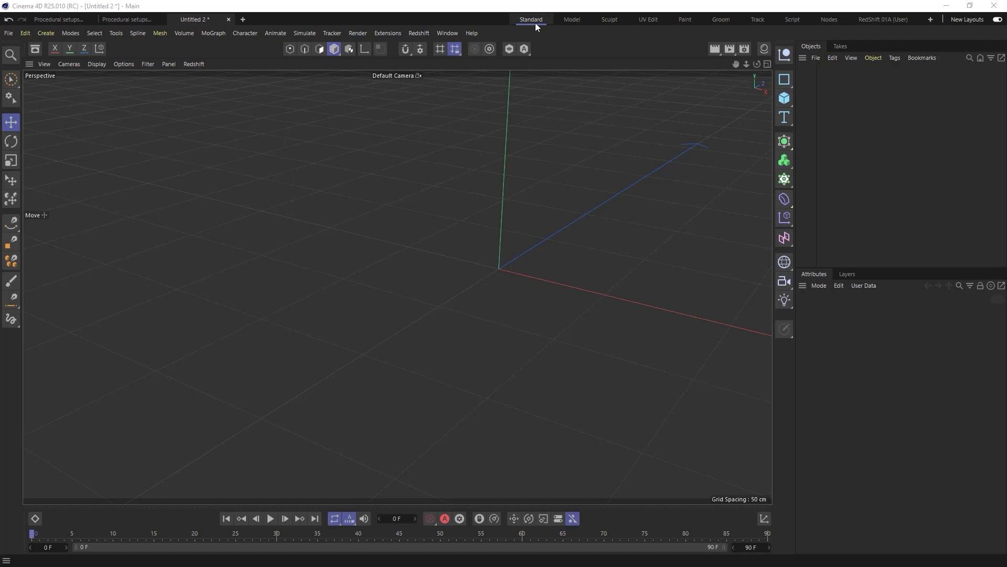
Step: Add a standard Cube and a standard Sphere primitive to the empty scene
{"action": "left_click", "coordinate": [784, 98]}
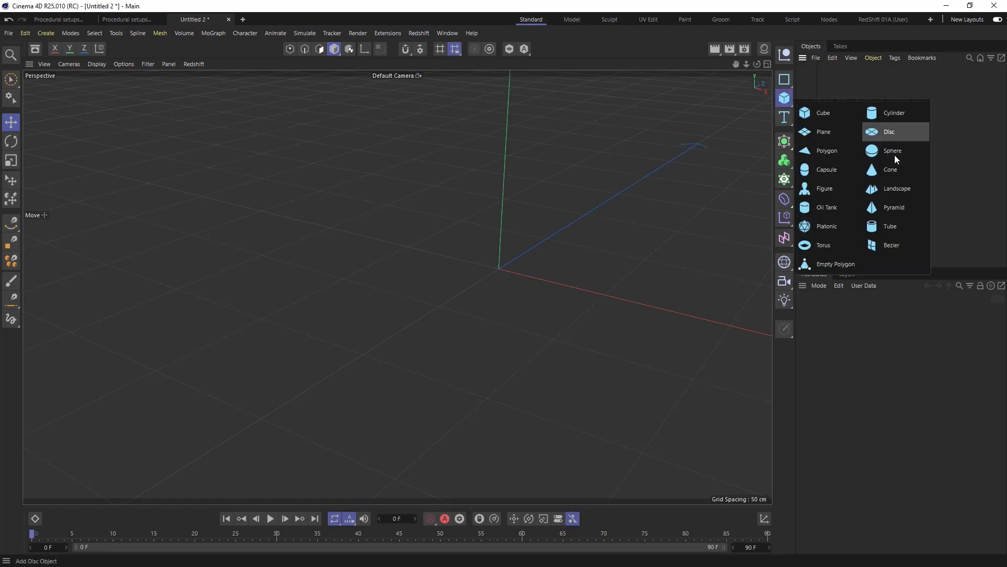
{"action": "left_click", "coordinate": [810, 114]}
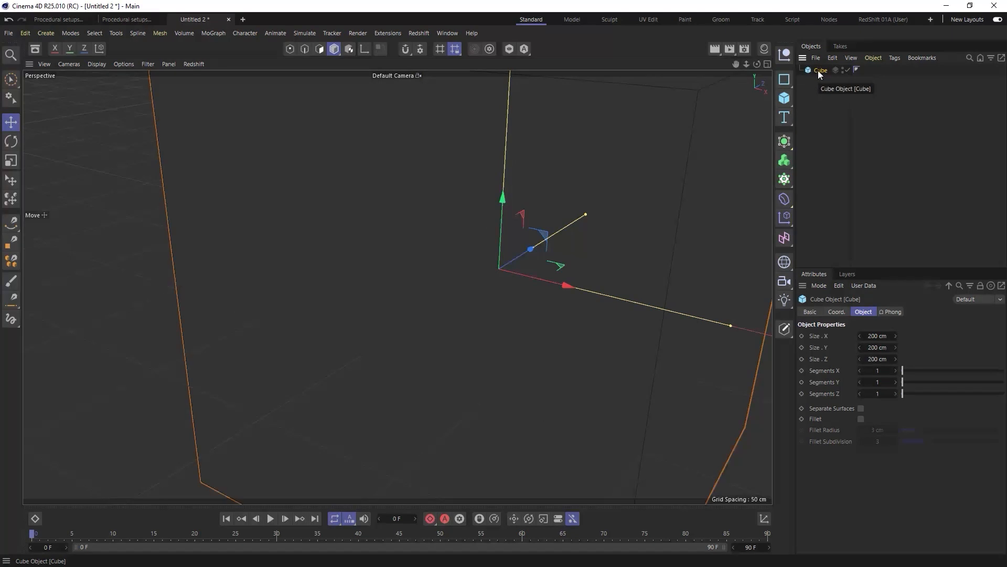
{"action": "left_click", "coordinate": [785, 99]}
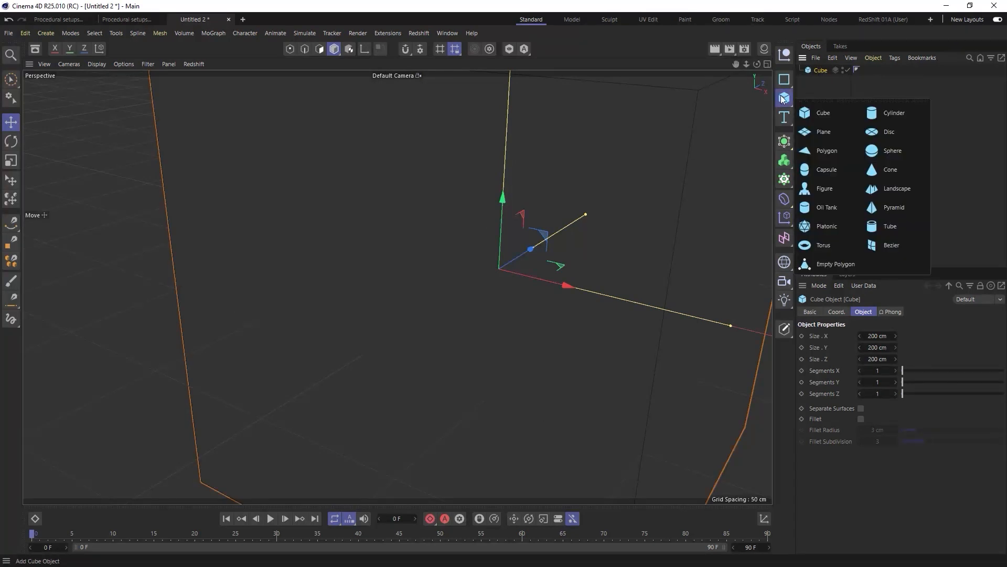
{"action": "left_click", "coordinate": [902, 149]}
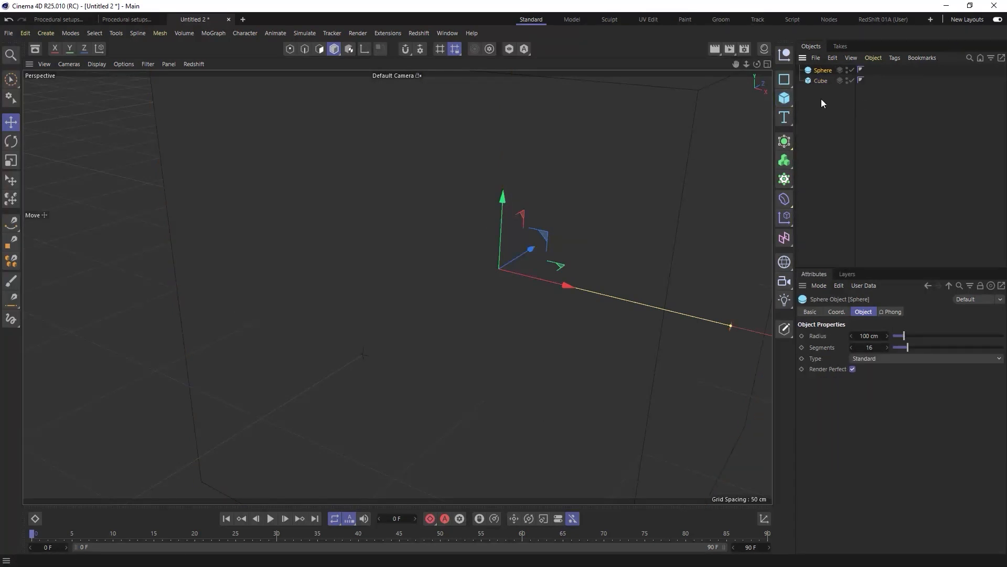
Step: Delete both the Sphere and the Cube from the scene
{"action": "left_click_drag", "start_coordinate": [826, 108], "coordinate": [820, 83]}
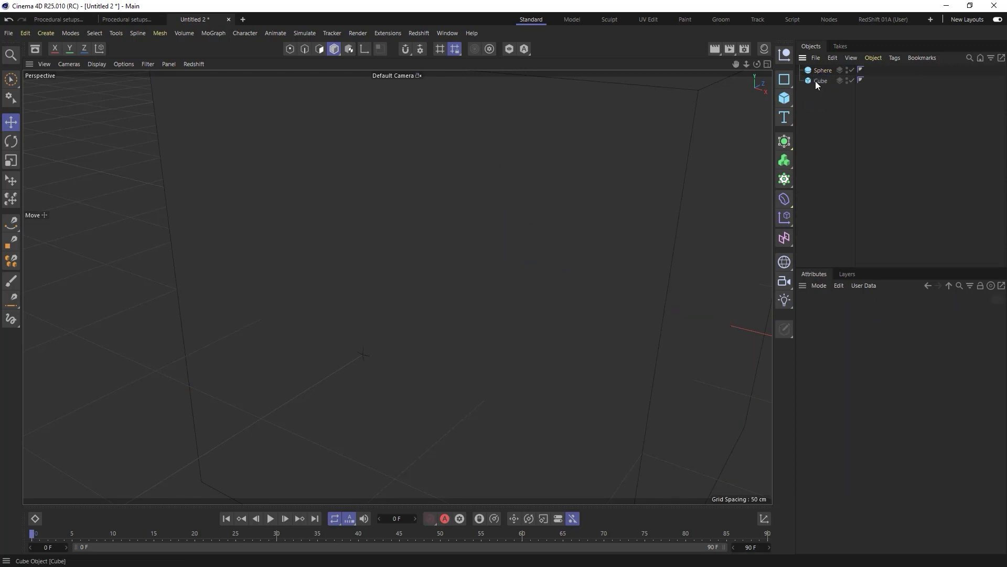
{"action": "left_click", "coordinate": [817, 81]}
{"action": "left_click", "coordinate": [824, 71]}
{"action": "left_click", "coordinate": [824, 80], "text": "ctrl"}
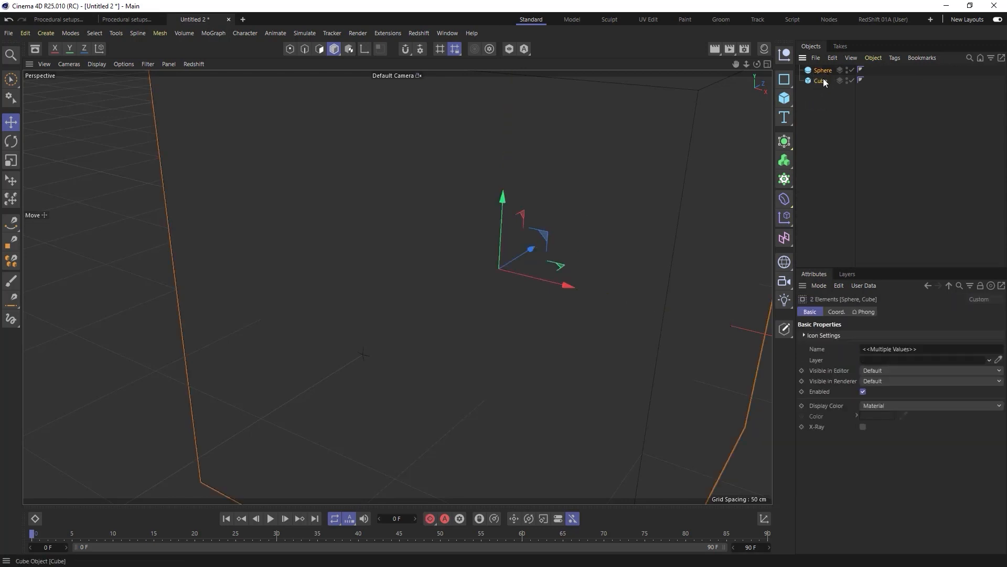
{"action": "key", "text": "Delete"}
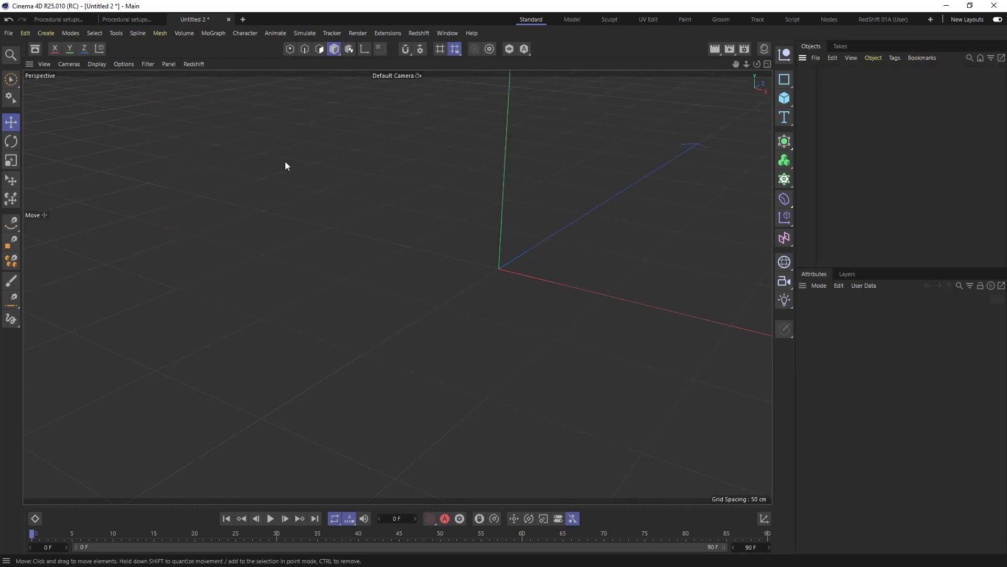
Step: Open the Asset Browser, search for "primitive" and show the results as a list with small thumbnails
{"action": "left_click", "coordinate": [36, 50]}
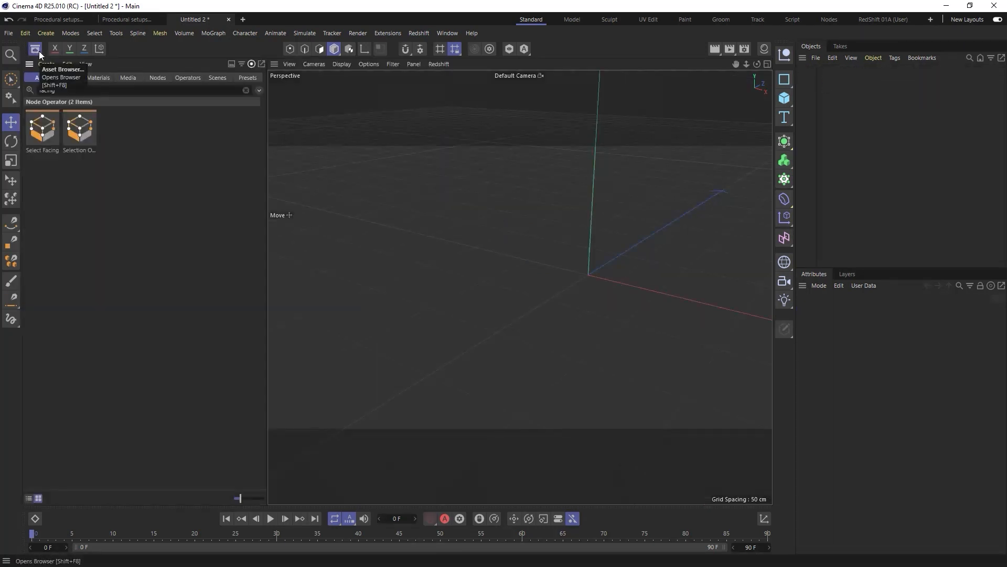
{"action": "left_click", "coordinate": [66, 88]}
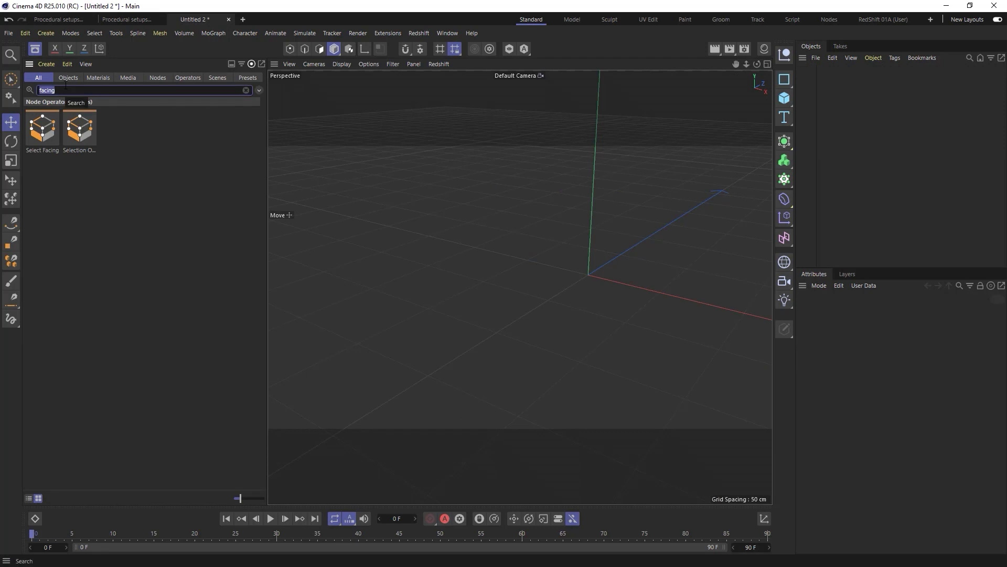
{"action": "type", "text": "primitive"}
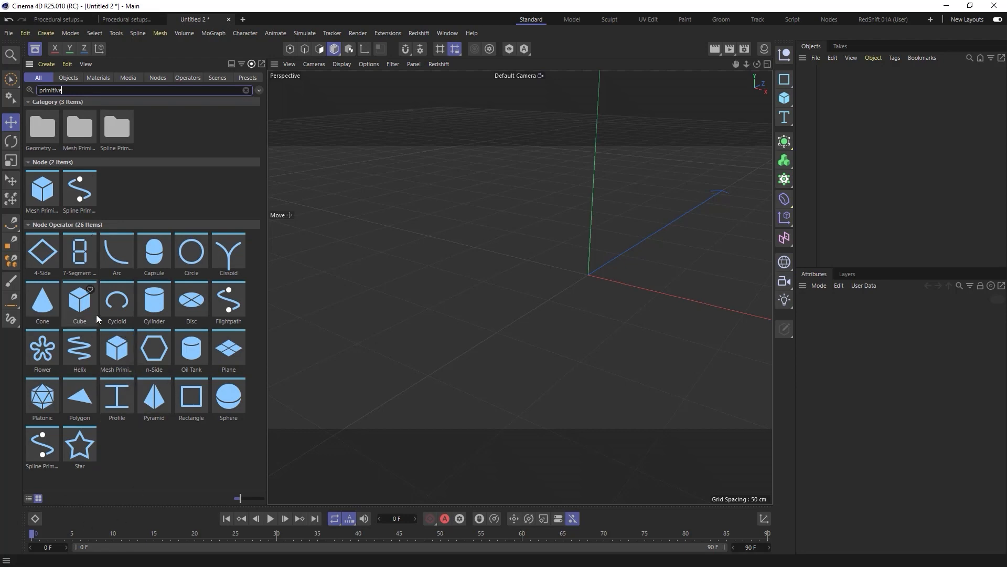
{"action": "left_click", "coordinate": [28, 498]}
{"action": "left_click_drag", "start_coordinate": [245, 501], "coordinate": [237, 498]}
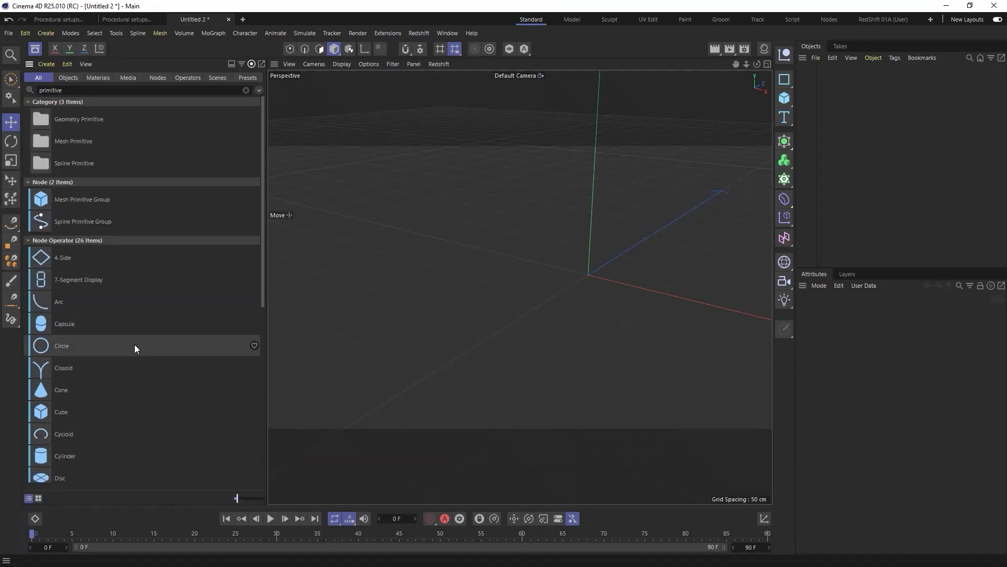
Step: Add the Mesh Primitive node operator from the search results to the scene's object hierarchy
{"action": "scroll", "coordinate": [145, 322], "scroll_direction": "down", "scroll_amount": 5}
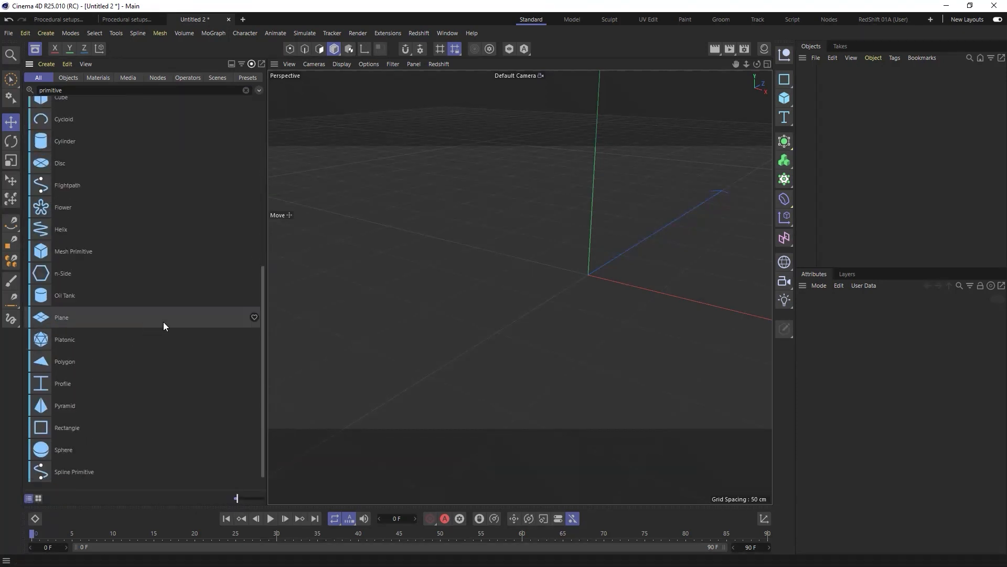
{"action": "scroll", "coordinate": [176, 320], "scroll_direction": "down", "scroll_amount": 1}
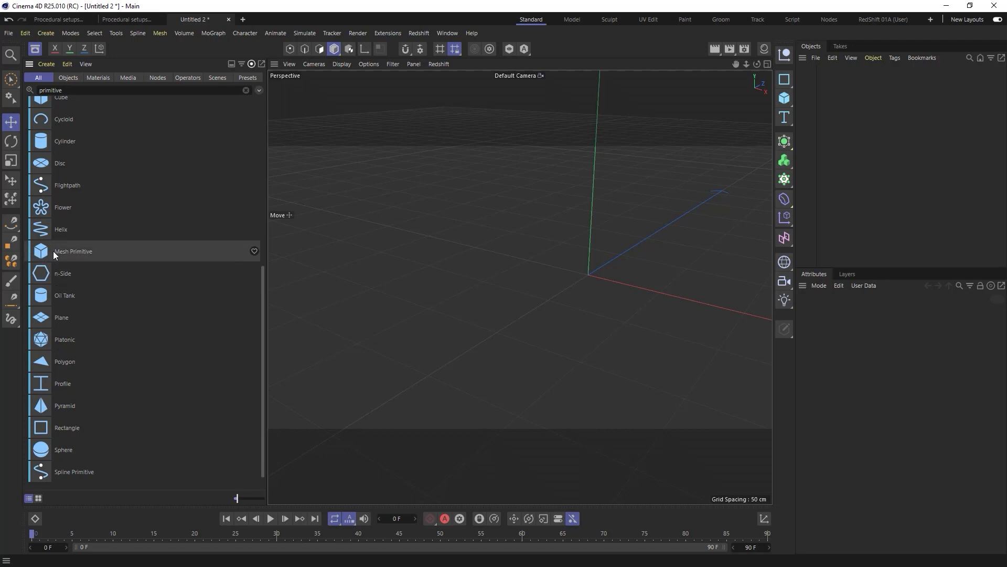
{"action": "left_click_drag", "start_coordinate": [42, 256], "coordinate": [804, 84]}
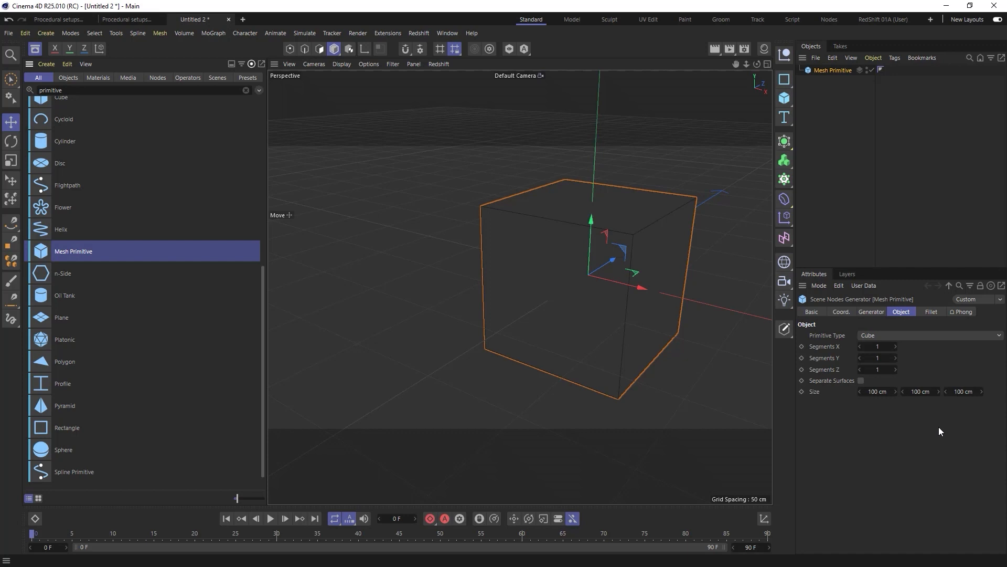
Step: Try the Cone primitive type on the Mesh Primitive, settle on Cylinder and set its orientation to +Z
{"action": "left_click", "coordinate": [878, 338]}
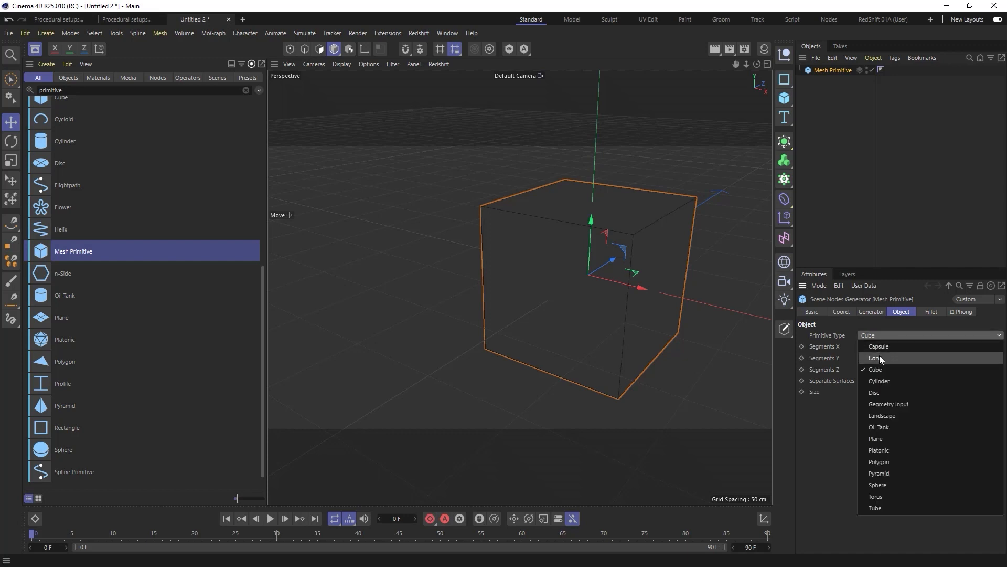
{"action": "left_click", "coordinate": [879, 354]}
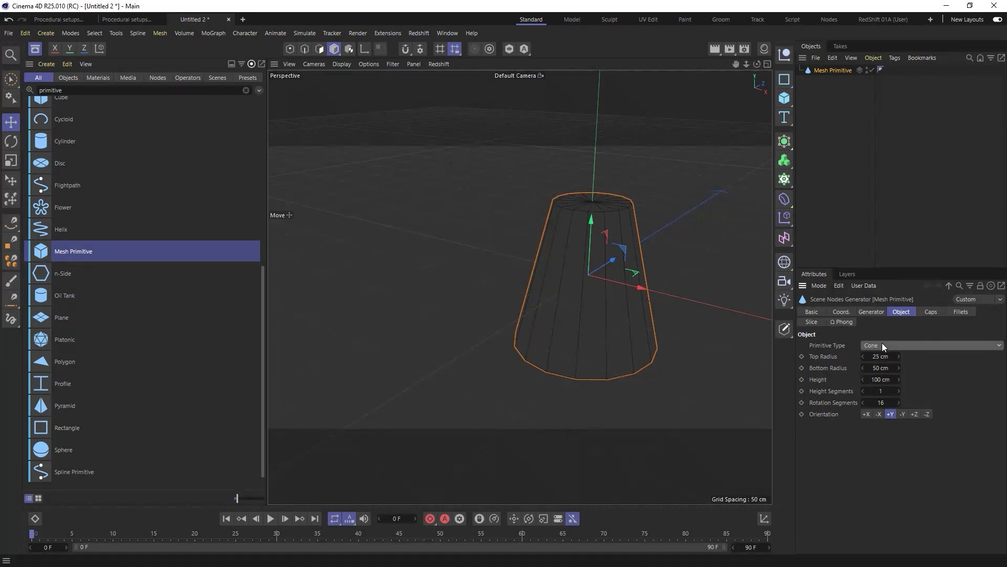
{"action": "left_click", "coordinate": [882, 346]}
{"action": "left_click", "coordinate": [886, 391]}
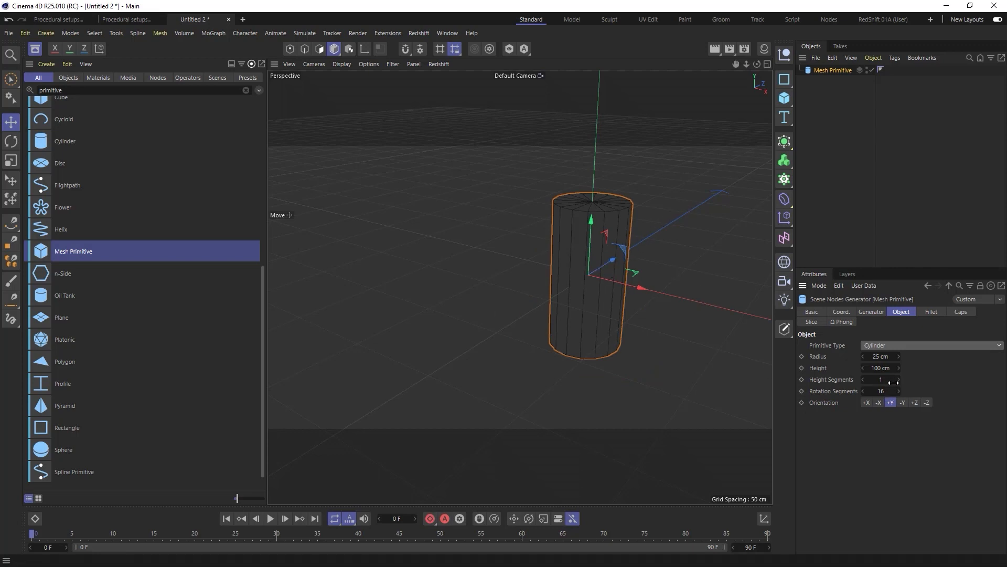
{"action": "left_click", "coordinate": [915, 403]}
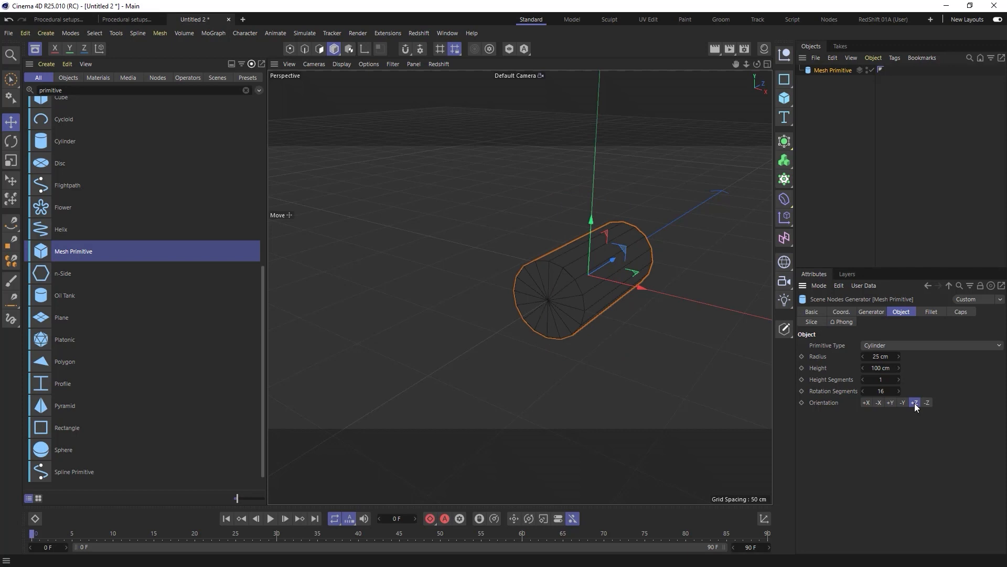
Step: Search the assets for "facing" and add the Select Facing operator as a child of the Mesh Primitive
{"action": "scroll", "coordinate": [596, 291], "scroll_direction": "up", "scroll_amount": 5}
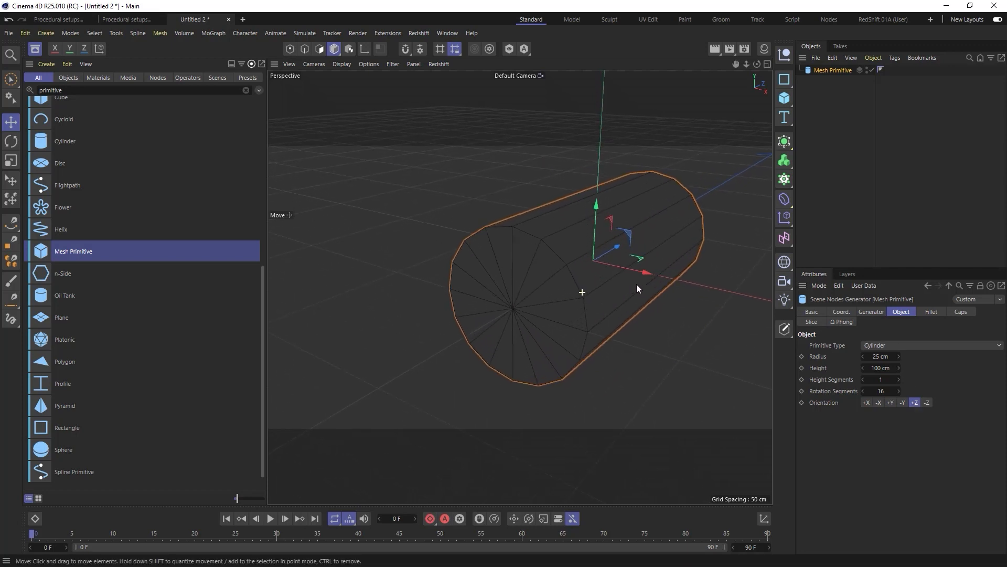
{"action": "middle_click_drag", "start_coordinate": [629, 295], "coordinate": [599, 299], "text": "alt"}
{"action": "left_click_drag", "start_coordinate": [600, 299], "coordinate": [595, 295], "text": "alt"}
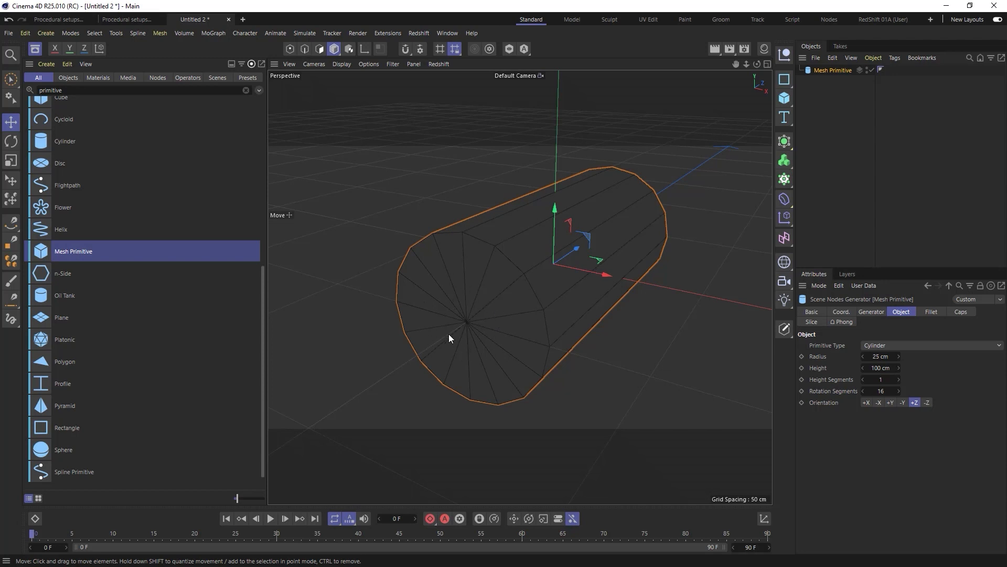
{"action": "left_click_drag", "start_coordinate": [631, 245], "coordinate": [510, 219], "text": "alt"}
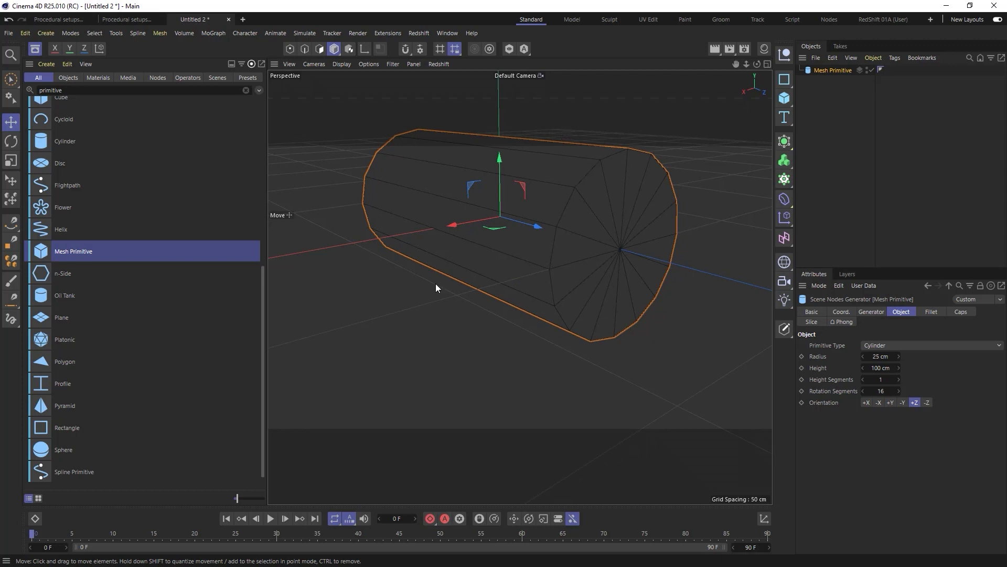
{"action": "mouse_move", "coordinate": [549, 265]}
{"action": "left_mouse_down", "text": "alt"}
{"action": "mouse_move", "coordinate": [510, 205]}
{"action": "mouse_move", "coordinate": [460, 269]}
{"action": "mouse_move", "coordinate": [578, 297]}
{"action": "mouse_move", "coordinate": [499, 282]}
{"action": "mouse_move", "coordinate": [493, 309]}
{"action": "mouse_move", "coordinate": [520, 261]}
{"action": "mouse_move", "coordinate": [549, 261]}
{"action": "left_mouse_up", "text": "alt"}
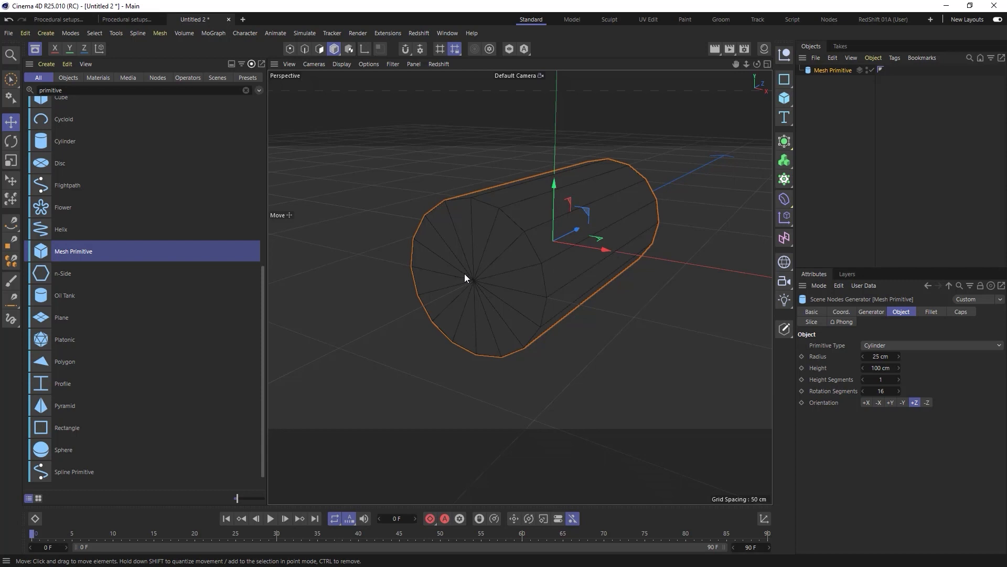
{"action": "double_click", "coordinate": [123, 90]}
{"action": "type", "text": "facing"}
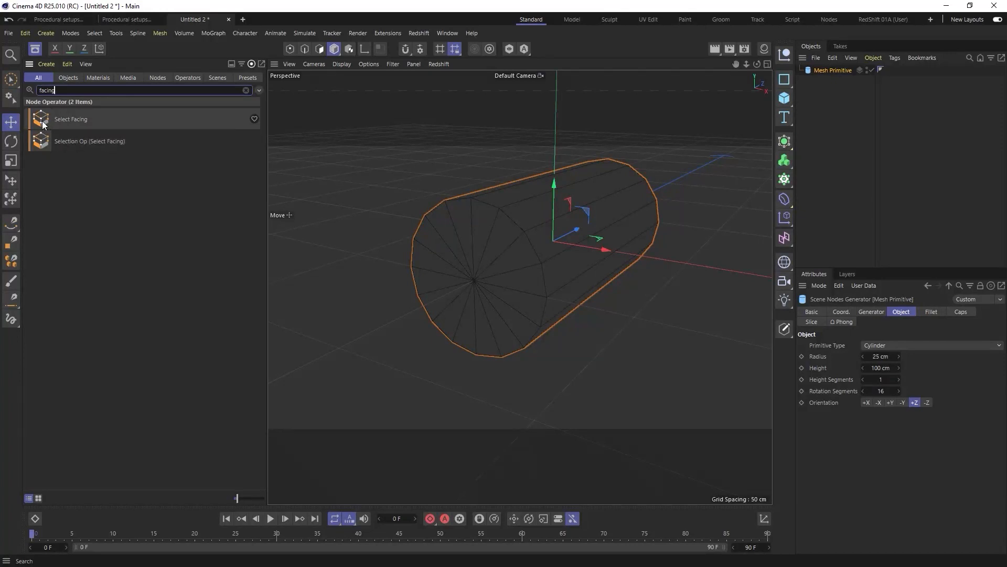
{"action": "left_click_drag", "start_coordinate": [42, 120], "coordinate": [834, 70]}
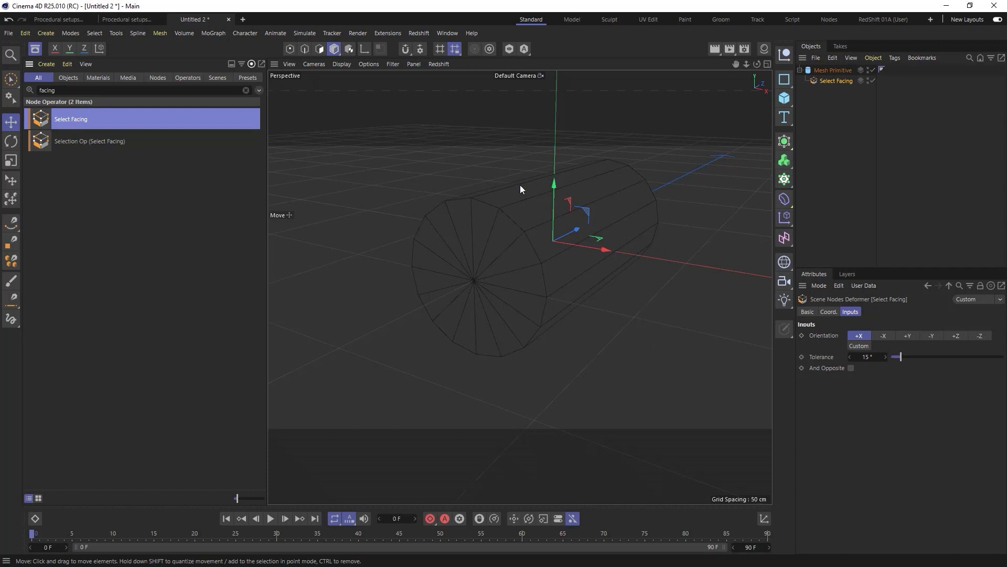
Step: Set the viewport display to Gouraud Shading (Lines)
{"action": "left_click", "coordinate": [341, 64]}
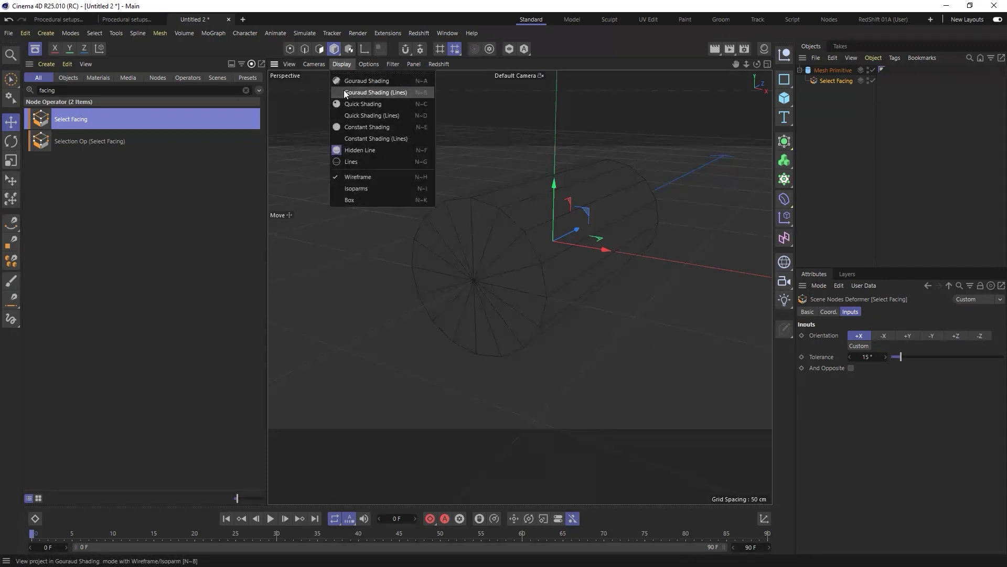
{"action": "left_click", "coordinate": [367, 93]}
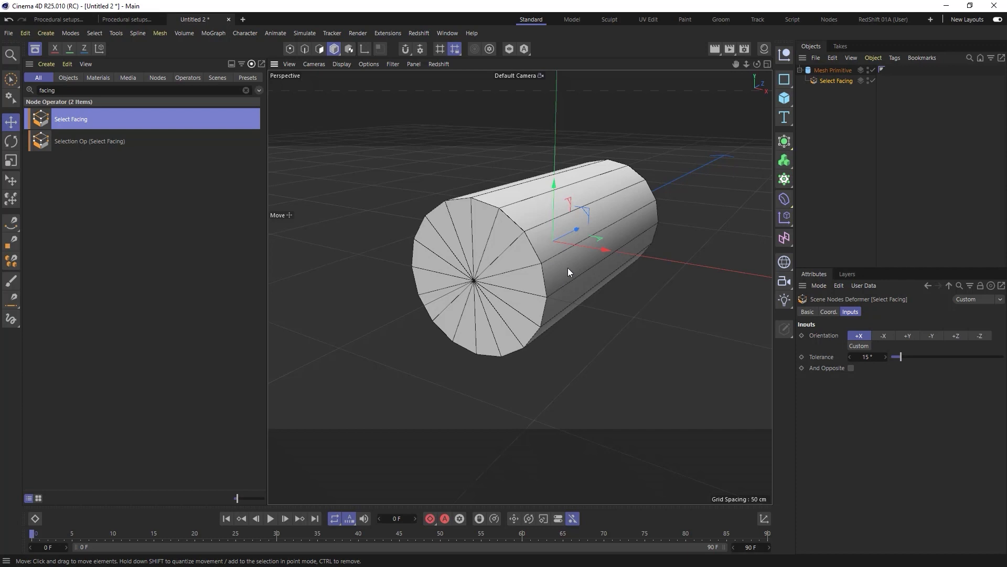
Step: Search the assets for "extru" and add the Extrude node operator directly below Select Facing under the Mesh Primitive
{"action": "double_click", "coordinate": [47, 90]}
{"action": "type", "text": "ex"}
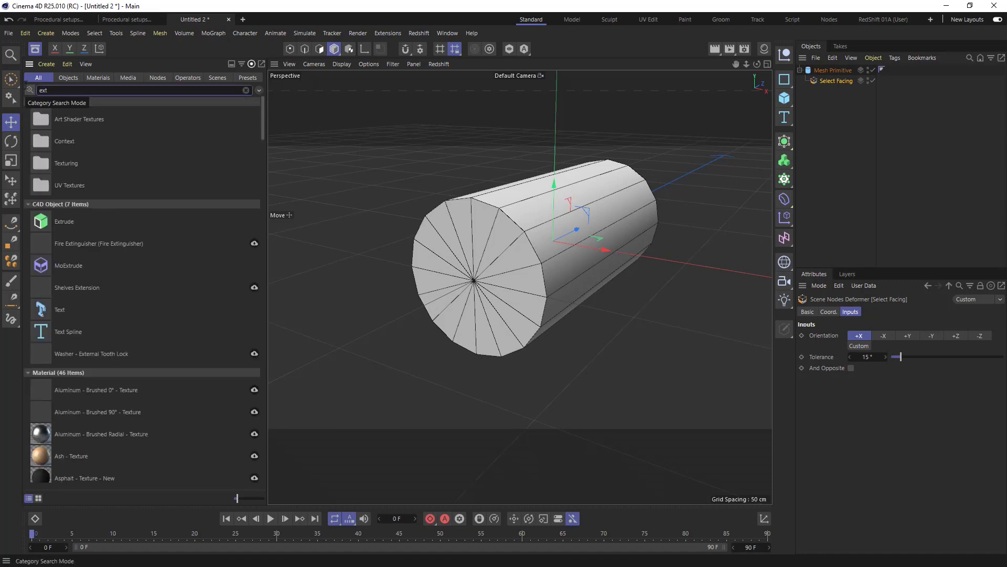
{"action": "type", "text": "t"}
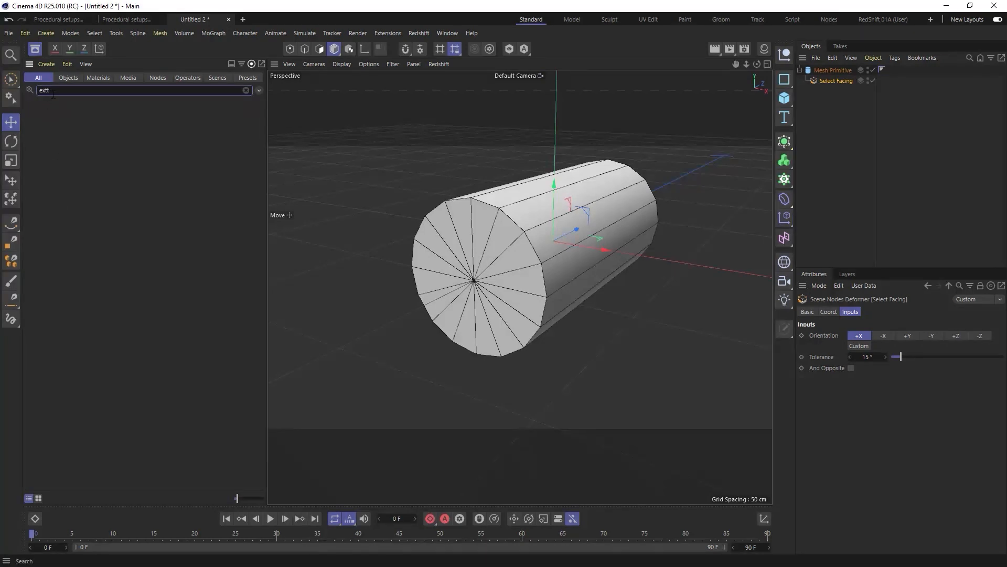
{"action": "key", "text": "BackSpace"}
{"action": "type", "text": "ru"}
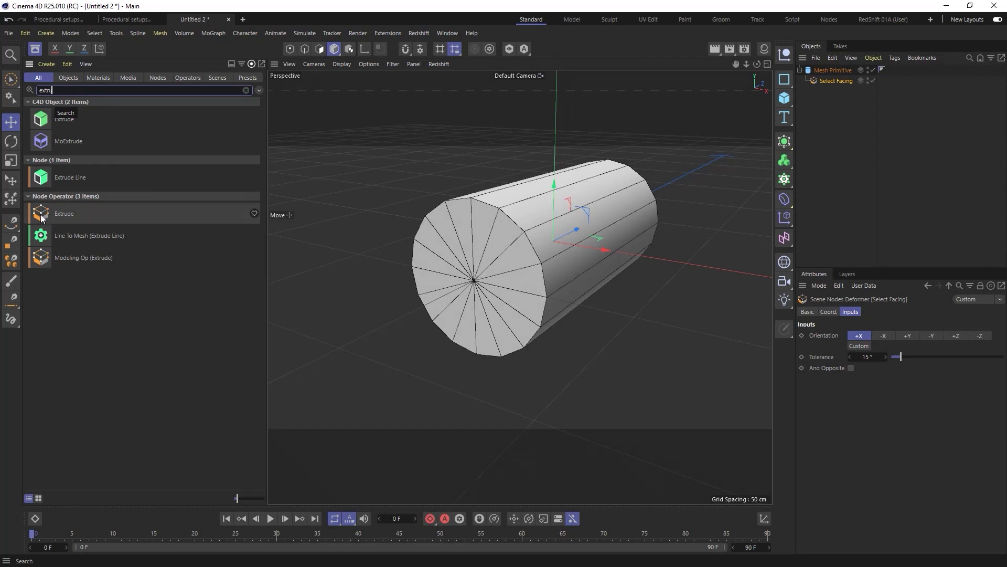
{"action": "left_click_drag", "start_coordinate": [42, 220], "coordinate": [752, 104]}
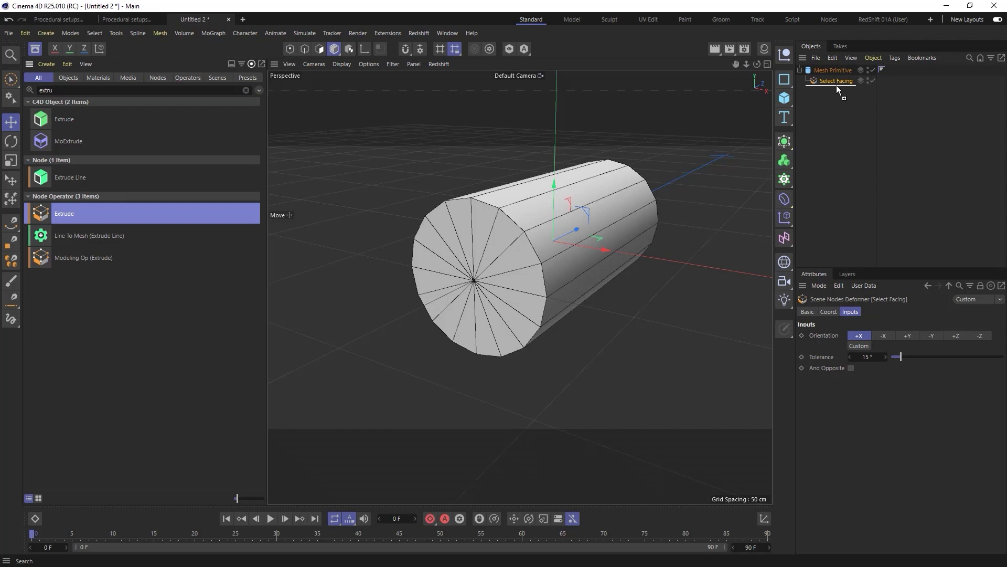
{"action": "left_click_drag", "start_coordinate": [836, 85], "coordinate": [836, 85]}
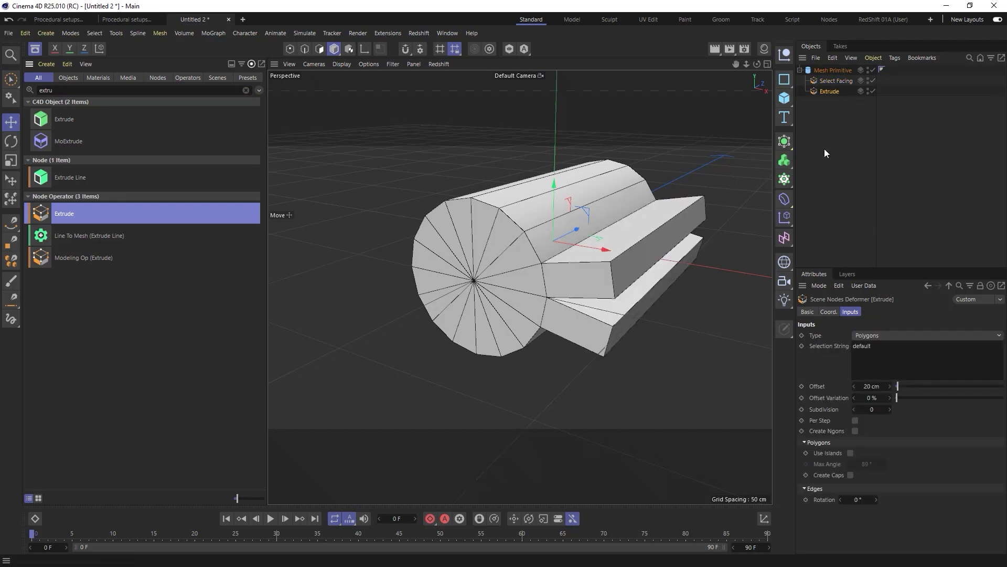
Step: Set Select Facing's orientation to +Z with And Opposite enabled and a tolerance of 15°
{"action": "left_click", "coordinate": [821, 83]}
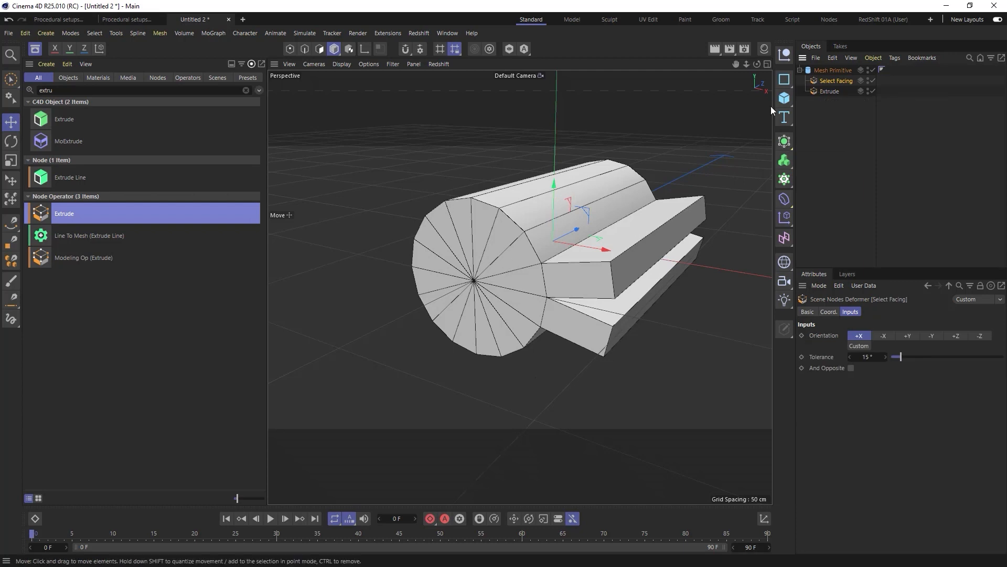
{"action": "left_click", "coordinate": [823, 91]}
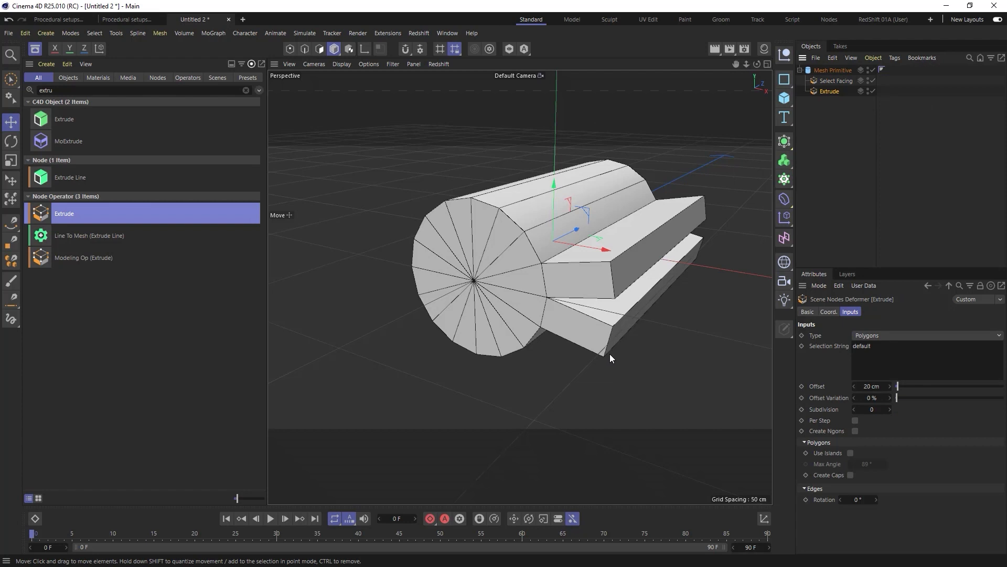
{"action": "left_click", "coordinate": [824, 80]}
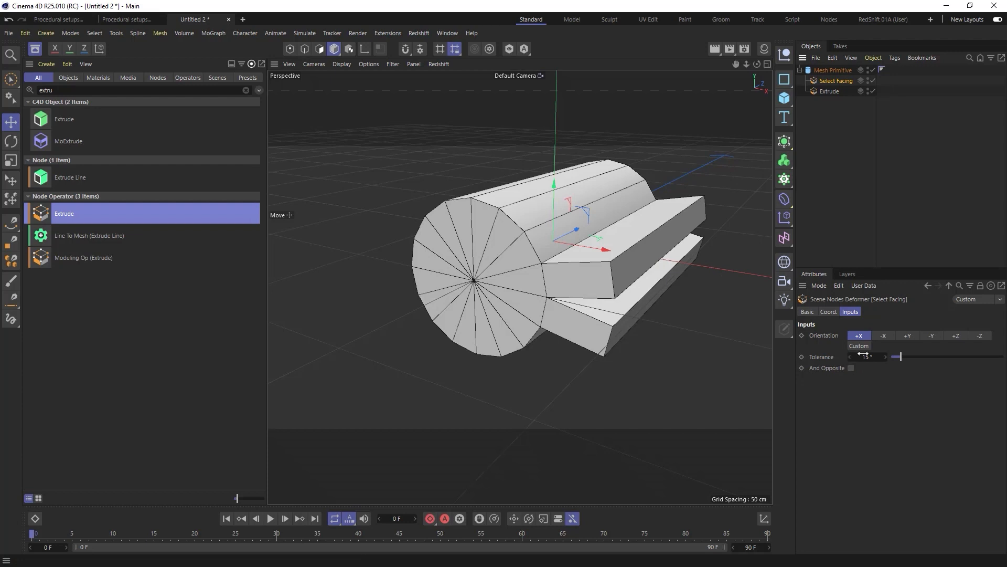
{"action": "mouse_move", "coordinate": [898, 354]}
{"action": "left_mouse_down"}
{"action": "mouse_move", "coordinate": [937, 357]}
{"action": "mouse_move", "coordinate": [896, 360]}
{"action": "mouse_move", "coordinate": [920, 360]}
{"action": "mouse_move", "coordinate": [911, 360]}
{"action": "left_mouse_up"}
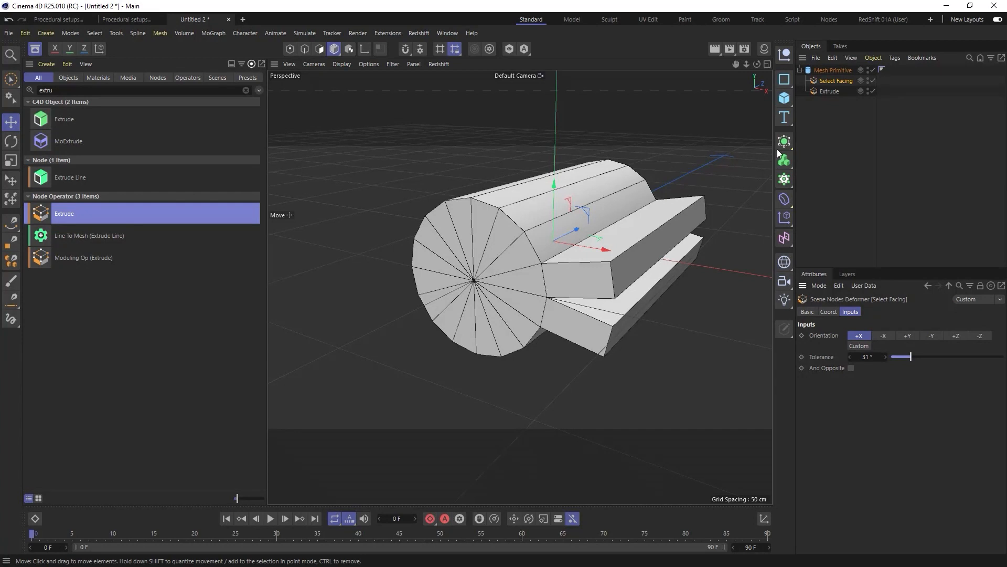
{"action": "left_click", "coordinate": [956, 335]}
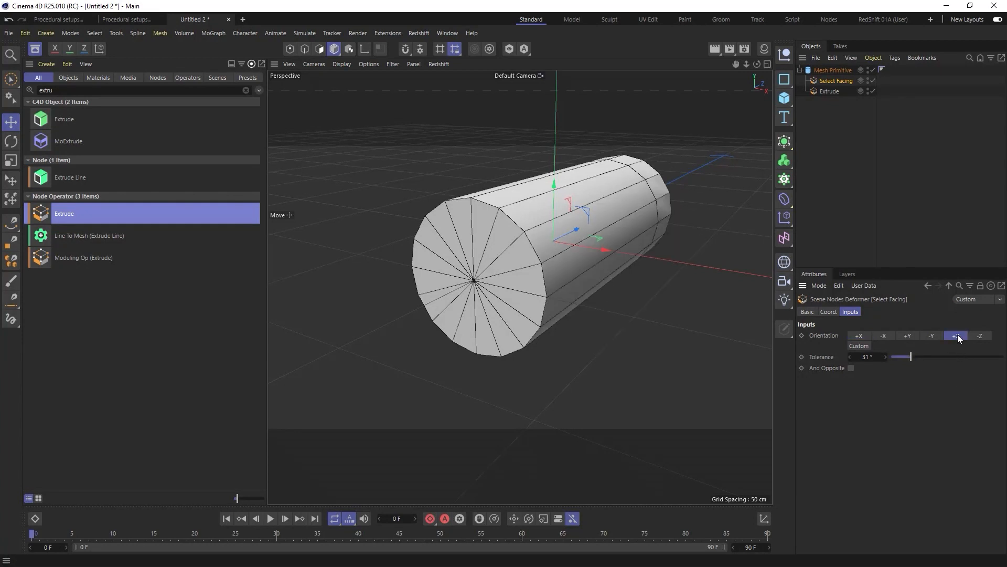
{"action": "left_click", "coordinate": [851, 368]}
{"action": "left_click_drag", "start_coordinate": [886, 357], "coordinate": [880, 359]}
{"action": "left_click", "coordinate": [877, 357]}
{"action": "type", "text": "15"}
{"action": "key", "text": "Return"}
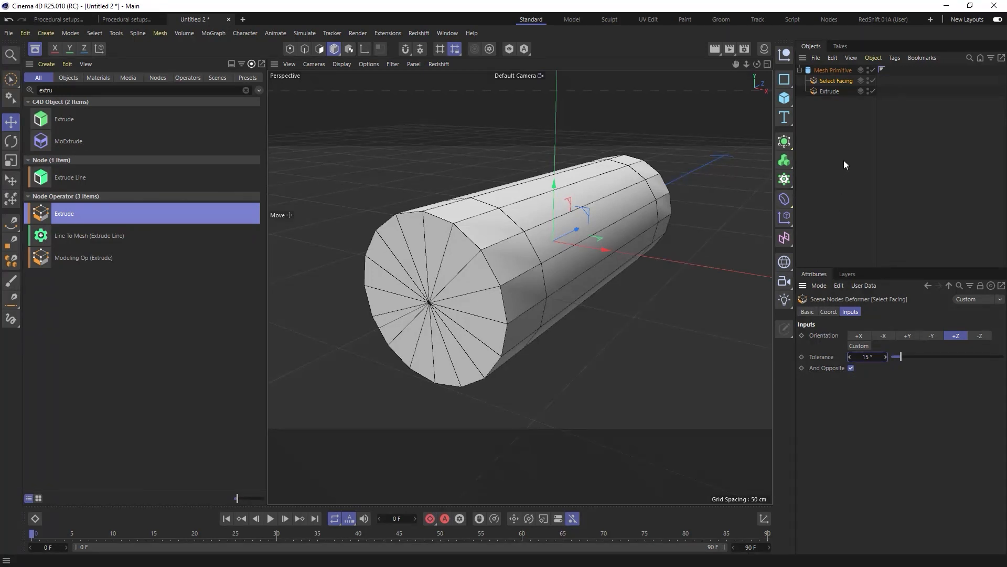
Step: Set the Extrude operator's offset to 36 cm
{"action": "left_click", "coordinate": [829, 92]}
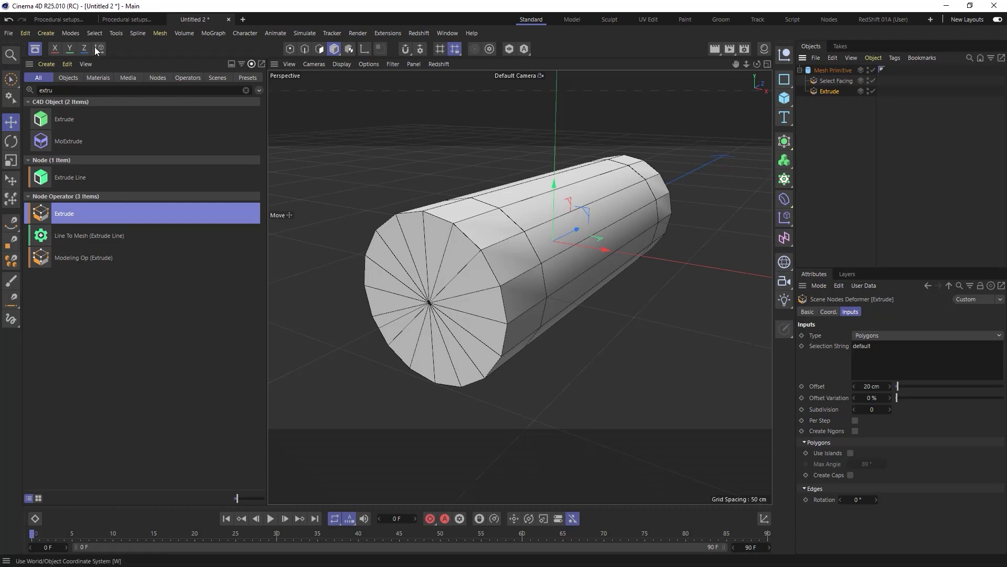
{"action": "left_click", "coordinate": [95, 33]}
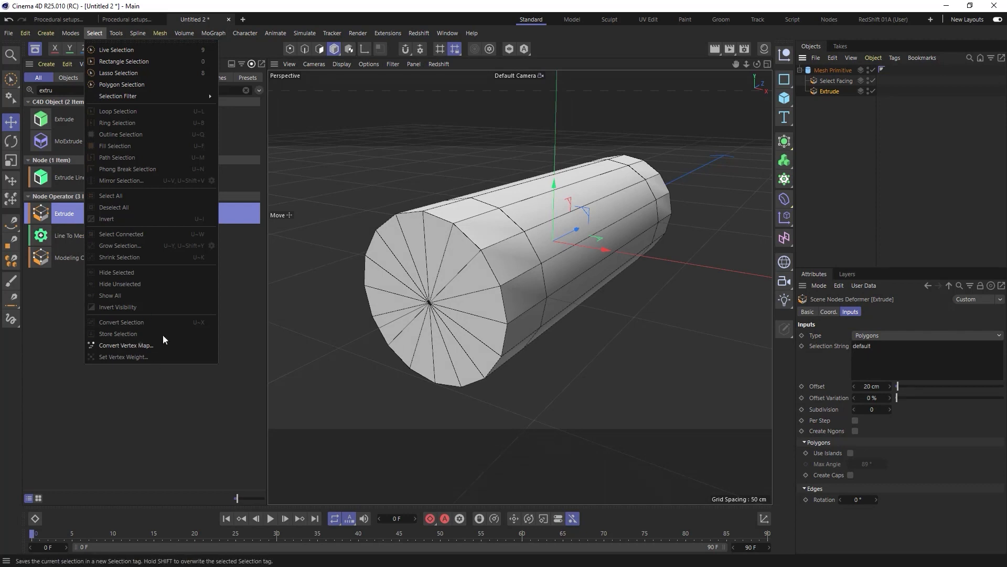
{"action": "left_click", "coordinate": [319, 333]}
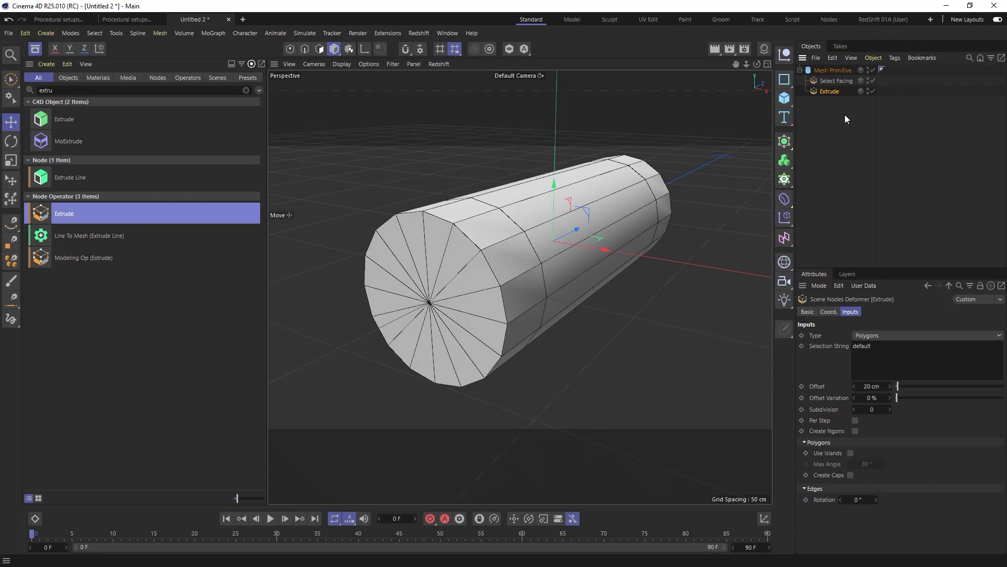
{"action": "left_click_drag", "start_coordinate": [900, 384], "coordinate": [900, 386]}
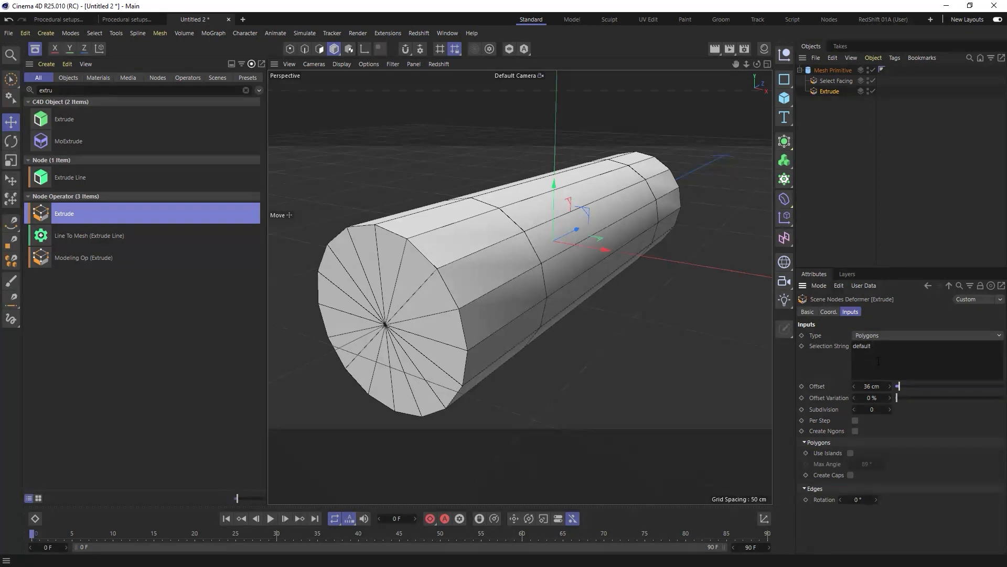
Step: Try "all" and "0-1" as the Extrude operator's selection string
{"action": "key", "text": "ctrl+a"}
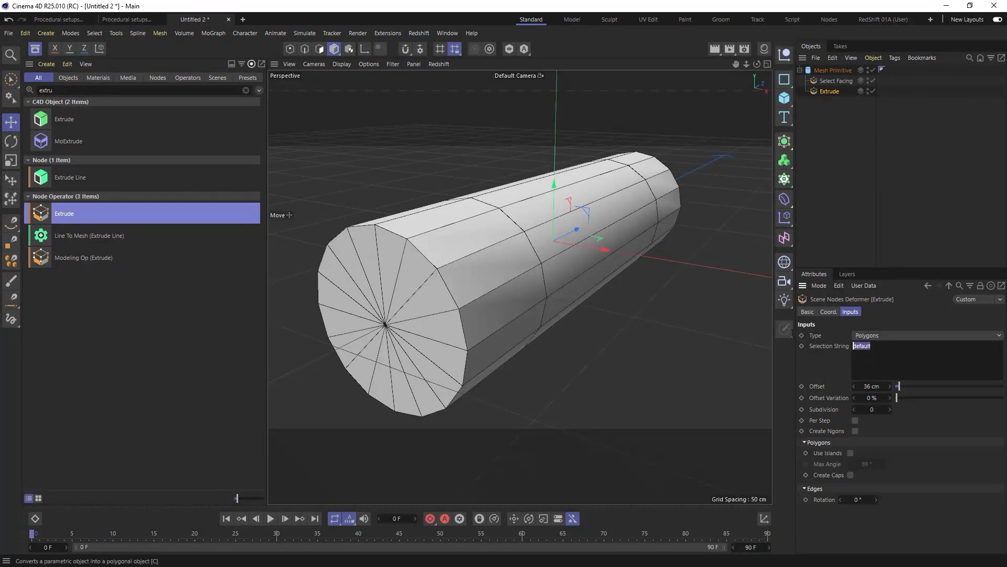
{"action": "type", "text": "all"}
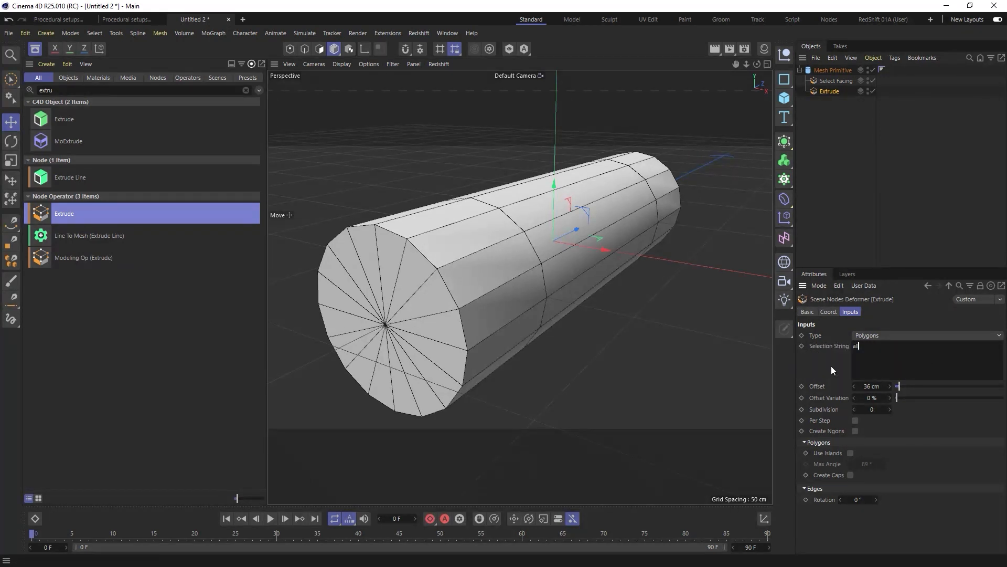
{"action": "left_click", "coordinate": [831, 366]}
{"action": "left_click_drag", "start_coordinate": [893, 351], "coordinate": [812, 331]}
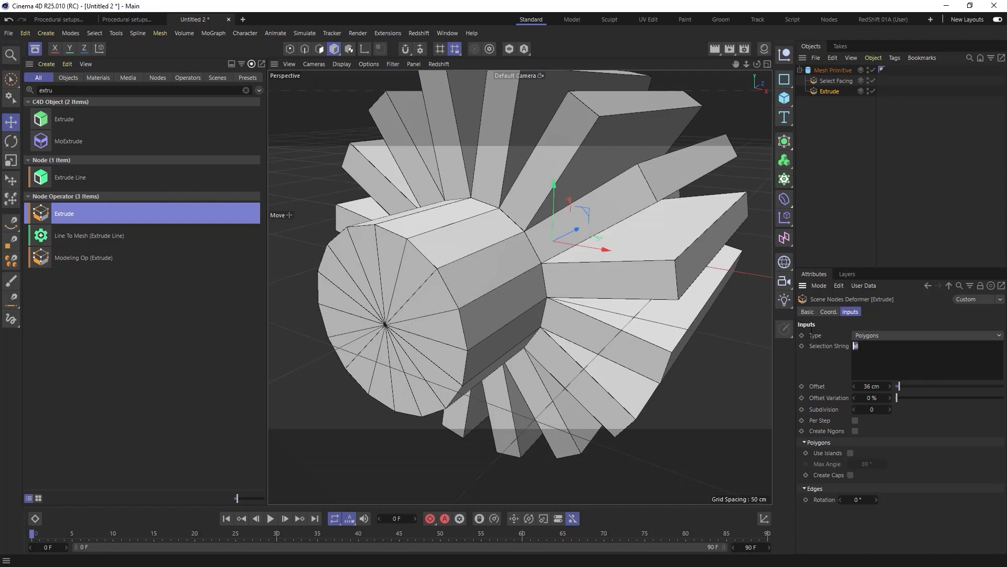
{"action": "type", "text": "0-1"}
{"action": "left_click", "coordinate": [843, 360]}
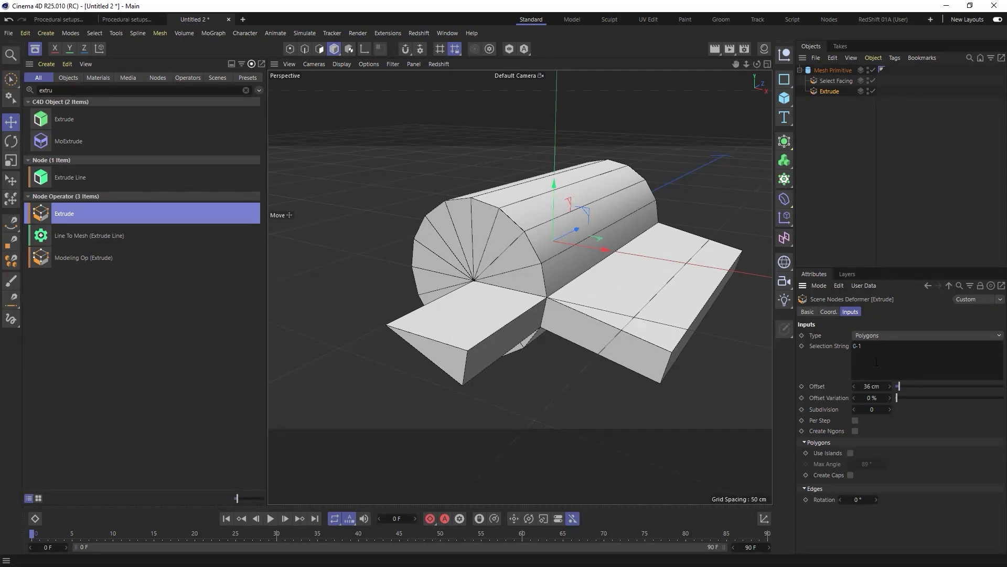
Step: Reset the Extrude operator's selection string to its default value
{"action": "left_click_drag", "start_coordinate": [888, 359], "coordinate": [845, 344]}
{"action": "right_click", "coordinate": [832, 348]}
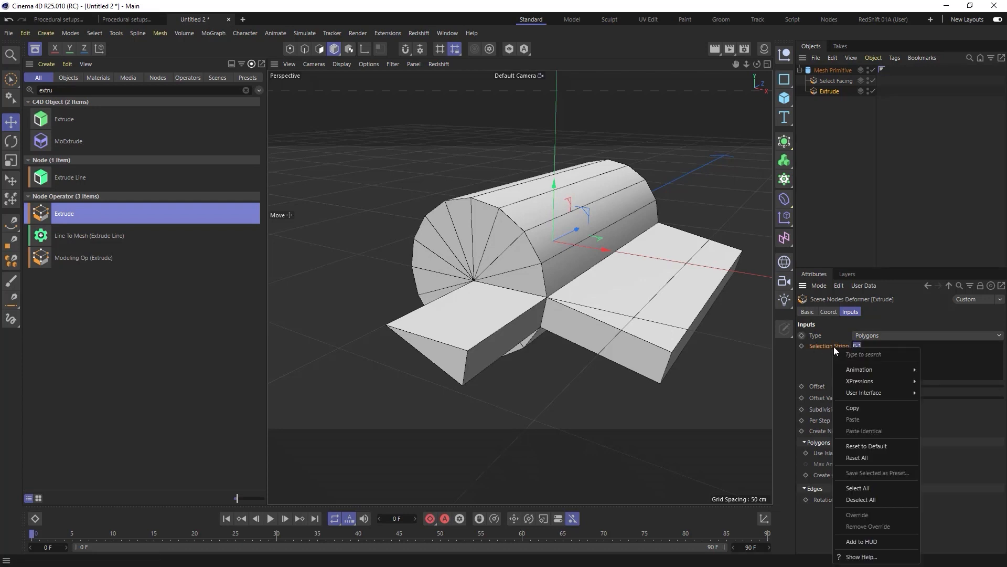
{"action": "left_click", "coordinate": [859, 445]}
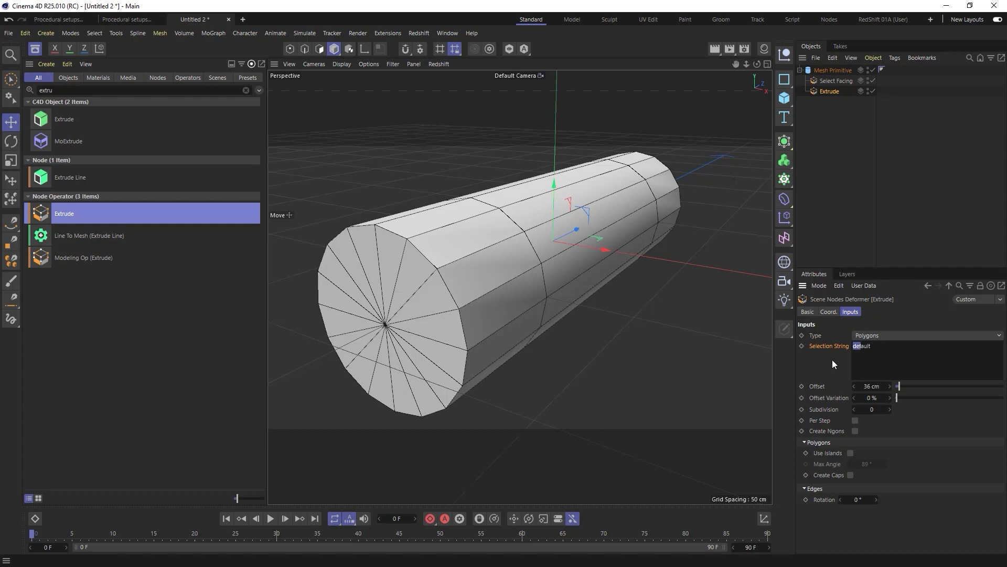
Step: Try "default2" as the Extrude operator's selection string, and restore it to "default"
{"action": "left_click", "coordinate": [876, 357]}
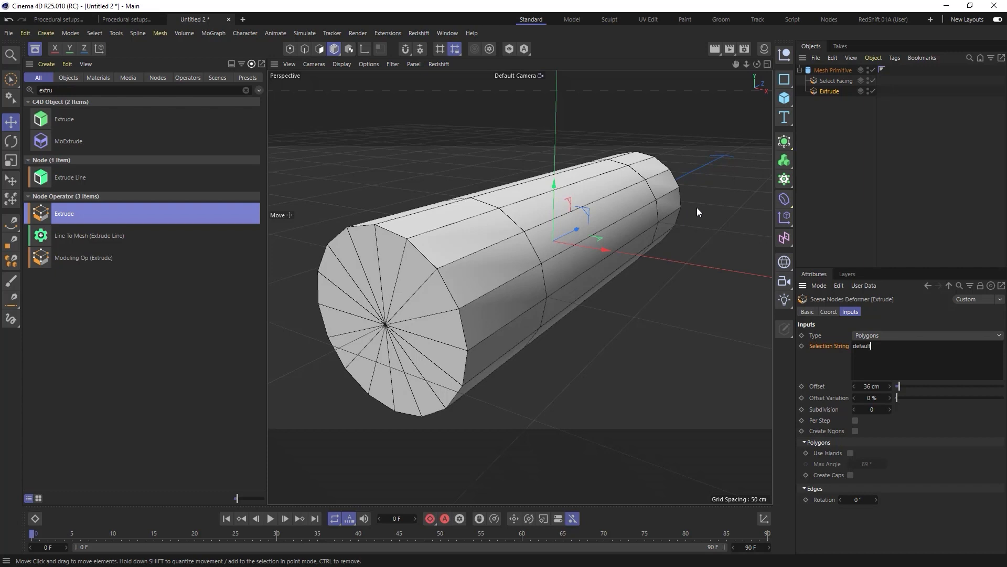
{"action": "type", "text": "2"}
{"action": "left_click_drag", "start_coordinate": [577, 269], "coordinate": [808, 231], "text": "alt"}
{"action": "left_click", "coordinate": [892, 346]}
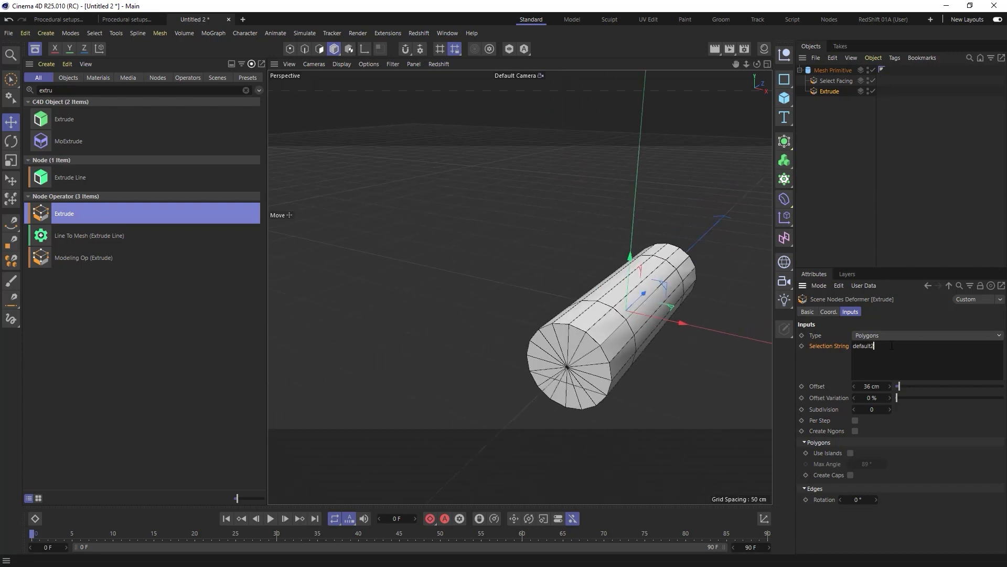
{"action": "key", "text": "BackSpace"}
Step: Add a Cube, place it beside the cylinder and make it editable
{"action": "left_click", "coordinate": [784, 97]}
{"action": "scroll", "coordinate": [449, 260], "scroll_direction": "down", "scroll_amount": 6}
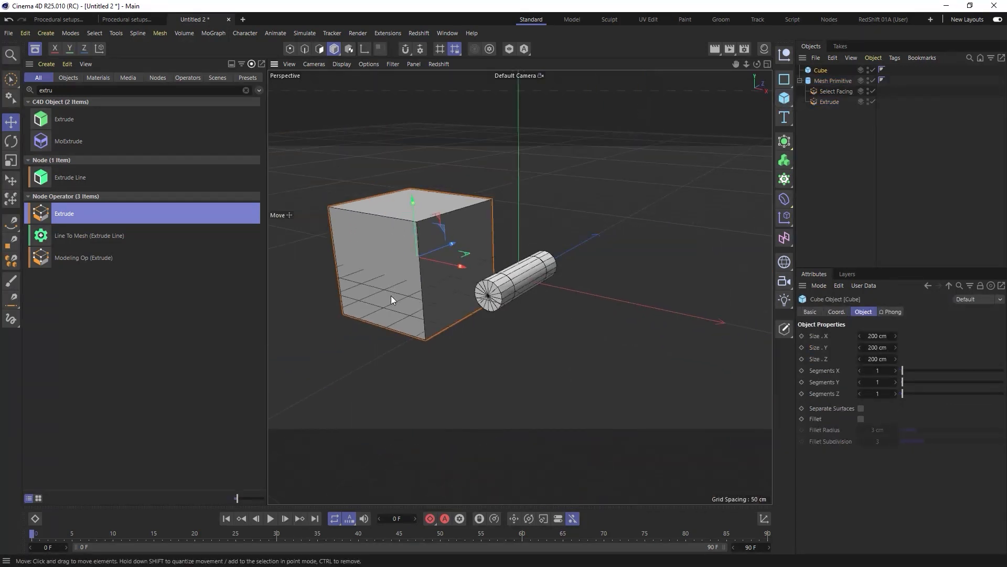
{"action": "key", "text": "c"}
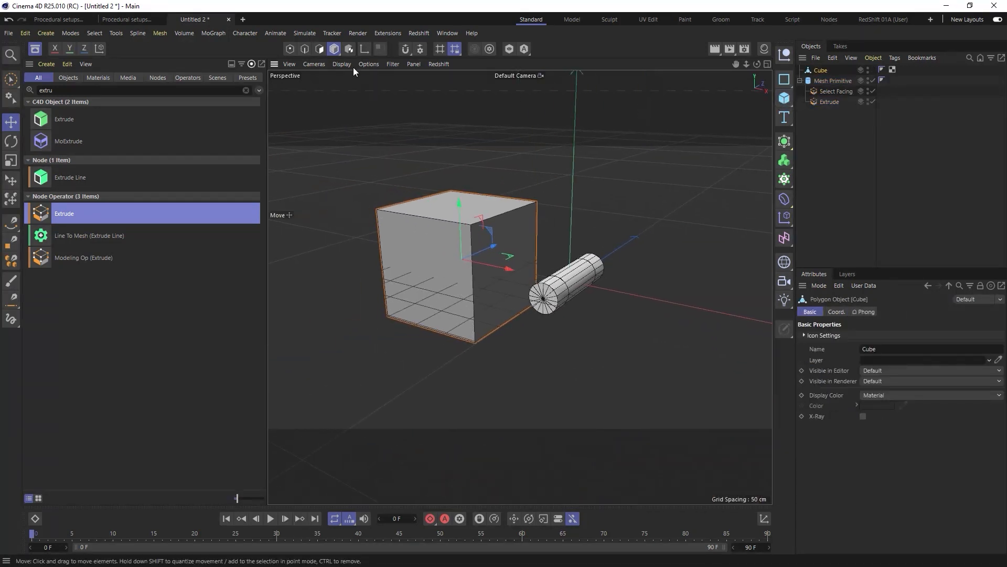
Step: Select the cube's side polygon facing the cylinder and extrude it by about 36.3 cm
{"action": "left_click", "coordinate": [320, 48]}
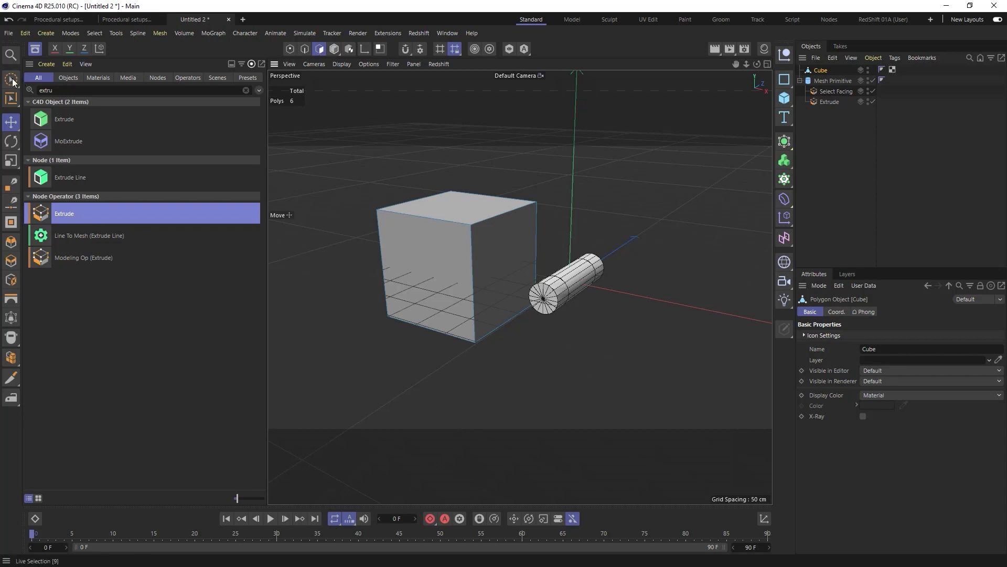
{"action": "key", "text": "9"}
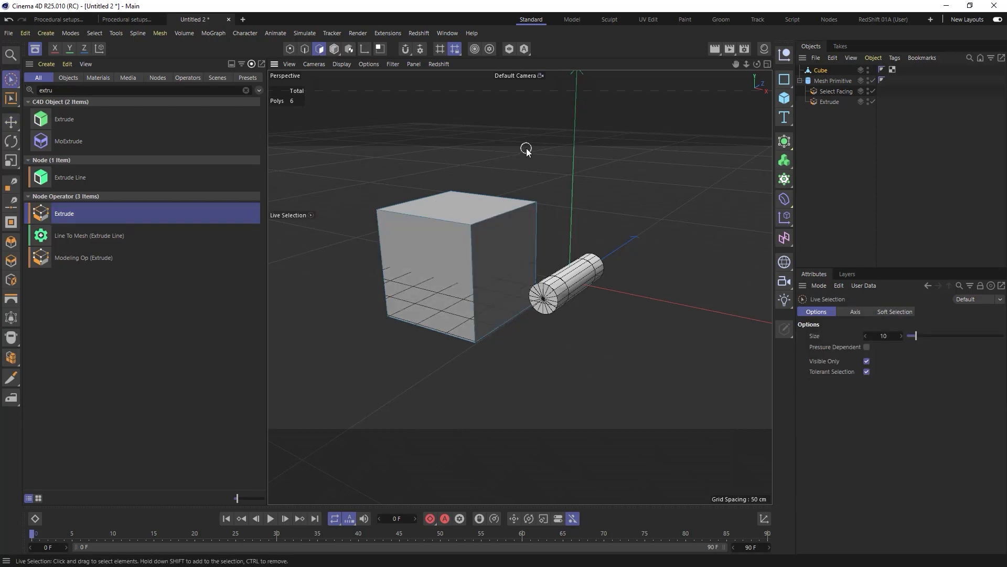
{"action": "key", "text": "d"}
{"action": "mouse_move", "coordinate": [508, 162]}
{"action": "left_mouse_down"}
{"action": "mouse_move", "coordinate": [522, 162]}
{"action": "mouse_move", "coordinate": [508, 162]}
{"action": "mouse_move", "coordinate": [510, 145]}
{"action": "mouse_move", "coordinate": [510, 163]}
{"action": "left_mouse_up"}
{"action": "left_click", "coordinate": [489, 294]}
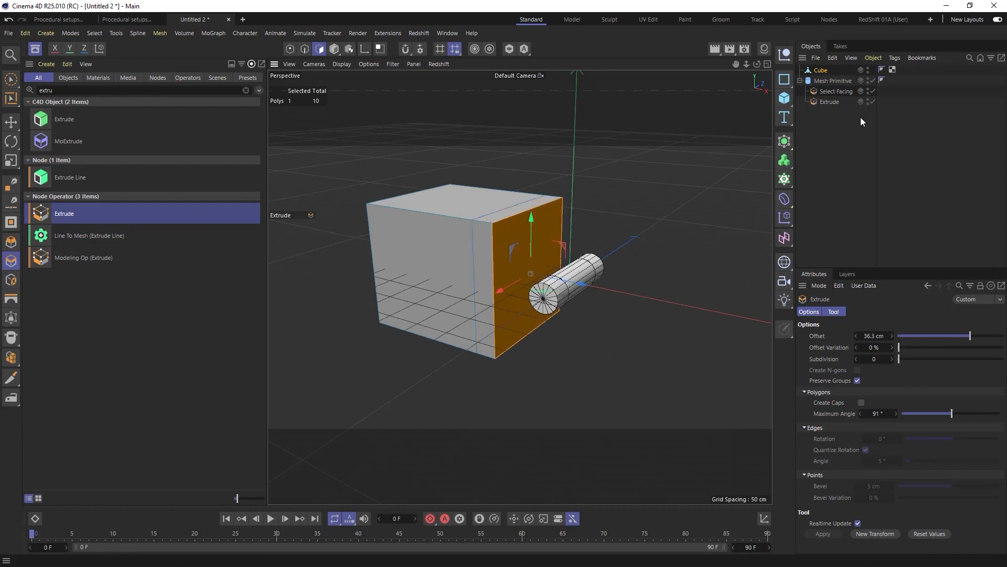
Step: Delete the demonstration cube and return to Model mode
{"action": "left_click", "coordinate": [810, 72]}
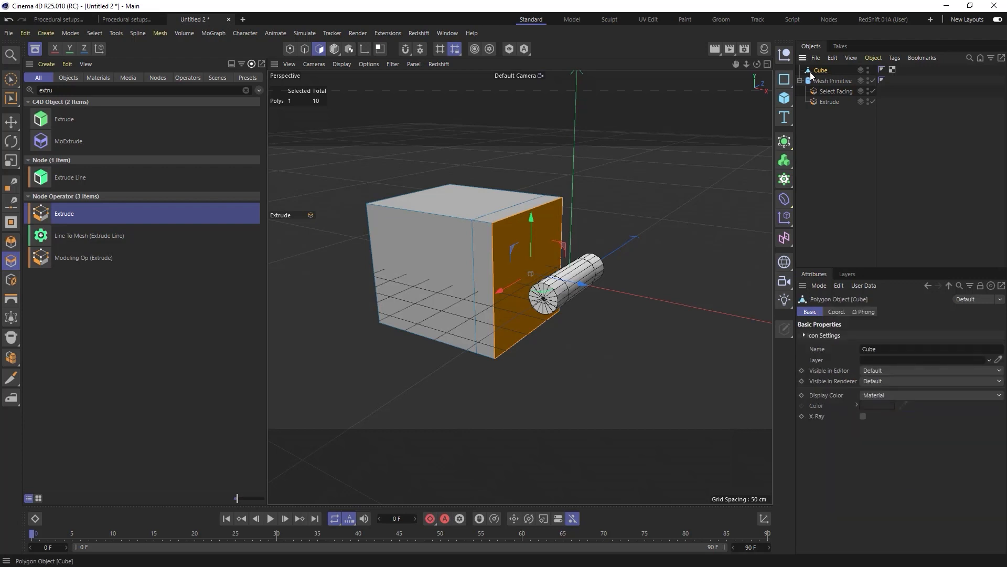
{"action": "key", "text": "Delete"}
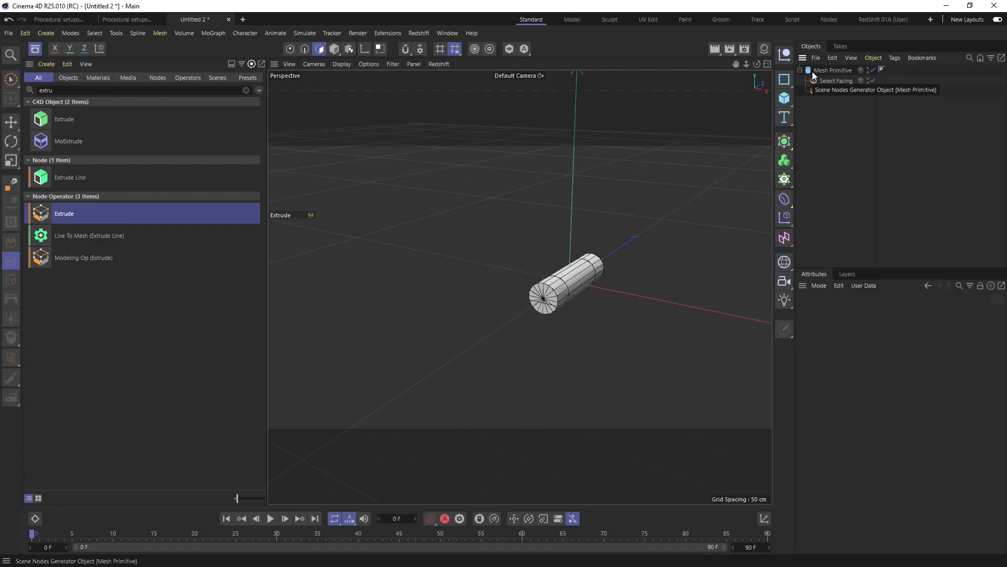
{"action": "left_click", "coordinate": [332, 48]}
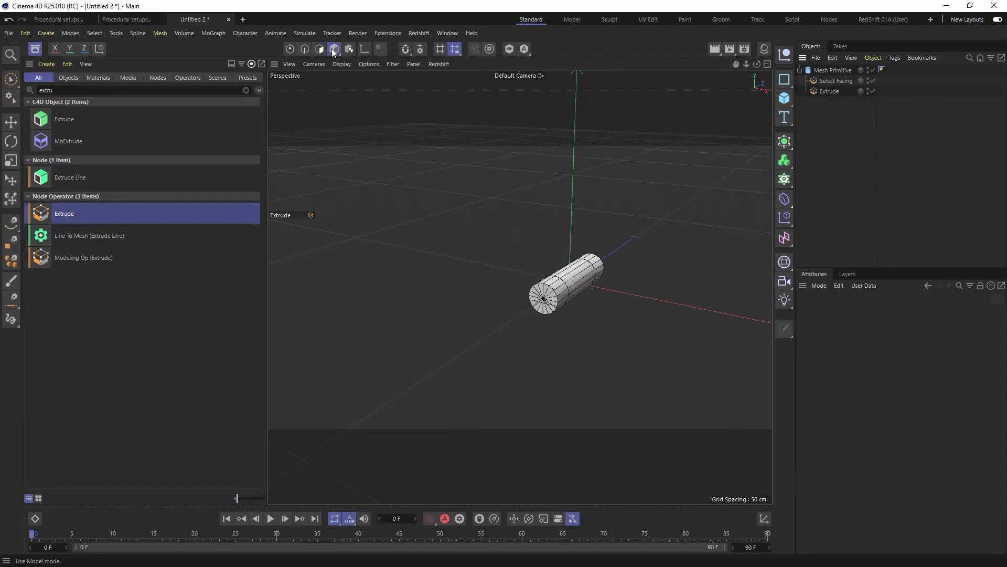
{"action": "scroll", "coordinate": [590, 288], "scroll_direction": "up", "scroll_amount": 6}
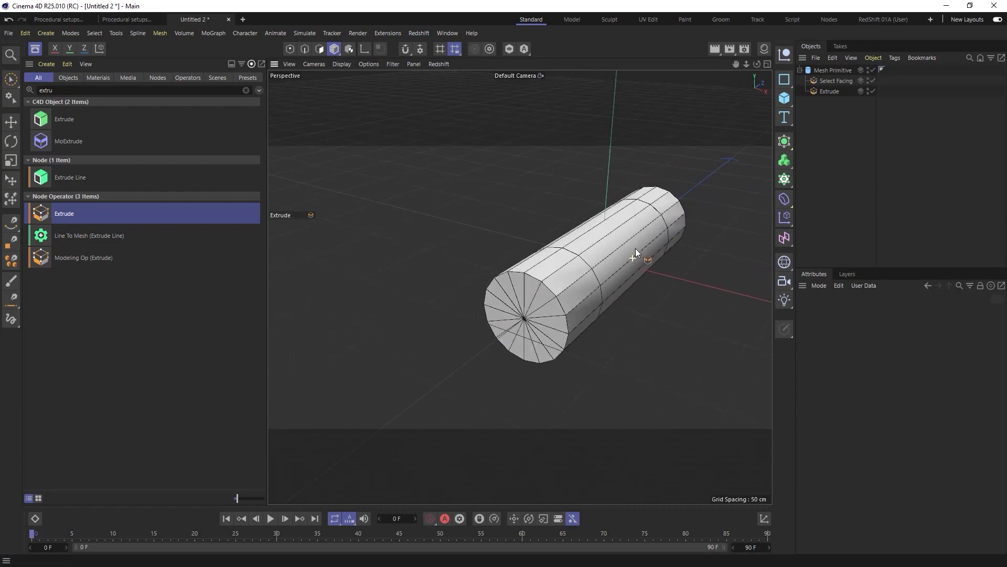
{"action": "scroll", "coordinate": [634, 255], "scroll_direction": "down", "scroll_amount": 1}
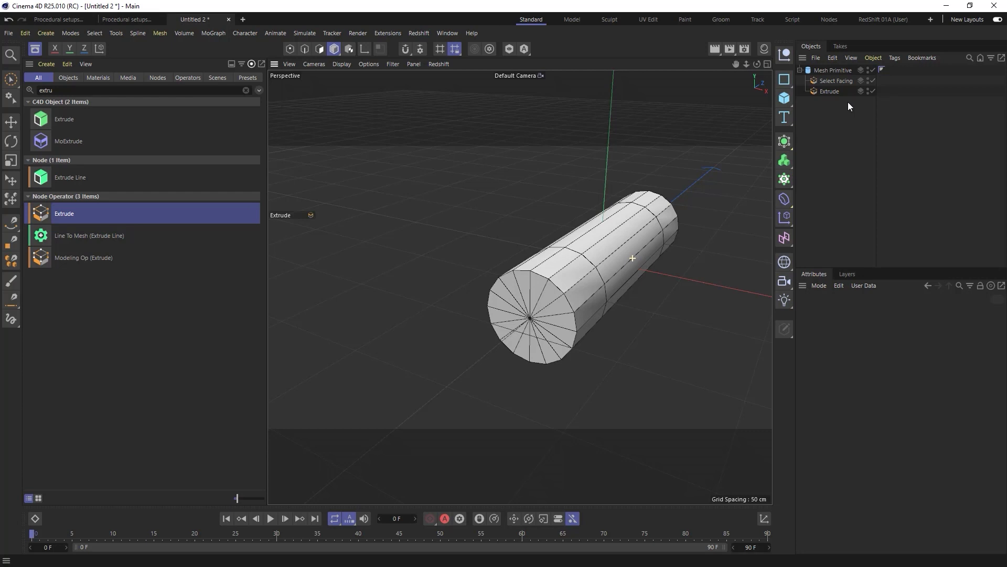
Step: Search the assets for "store" and add the Store Selection operator between Select Facing and Extrude under the Mesh Primitive
{"action": "left_click", "coordinate": [826, 81]}
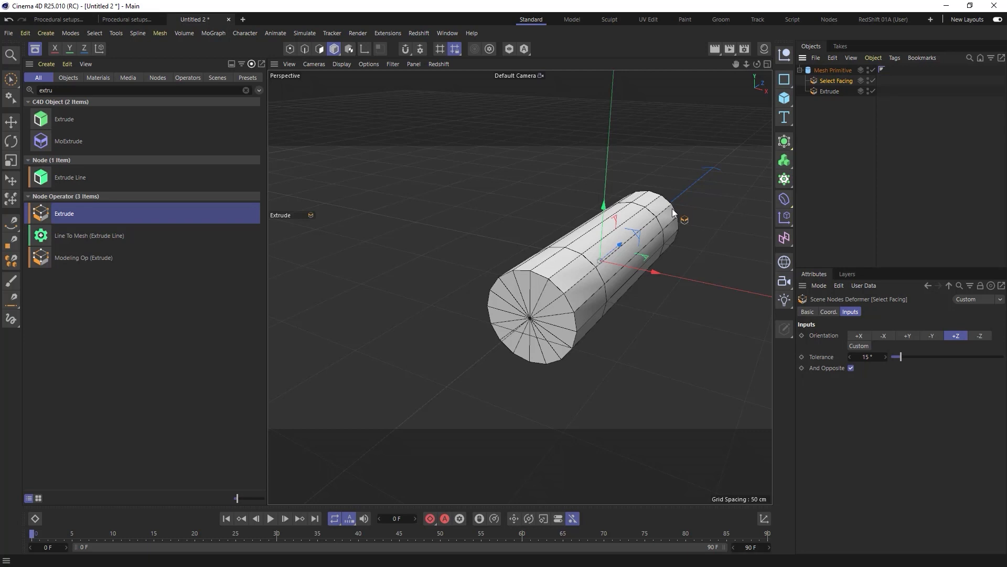
{"action": "left_click", "coordinate": [42, 90]}
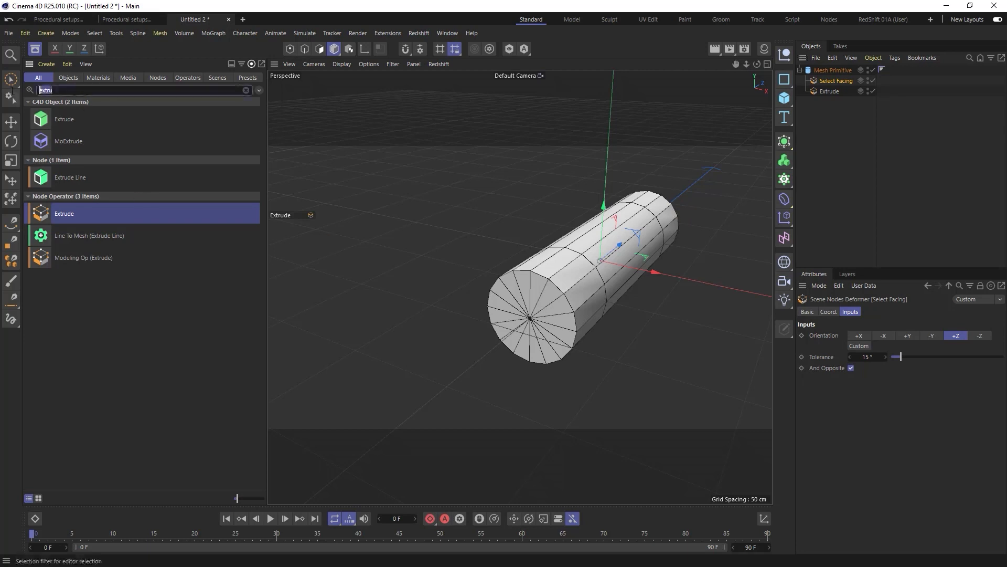
{"action": "type", "text": "s"}
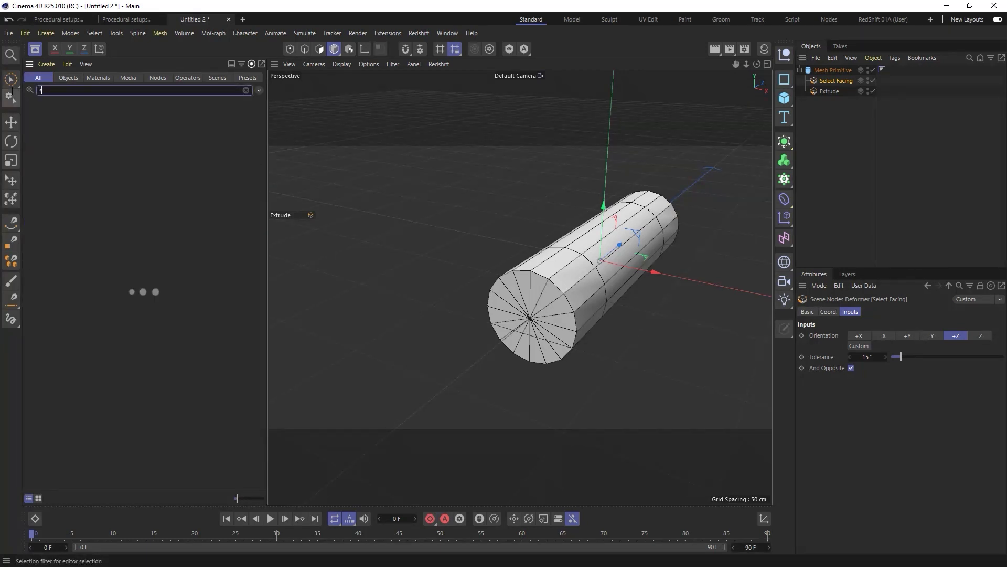
{"action": "type", "text": "tore"}
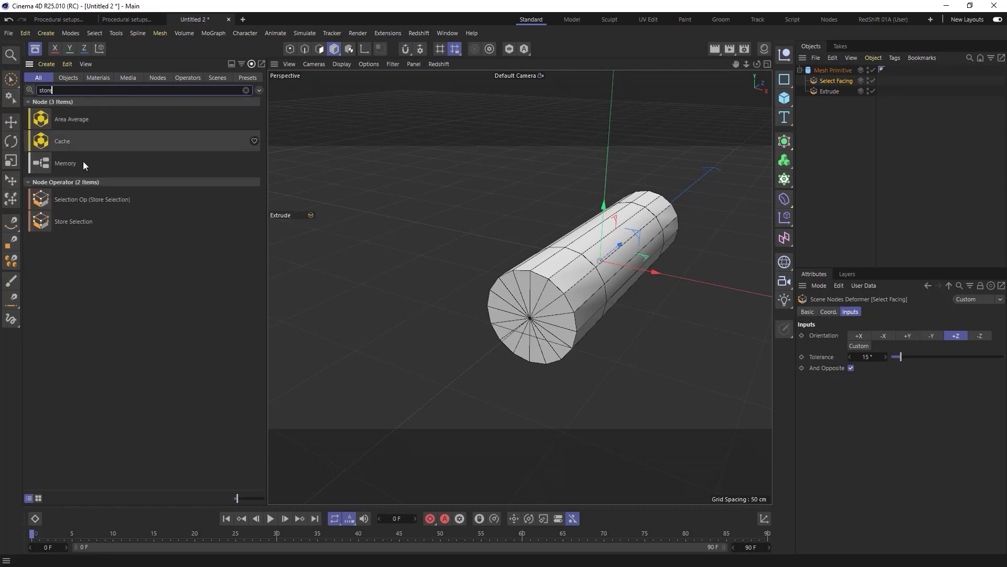
{"action": "left_click_drag", "start_coordinate": [40, 226], "coordinate": [800, 118]}
{"action": "left_click_drag", "start_coordinate": [832, 85], "coordinate": [832, 85]}
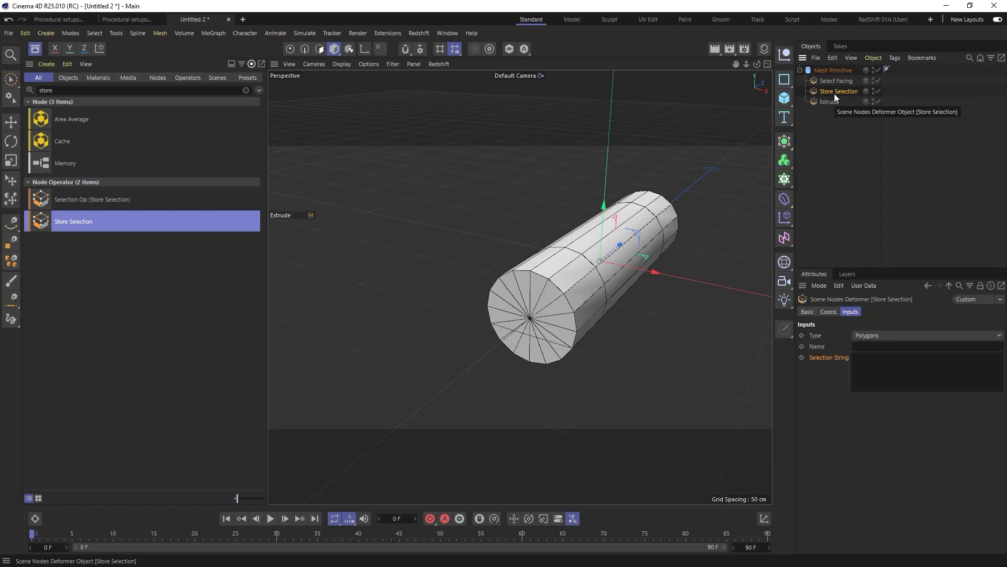
Step: Name the stored polygon selection "frontback" and select its Polygon Selection tag
{"action": "left_click", "coordinate": [867, 347]}
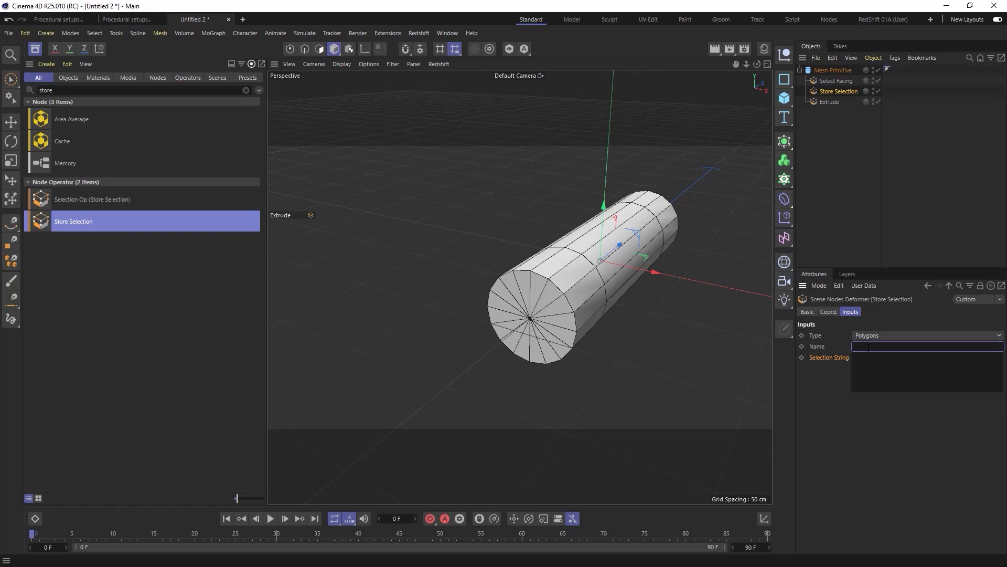
{"action": "type", "text": "frontback"}
{"action": "key", "text": "Return"}
{"action": "left_click", "coordinate": [887, 92]}
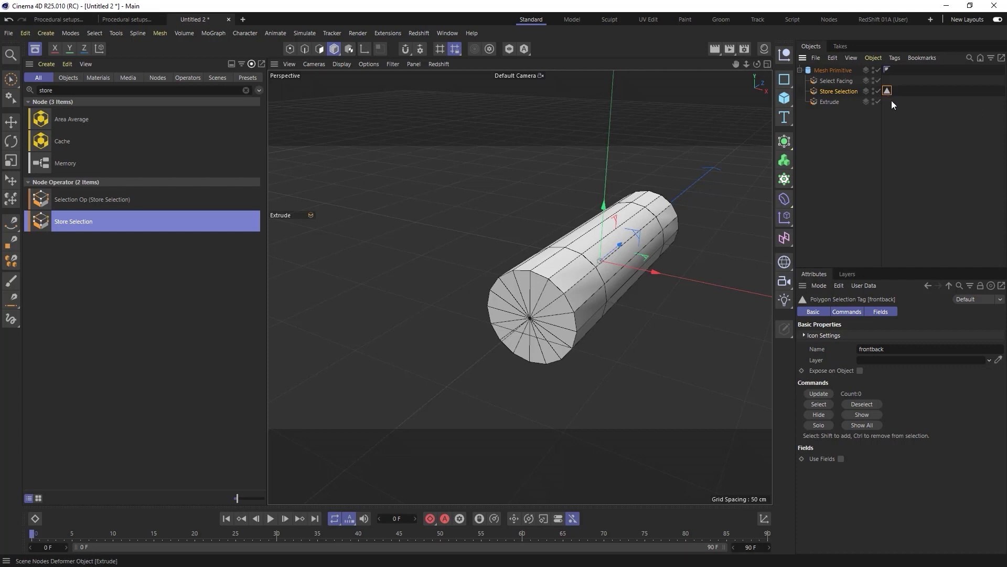
Step: Set the Extrude operator's Selection String to "frontback" and toggle Store Selection off and on to test the dependency
{"action": "left_click", "coordinate": [830, 103]}
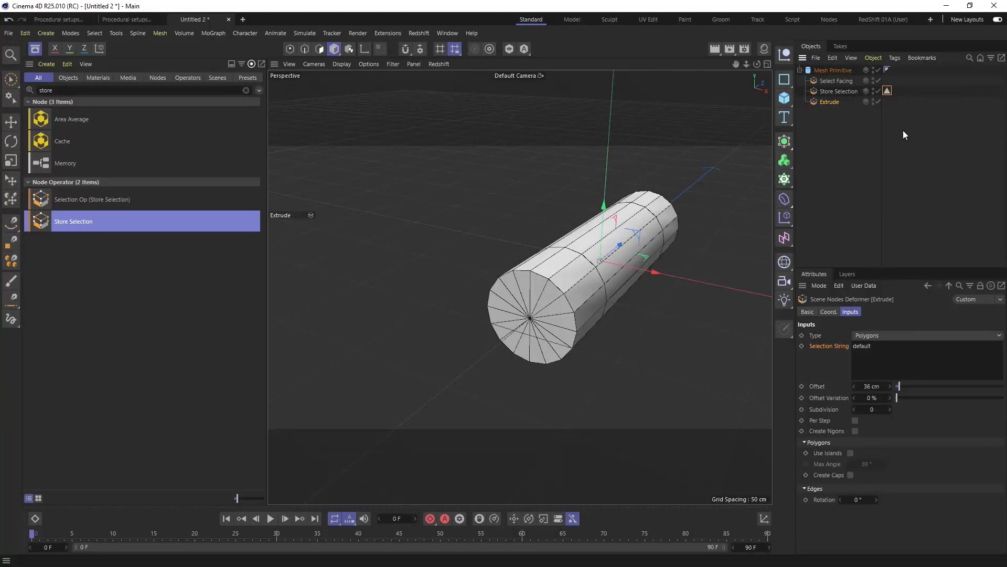
{"action": "left_click", "coordinate": [888, 90]}
{"action": "left_click", "coordinate": [903, 349]}
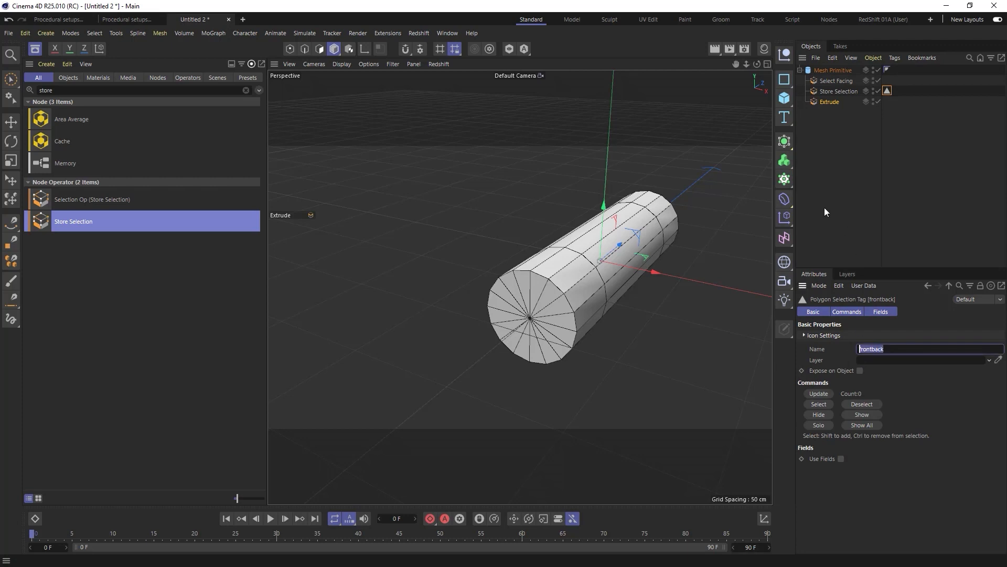
{"action": "left_click", "coordinate": [834, 103]}
{"action": "left_click_drag", "start_coordinate": [886, 347], "coordinate": [833, 344]}
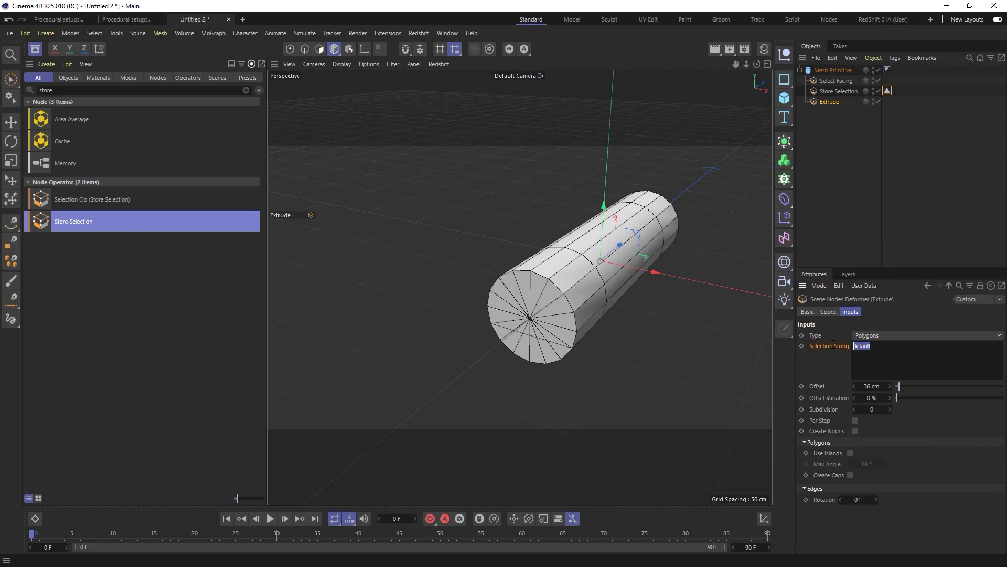
{"action": "type", "text": "\""}
{"action": "type", "text": "frontback"}
{"action": "type", "text": "\""}
{"action": "left_click", "coordinate": [878, 91]}
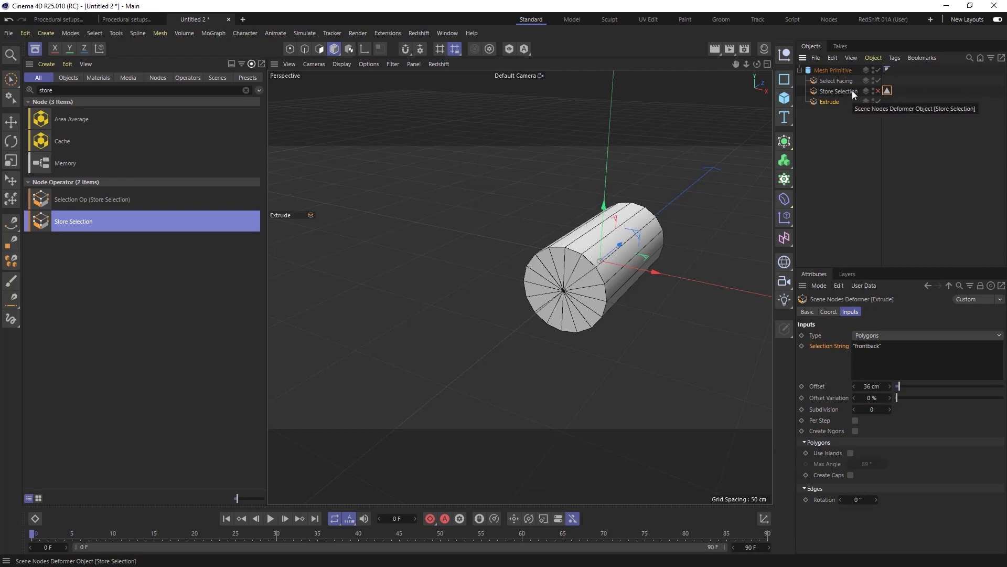
{"action": "left_click", "coordinate": [879, 90]}
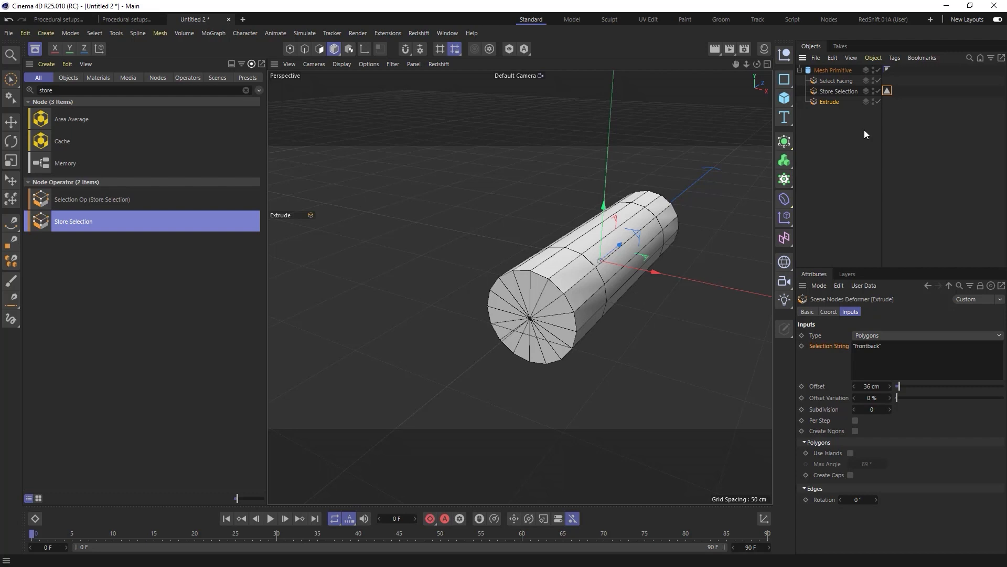
Step: Disable Extrude, search the assets for "invert" and add the Invert Selection operator between Store Selection and Extrude
{"action": "left_click", "coordinate": [878, 101]}
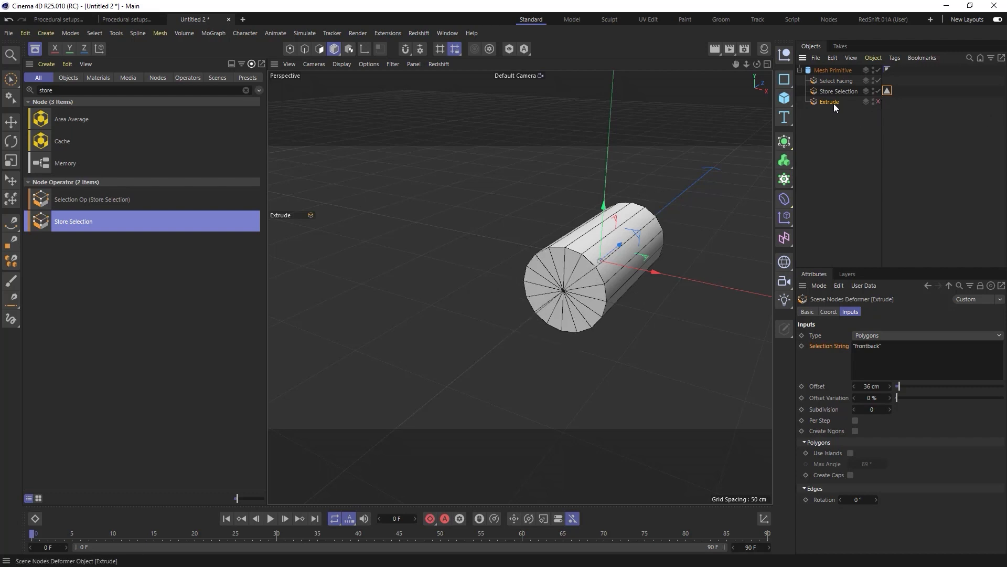
{"action": "double_click", "coordinate": [46, 89]}
{"action": "type", "text": "invert"}
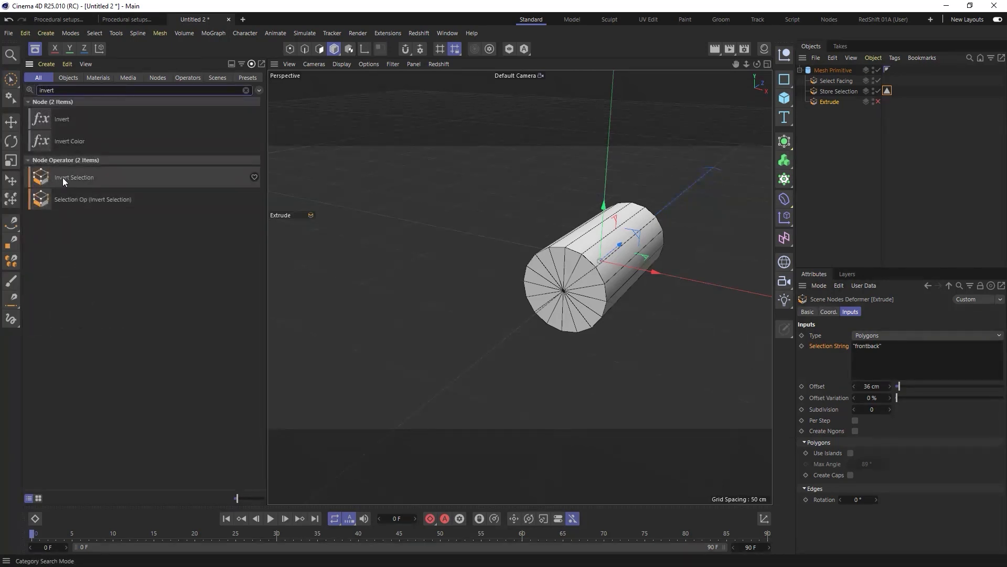
{"action": "left_click_drag", "start_coordinate": [42, 180], "coordinate": [848, 96]}
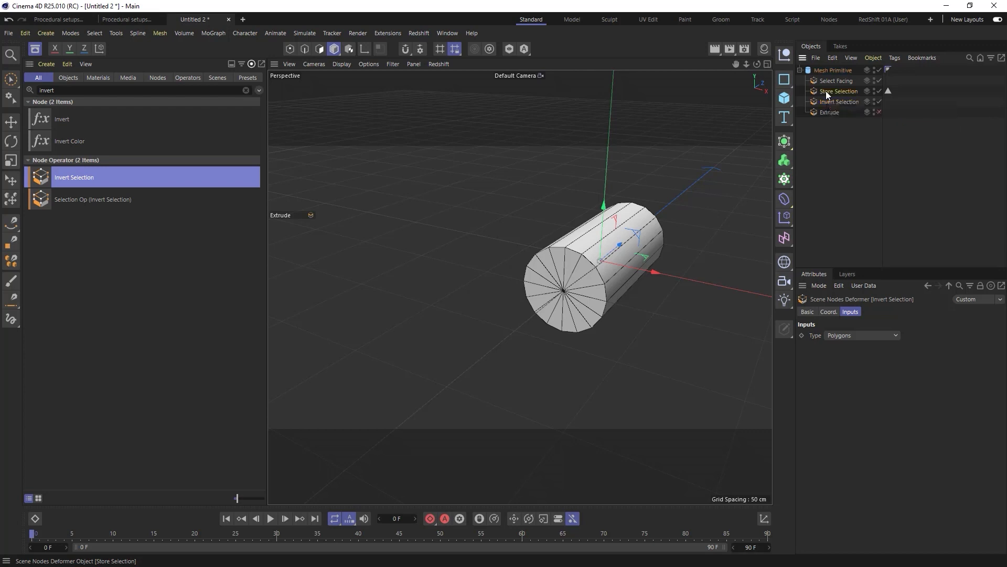
Step: Duplicate Store Selection beneath Invert Selection and rename the copy "Store Selection.other"
{"action": "left_click_drag", "start_coordinate": [826, 90], "coordinate": [832, 105]}
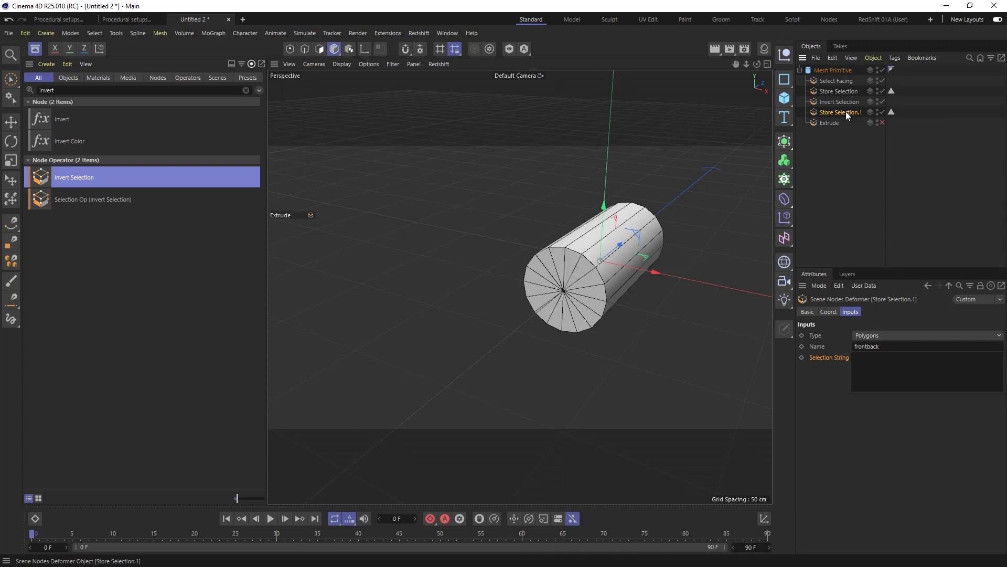
{"action": "double_click", "coordinate": [846, 111]}
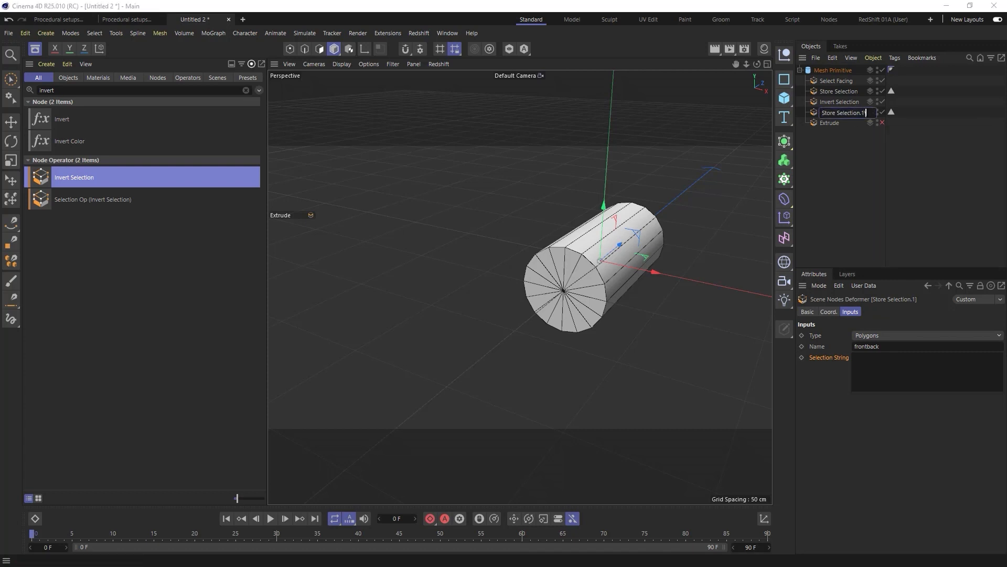
{"action": "key", "text": "BackSpace"}
{"action": "type", "text": "other"}
{"action": "key", "text": "Return"}
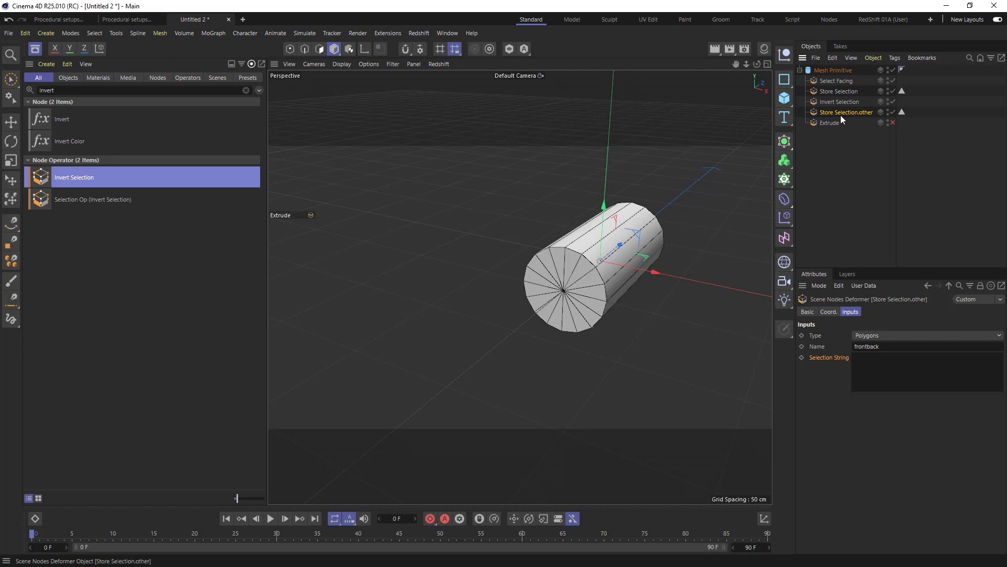
Step: Name the duplicated operator's stored selection "other" and select its Polygon Selection tag
{"action": "left_click", "coordinate": [889, 348]}
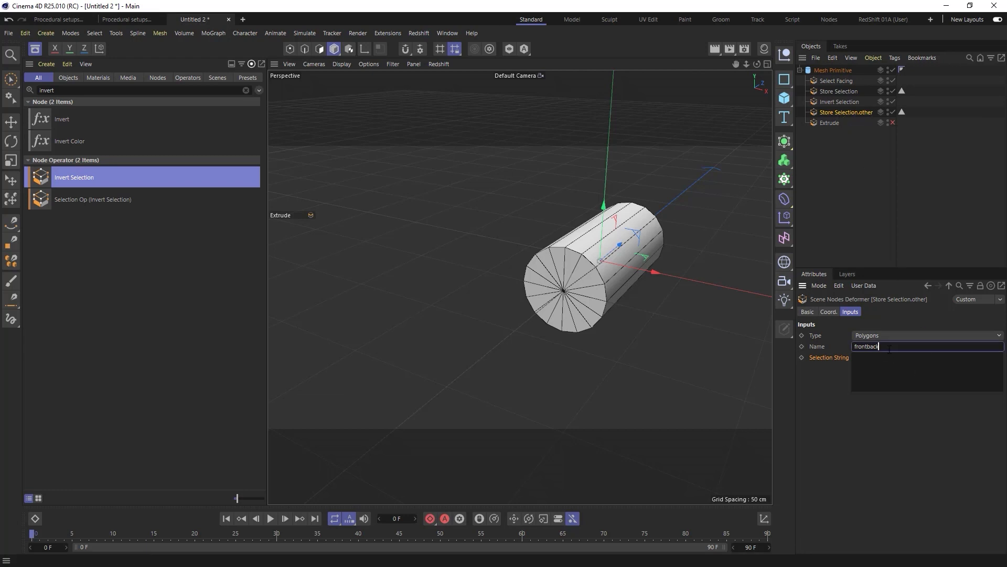
{"action": "key", "text": "ctrl+a"}
{"action": "type", "text": "othe"}
{"action": "left_click", "coordinate": [903, 112]}
{"action": "left_click", "coordinate": [903, 111]}
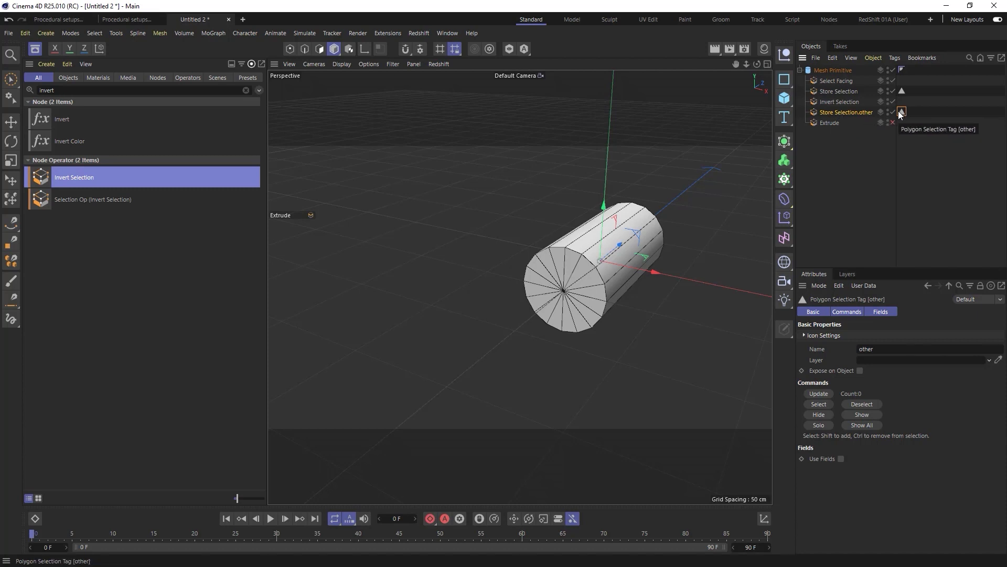
Step: Enable the Extrude operator again and set its Selection String to "other"
{"action": "left_click", "coordinate": [830, 124]}
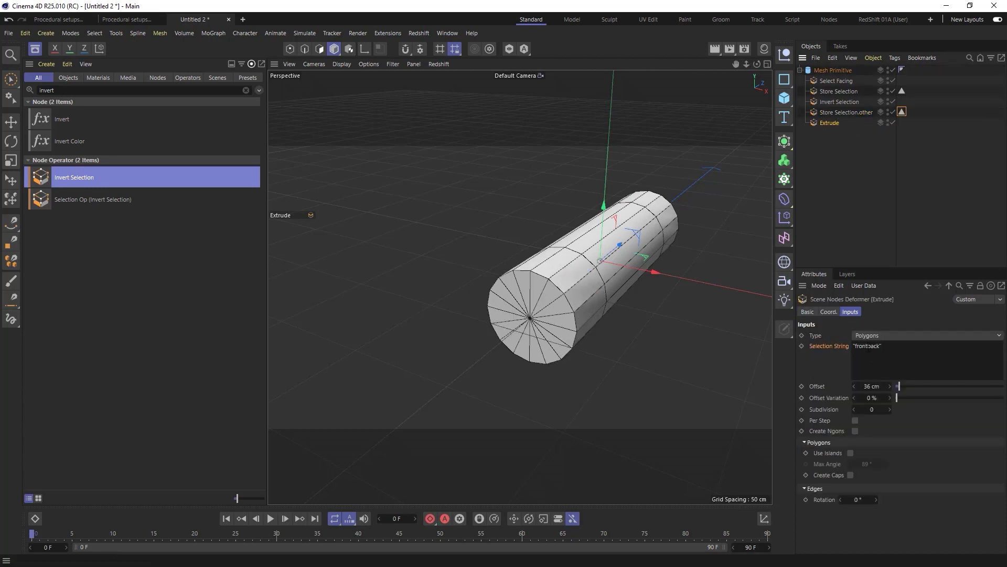
{"action": "left_click_drag", "start_coordinate": [898, 347], "coordinate": [816, 336]}
{"action": "key", "text": "BackSpace"}
{"action": "type", "text": "\"other\""}
{"action": "left_click", "coordinate": [865, 228]}
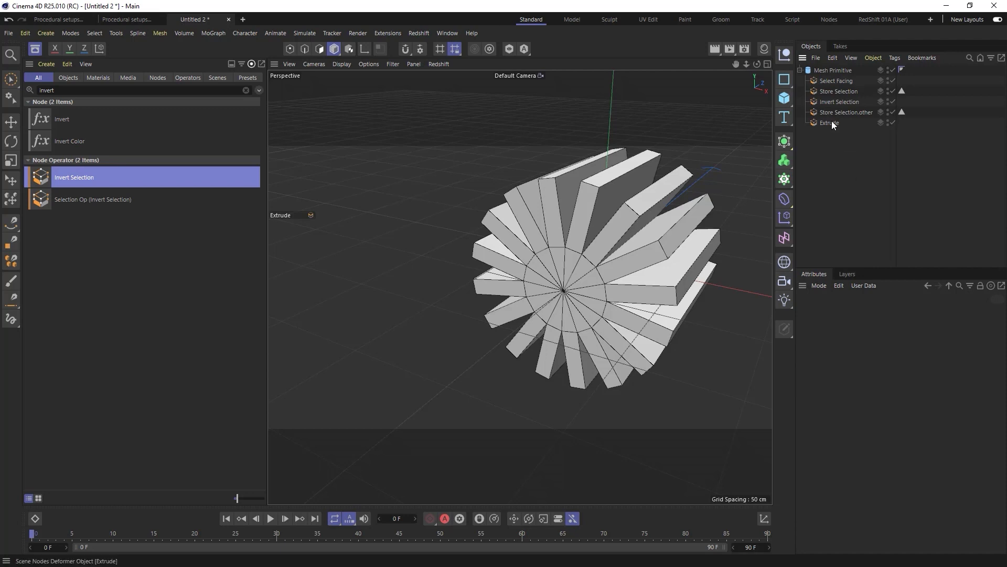
Step: Examine the "frontback" and "other" Polygon Selection tags, and deselect everything
{"action": "left_click", "coordinate": [902, 91]}
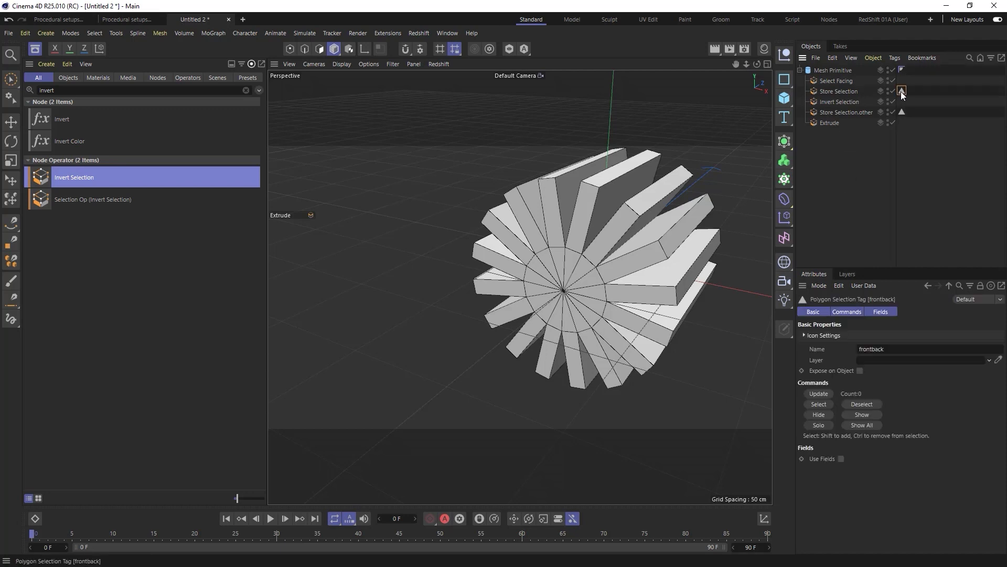
{"action": "left_click", "coordinate": [901, 112]}
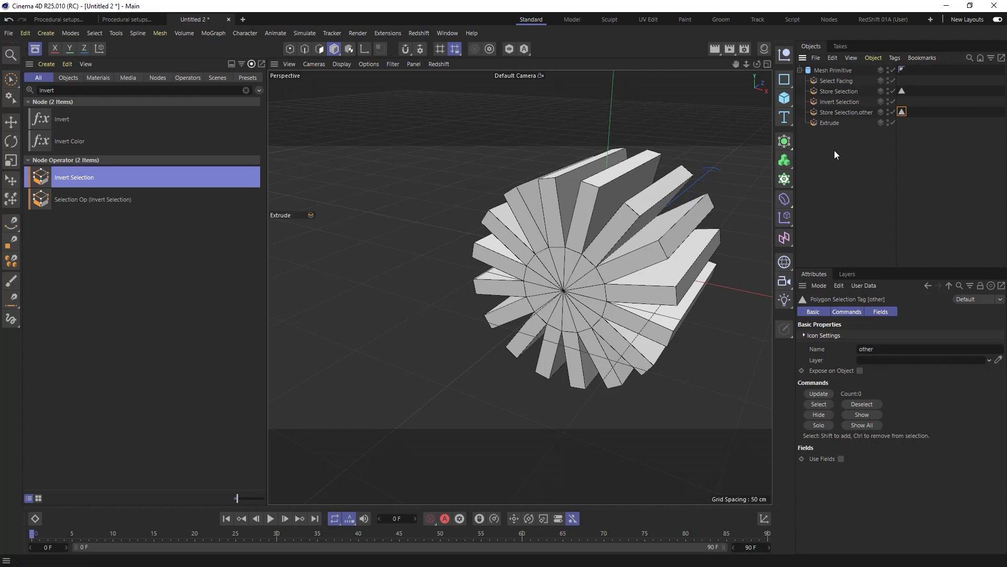
{"action": "left_click", "coordinate": [854, 135]}
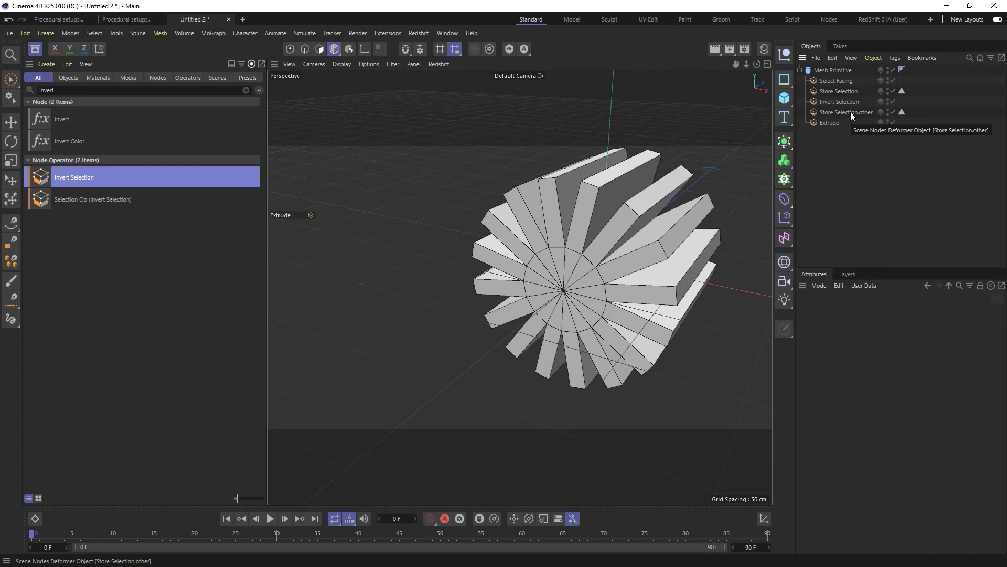
Step: Set the Mesh Primitive cylinder's Height Segments to 3, temporarily disabling Extrude while doing so
{"action": "left_click", "coordinate": [893, 122]}
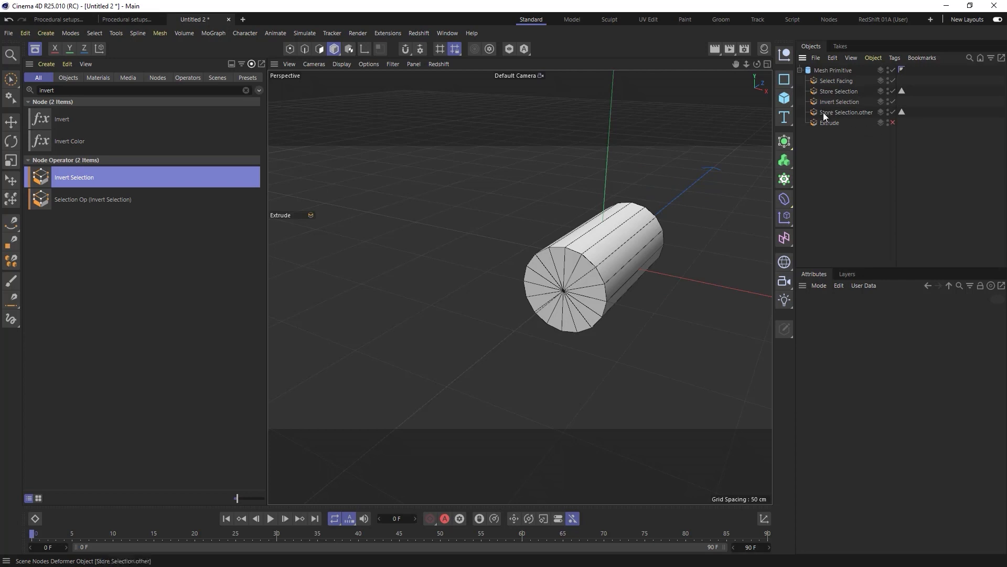
{"action": "left_click", "coordinate": [819, 72]}
{"action": "left_click", "coordinate": [898, 379]}
{"action": "left_click", "coordinate": [898, 379]}
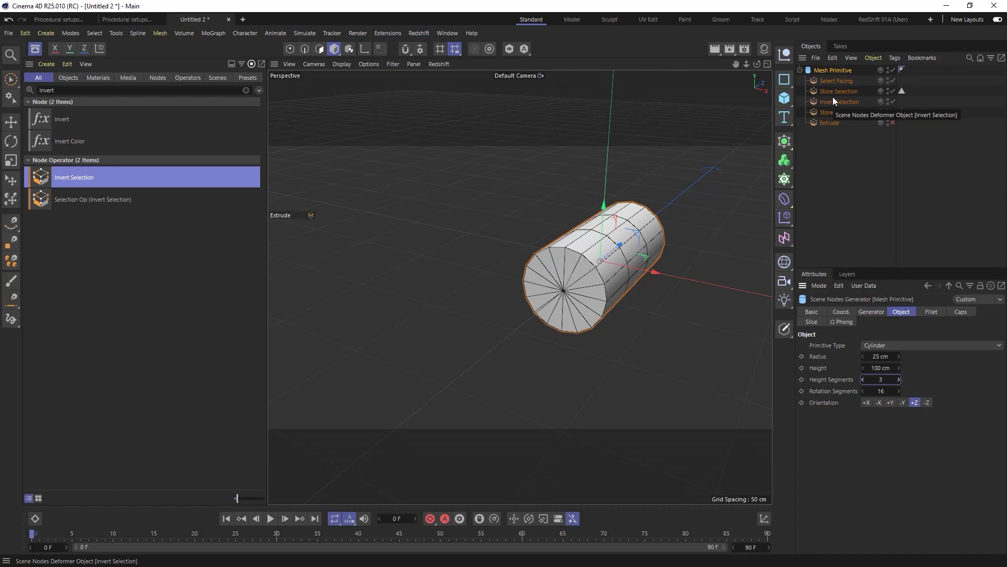
{"action": "left_click", "coordinate": [824, 122]}
{"action": "left_click", "coordinate": [893, 122]}
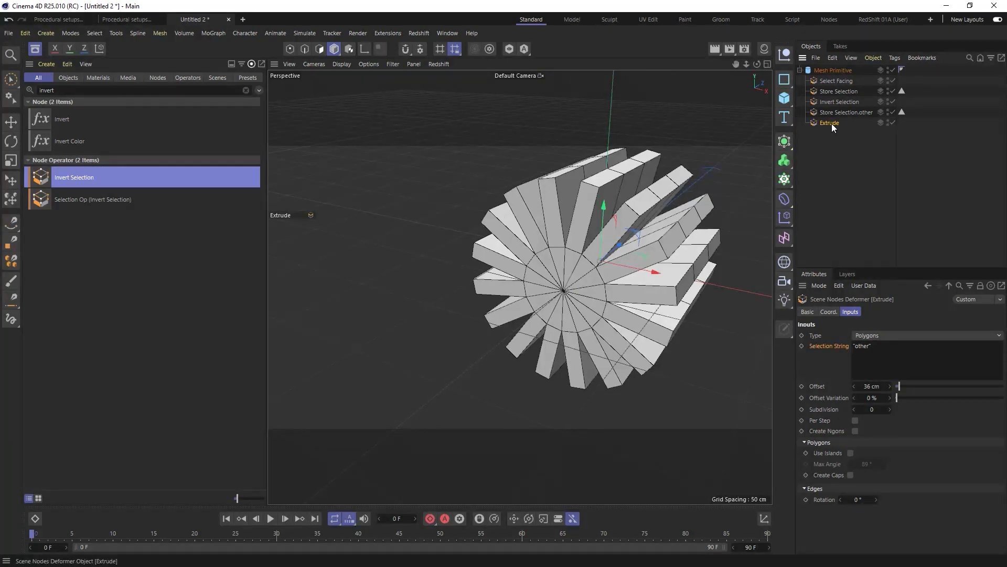
Step: Duplicate the Extrude operator at the end of the stack and set the copy's Selection String to "frontback"
{"action": "left_click", "coordinate": [889, 348]}
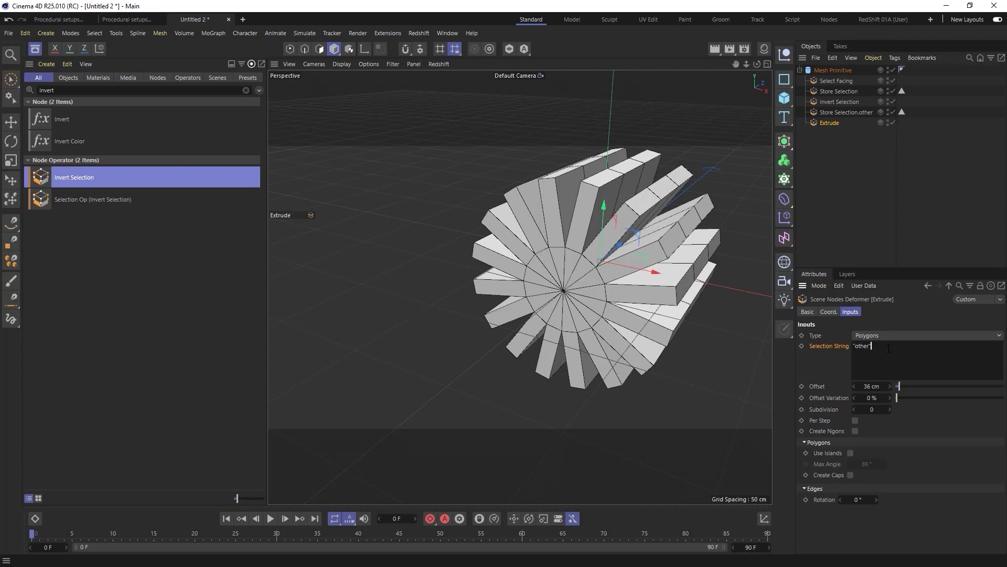
{"action": "left_click_drag", "start_coordinate": [833, 124], "coordinate": [836, 128], "text": "ctrl"}
{"action": "triple_click", "coordinate": [861, 348]}
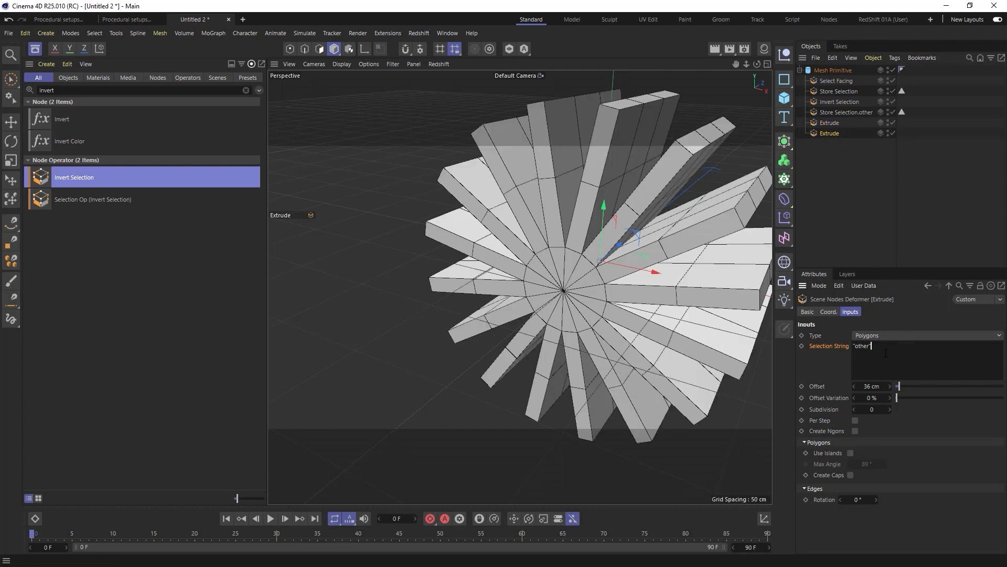
{"action": "type", "text": "\"frontback\""}
{"action": "left_click", "coordinate": [842, 364]}
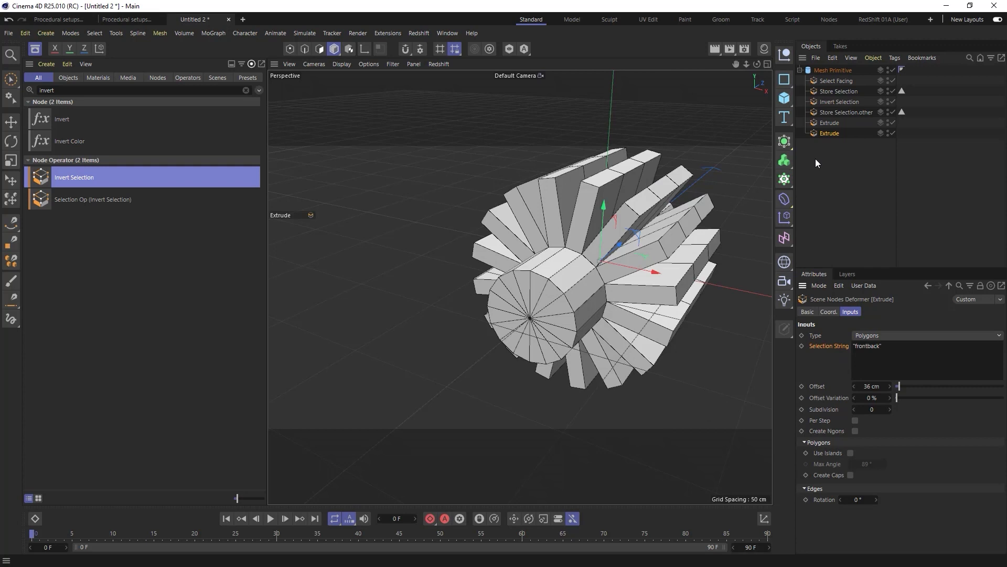
Step: Set the Offset of the "other" Extrude to 31 cm and that of the "frontback" Extrude to 46 cm
{"action": "left_click", "coordinate": [826, 122]}
{"action": "left_click_drag", "start_coordinate": [901, 385], "coordinate": [901, 387]}
{"action": "left_click", "coordinate": [829, 133]}
Step: Rename the two Extrude operators "Extrude other" and "Extrude frontback", and set the latter's Offset to 31 cm
{"action": "double_click", "coordinate": [834, 122]}
{"action": "left_click", "coordinate": [849, 123]}
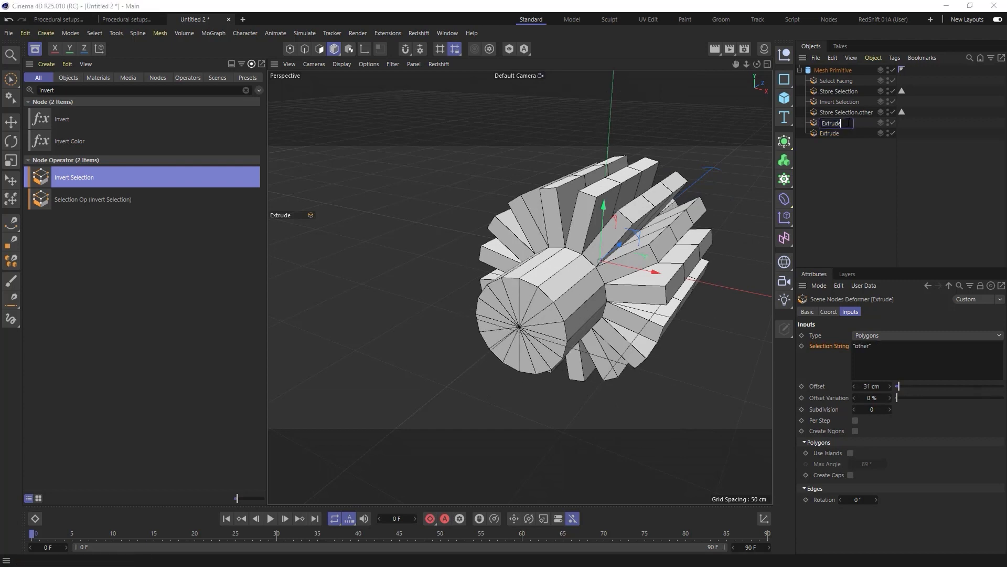
{"action": "type", "text": "other"}
{"action": "key", "text": "Return"}
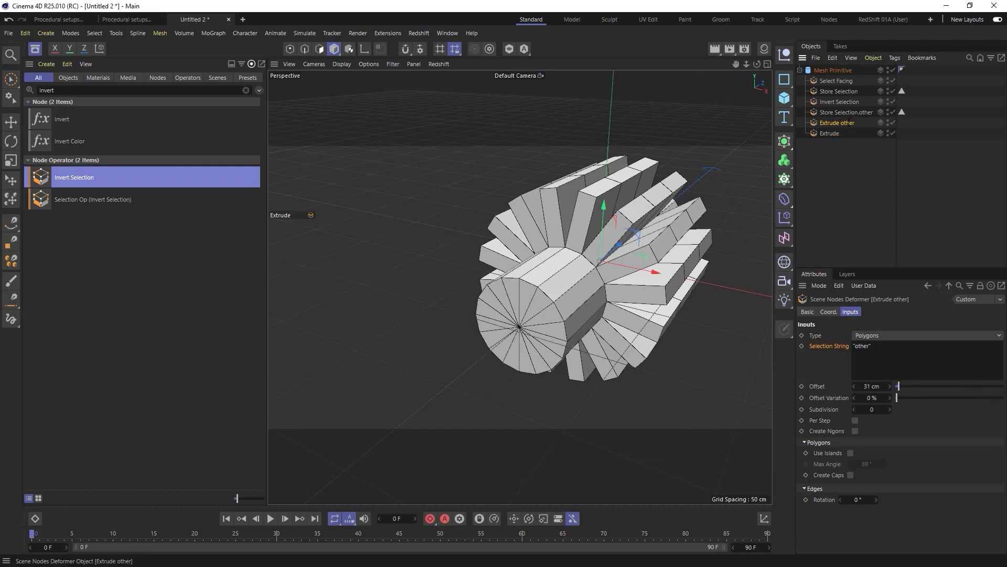
{"action": "double_click", "coordinate": [834, 132]}
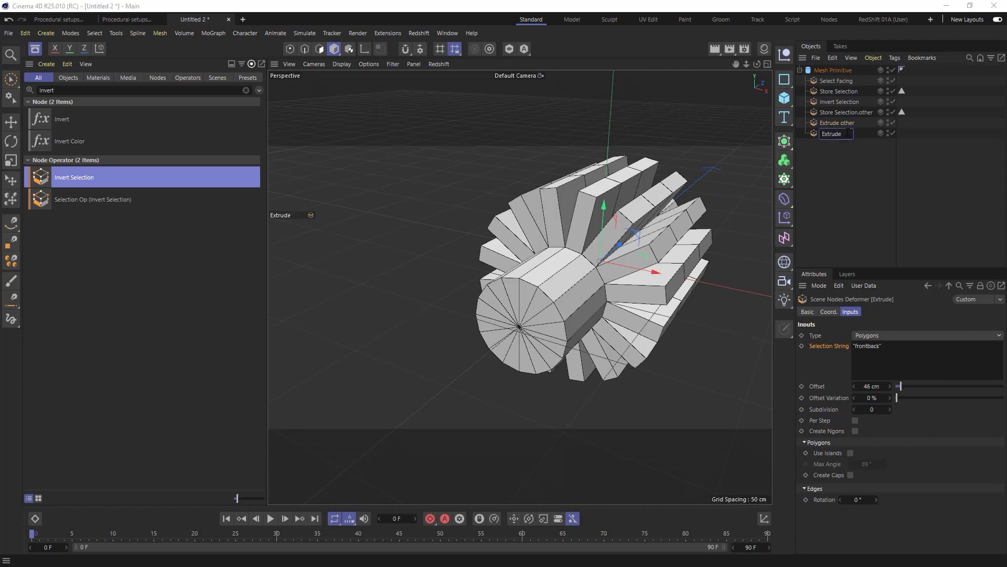
{"action": "type", "text": "frontback"}
{"action": "key", "text": "Return"}
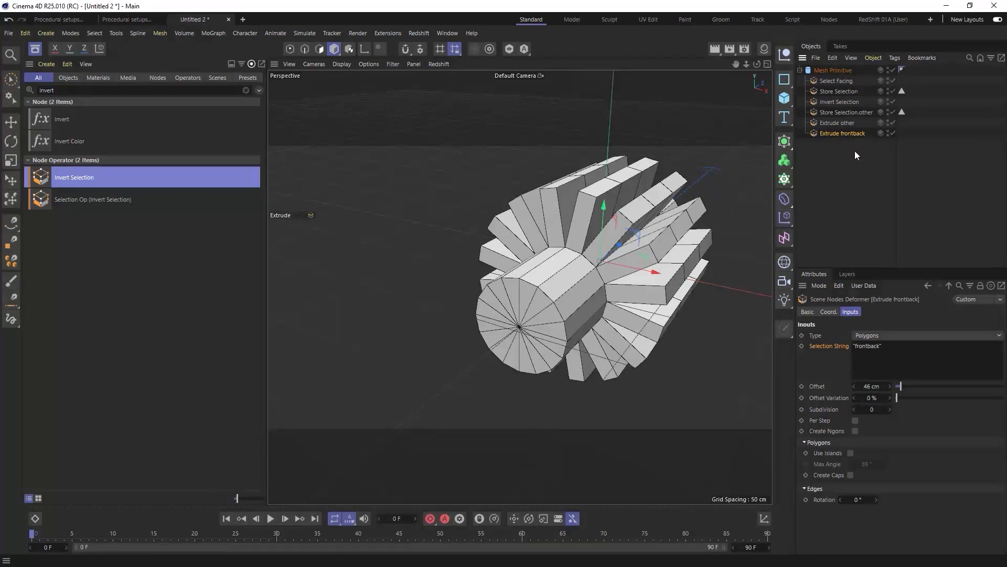
{"action": "left_click_drag", "start_coordinate": [902, 388], "coordinate": [899, 389]}
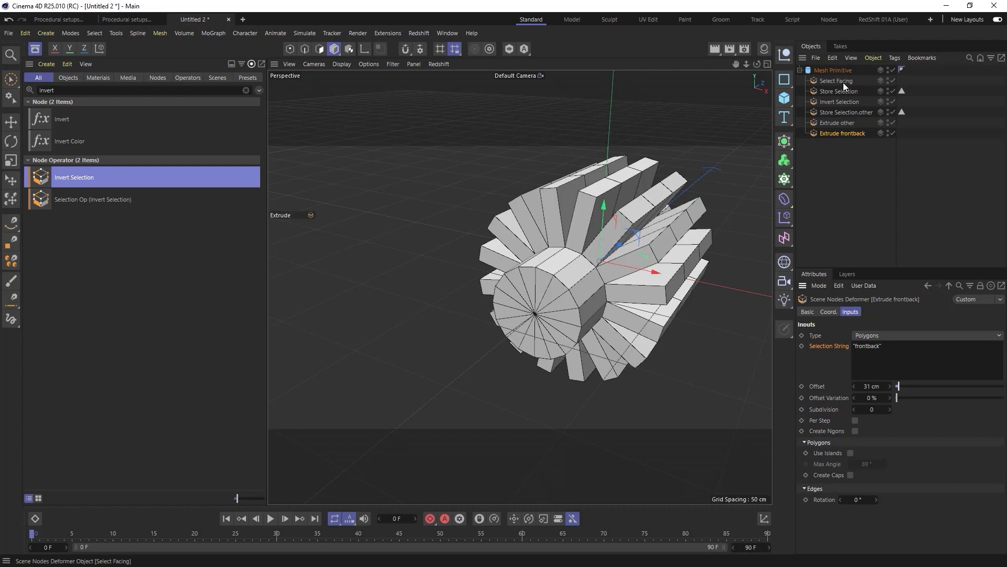
Step: Duplicate Select Facing below Extrude frontback and set the copy's Tolerance to 5°
{"action": "left_click", "coordinate": [828, 83]}
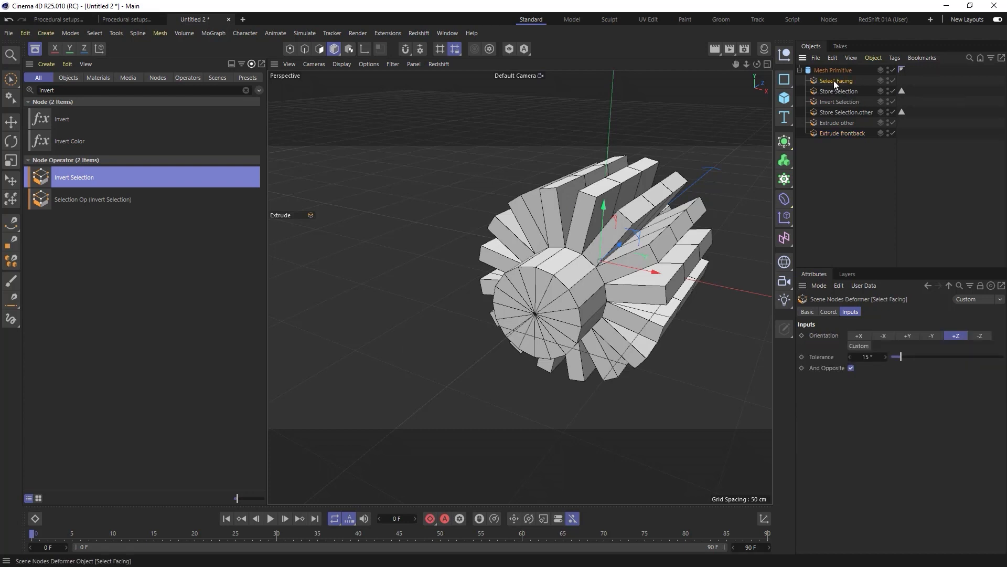
{"action": "left_click_drag", "start_coordinate": [833, 80], "coordinate": [842, 146], "text": "ctrl"}
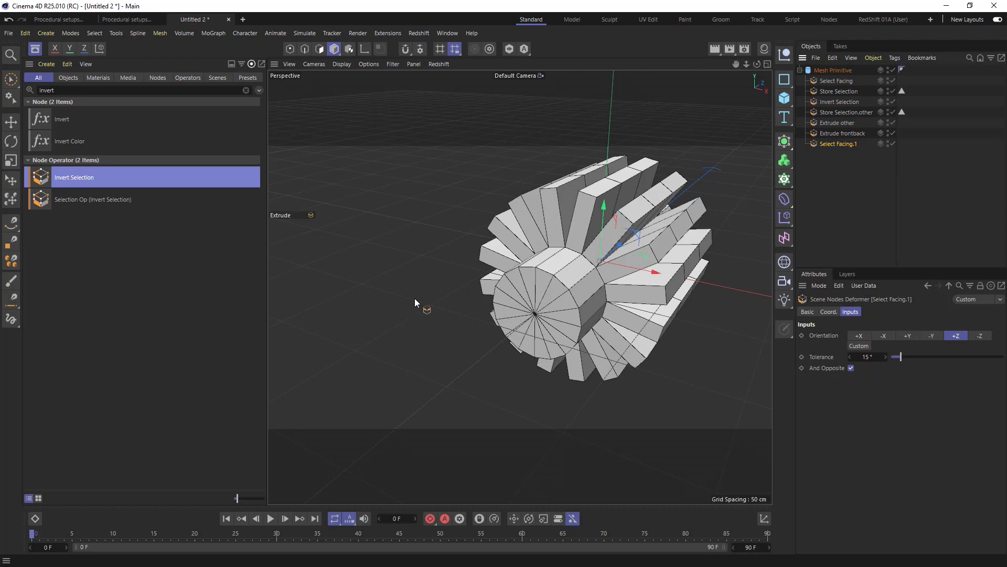
{"action": "double_click", "coordinate": [872, 356]}
{"action": "type", "text": "5"}
{"action": "key", "text": "Return"}
Step: Duplicate Extrude frontback below the second Select Facing, with the copy's Selection String set to default and its Offset to 0 cm
{"action": "left_click_drag", "start_coordinate": [836, 133], "coordinate": [836, 147]}
{"action": "left_click_drag", "start_coordinate": [913, 352], "coordinate": [810, 341]}
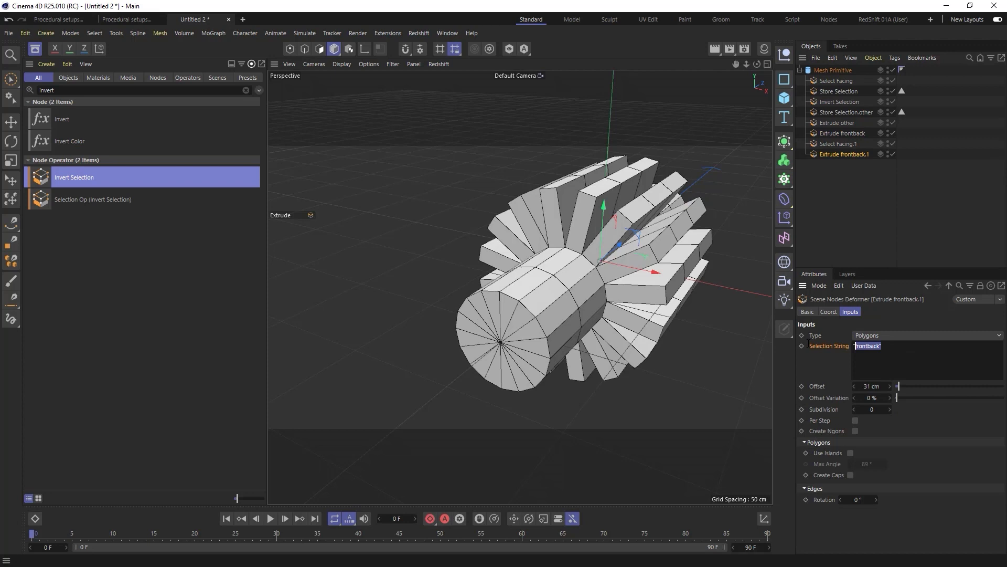
{"action": "type", "text": "default"}
{"action": "left_click", "coordinate": [821, 376]}
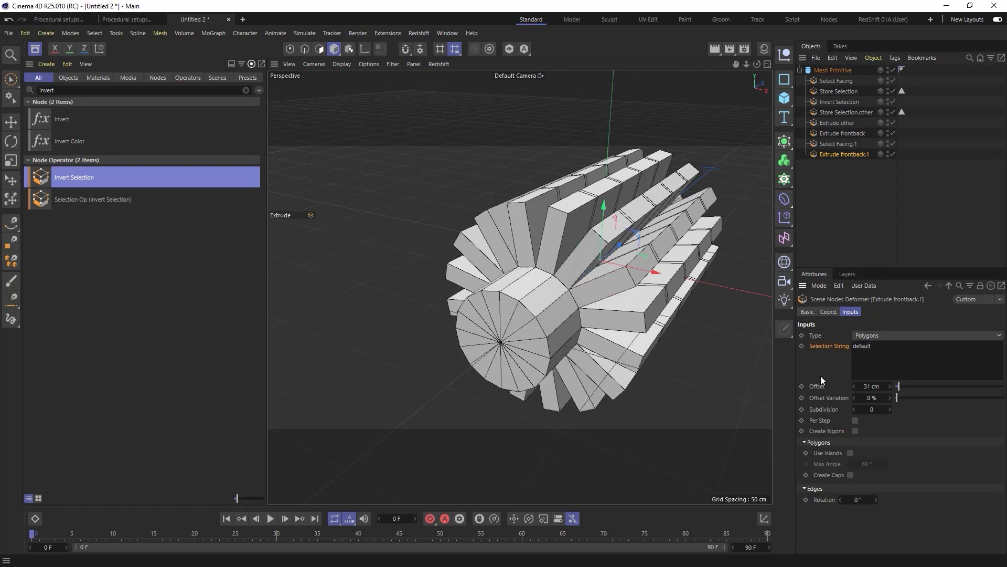
{"action": "left_click_drag", "start_coordinate": [898, 385], "coordinate": [875, 387]}
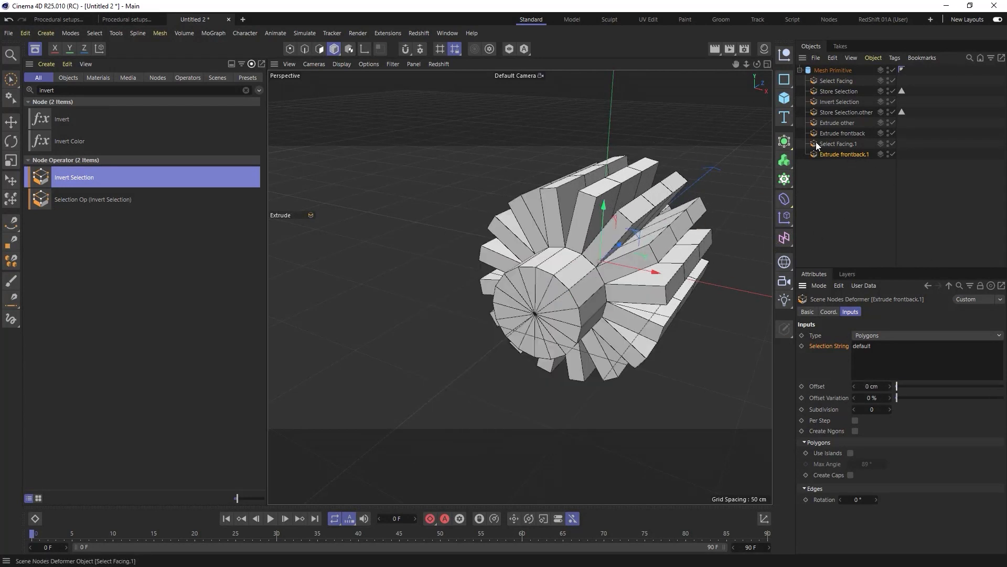
Step: Delete the duplicated Extrude frontback operator and the second Select Facing operator
{"action": "left_click", "coordinate": [836, 144]}
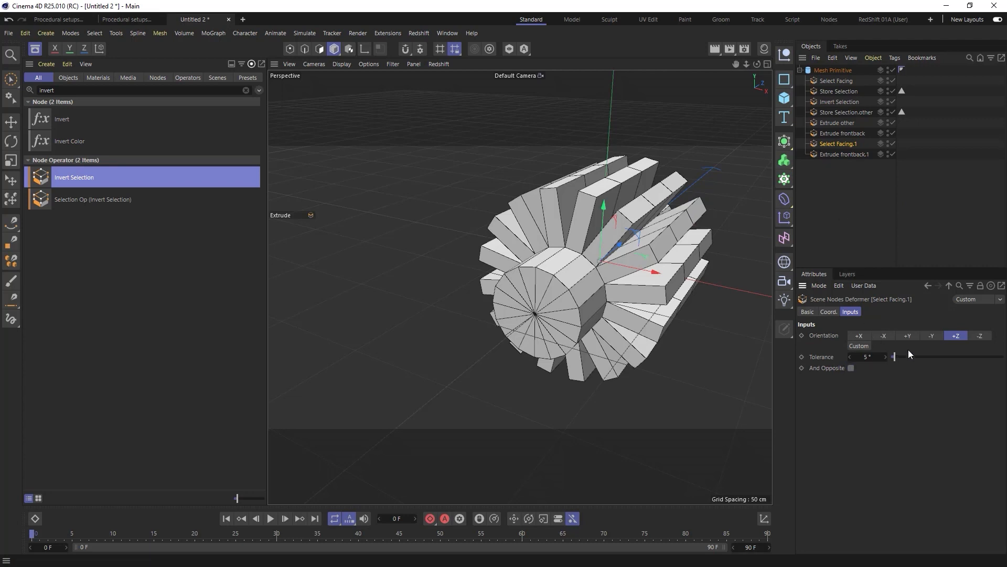
{"action": "left_click", "coordinate": [856, 154]}
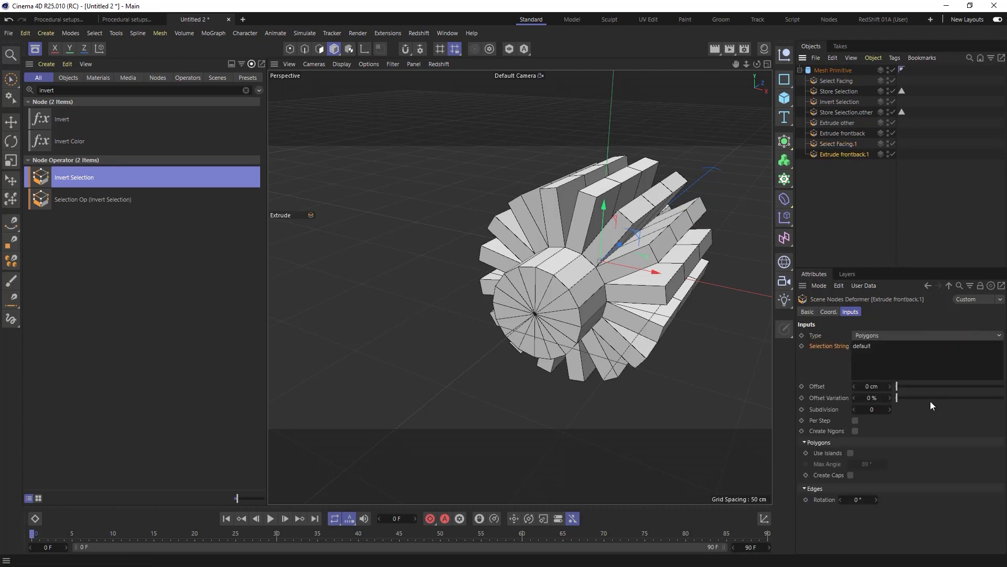
{"action": "left_click_drag", "start_coordinate": [900, 385], "coordinate": [880, 374]}
{"action": "left_click", "coordinate": [843, 178]}
{"action": "left_click", "coordinate": [820, 155]}
{"action": "key", "text": "Delete"}
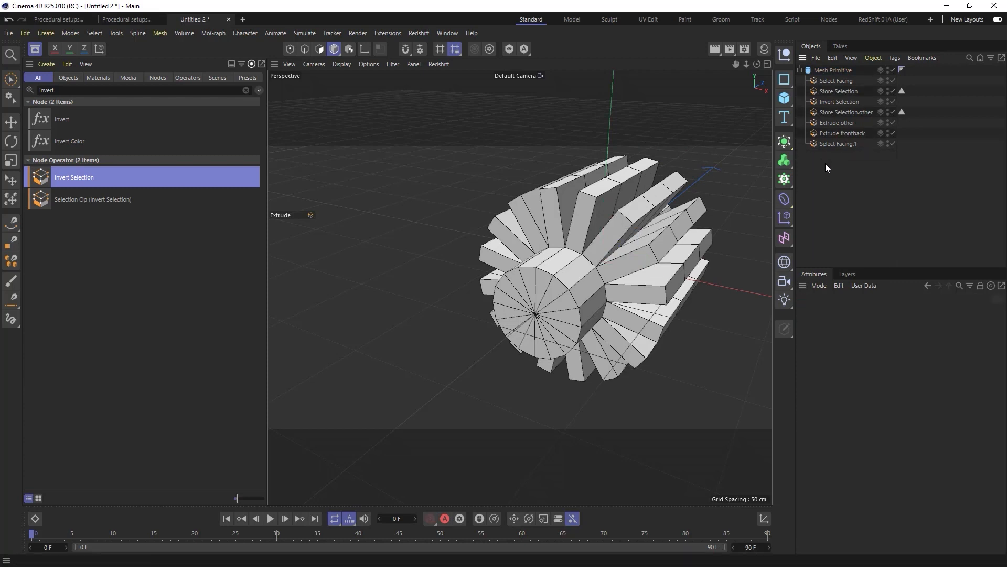
{"action": "left_click", "coordinate": [815, 144]}
{"action": "key", "text": "Delete"}
Step: Set the Mesh Primitive cylinder's Height Segments to 1 and Rotation Segments to 3
{"action": "left_click", "coordinate": [829, 69]}
{"action": "double_click", "coordinate": [881, 379]}
{"action": "type", "text": "1"}
{"action": "key", "text": "Tab"}
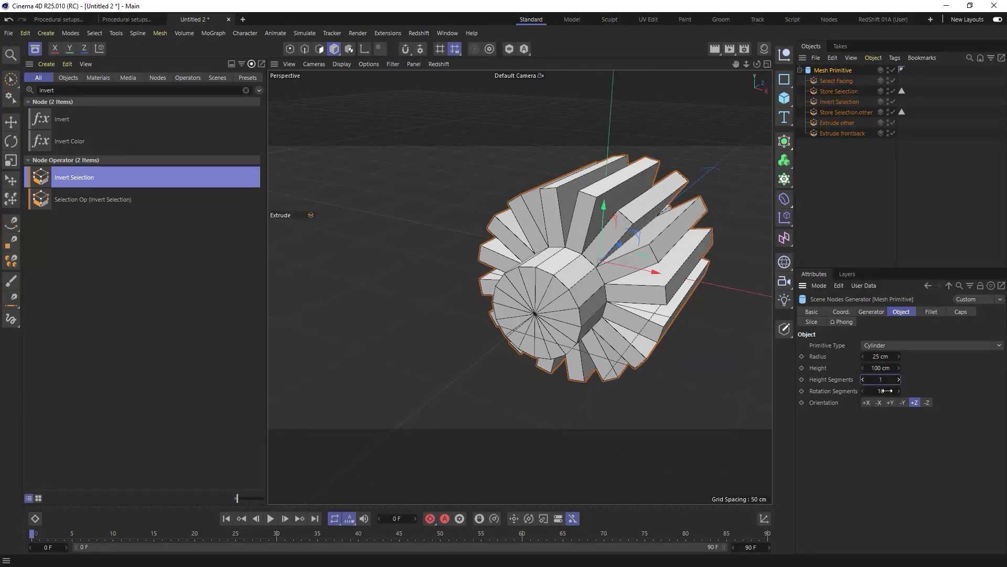
{"action": "type", "text": "3"}
{"action": "key", "text": "Return"}
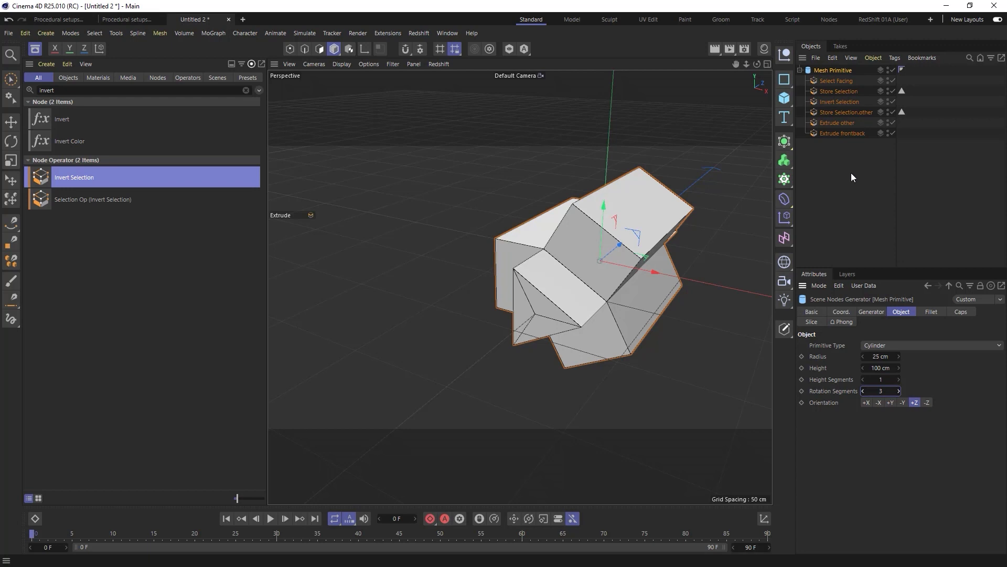
Step: Add a Subdivide operator below Extrude frontback and set its Selection String to all
{"action": "left_click_drag", "start_coordinate": [73, 90], "coordinate": [18, 84]}
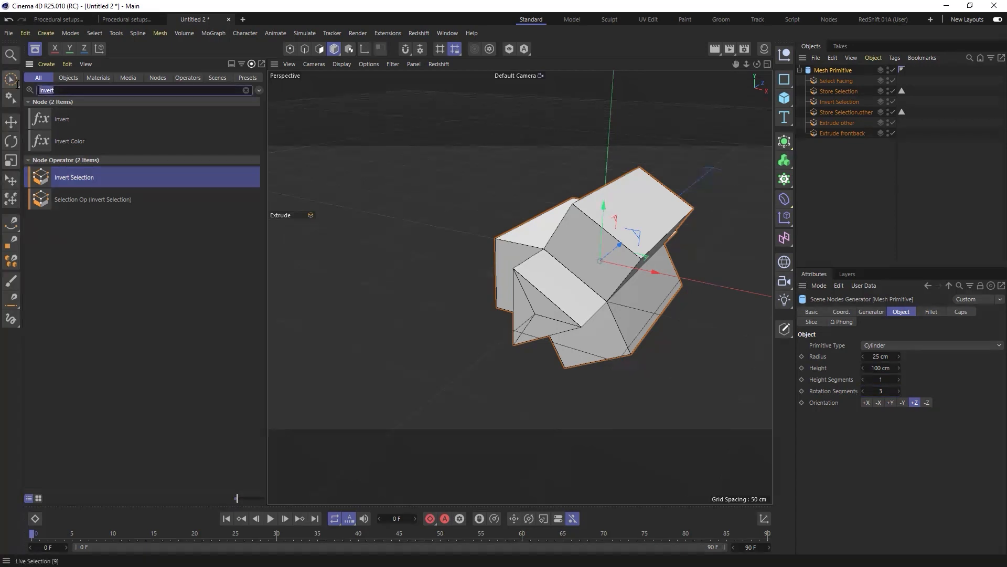
{"action": "type", "text": "subdiv"}
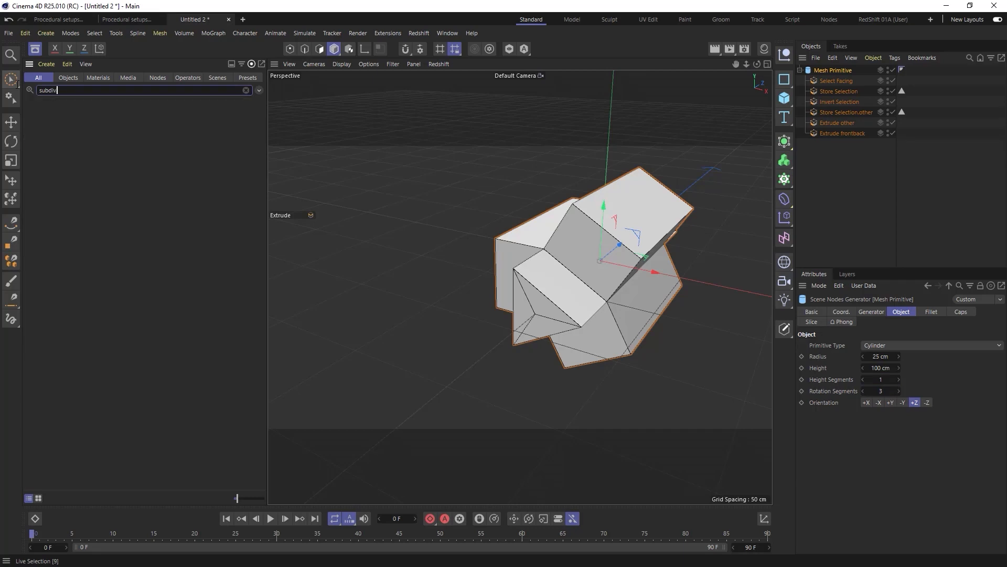
{"action": "type", "text": "ide"}
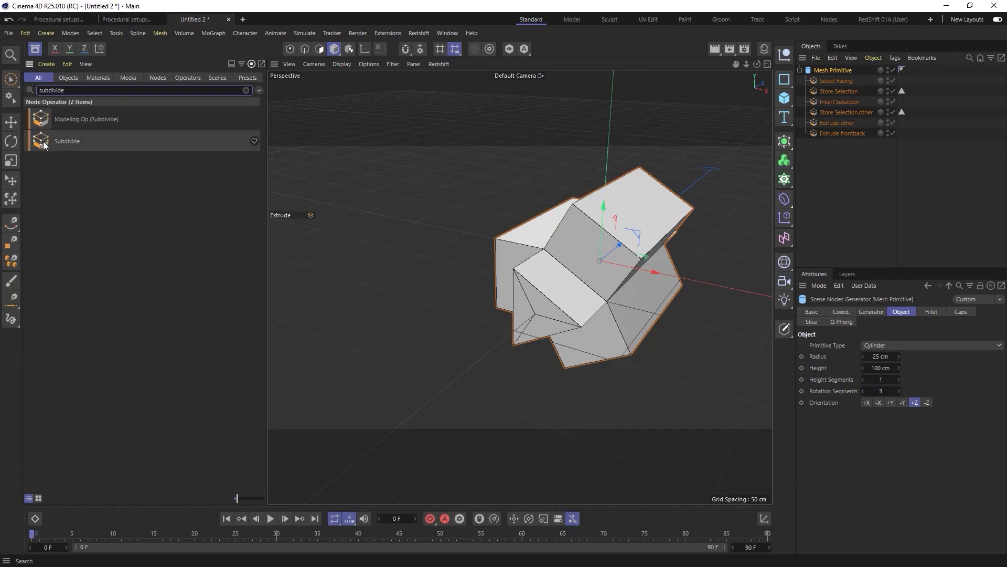
{"action": "left_click_drag", "start_coordinate": [44, 143], "coordinate": [682, 197]}
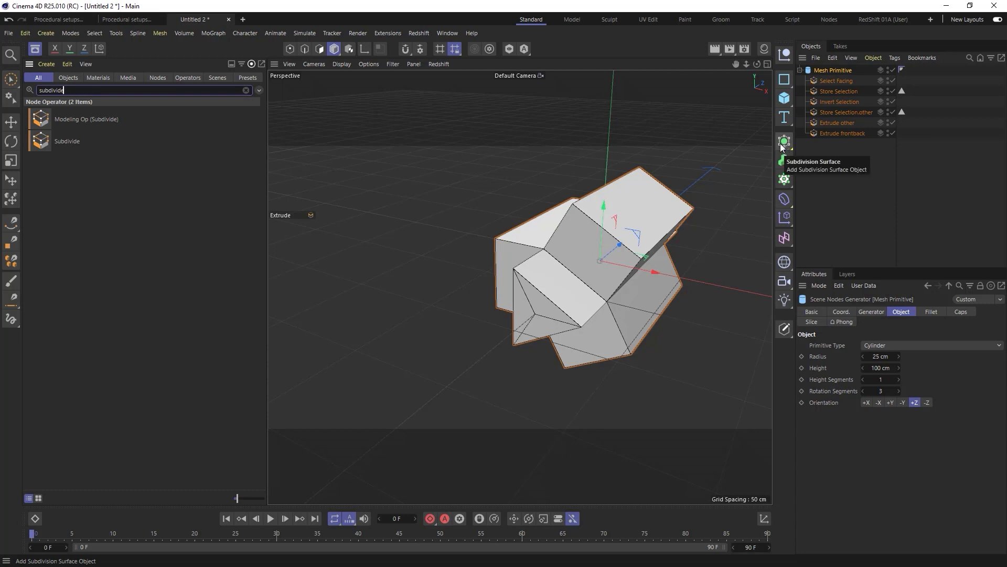
{"action": "left_click_drag", "start_coordinate": [42, 143], "coordinate": [841, 138]}
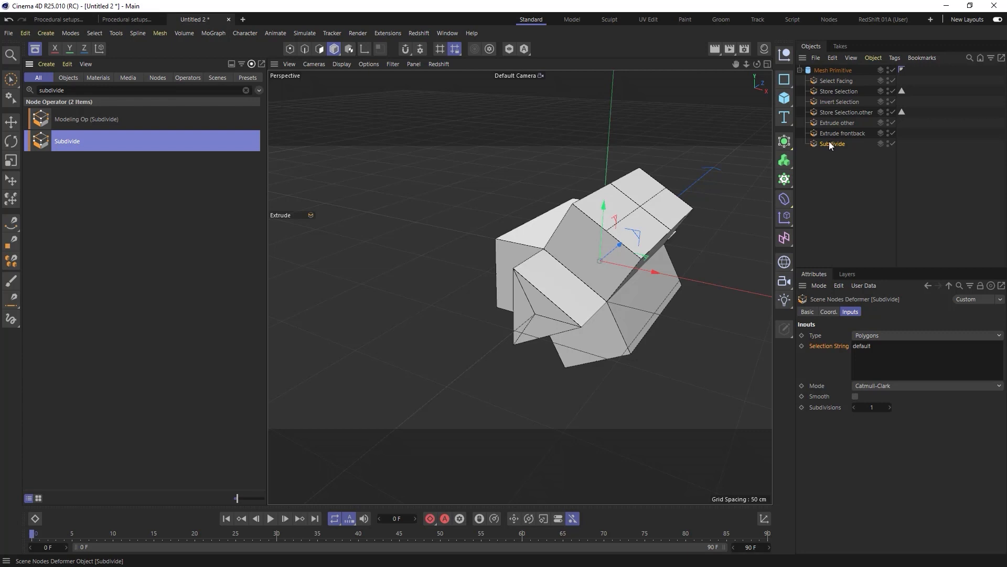
{"action": "left_click_drag", "start_coordinate": [903, 357], "coordinate": [830, 341]}
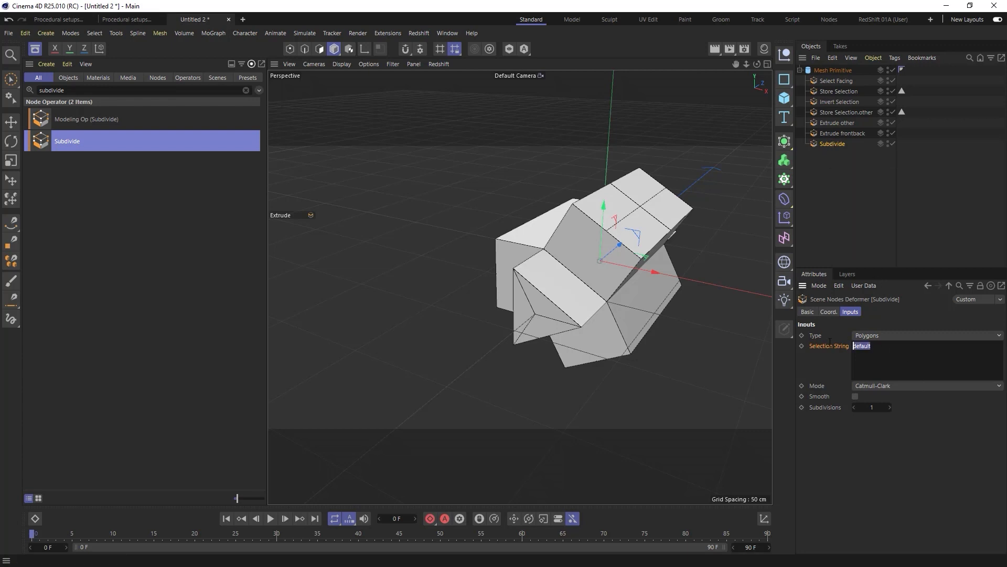
{"action": "type", "text": "all"}
{"action": "left_click", "coordinate": [905, 461]}
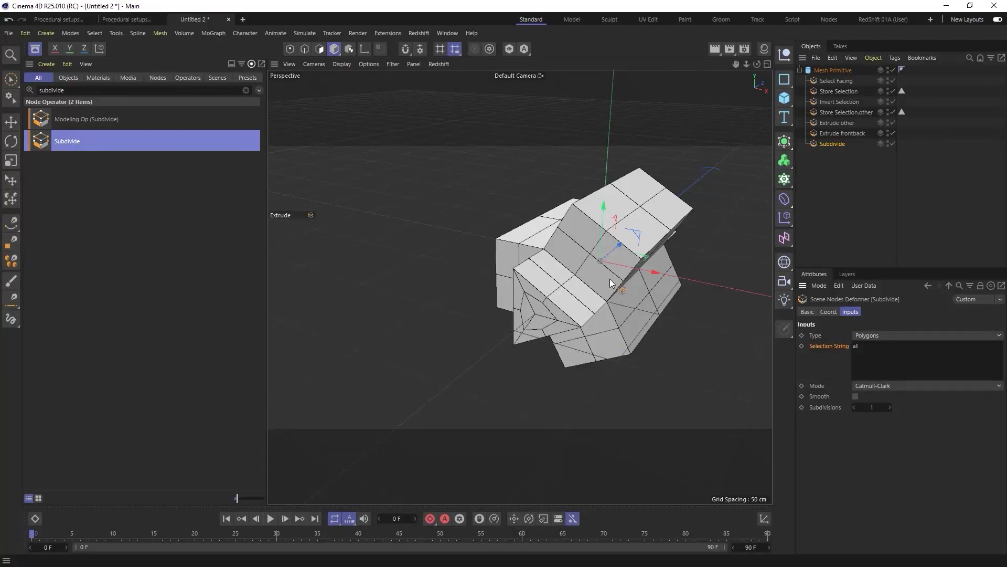
Step: Set Subdivide's Subdivisions to 2, then enable Smooth with 3 Iterations
{"action": "left_click", "coordinate": [889, 408]}
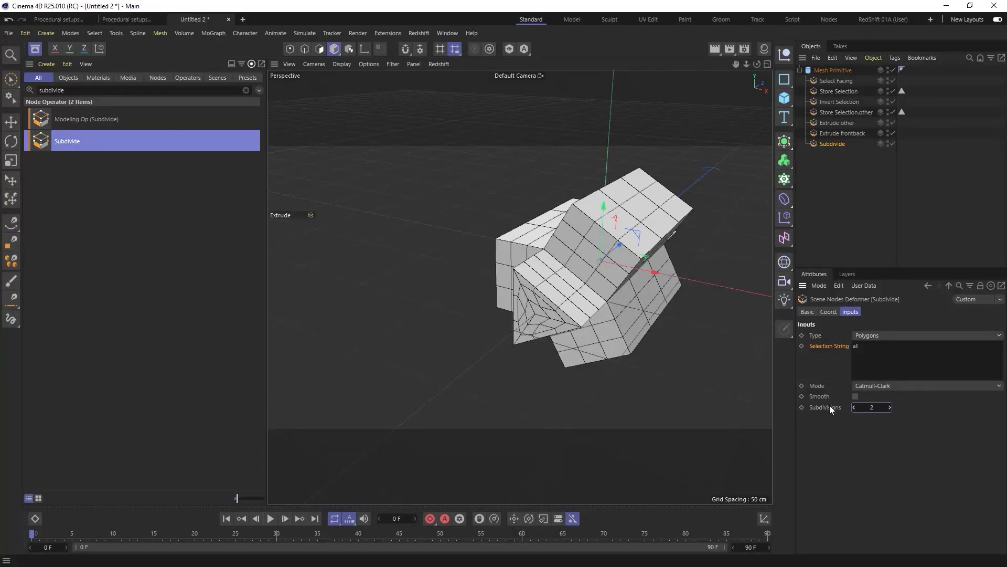
{"action": "left_click", "coordinate": [857, 398]}
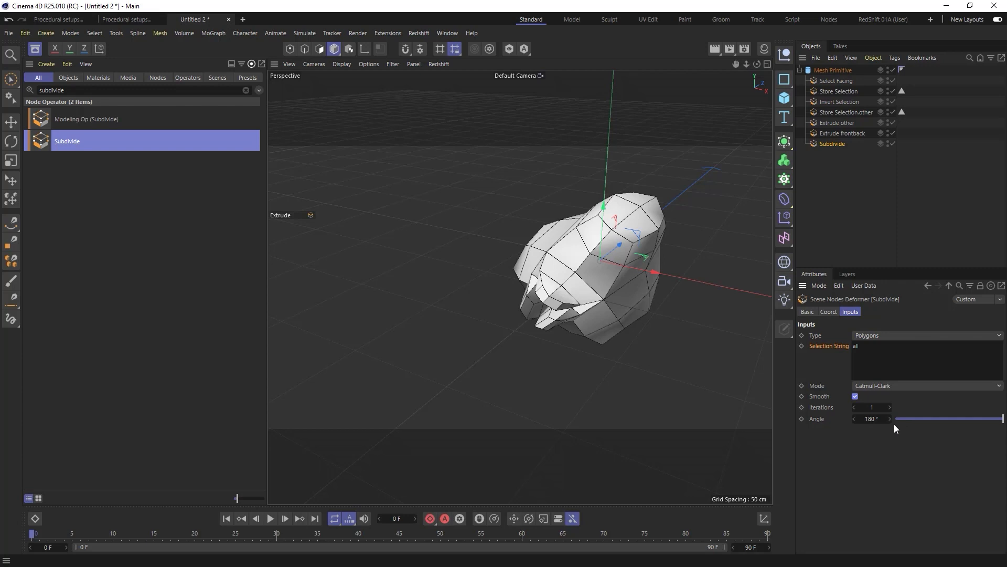
{"action": "left_click", "coordinate": [889, 406]}
{"action": "left_click", "coordinate": [888, 406]}
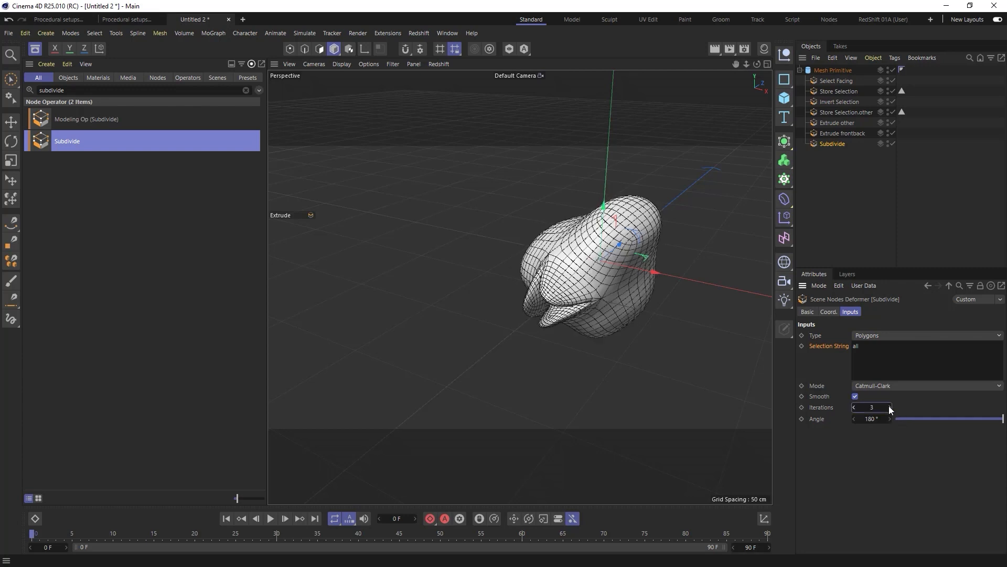
{"action": "left_click", "coordinate": [836, 209]}
{"action": "left_click_drag", "start_coordinate": [595, 226], "coordinate": [584, 248], "text": "alt"}
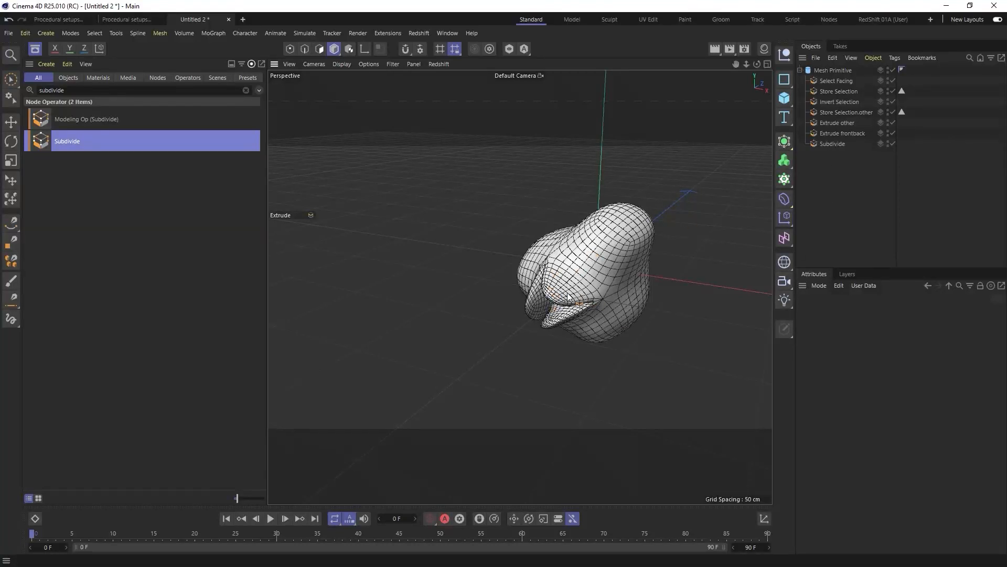
Step: Restrict the Subdivide operator to the "frontback" selection through its Selection String
{"action": "left_click", "coordinate": [814, 143]}
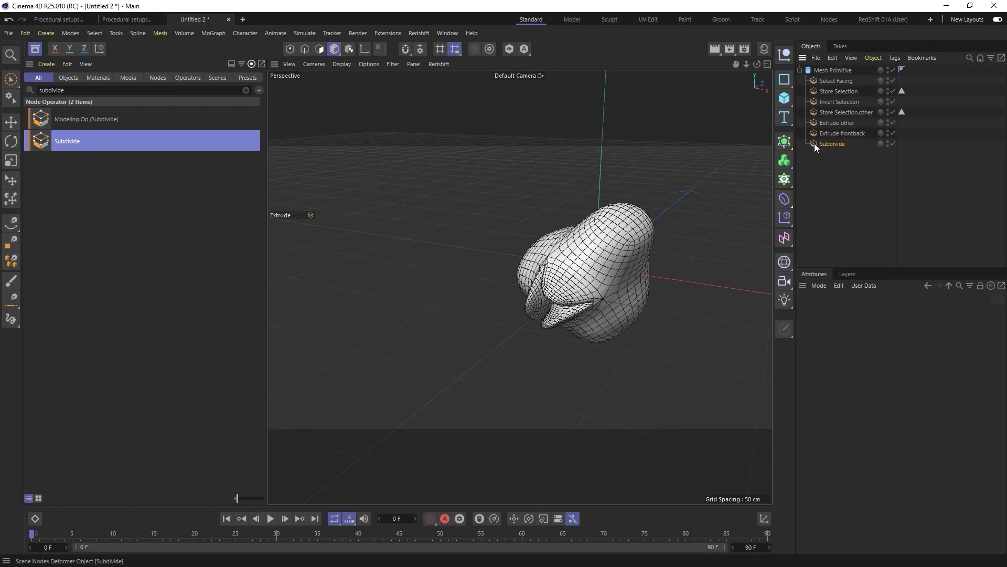
{"action": "double_click", "coordinate": [857, 346]}
{"action": "key", "text": "BackSpace"}
{"action": "type", "text": "\"frontback\""}
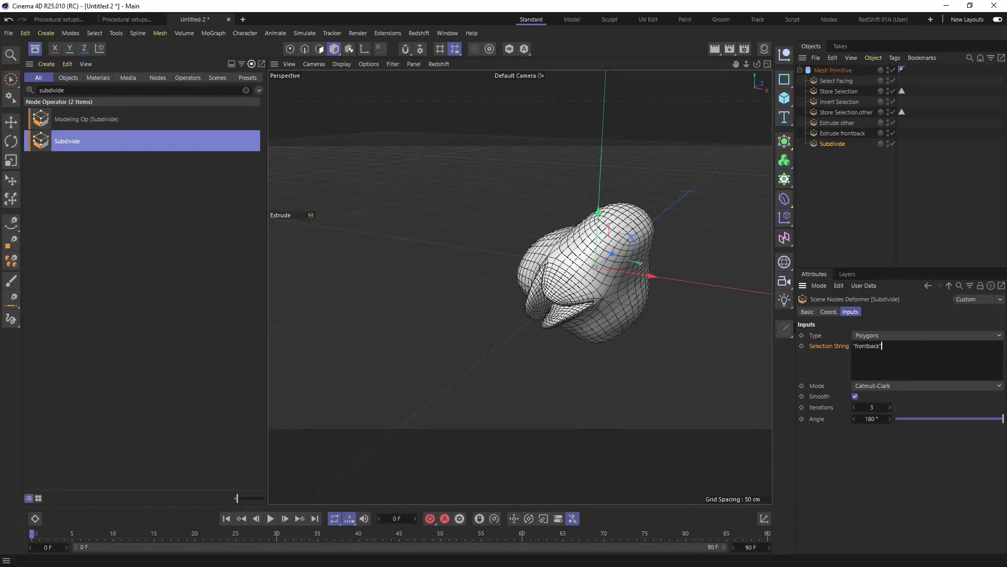
{"action": "left_click", "coordinate": [827, 361]}
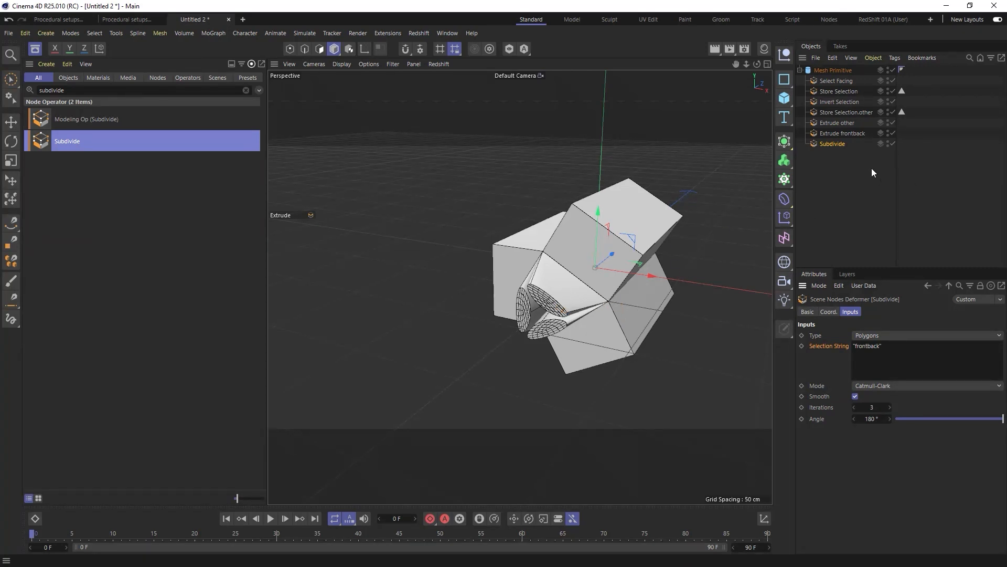
Step: Enable Use Islands on Extrude frontback and switch off the Subdivide operator
{"action": "left_click", "coordinate": [893, 143]}
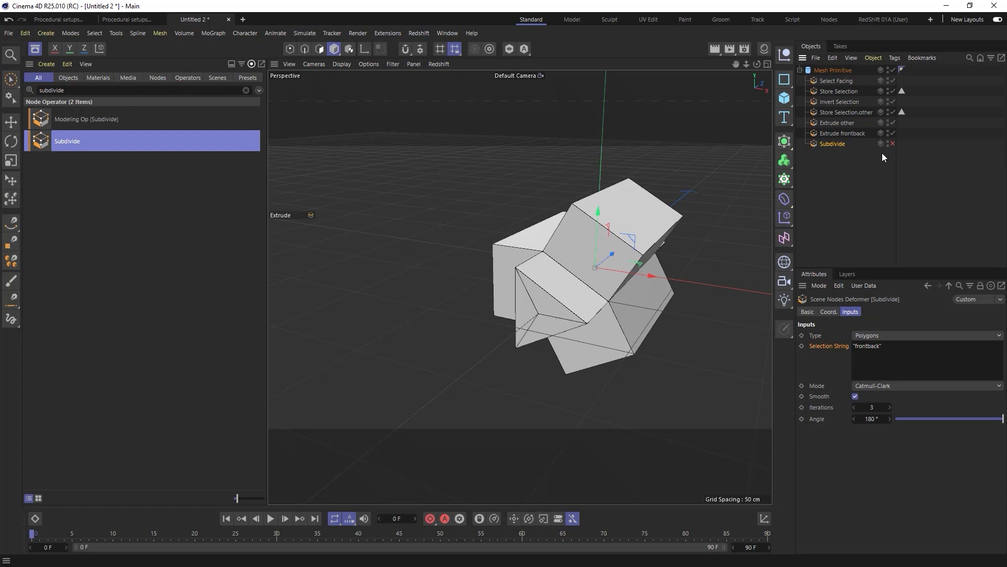
{"action": "left_click", "coordinate": [848, 132]}
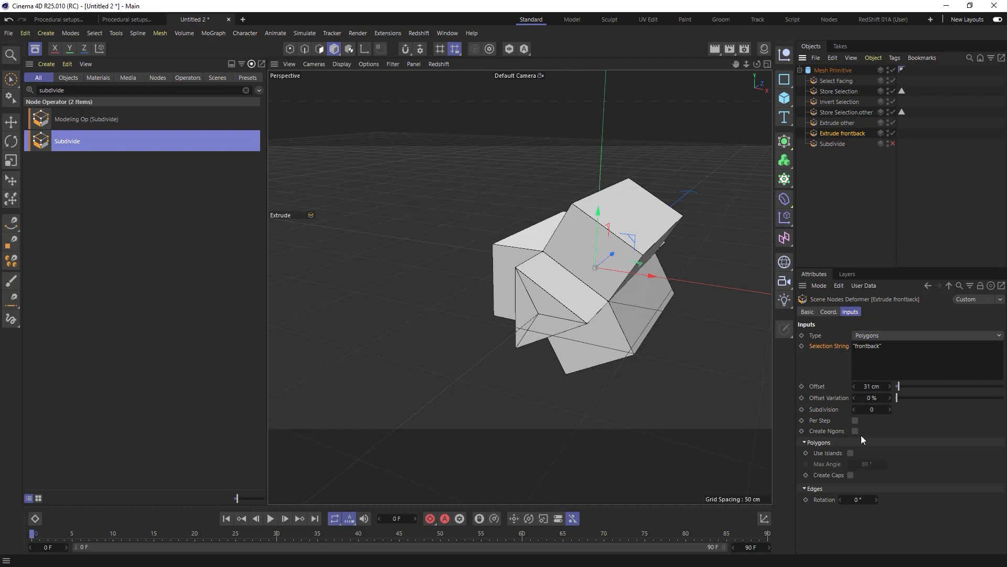
{"action": "left_click", "coordinate": [893, 143]}
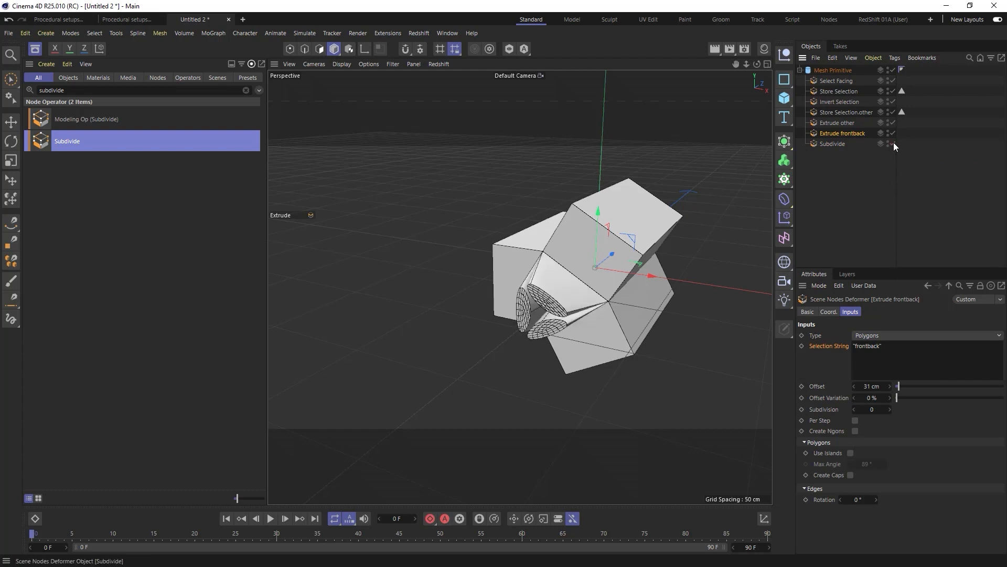
{"action": "left_click", "coordinate": [850, 453]}
{"action": "left_click_drag", "start_coordinate": [584, 350], "coordinate": [550, 311]}
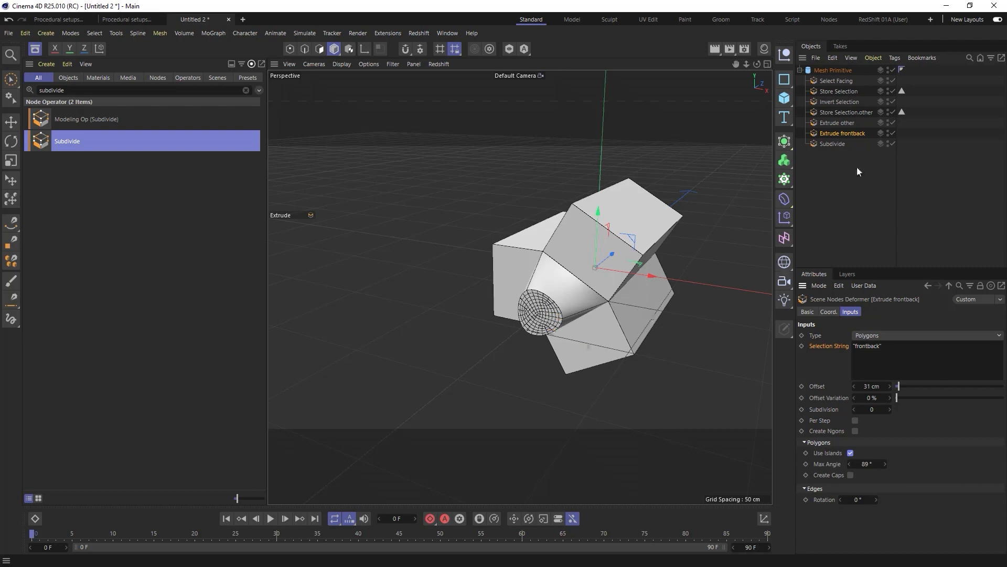
{"action": "left_click", "coordinate": [893, 143]}
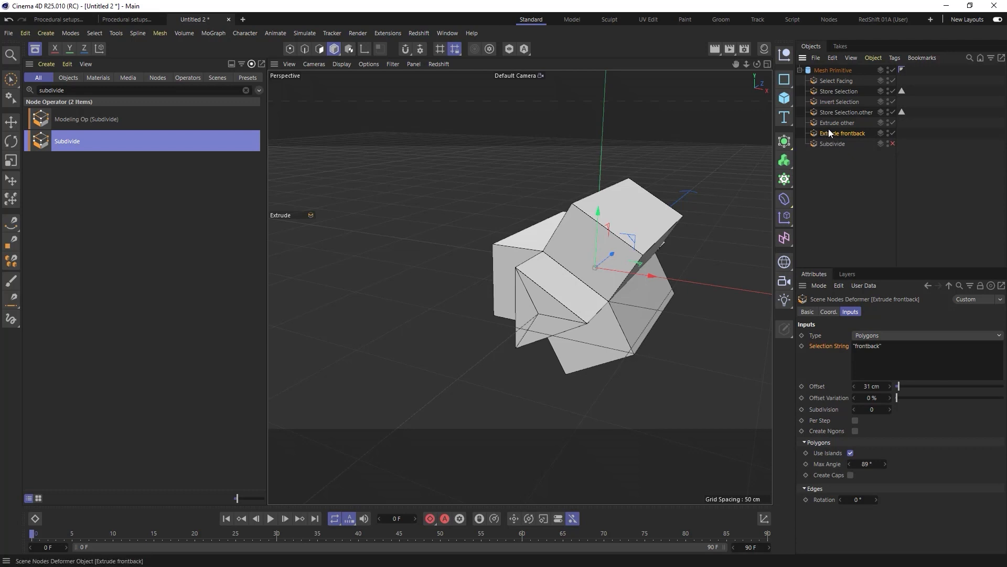
Step: Insert an Inset operator directly above Extrude frontback and set its Selection String to "frontback"
{"action": "double_click", "coordinate": [40, 90]}
{"action": "type", "text": "inset"}
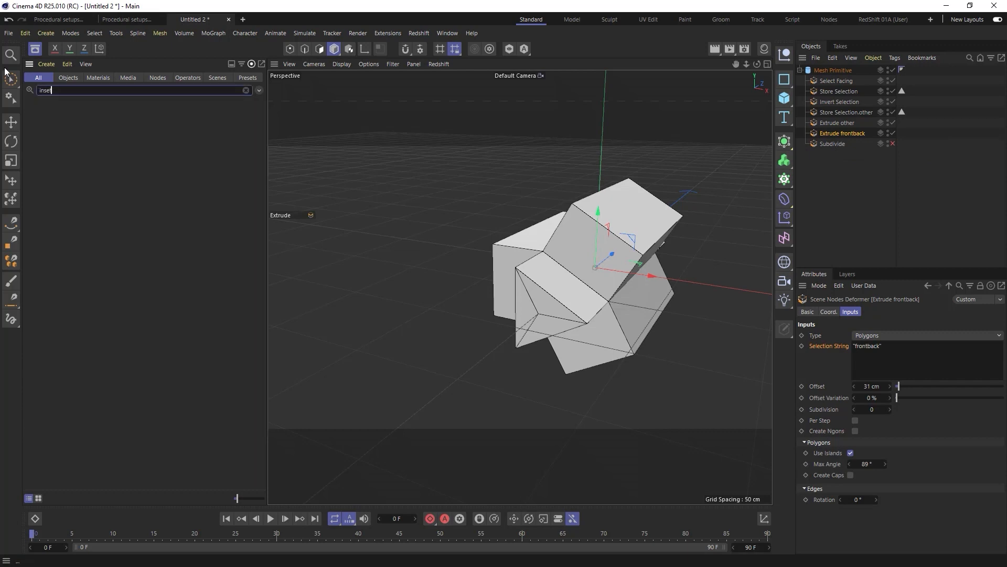
{"action": "left_click_drag", "start_coordinate": [254, 118], "coordinate": [846, 132]}
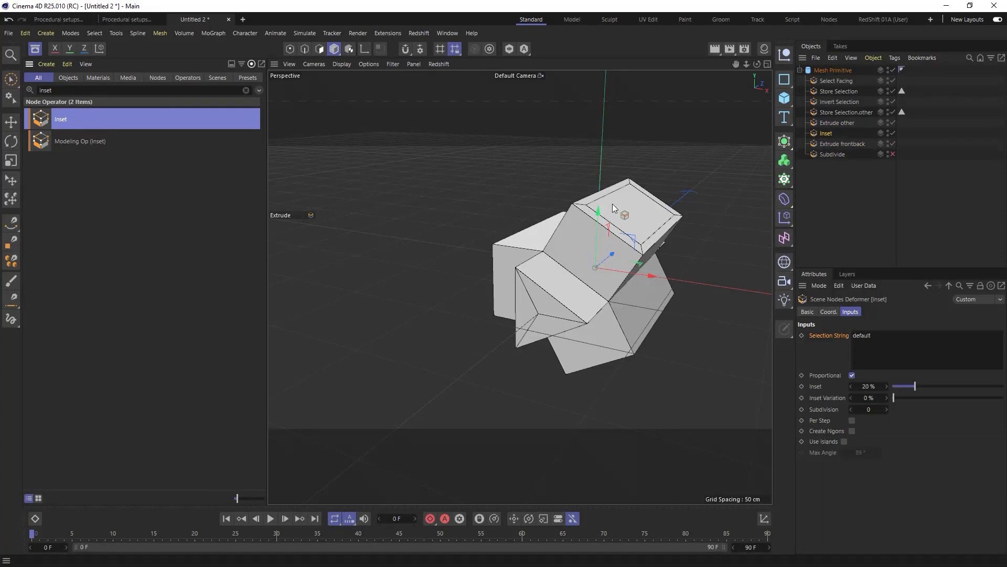
{"action": "left_click_drag", "start_coordinate": [656, 241], "coordinate": [684, 188], "text": "alt"}
{"action": "double_click", "coordinate": [860, 335]}
{"action": "key", "text": "BackSpace"}
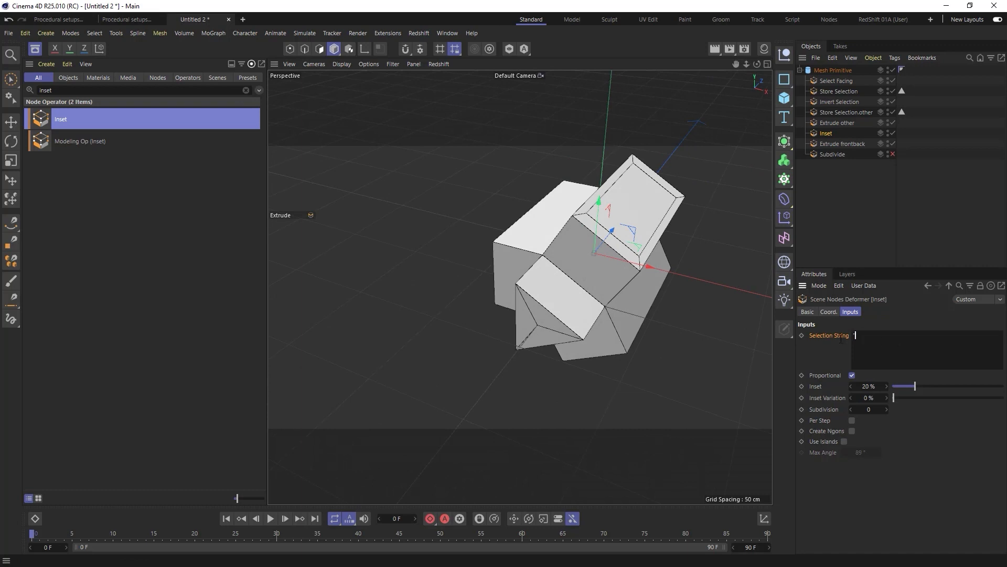
{"action": "type", "text": "\"frontback\""}
{"action": "left_click", "coordinate": [918, 450]}
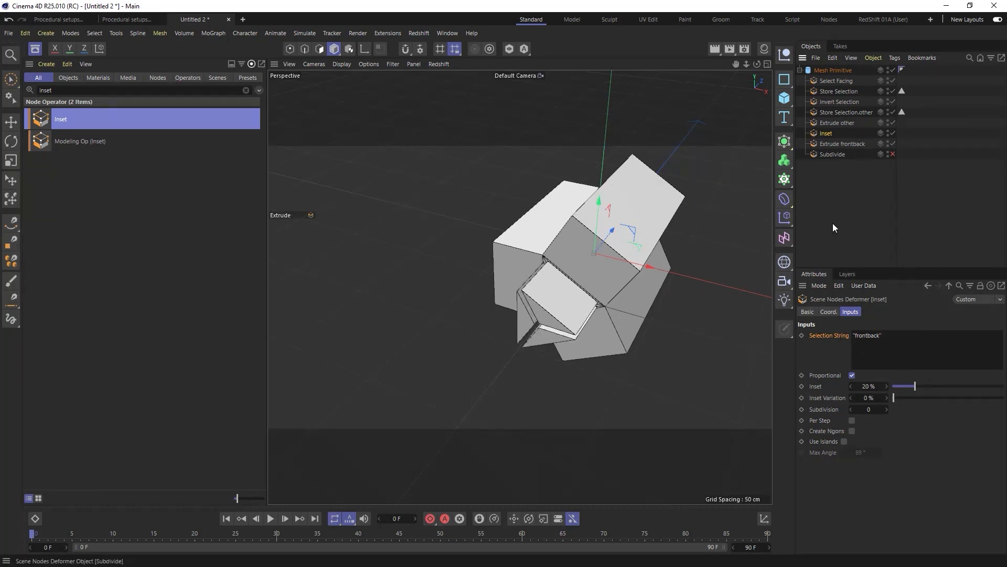
Step: Try Use Islands on the Inset operator while setting its Inset to 7 %, and switch Use Islands off again
{"action": "left_click", "coordinate": [844, 441]}
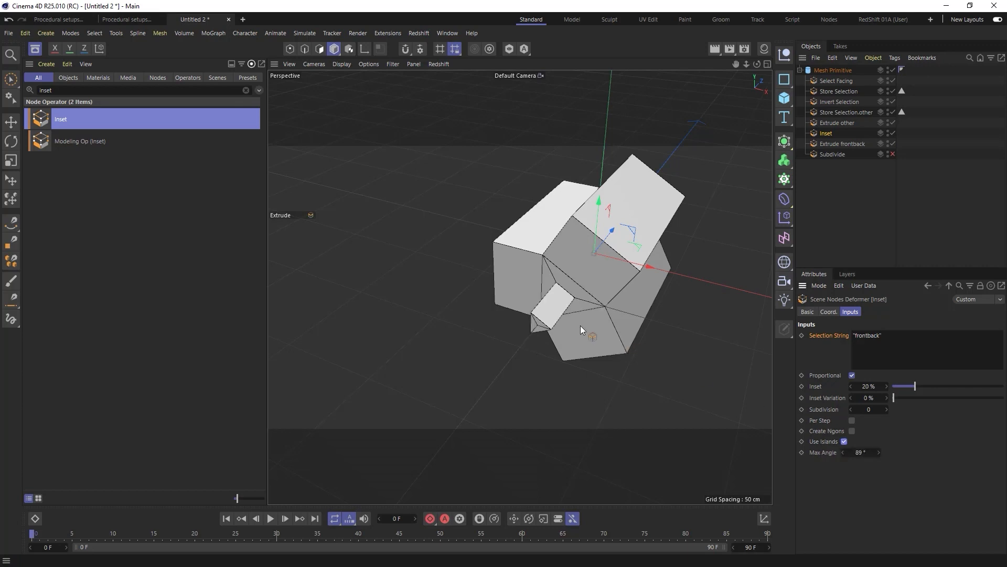
{"action": "scroll", "coordinate": [617, 294], "scroll_direction": "up", "scroll_amount": 5}
{"action": "scroll", "coordinate": [617, 316], "scroll_direction": "down", "scroll_amount": 2}
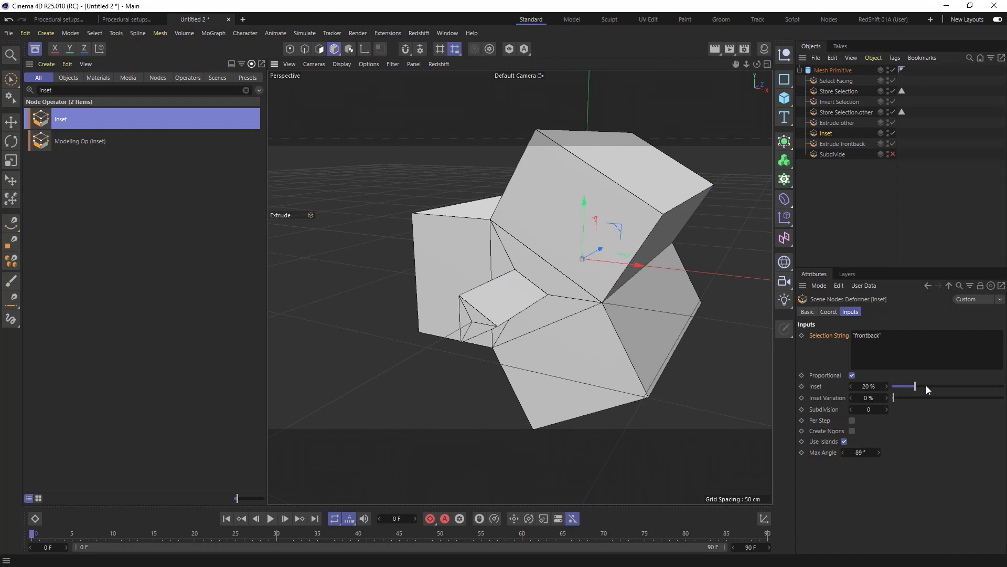
{"action": "left_click_drag", "start_coordinate": [916, 389], "coordinate": [898, 389]}
{"action": "mouse_move", "coordinate": [607, 237]}
{"action": "left_mouse_down", "text": "alt"}
{"action": "mouse_move", "coordinate": [620, 225]}
{"action": "mouse_move", "coordinate": [585, 207]}
{"action": "mouse_move", "coordinate": [556, 242]}
{"action": "mouse_move", "coordinate": [639, 227]}
{"action": "mouse_move", "coordinate": [655, 197]}
{"action": "mouse_move", "coordinate": [611, 214]}
{"action": "mouse_move", "coordinate": [607, 225]}
{"action": "mouse_move", "coordinate": [625, 229]}
{"action": "left_mouse_up", "text": "alt"}
{"action": "scroll", "coordinate": [643, 226], "scroll_direction": "down", "scroll_amount": 2}
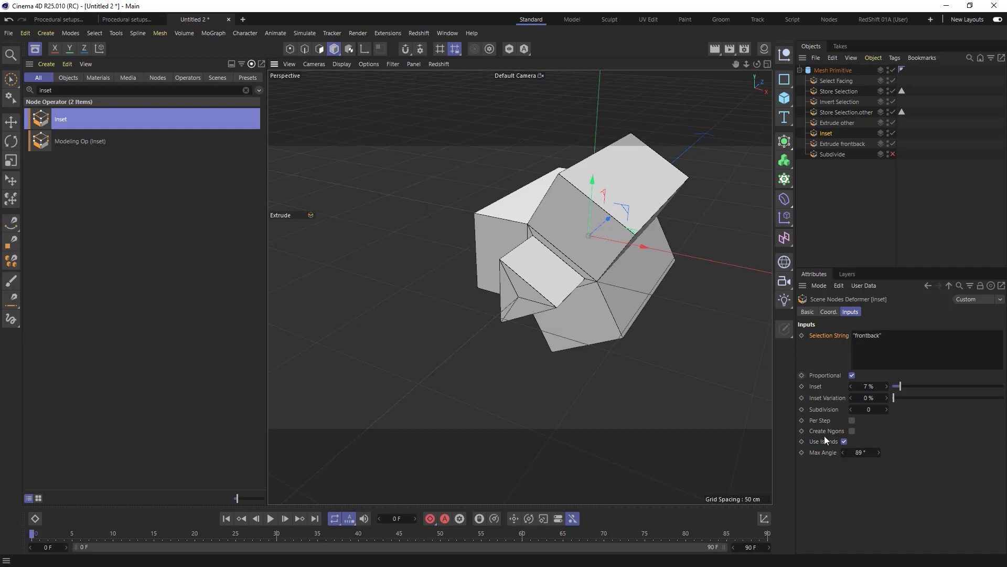
{"action": "left_click", "coordinate": [844, 441]}
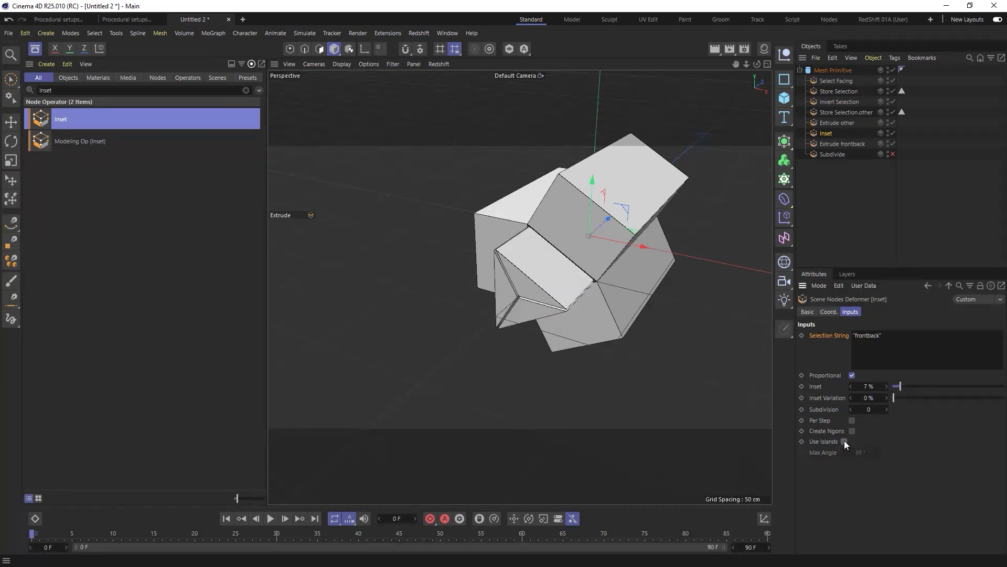
Step: Switch the Subdivide operator back on and set its Selection String to all
{"action": "left_click", "coordinate": [893, 154]}
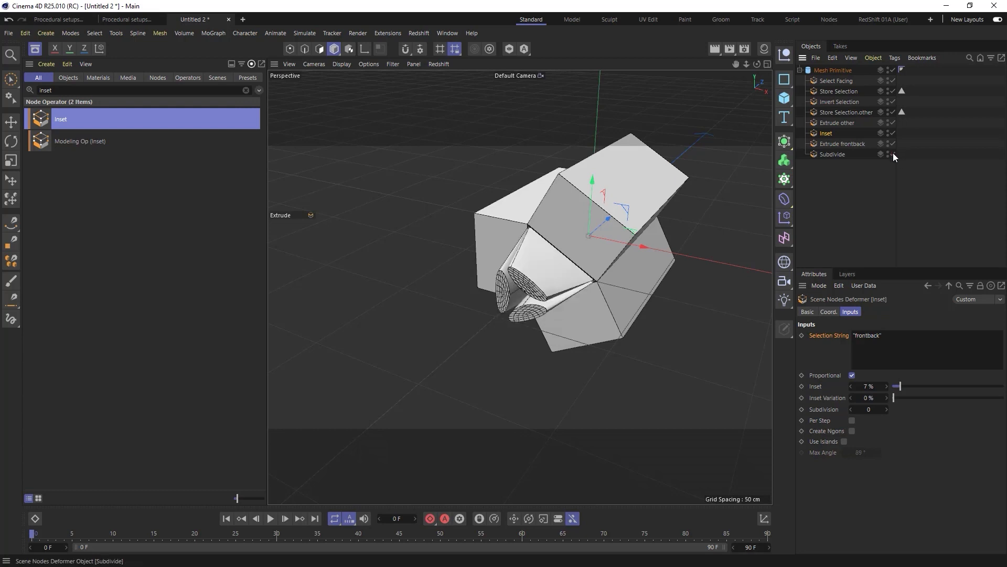
{"action": "left_click", "coordinate": [832, 154]}
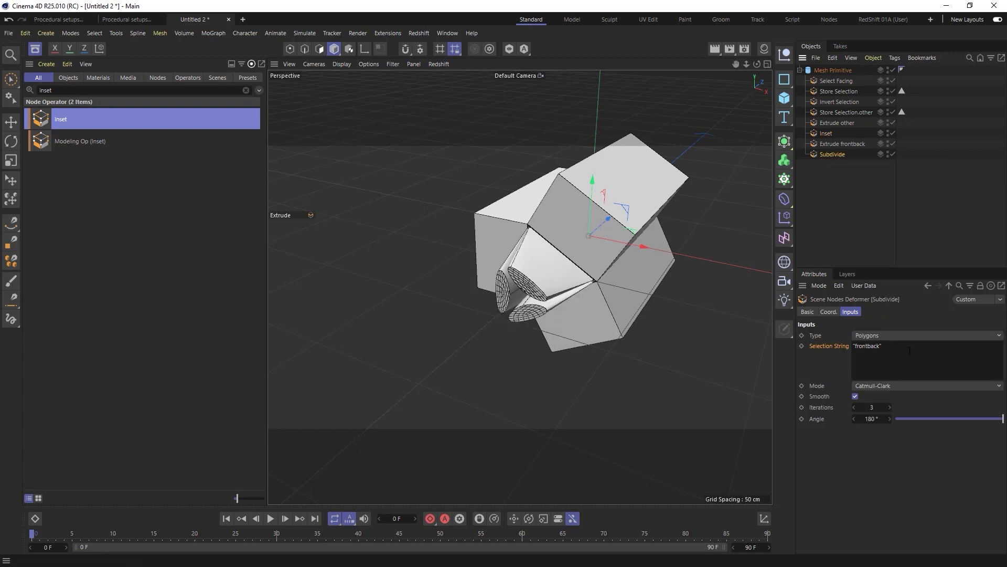
{"action": "type", "text": "all"}
{"action": "left_click", "coordinate": [870, 500]}
{"action": "left_click", "coordinate": [865, 210]}
{"action": "left_click_drag", "start_coordinate": [598, 367], "coordinate": [549, 282], "text": "alt"}
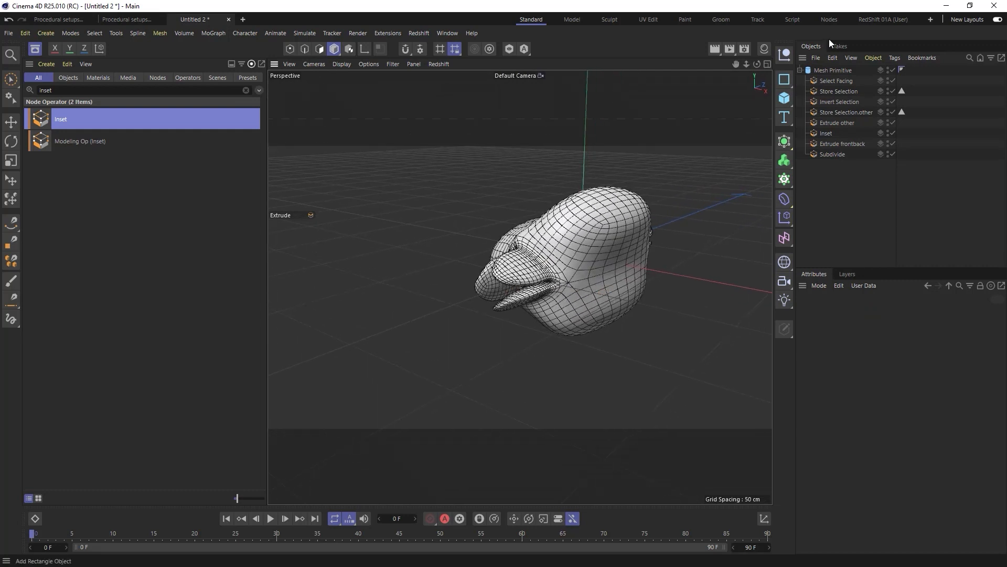
Step: Set the Mesh Primitive cylinder to 8 rotation segments and a height of 35 cm
{"action": "left_click", "coordinate": [834, 70]}
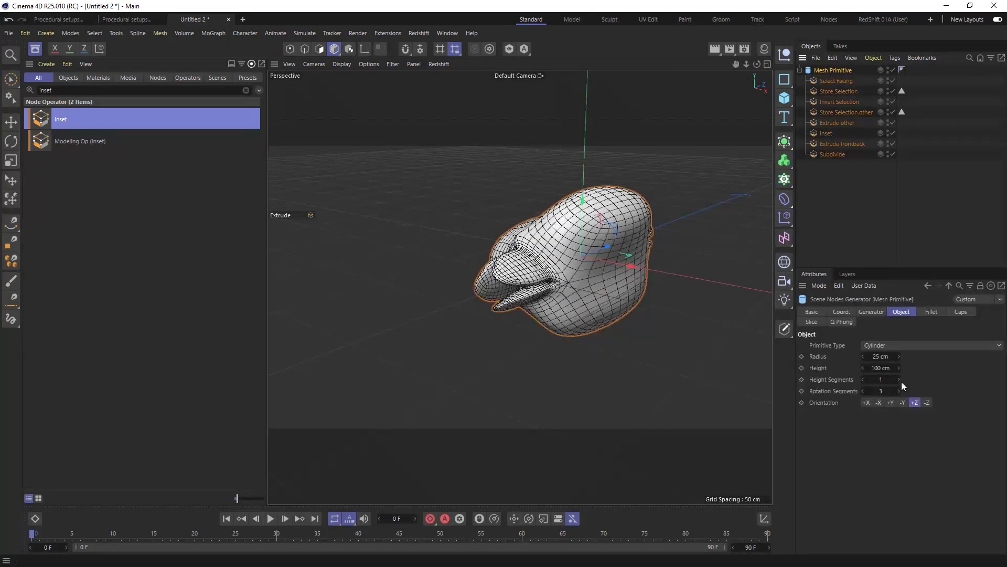
{"action": "left_click_drag", "start_coordinate": [899, 391], "coordinate": [874, 368]}
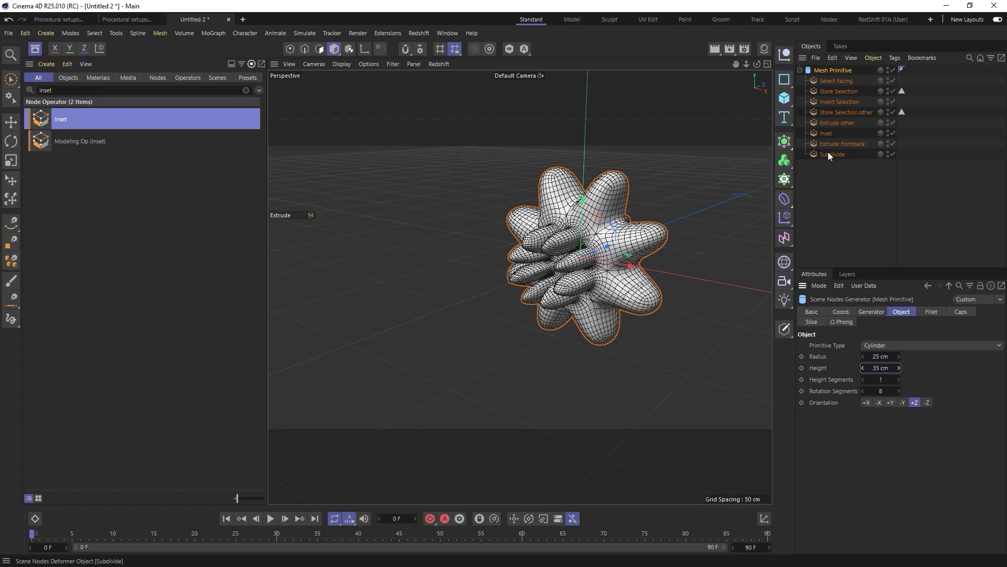
{"action": "scroll", "coordinate": [581, 296], "scroll_direction": "up", "scroll_amount": 3}
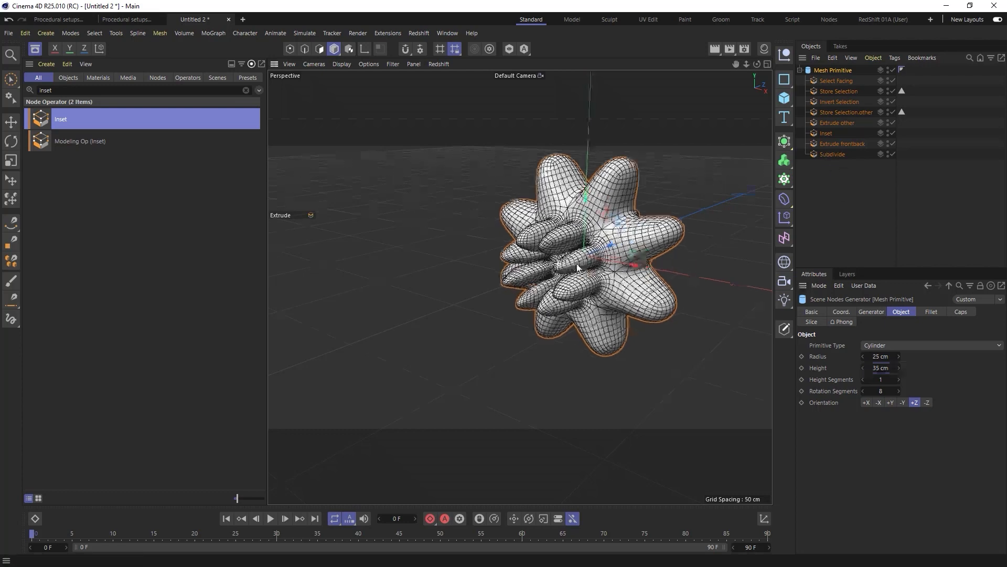
{"action": "left_click_drag", "start_coordinate": [581, 296], "coordinate": [677, 245], "text": "alt"}
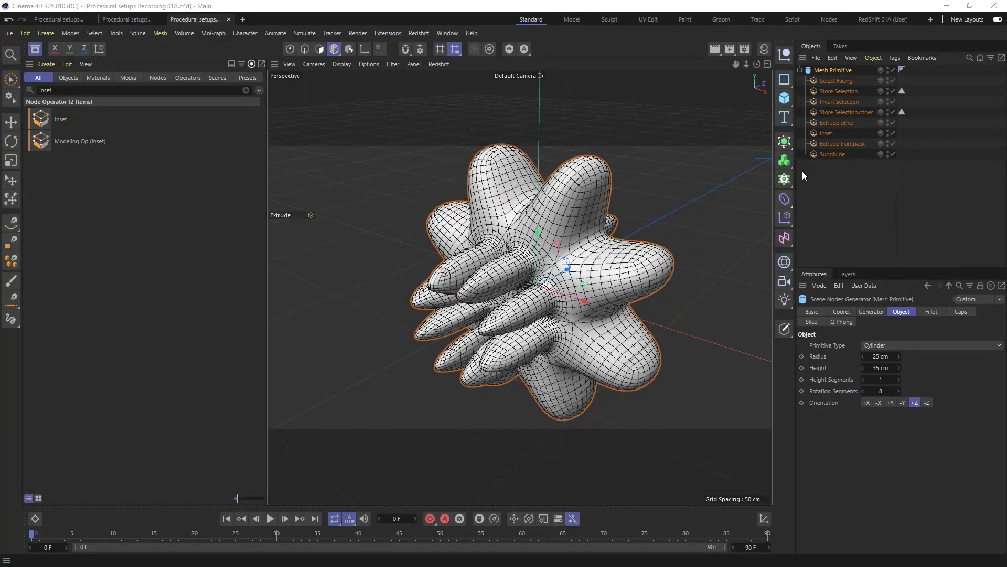
Step: Add a Geometry Modifier Group below Subdivide inside Mesh Primitive and open its node graph
{"action": "left_click", "coordinate": [76, 88]}
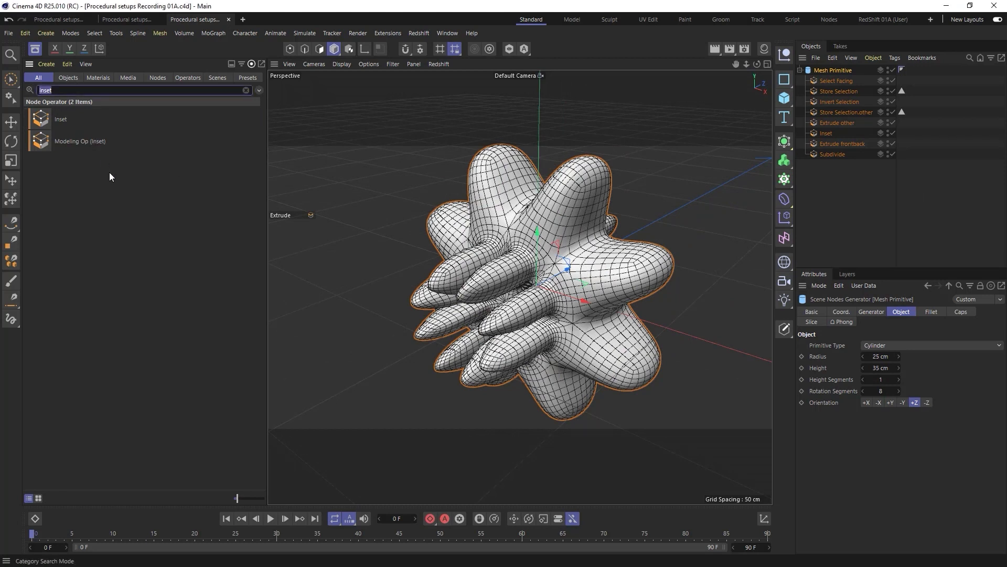
{"action": "type", "text": "geometry"}
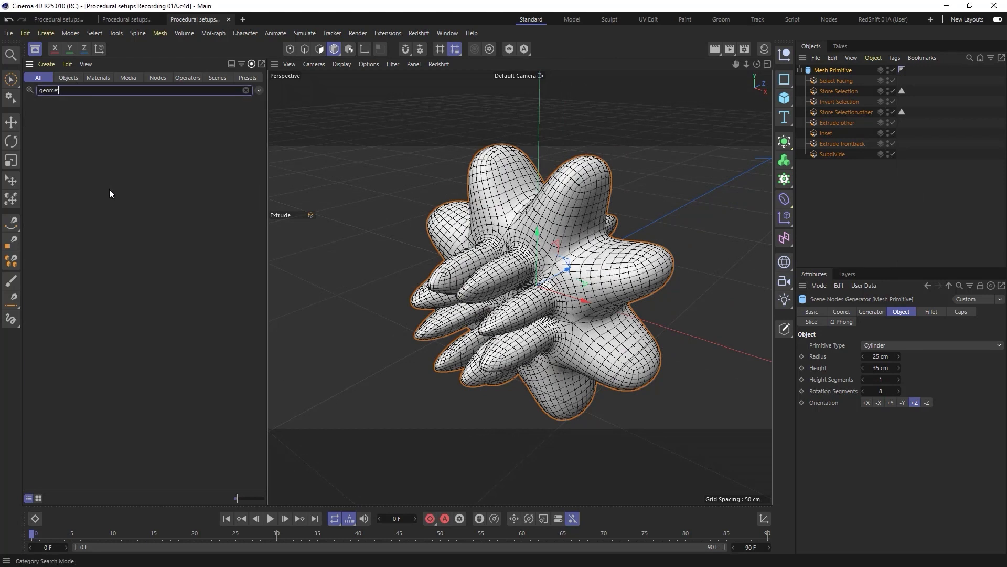
{"action": "type", "text": " mo"}
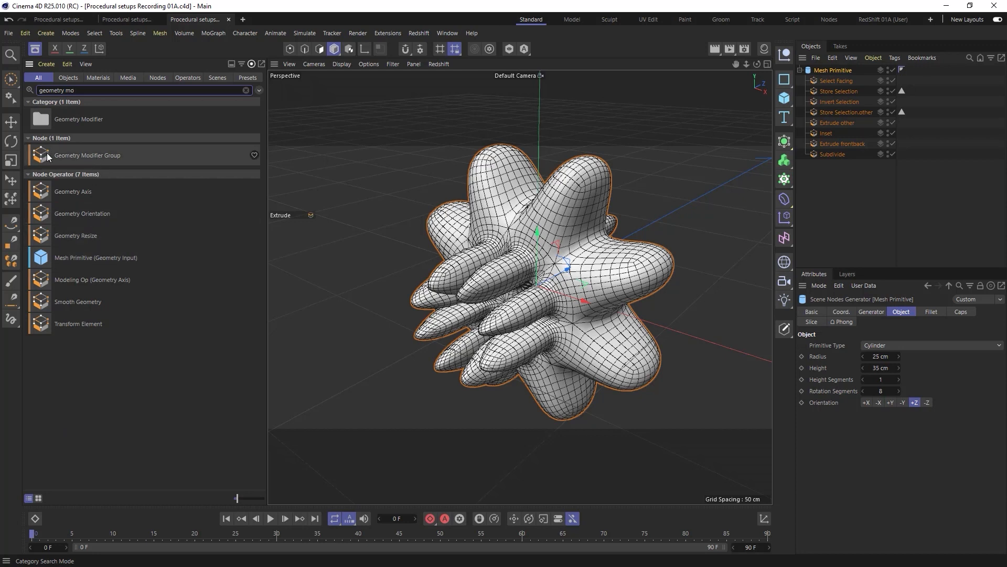
{"action": "left_click_drag", "start_coordinate": [41, 157], "coordinate": [834, 157]}
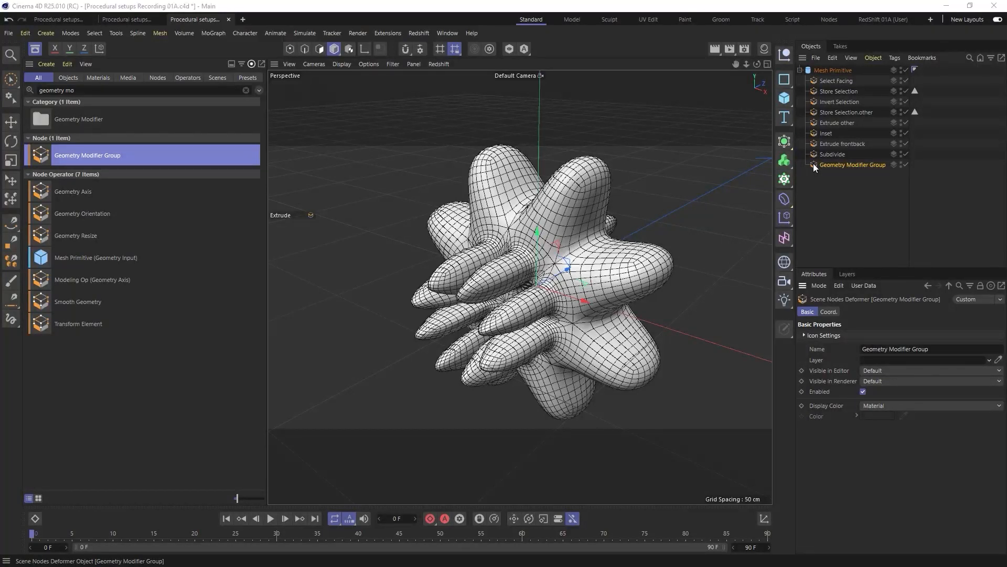
{"action": "double_click", "coordinate": [814, 164]}
{"action": "left_click_drag", "start_coordinate": [351, 10], "coordinate": [282, 143]}
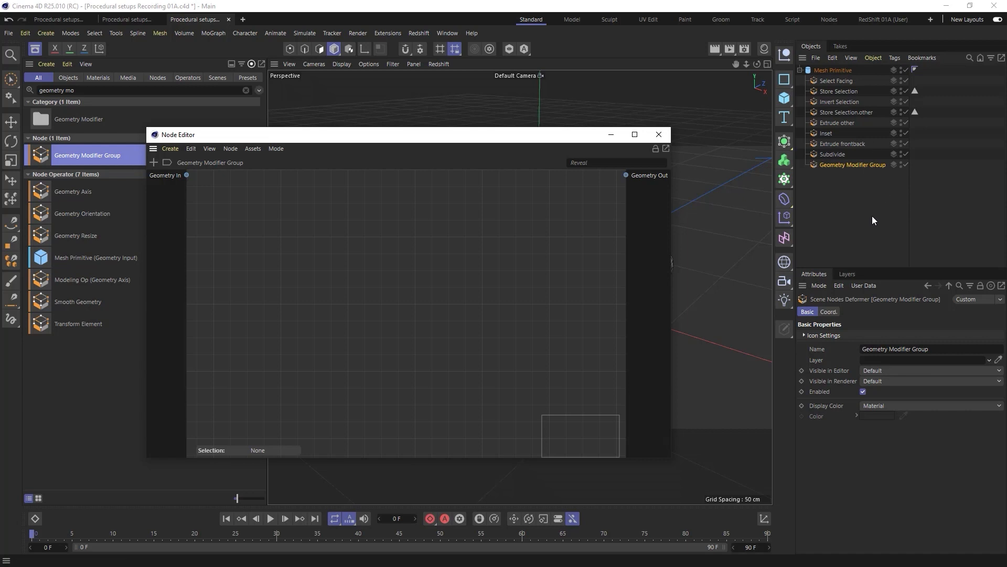
{"action": "left_click_drag", "start_coordinate": [521, 138], "coordinate": [431, 327]}
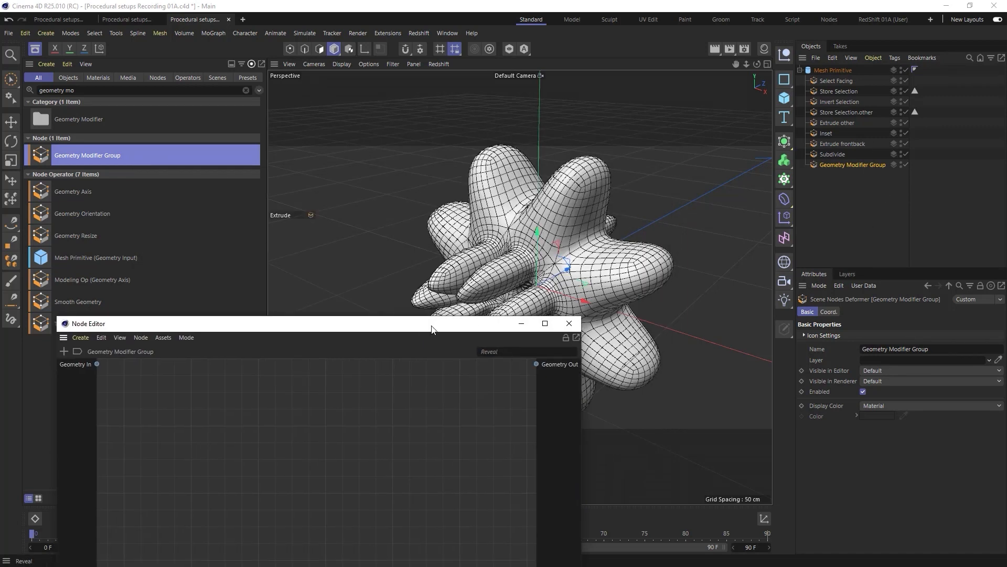
{"action": "left_click_drag", "start_coordinate": [757, 64], "coordinate": [553, 173]}
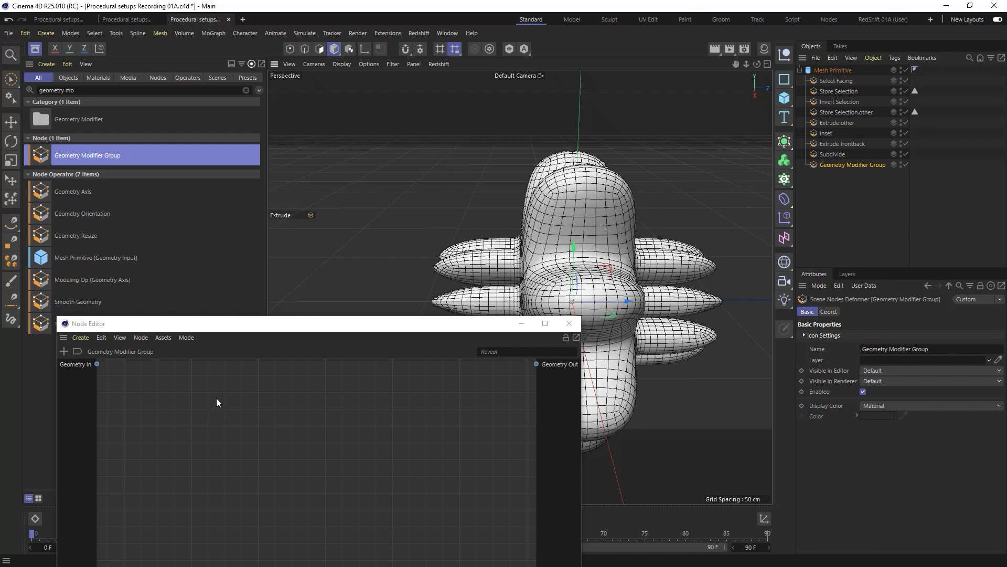
Step: Add a Selection Modifier Group below the Mesh Primitive hierarchy, close the Node Editor and disable the new group
{"action": "left_click", "coordinate": [60, 91]}
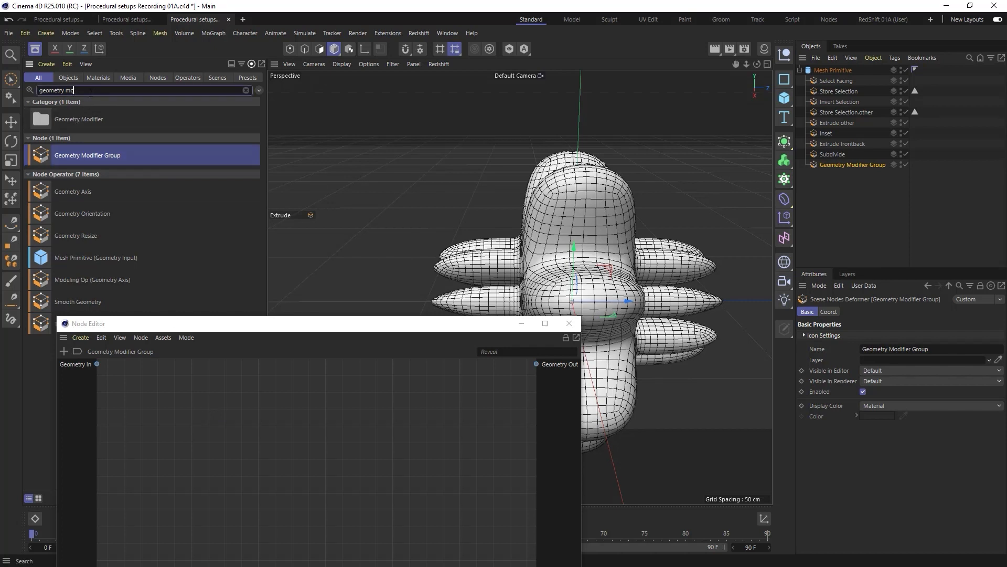
{"action": "double_click", "coordinate": [62, 92]}
{"action": "type", "text": "selection"}
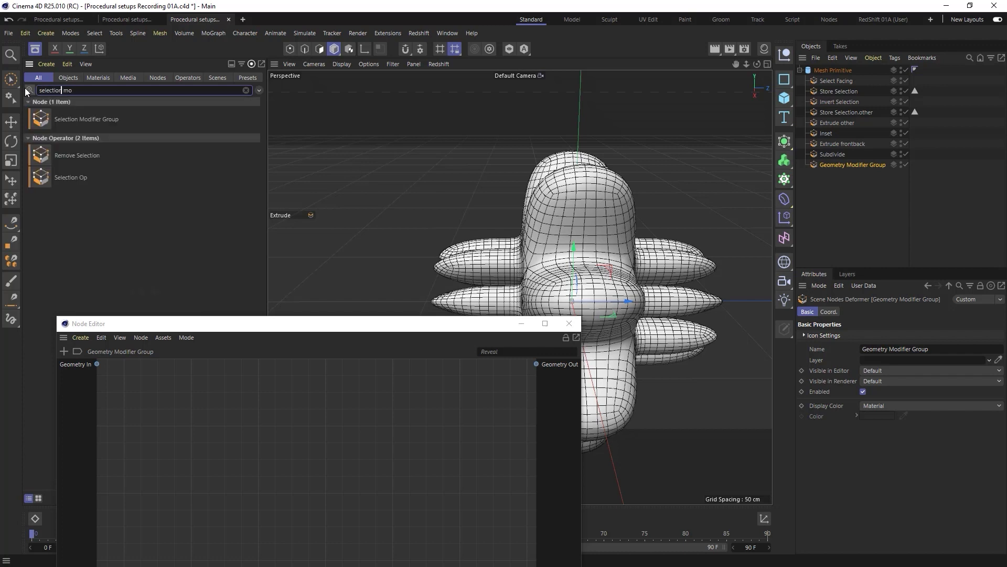
{"action": "left_click_drag", "start_coordinate": [53, 122], "coordinate": [824, 177]}
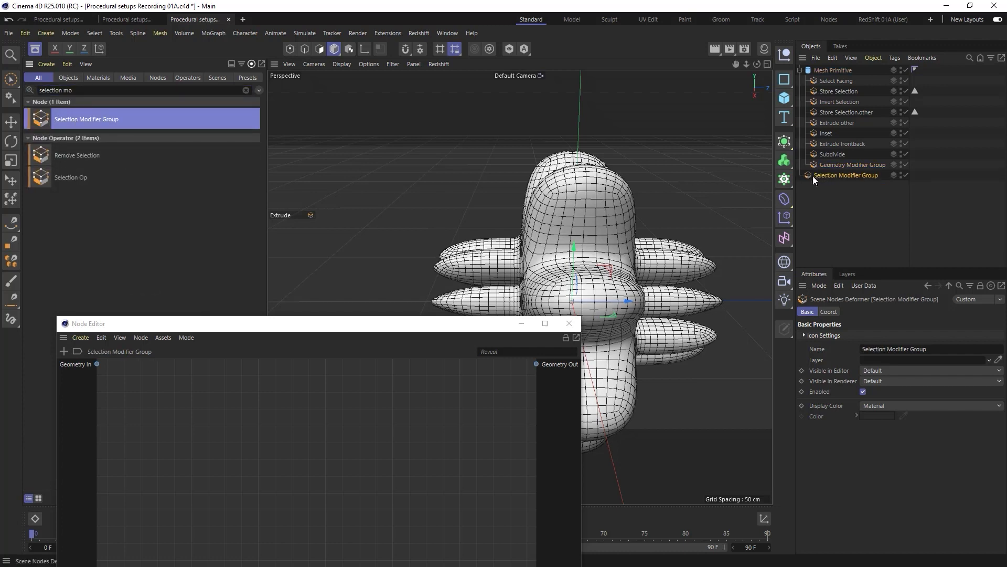
{"action": "left_click_drag", "start_coordinate": [203, 329], "coordinate": [245, 170]}
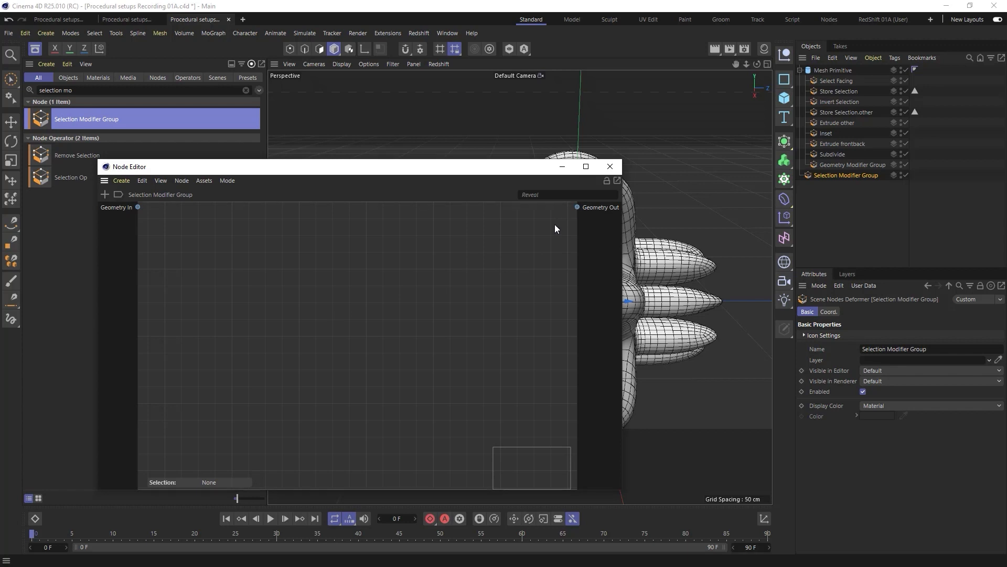
{"action": "left_click", "coordinate": [609, 167]}
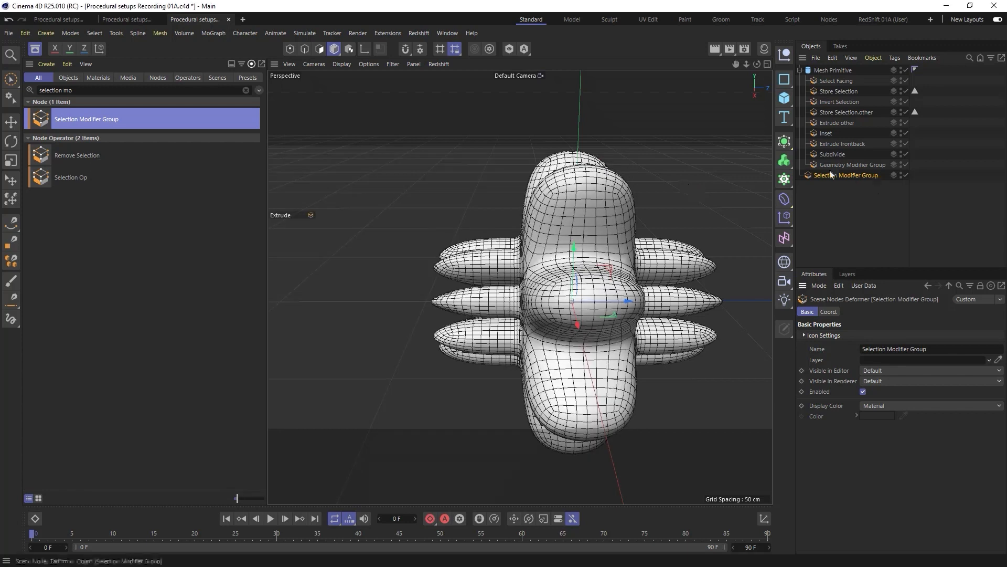
{"action": "left_click", "coordinate": [906, 175]}
Step: Open the Geometry Modifier Group's node graph and dock it in the main area, with the perspective viewport between Objects and Attributes
{"action": "double_click", "coordinate": [814, 164]}
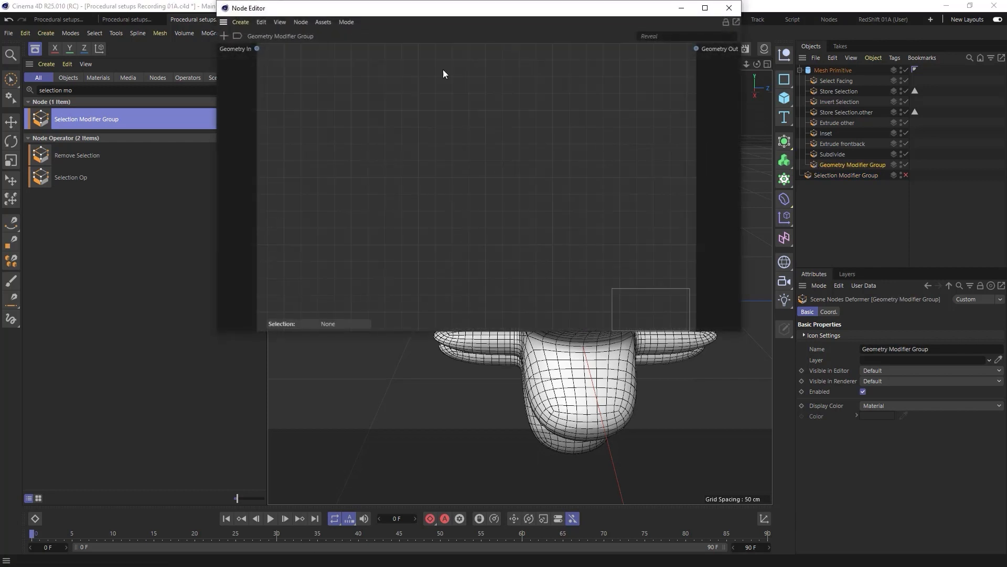
{"action": "left_click_drag", "start_coordinate": [358, 12], "coordinate": [232, 147]}
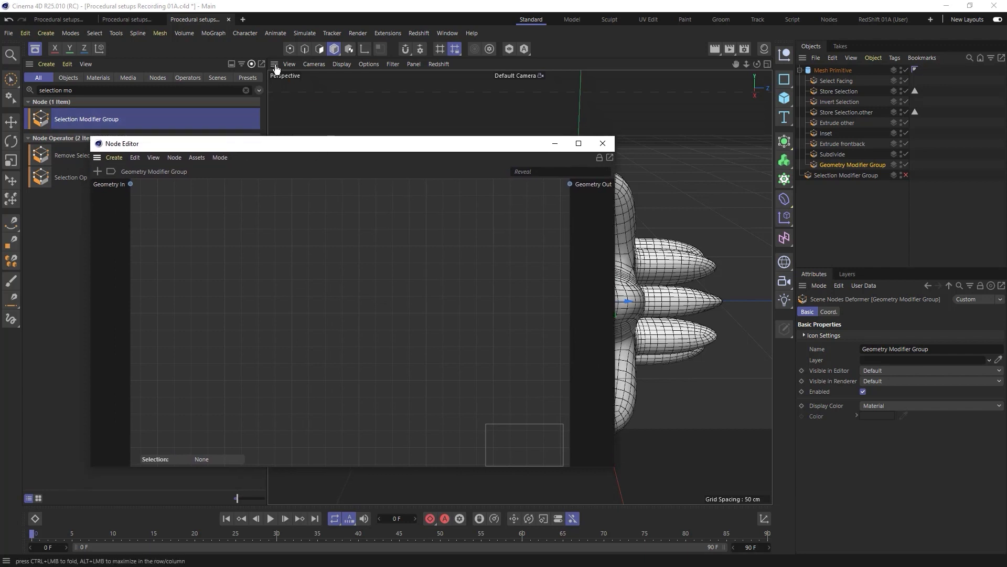
{"action": "left_click_drag", "start_coordinate": [97, 161], "coordinate": [279, 133]}
{"action": "left_click_drag", "start_coordinate": [474, 69], "coordinate": [768, 245]}
{"action": "scroll", "coordinate": [926, 276], "scroll_direction": "up", "scroll_amount": 2}
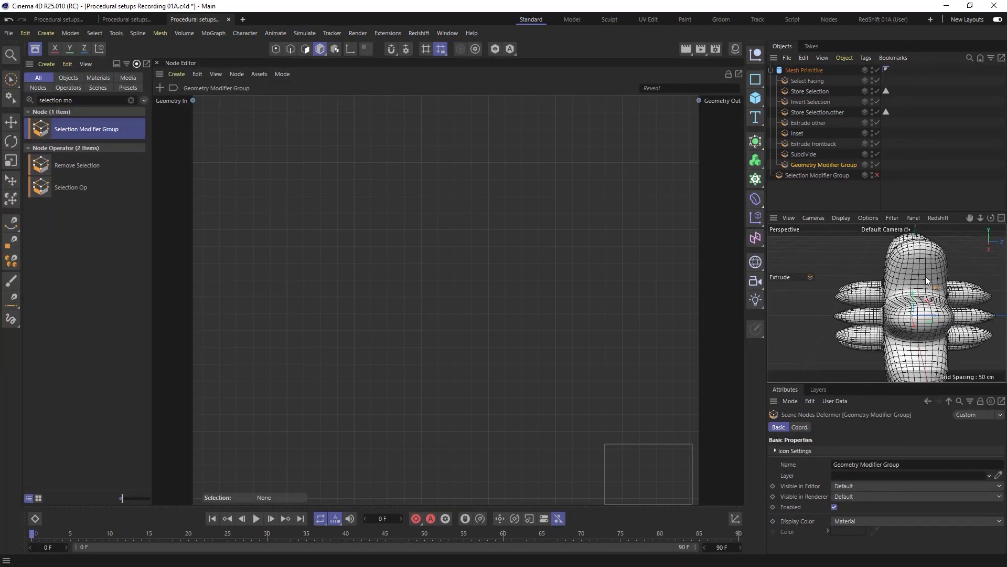
{"action": "middle_click_drag", "start_coordinate": [926, 276], "coordinate": [907, 286], "text": "alt"}
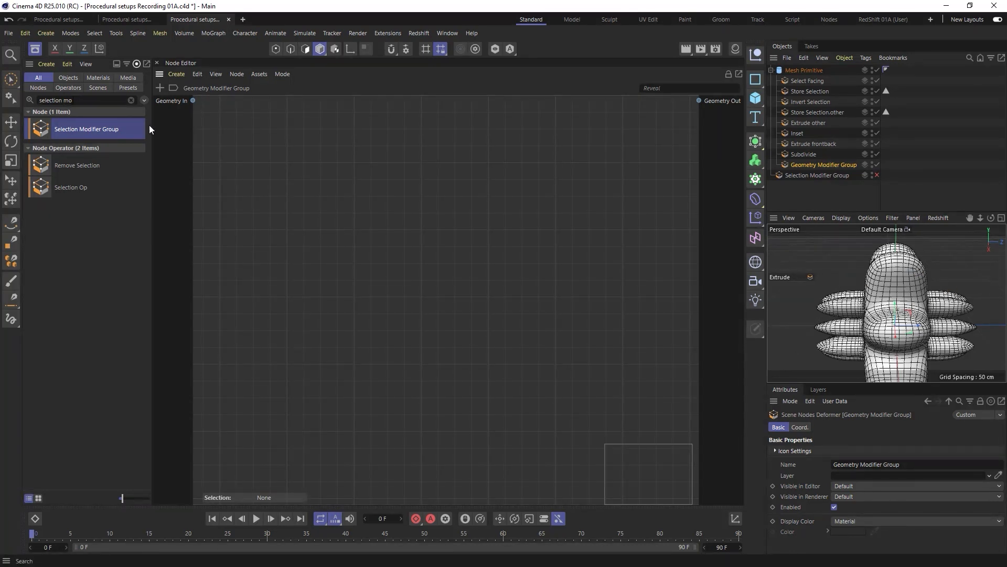
Step: Add a Polygon Info node to the Geometry Modifier Group and feed Geometry In into its Geometry input
{"action": "double_click", "coordinate": [300, 184]}
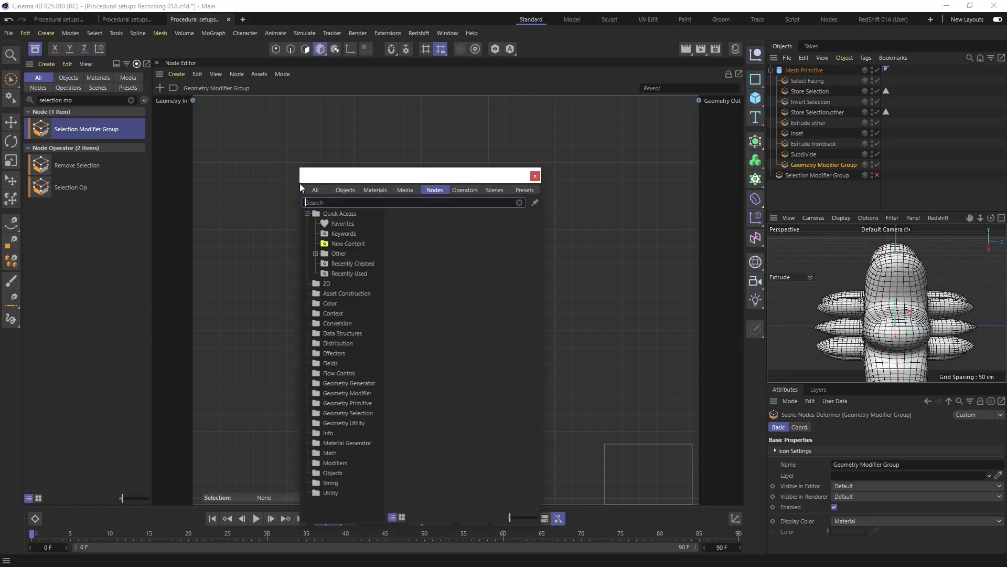
{"action": "left_click", "coordinate": [243, 189]}
{"action": "left_click_drag", "start_coordinate": [80, 100], "coordinate": [34, 101]}
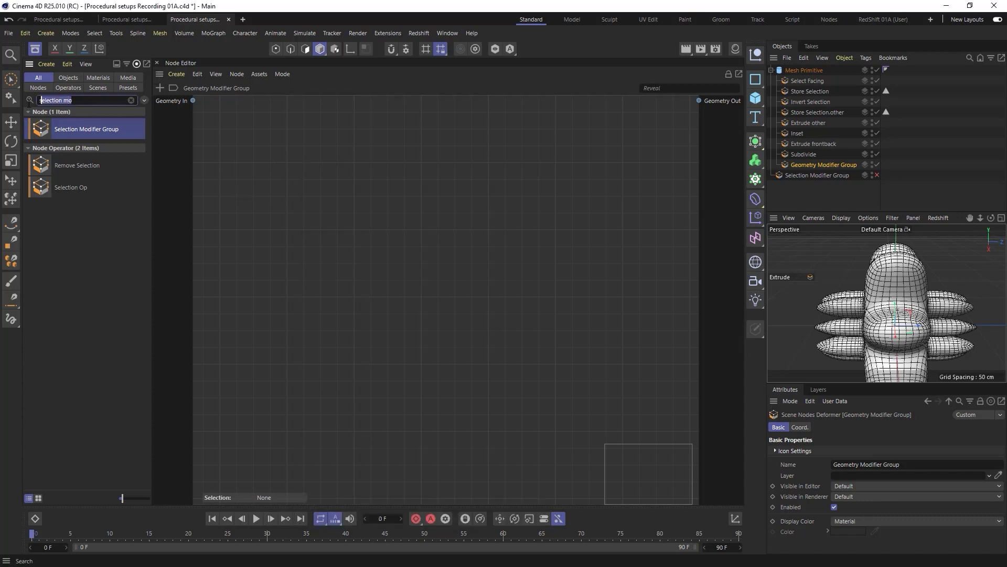
{"action": "type", "text": "info"}
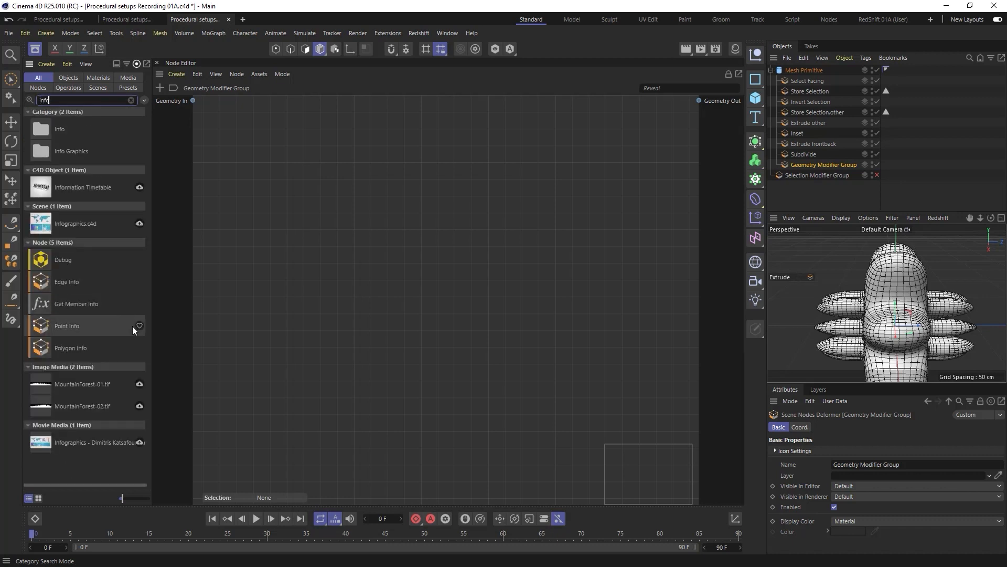
{"action": "left_click_drag", "start_coordinate": [126, 347], "coordinate": [282, 159]}
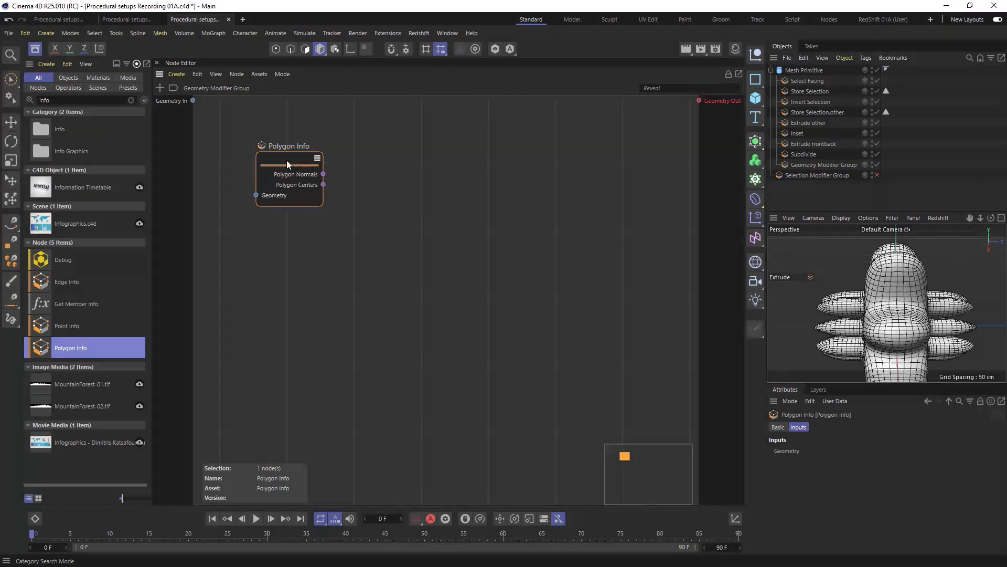
{"action": "left_click_drag", "start_coordinate": [194, 100], "coordinate": [253, 194]}
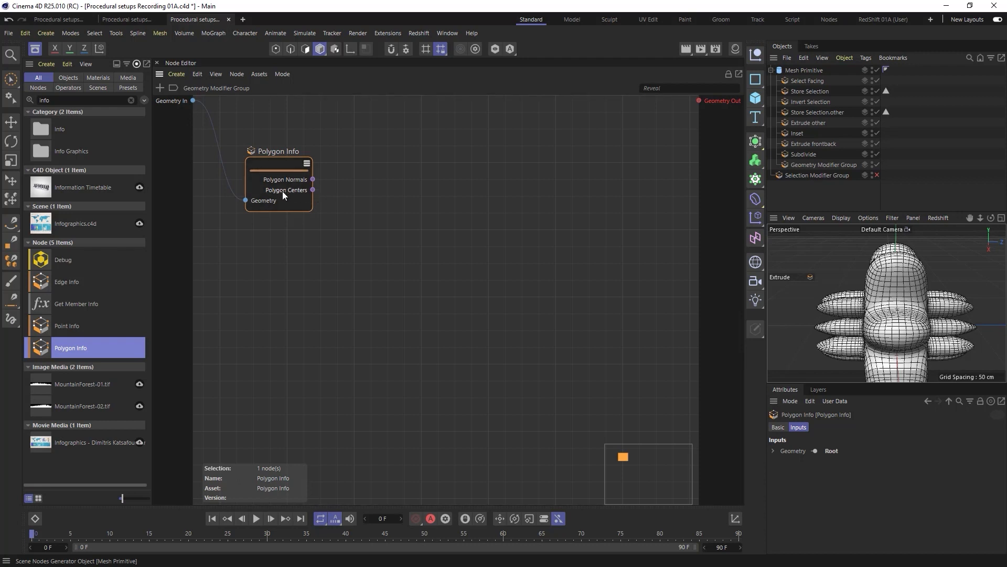
Step: Add a Split Vector node beside Polygon Info in the Geometry Modifier Group
{"action": "double_click", "coordinate": [45, 99]}
{"action": "type", "text": "split"}
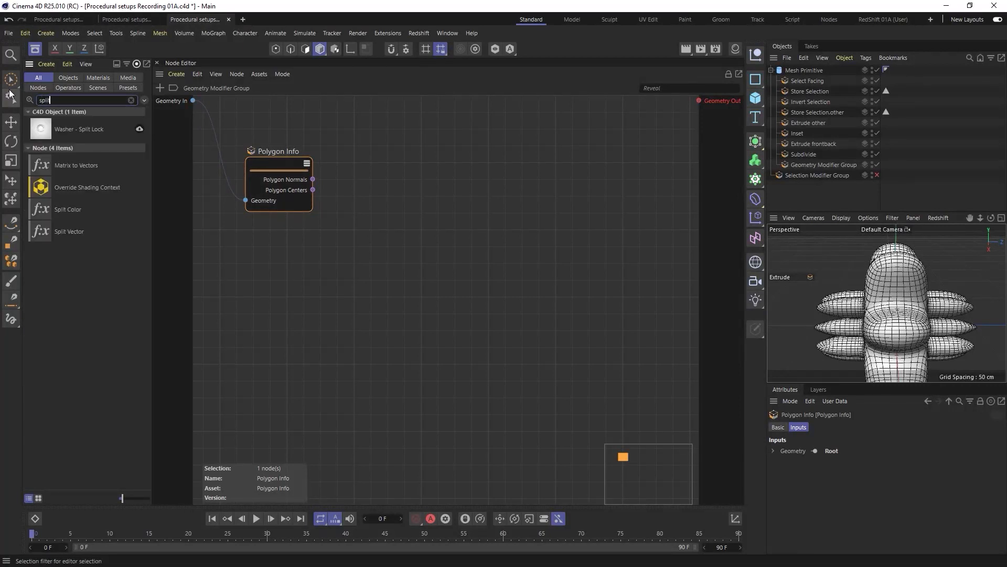
{"action": "left_click_drag", "start_coordinate": [44, 231], "coordinate": [414, 197]}
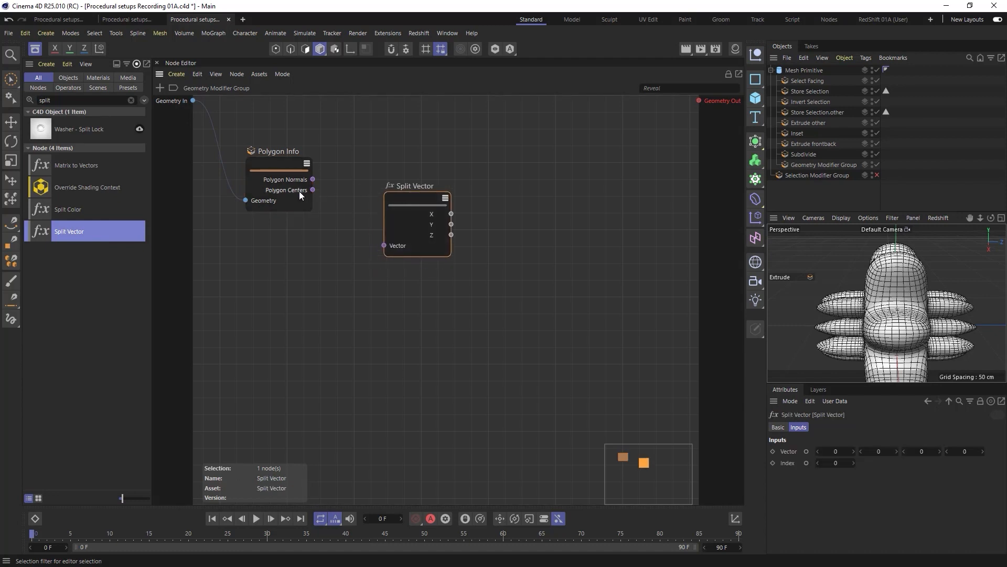
Step: Try wiring Polygon Centers to Split Vector's Vector input through an Iterate Collection node, and delete that node
{"action": "left_click_drag", "start_coordinate": [312, 190], "coordinate": [386, 245]}
{"action": "left_click_drag", "start_coordinate": [437, 291], "coordinate": [340, 269]}
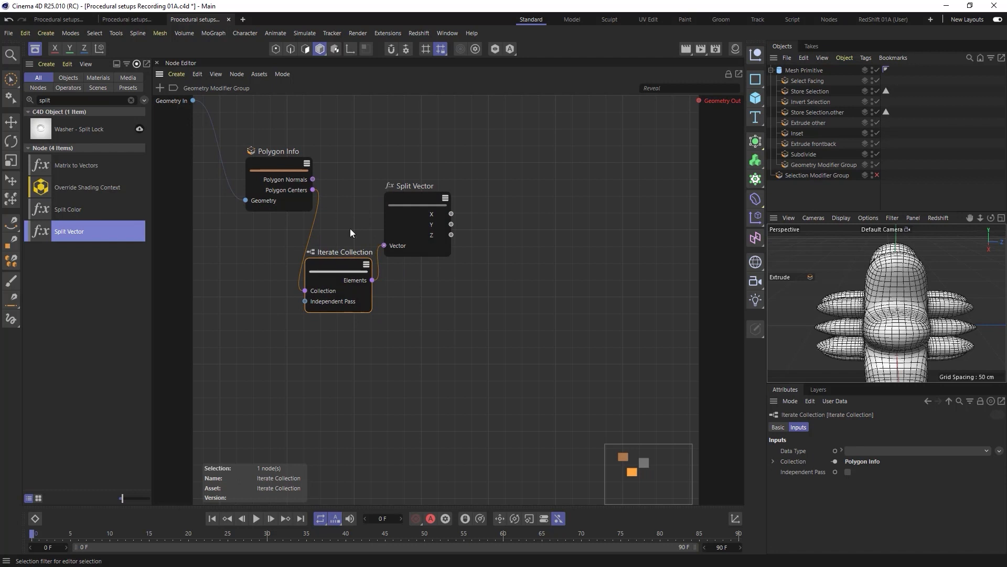
{"action": "left_click_drag", "start_coordinate": [288, 164], "coordinate": [276, 163]}
{"action": "left_click_drag", "start_coordinate": [415, 200], "coordinate": [431, 191]}
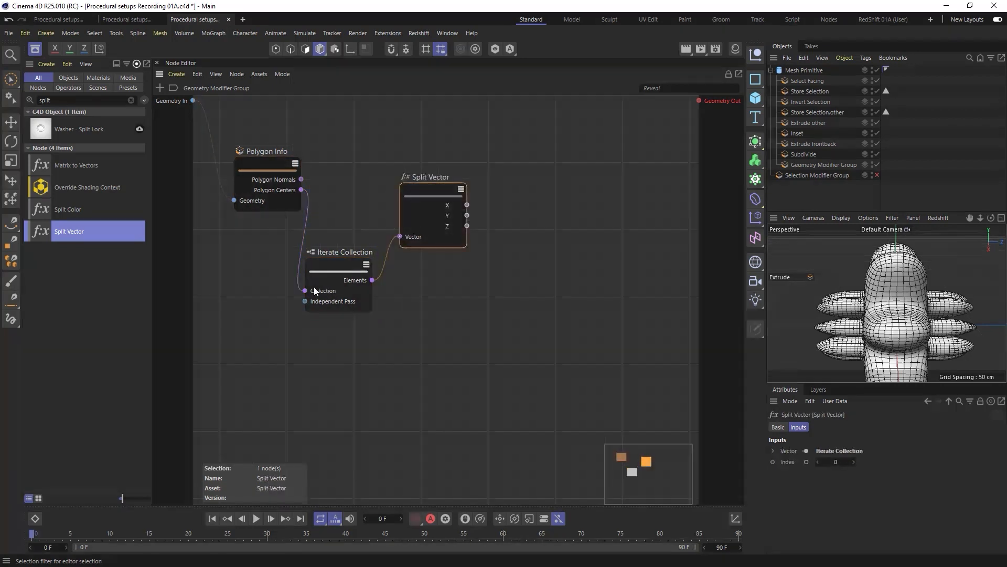
{"action": "left_click_drag", "start_coordinate": [335, 266], "coordinate": [342, 128]}
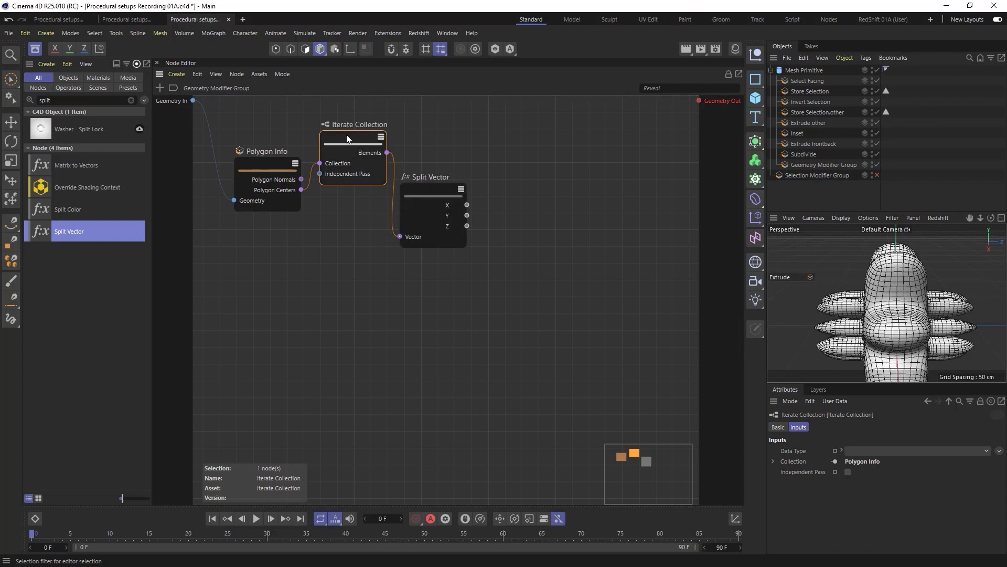
{"action": "key", "text": "Delete"}
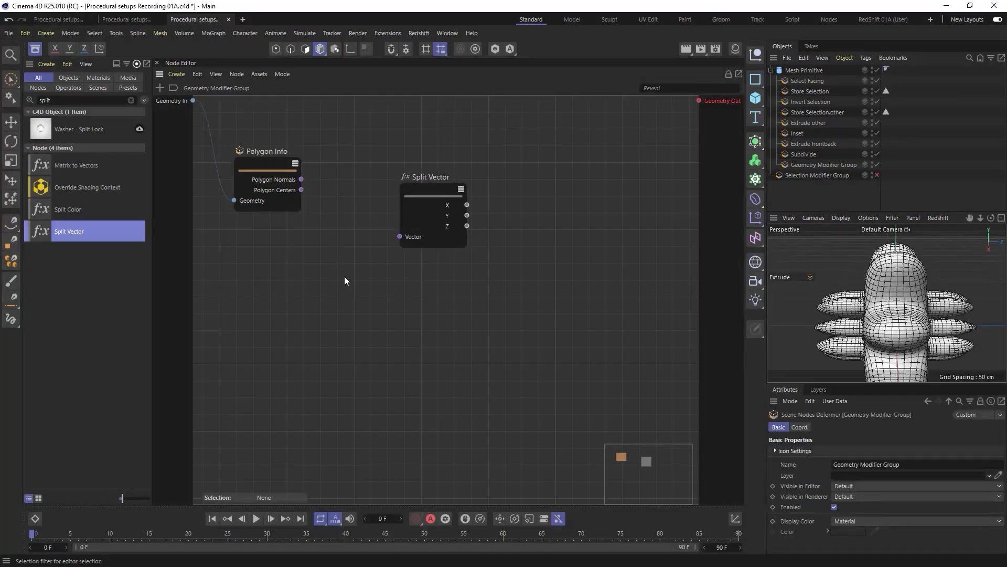
Step: Add a Get Element node between Polygon Info and Split Vector and connect Polygon Centers to its Array In
{"action": "left_click_drag", "start_coordinate": [59, 100], "coordinate": [15, 100]}
{"action": "type", "text": "get"}
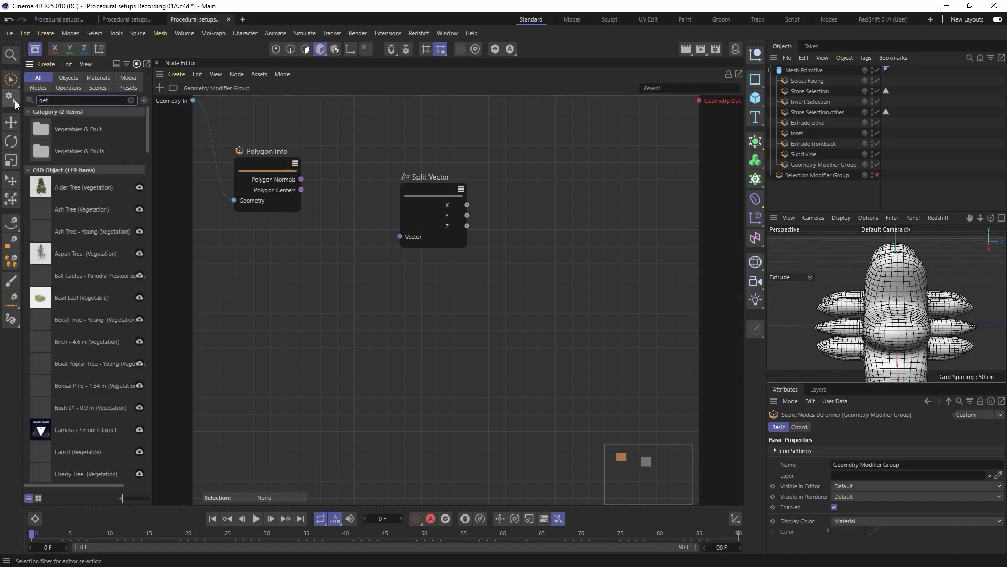
{"action": "type", "text": " elem"}
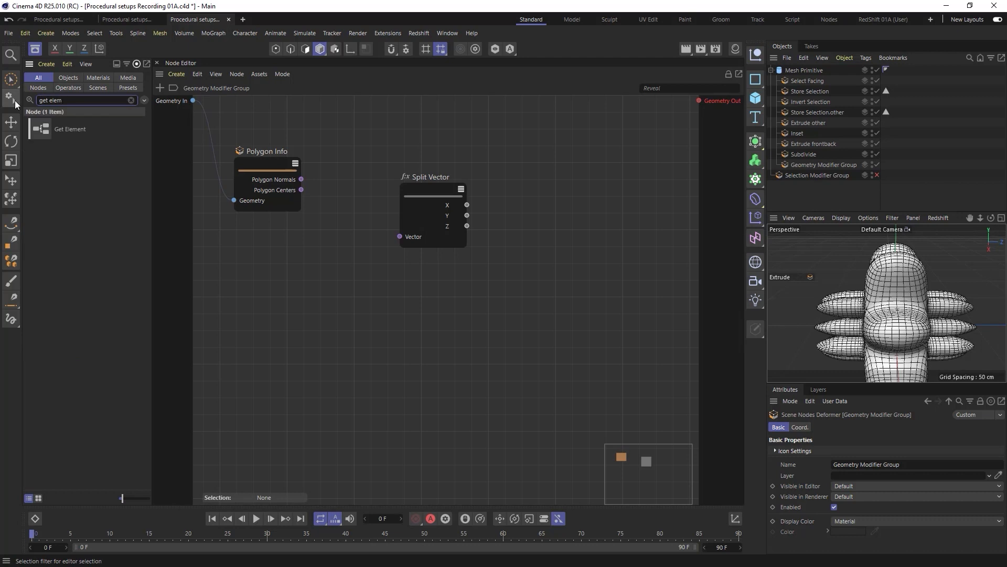
{"action": "left_click_drag", "start_coordinate": [69, 131], "coordinate": [354, 245]}
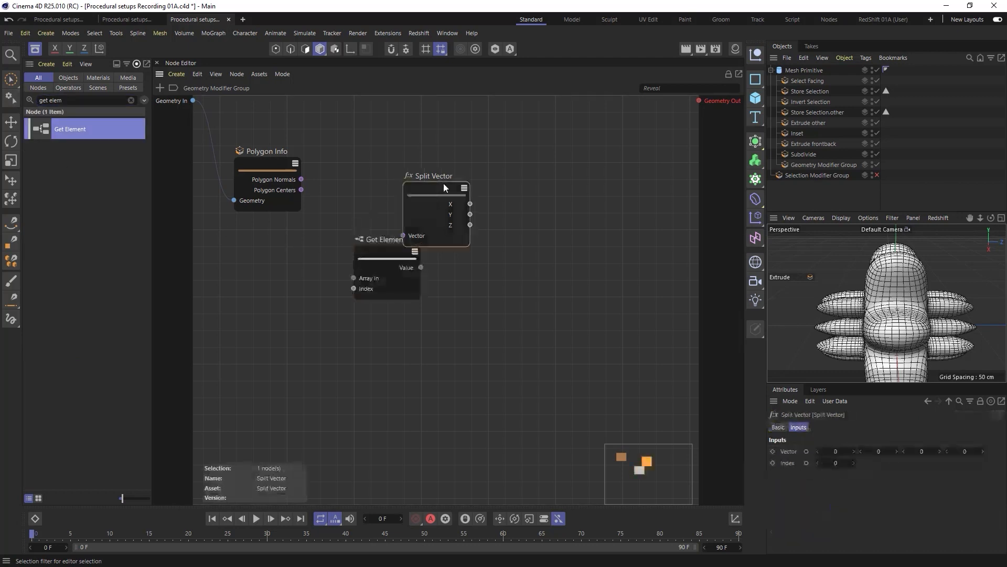
{"action": "left_click_drag", "start_coordinate": [442, 184], "coordinate": [472, 182]}
{"action": "left_click_drag", "start_coordinate": [376, 247], "coordinate": [366, 229]}
{"action": "left_click_drag", "start_coordinate": [307, 193], "coordinate": [351, 238]}
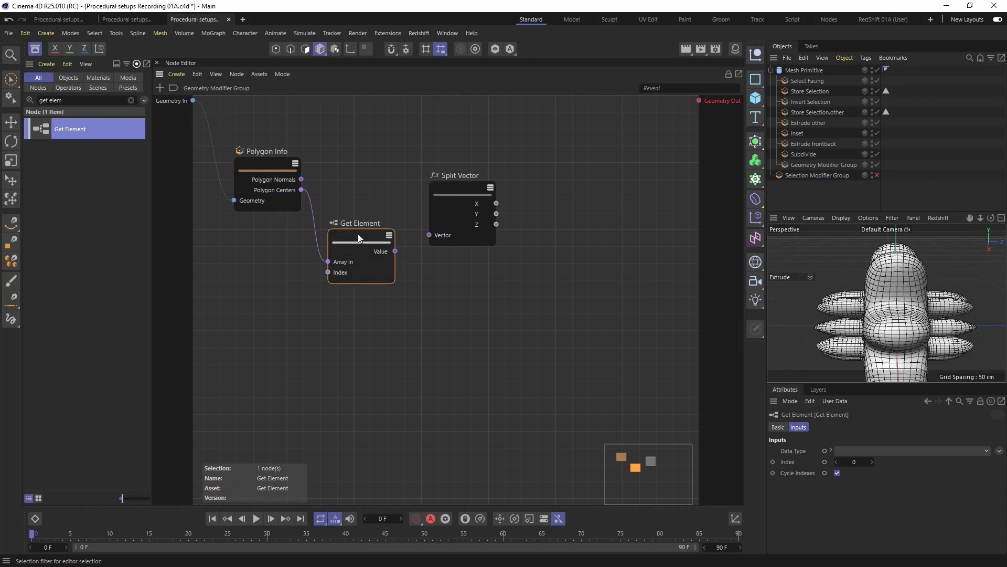
Step: Line up the Get Element node between Polygon Info and Split Vector in the node graph
{"action": "left_click_drag", "start_coordinate": [360, 238], "coordinate": [371, 207]}
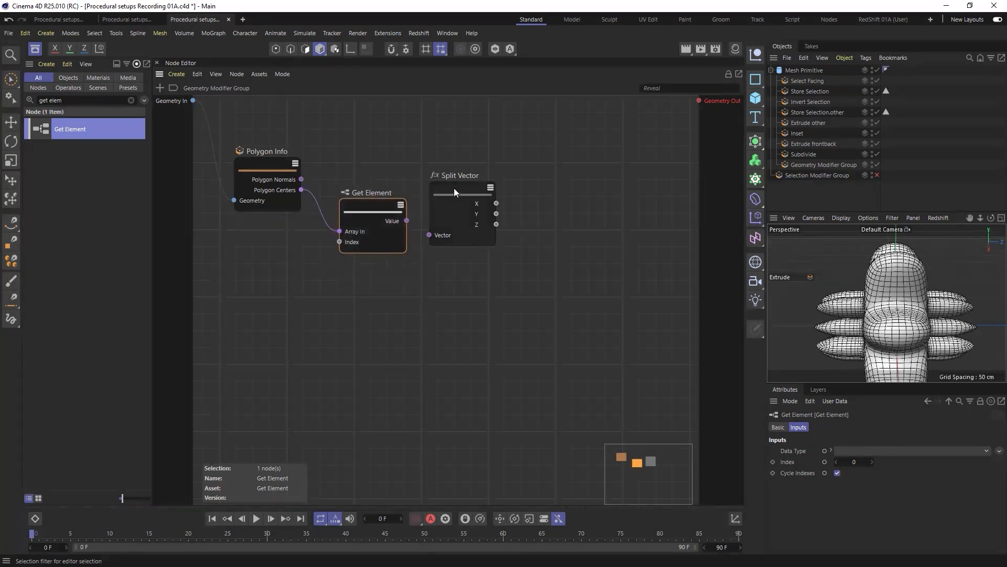
{"action": "left_click_drag", "start_coordinate": [454, 188], "coordinate": [472, 181]}
{"action": "left_click_drag", "start_coordinate": [369, 211], "coordinate": [381, 205]}
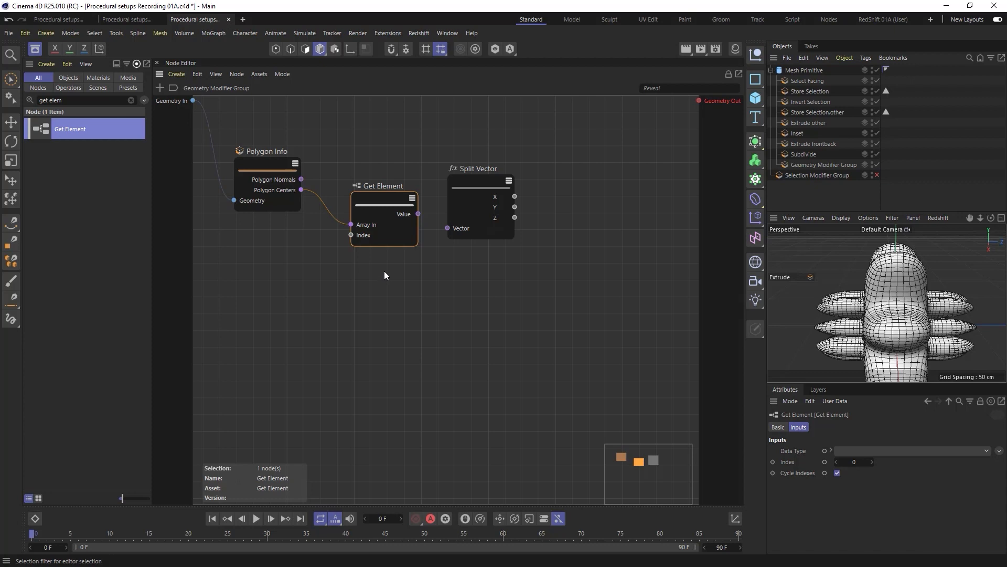
Step: Add an Index Iterator node, feed Polygon Centers into its Array In, and connect its Index output to Get Element's Index input
{"action": "left_click_drag", "start_coordinate": [70, 99], "coordinate": [22, 99]}
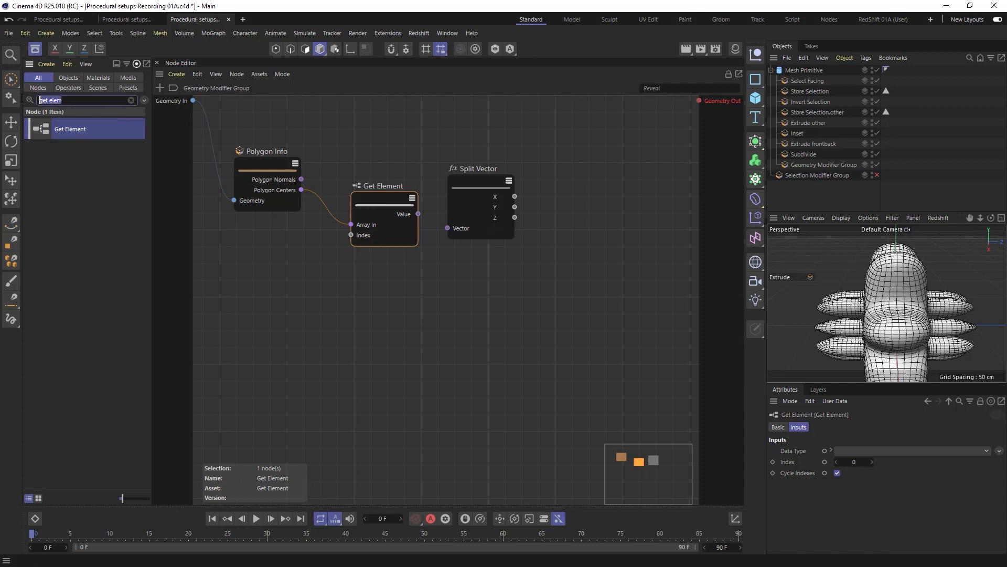
{"action": "type", "text": "index"}
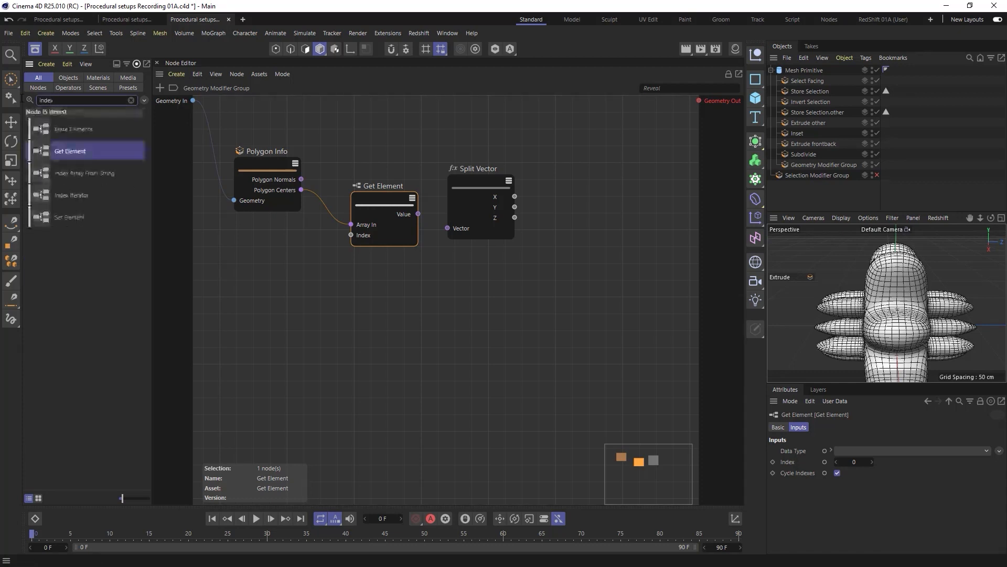
{"action": "left_click_drag", "start_coordinate": [62, 195], "coordinate": [373, 285]}
{"action": "left_click_drag", "start_coordinate": [300, 190], "coordinate": [346, 318]}
{"action": "left_click_drag", "start_coordinate": [373, 284], "coordinate": [340, 284]}
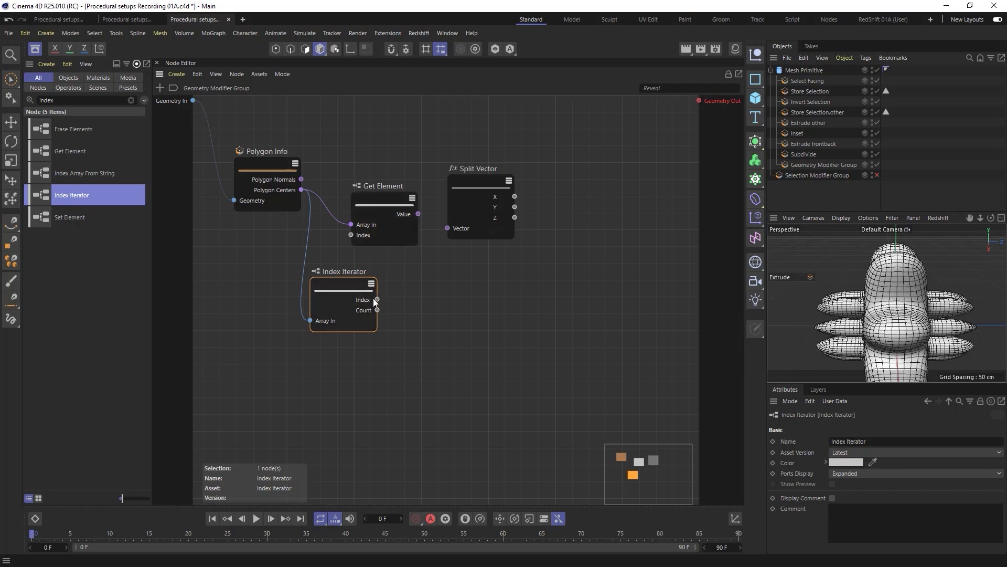
{"action": "left_click_drag", "start_coordinate": [352, 288], "coordinate": [350, 235]}
{"action": "left_click_drag", "start_coordinate": [322, 286], "coordinate": [316, 285]}
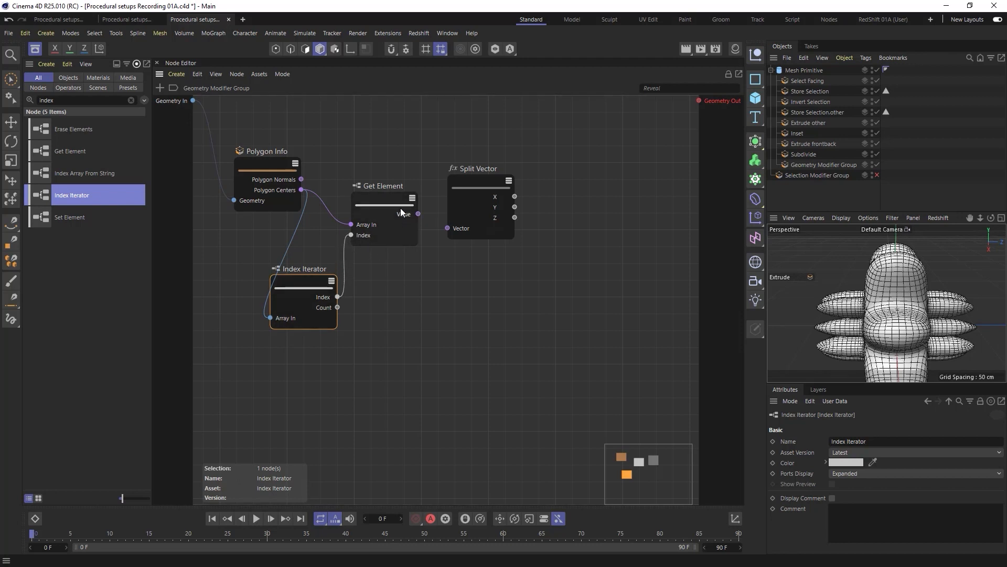
Step: Connect Get Element's Value output to Split Vector's Vector input and align the two nodes
{"action": "left_click_drag", "start_coordinate": [393, 200], "coordinate": [388, 203]}
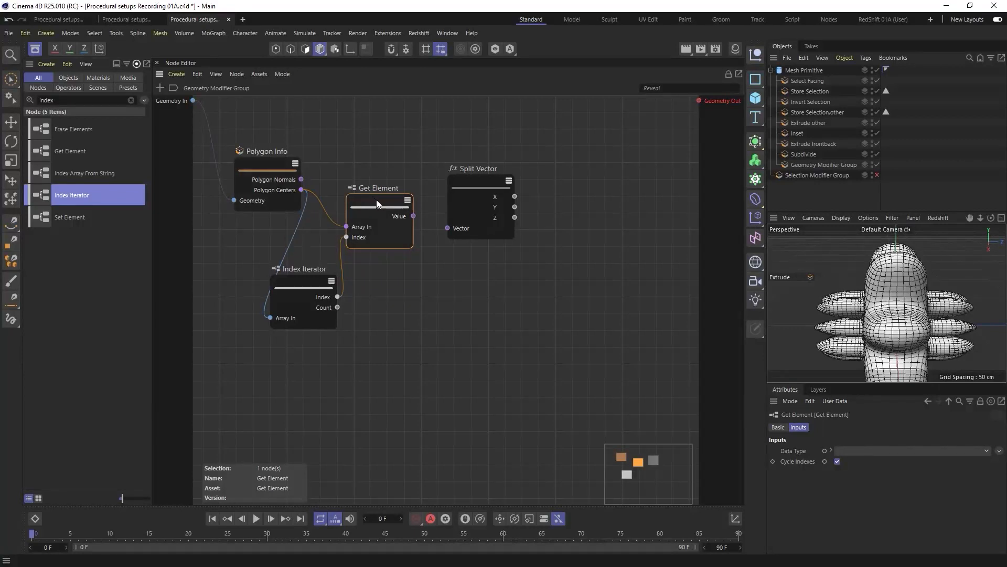
{"action": "left_click_drag", "start_coordinate": [376, 199], "coordinate": [375, 203]}
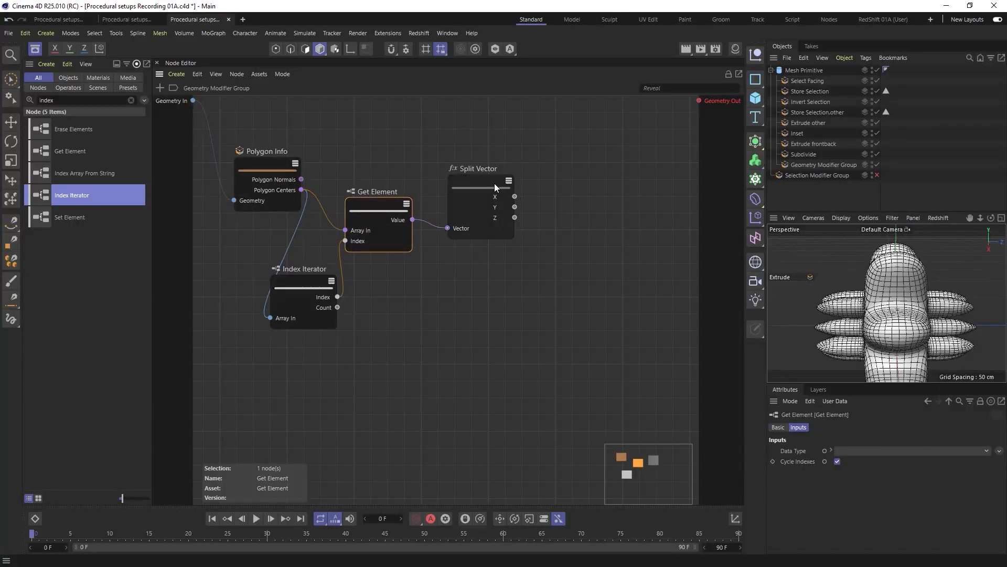
{"action": "left_click_drag", "start_coordinate": [495, 183], "coordinate": [496, 190]}
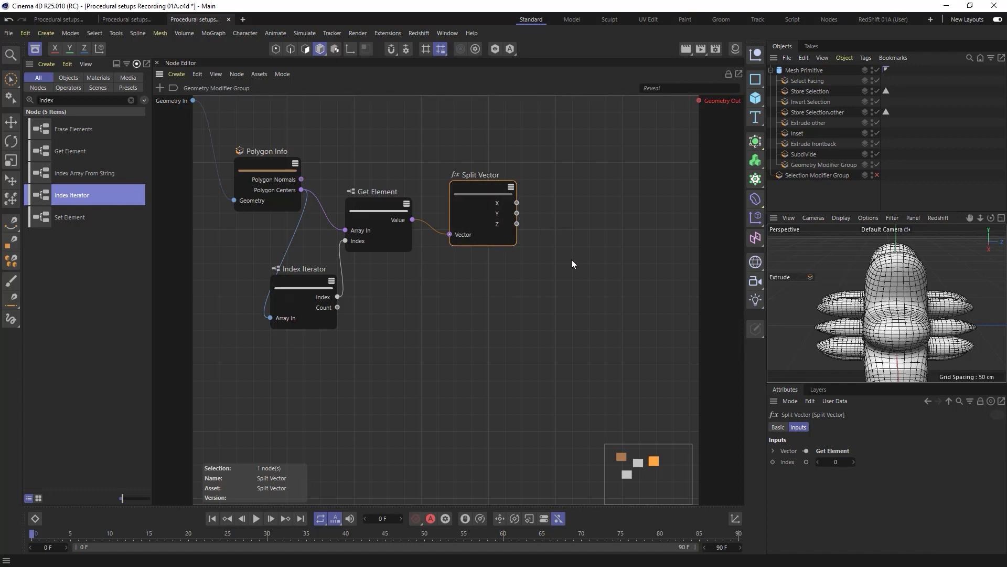
{"action": "left_click_drag", "start_coordinate": [479, 187], "coordinate": [467, 196]}
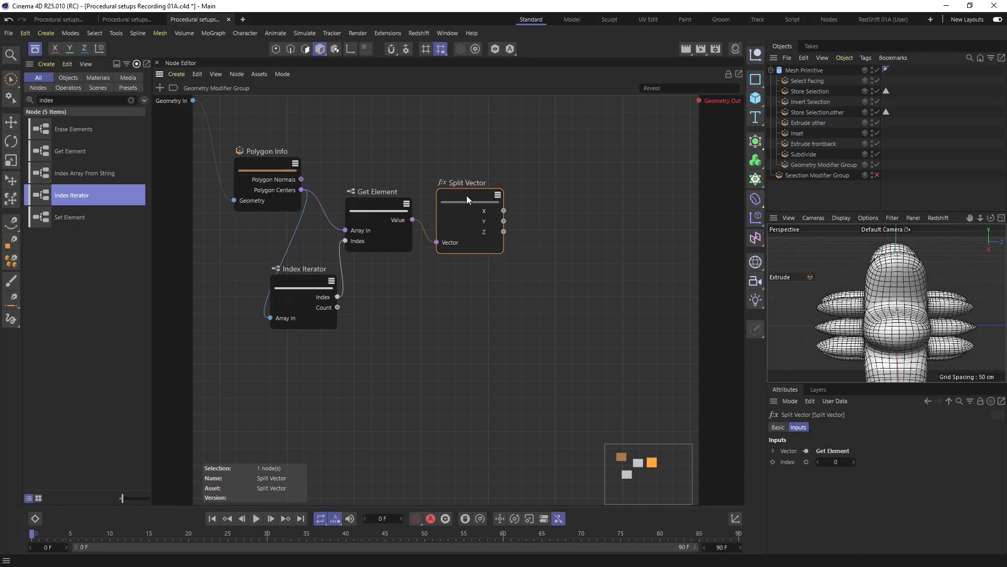
Step: Add a Compare node, connect Split Vector's Z output to its Input 1, and set Input 2 to 20
{"action": "left_click", "coordinate": [540, 242]}
{"action": "double_click", "coordinate": [40, 99]}
{"action": "type", "text": "comp"}
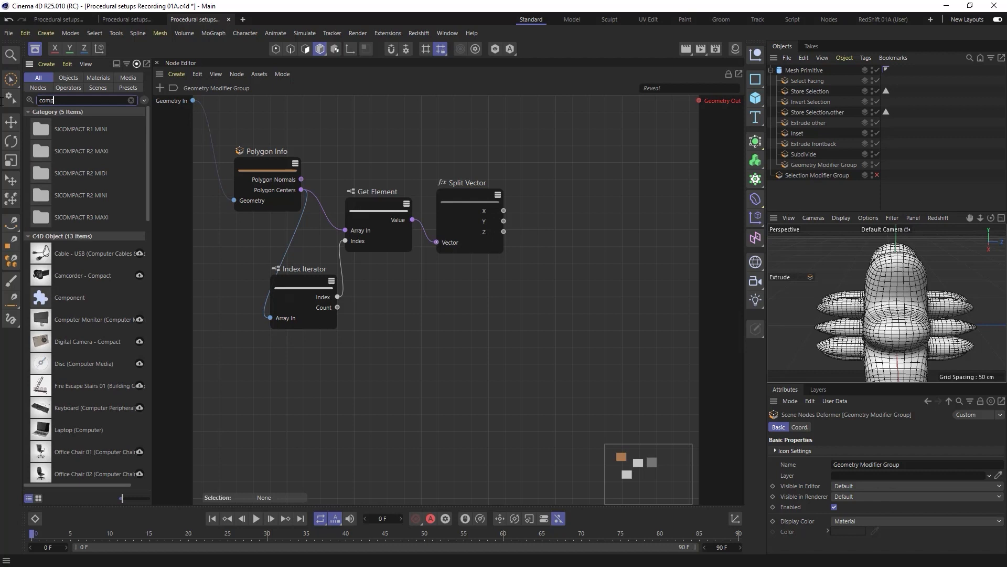
{"action": "type", "text": "are"}
{"action": "left_click_drag", "start_coordinate": [74, 129], "coordinate": [569, 247]}
{"action": "left_click", "coordinate": [844, 482]}
{"action": "type", "text": "20"}
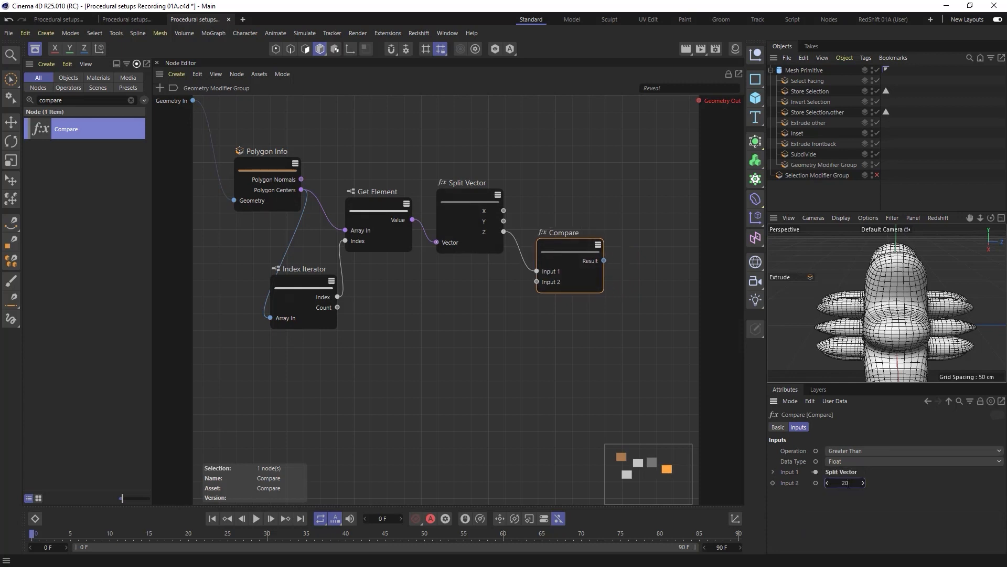
Step: Rearrange the Polygon Info, Get Element, Split Vector and Compare nodes to free space at the end of the chain
{"action": "left_click_drag", "start_coordinate": [578, 241], "coordinate": [566, 256]}
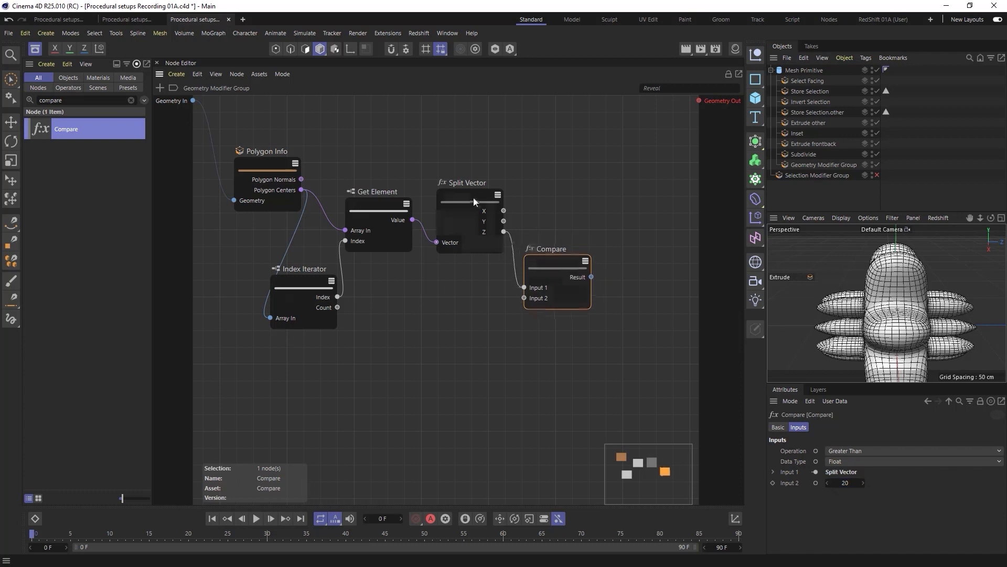
{"action": "left_click_drag", "start_coordinate": [364, 206], "coordinate": [339, 197]}
{"action": "left_click_drag", "start_coordinate": [262, 165], "coordinate": [252, 165]}
{"action": "left_click", "coordinate": [359, 208]}
{"action": "left_click_drag", "start_coordinate": [447, 200], "coordinate": [427, 200]}
{"action": "left_click_drag", "start_coordinate": [558, 265], "coordinate": [541, 277]}
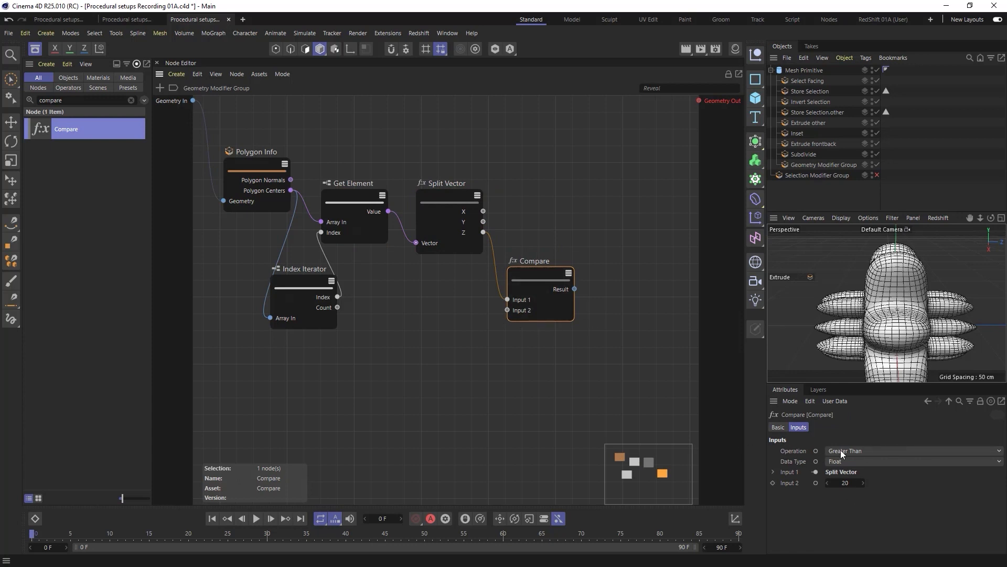
Step: Set the Compare node's operation to Less Than and move the node slightly upward
{"action": "left_click", "coordinate": [466, 243]}
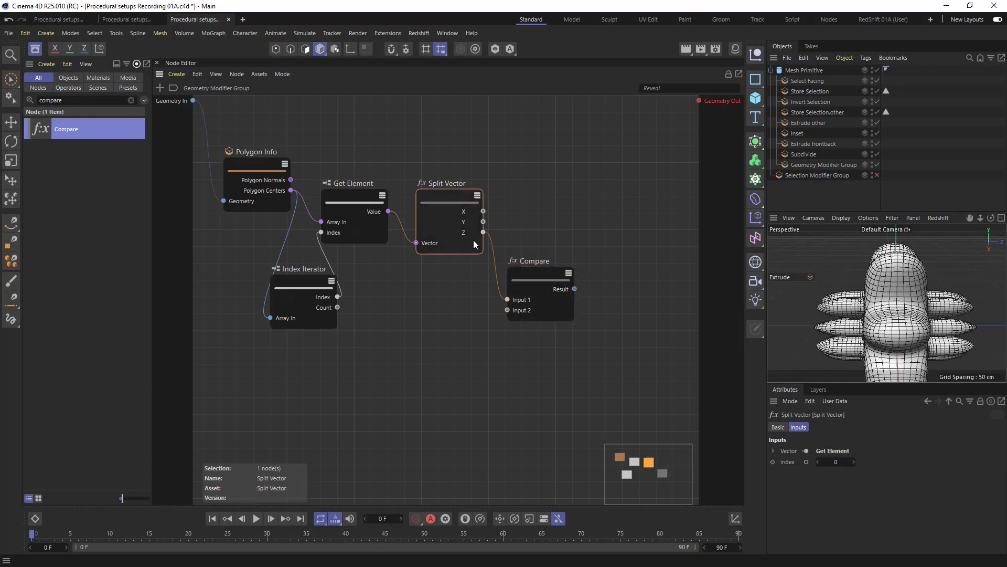
{"action": "left_click", "coordinate": [536, 274]}
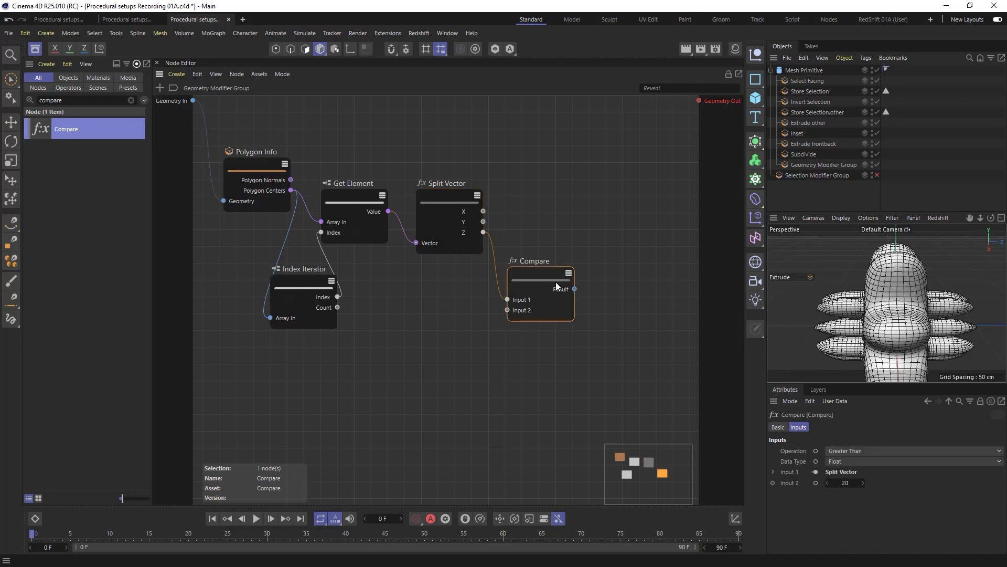
{"action": "left_click", "coordinate": [856, 450]}
{"action": "left_click", "coordinate": [890, 495]}
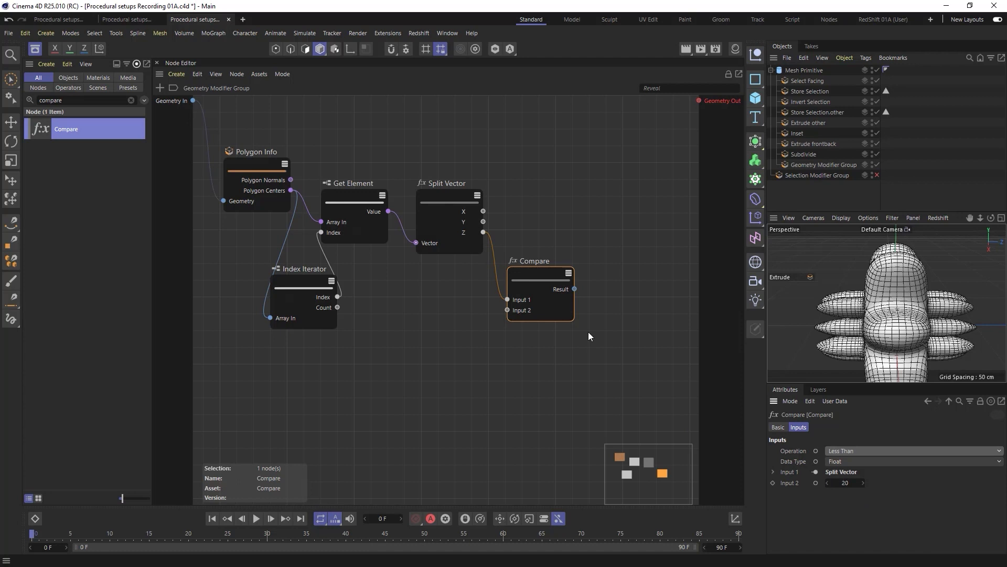
{"action": "left_click", "coordinate": [563, 290]}
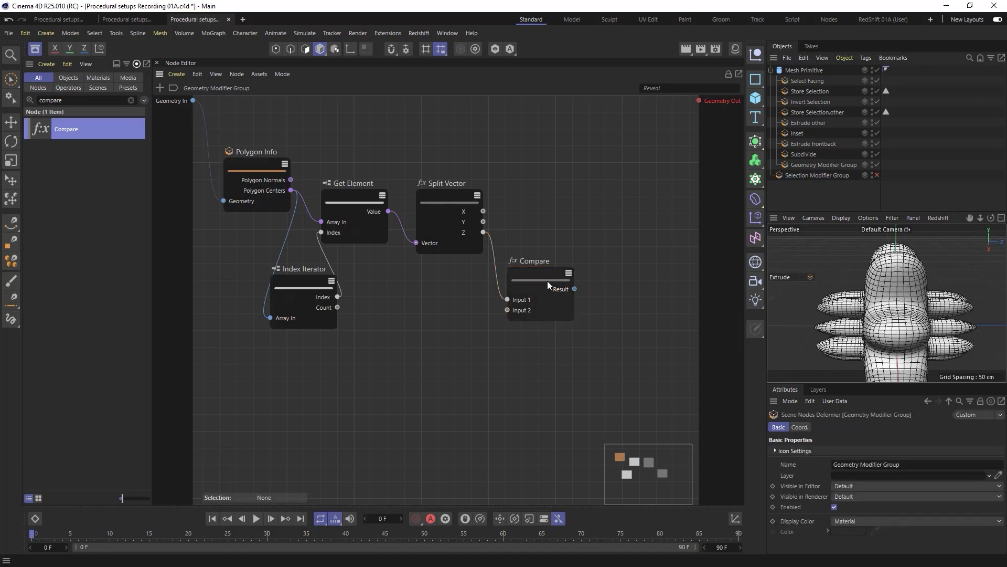
{"action": "left_click_drag", "start_coordinate": [547, 281], "coordinate": [548, 273]}
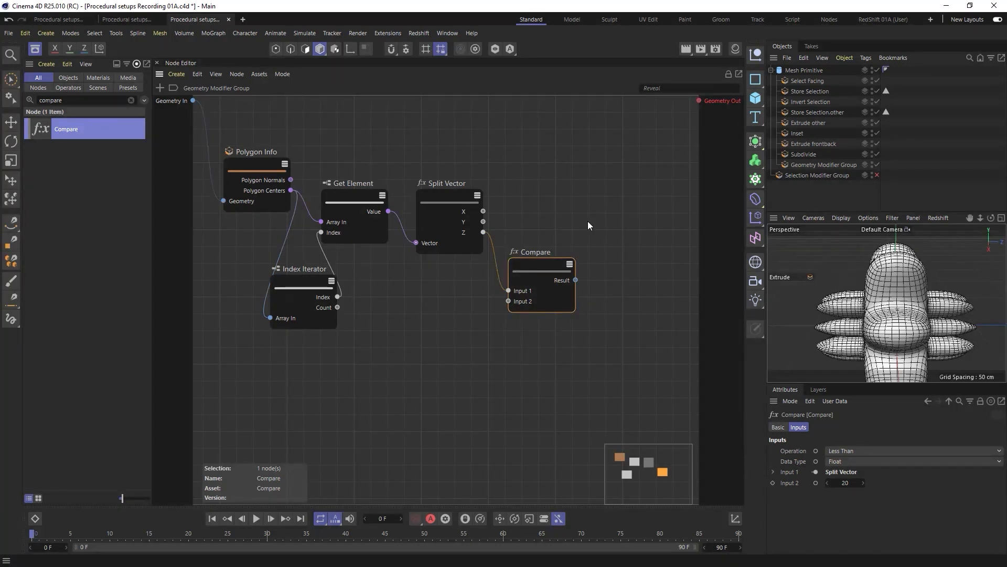
Step: Find the Build node among the node assets and place it above the Compare node
{"action": "left_click_drag", "start_coordinate": [67, 100], "coordinate": [2, 99]}
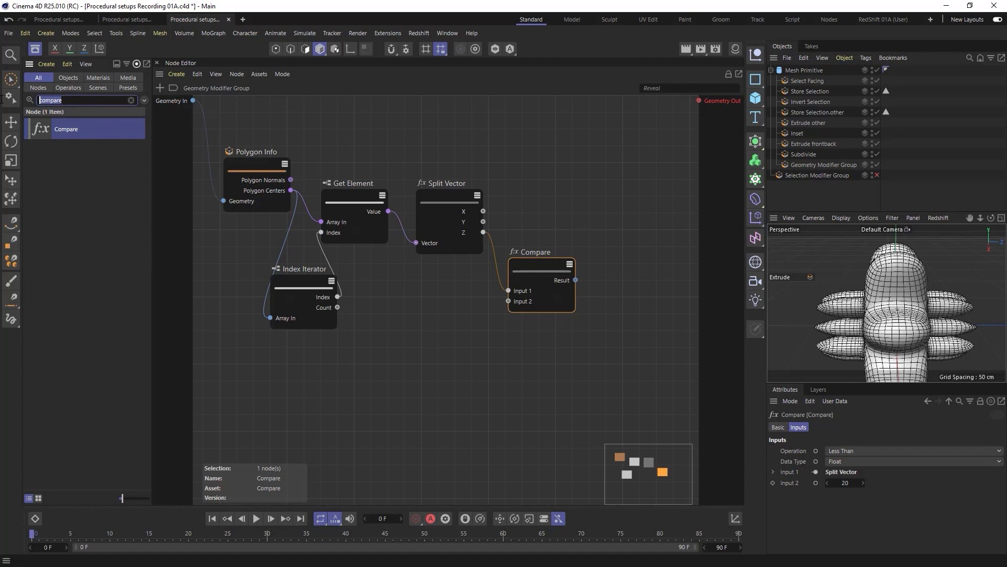
{"action": "type", "text": "build"}
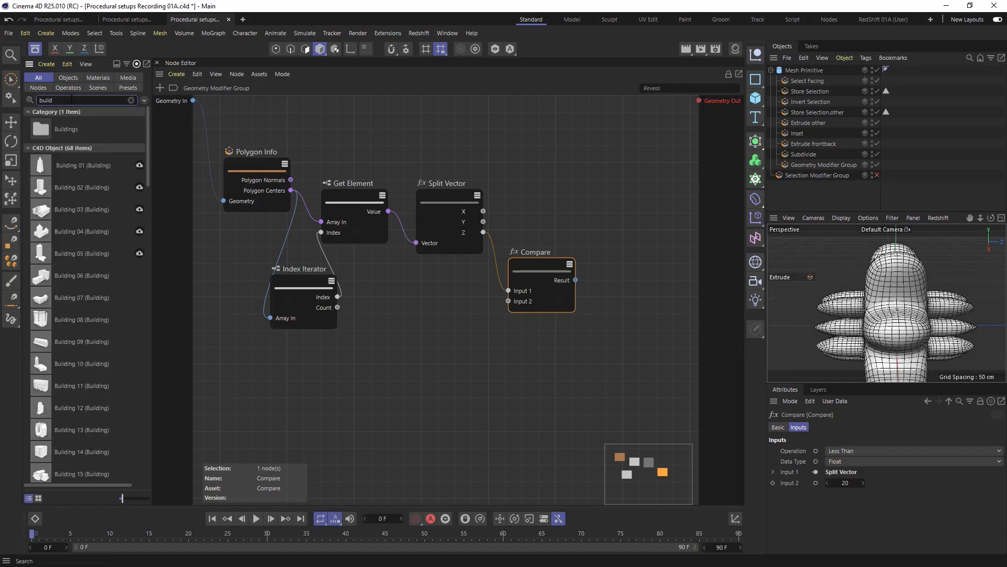
{"action": "left_click_drag", "start_coordinate": [148, 173], "coordinate": [144, 196]}
{"action": "left_click", "coordinate": [38, 87]}
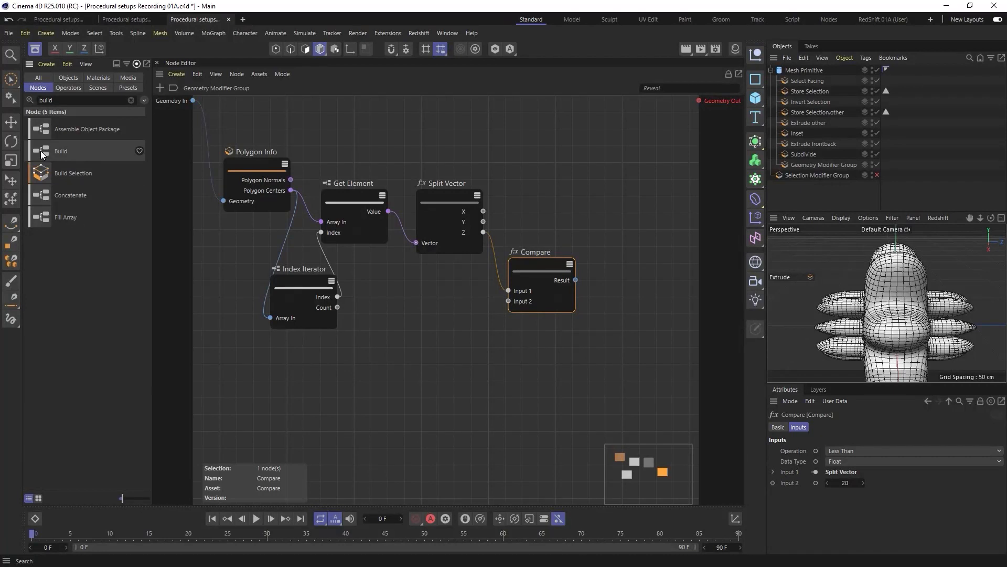
{"action": "left_click_drag", "start_coordinate": [41, 152], "coordinate": [455, 155]}
{"action": "mouse_move", "coordinate": [559, 163]}
{"action": "left_mouse_down"}
{"action": "mouse_move", "coordinate": [581, 179]}
{"action": "mouse_move", "coordinate": [570, 165]}
{"action": "left_mouse_up"}
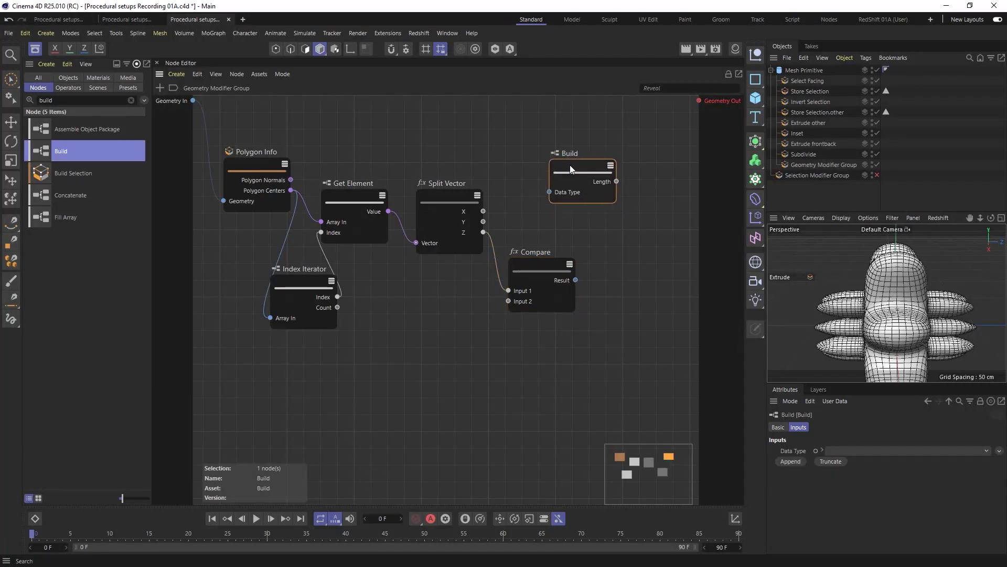
Step: Set the Build node's data type to Int, truncate all of its elements, and place it above Compare
{"action": "left_click", "coordinate": [850, 450]}
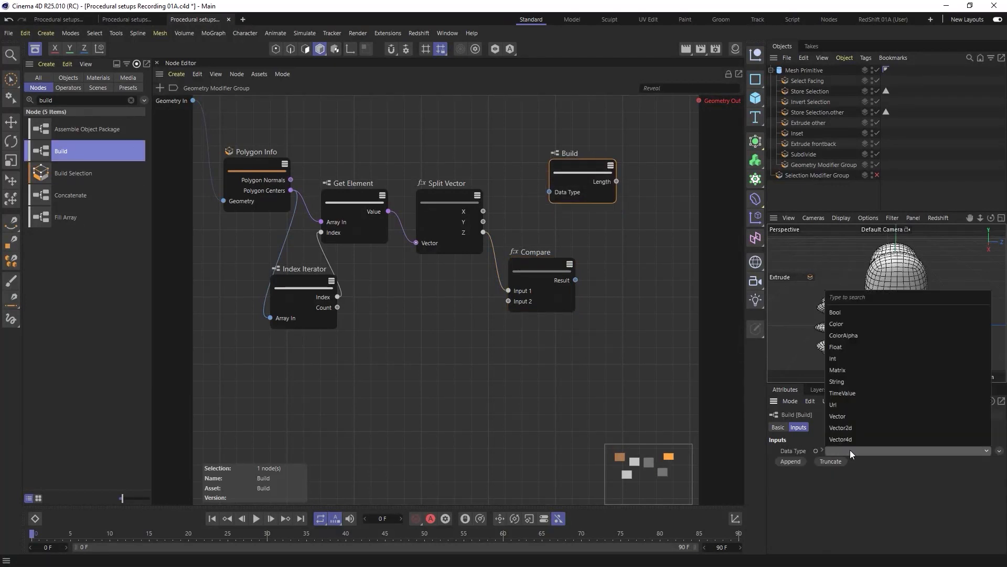
{"action": "left_click", "coordinate": [851, 358]}
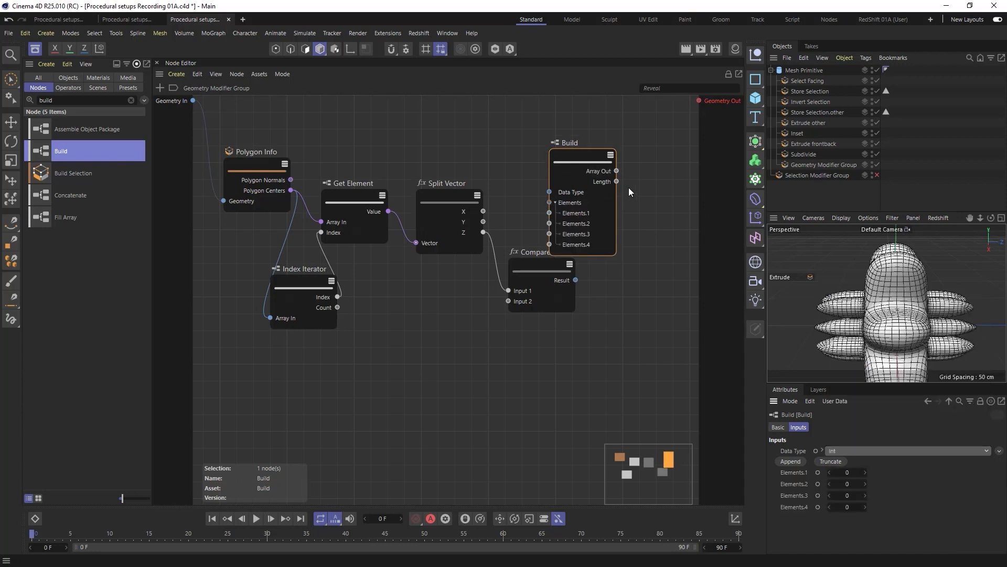
{"action": "left_click", "coordinate": [829, 462]}
{"action": "left_click", "coordinate": [829, 462]}
{"action": "left_click", "coordinate": [829, 461]}
{"action": "left_click_drag", "start_coordinate": [629, 164], "coordinate": [536, 136]}
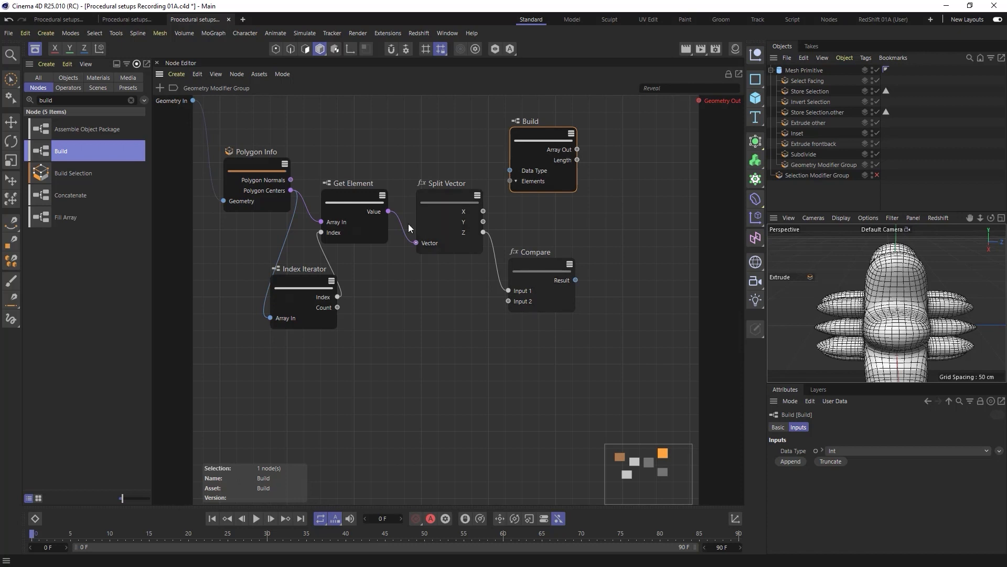
Step: Add an Append Elements node after Build and connect Build's Array Out to its Array In
{"action": "left_click_drag", "start_coordinate": [82, 102], "coordinate": [39, 101]}
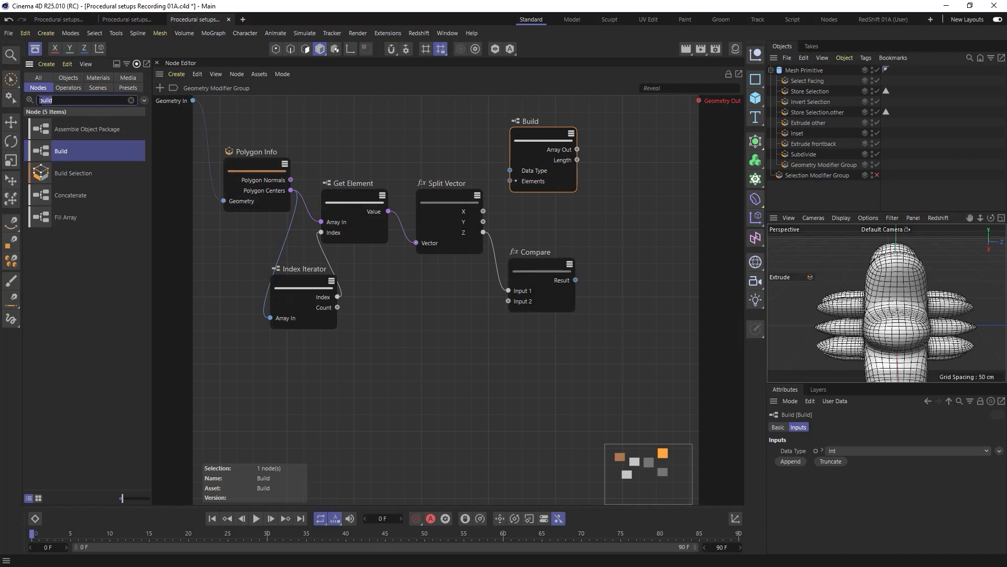
{"action": "type", "text": "app"}
{"action": "type", "text": "er"}
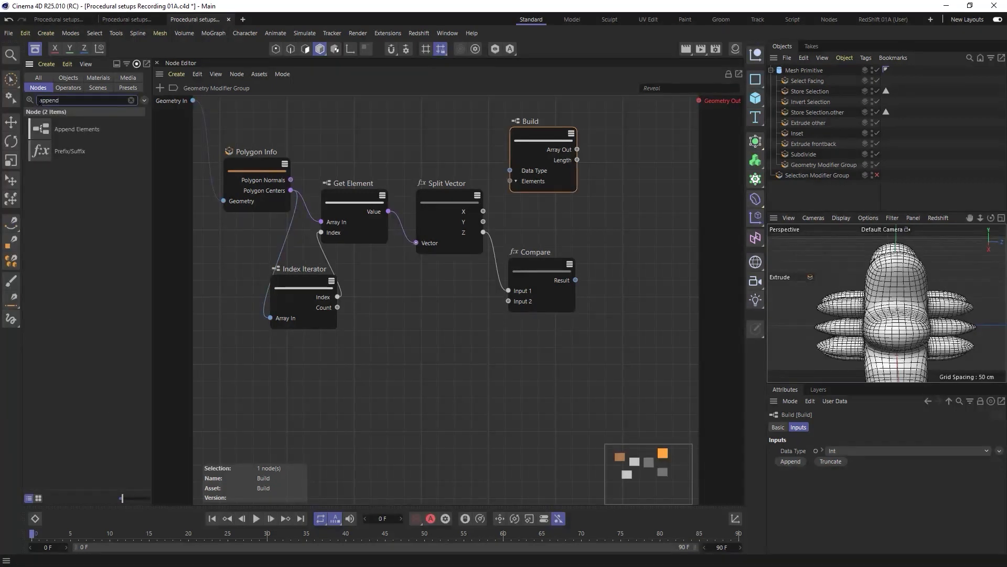
{"action": "type", "text": "d"}
{"action": "left_click_drag", "start_coordinate": [48, 129], "coordinate": [611, 189]}
{"action": "left_click_drag", "start_coordinate": [568, 147], "coordinate": [626, 191]}
{"action": "left_click_drag", "start_coordinate": [540, 267], "coordinate": [548, 255]}
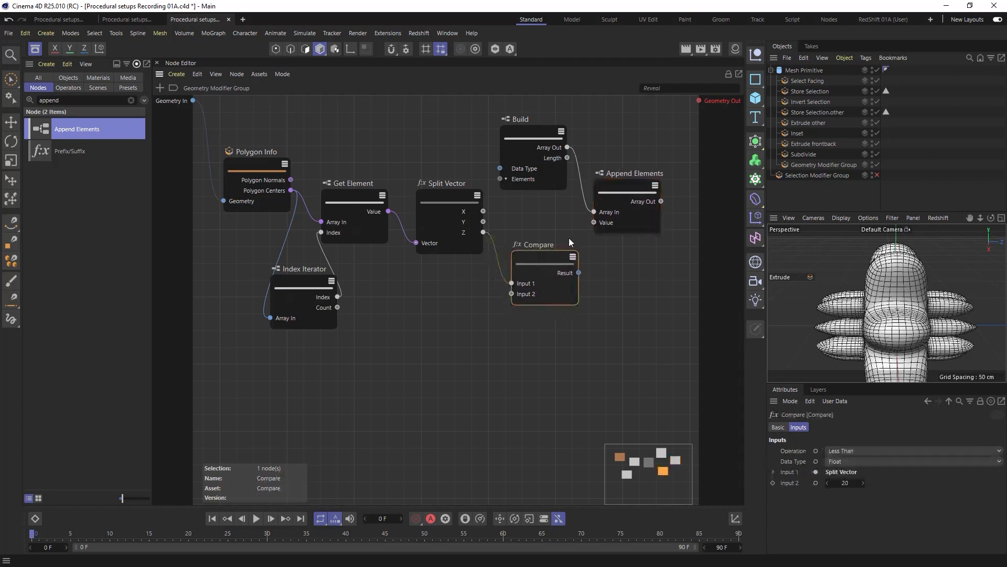
Step: Connect Index Iterator's Index output to Append Elements' Value input and tidy the Append Elements and Compare nodes
{"action": "left_click", "coordinate": [632, 221]}
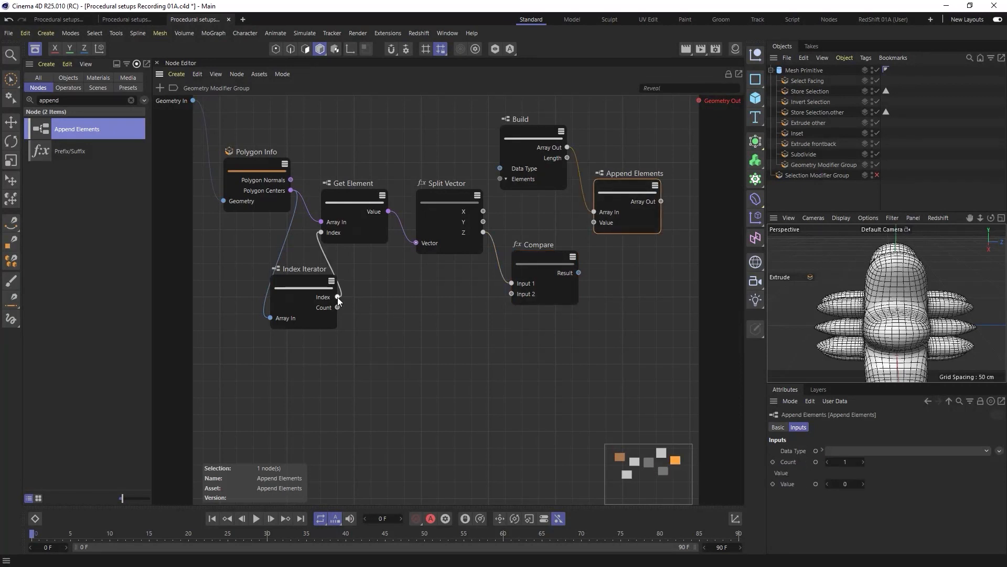
{"action": "left_click_drag", "start_coordinate": [338, 296], "coordinate": [594, 222]}
{"action": "left_click_drag", "start_coordinate": [628, 187], "coordinate": [622, 187]}
{"action": "left_click_drag", "start_coordinate": [541, 263], "coordinate": [533, 266]}
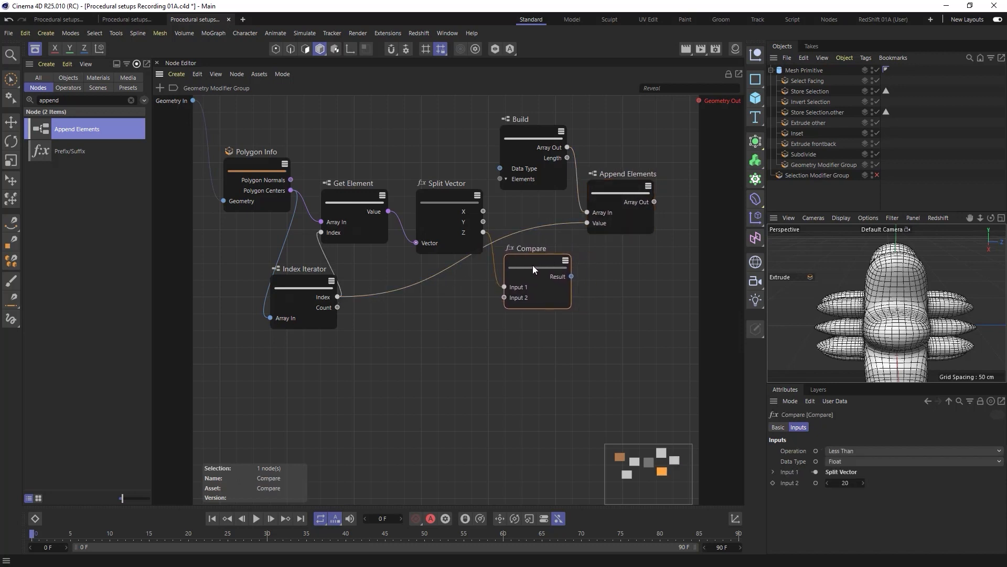
Step: Expose the Count input on the Append Elements node and connect Compare's Result output to it
{"action": "left_click", "coordinate": [620, 187]}
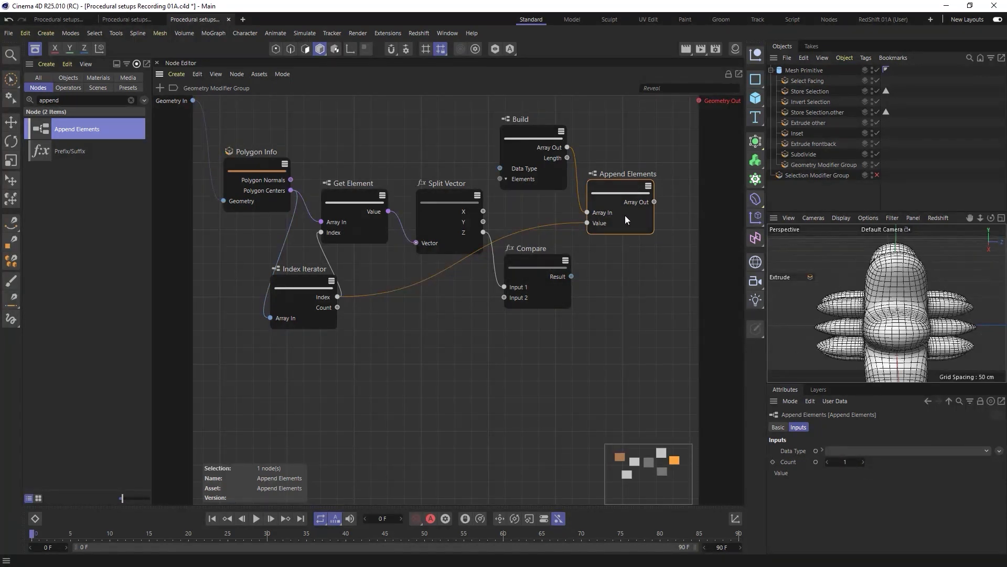
{"action": "left_click", "coordinate": [543, 267]}
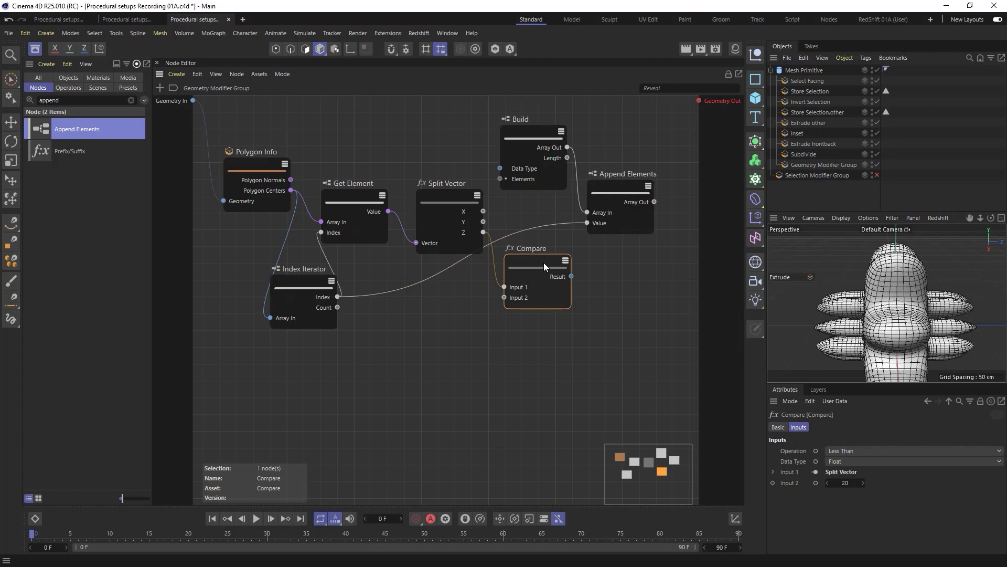
{"action": "left_click", "coordinate": [619, 186]}
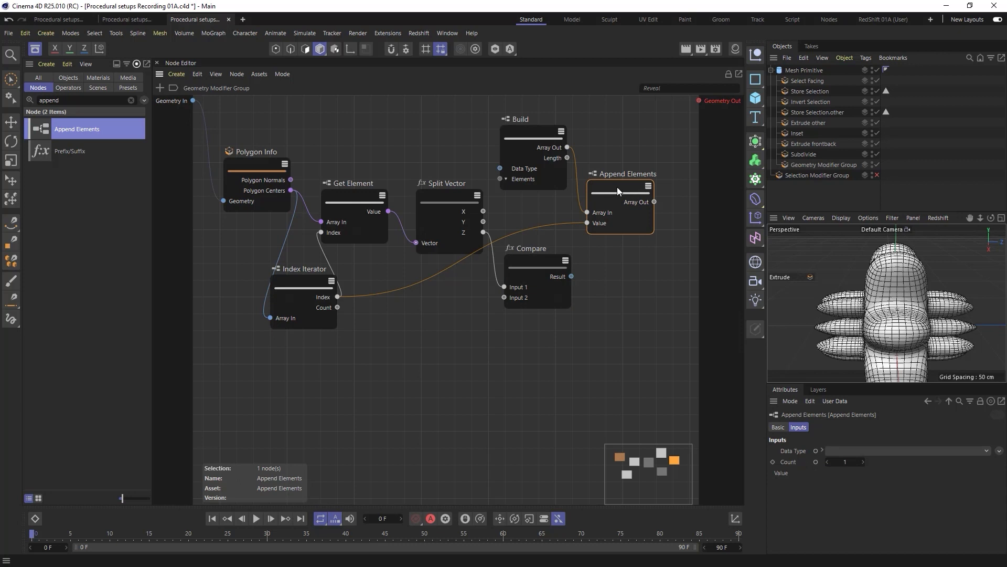
{"action": "right_click", "coordinate": [623, 222]}
{"action": "mouse_move", "coordinate": [634, 241]}
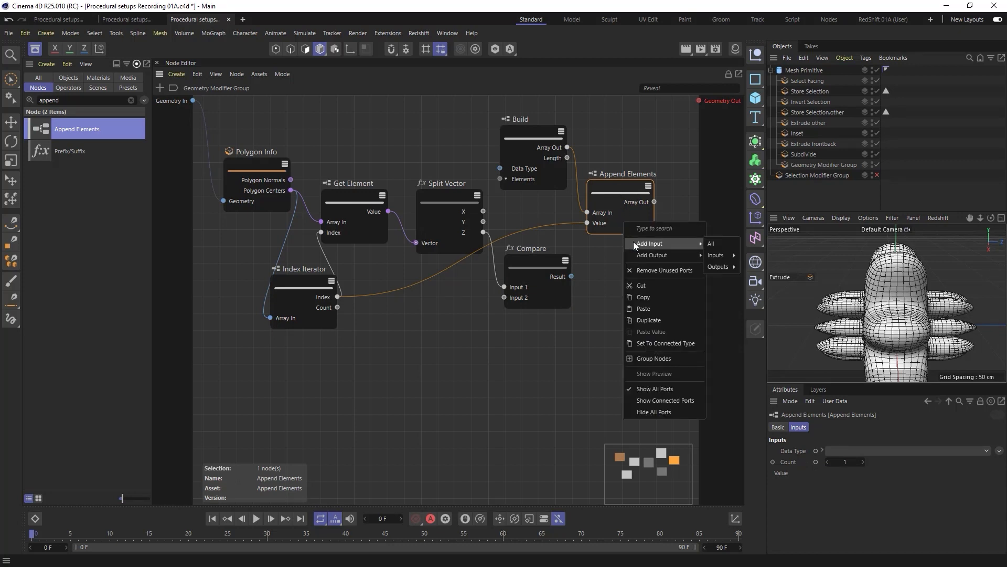
{"action": "left_click", "coordinate": [751, 257]}
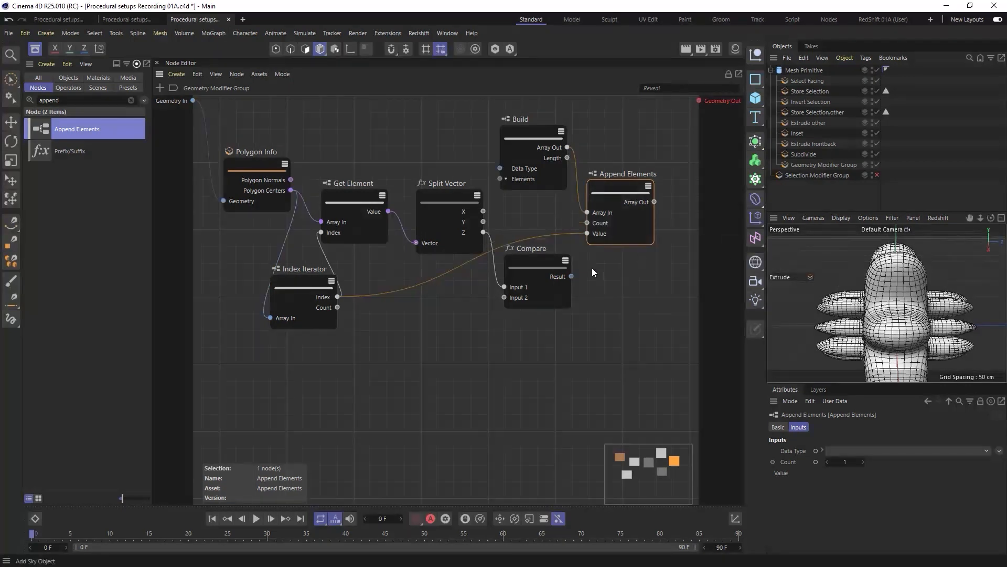
{"action": "left_click_drag", "start_coordinate": [571, 277], "coordinate": [586, 223]}
Step: Tidy the layout of the Append Elements, Build, Split Vector and Compare nodes
{"action": "left_click_drag", "start_coordinate": [611, 190], "coordinate": [615, 188]}
{"action": "left_click_drag", "start_coordinate": [528, 133], "coordinate": [516, 121]}
{"action": "left_click_drag", "start_coordinate": [443, 198], "coordinate": [436, 200]}
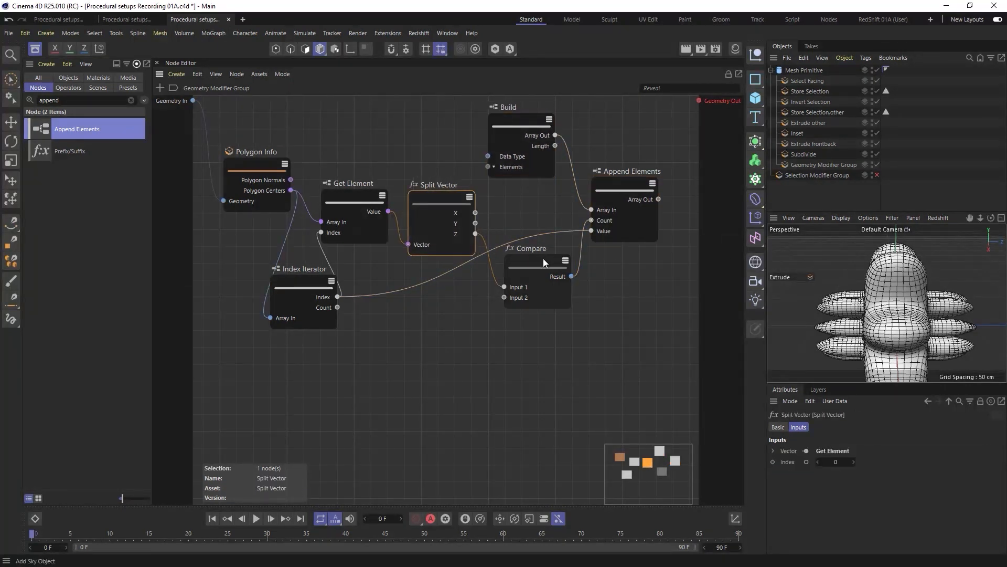
{"action": "left_click_drag", "start_coordinate": [543, 258], "coordinate": [535, 267]}
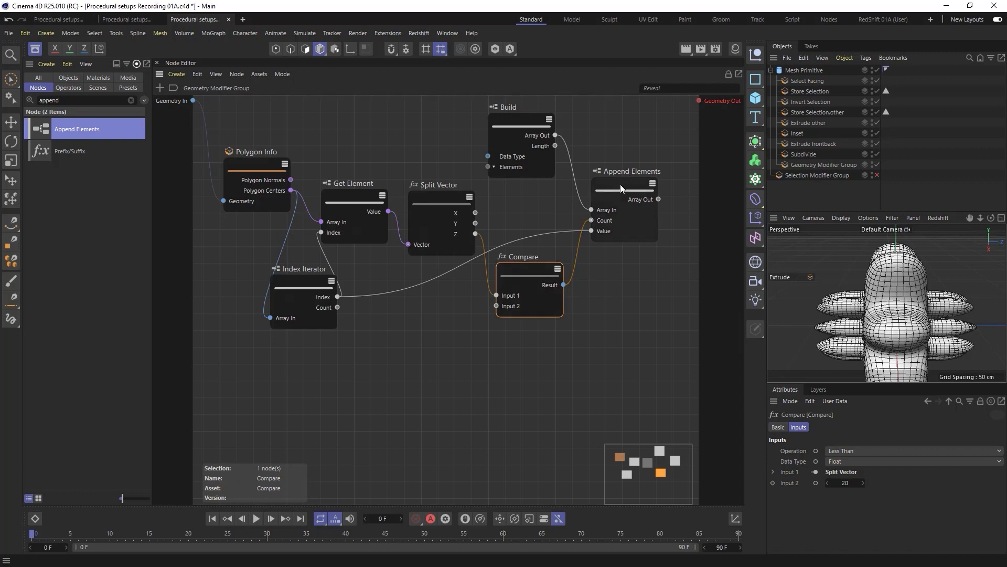
{"action": "left_click_drag", "start_coordinate": [620, 184], "coordinate": [609, 184]}
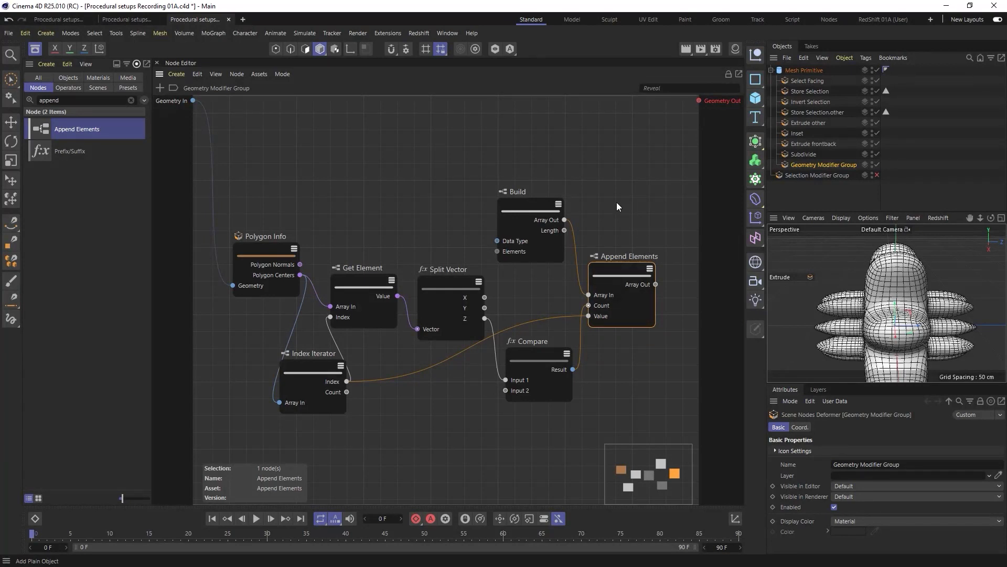
Step: Add a Store Selection node between Geometry In and Geometry Out, feeding its Indices input from Append Elements' Array Out
{"action": "double_click", "coordinate": [93, 100]}
{"action": "type", "text": "store"}
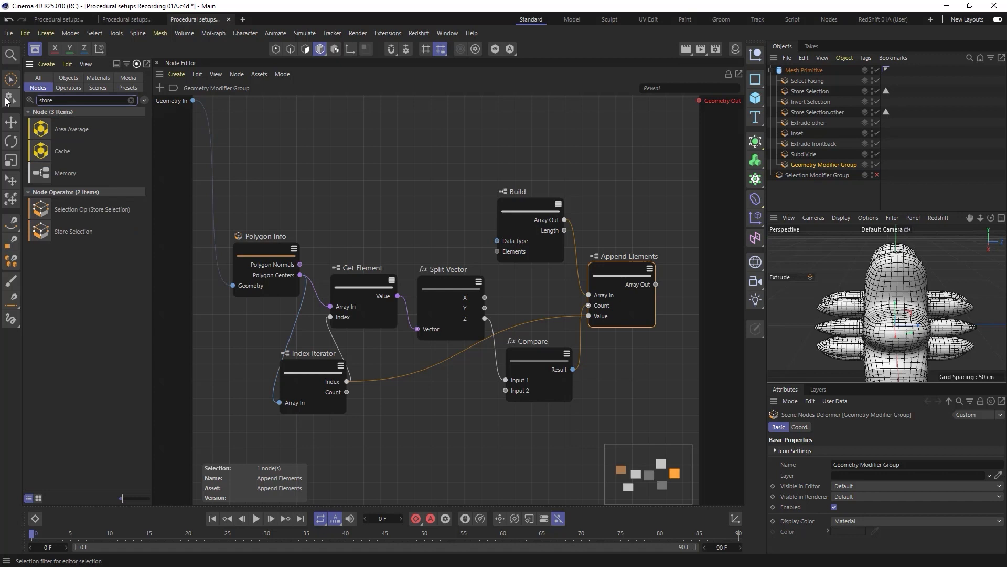
{"action": "left_click_drag", "start_coordinate": [74, 231], "coordinate": [646, 144]}
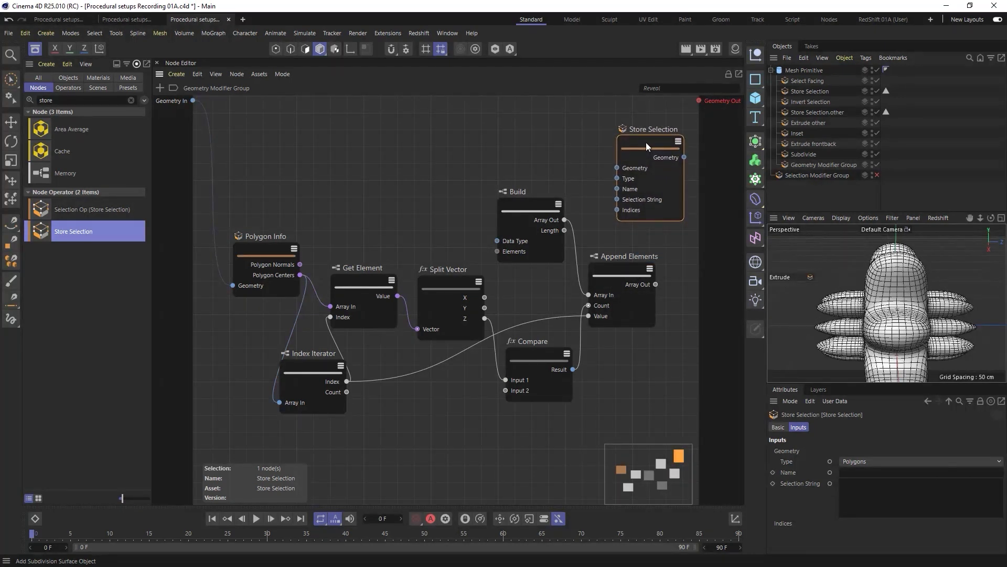
{"action": "left_click_drag", "start_coordinate": [193, 100], "coordinate": [617, 168]}
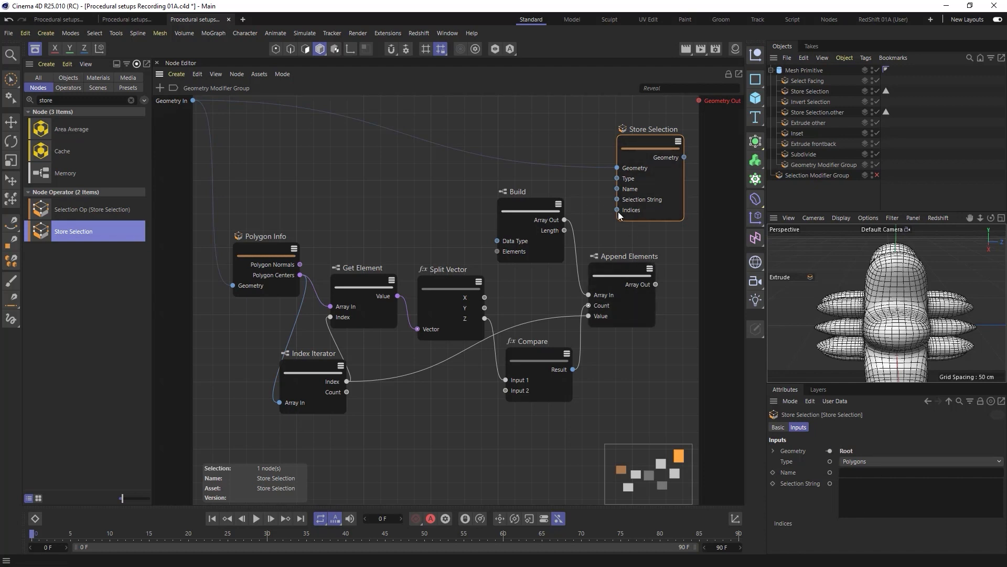
{"action": "left_click_drag", "start_coordinate": [656, 285], "coordinate": [618, 215]}
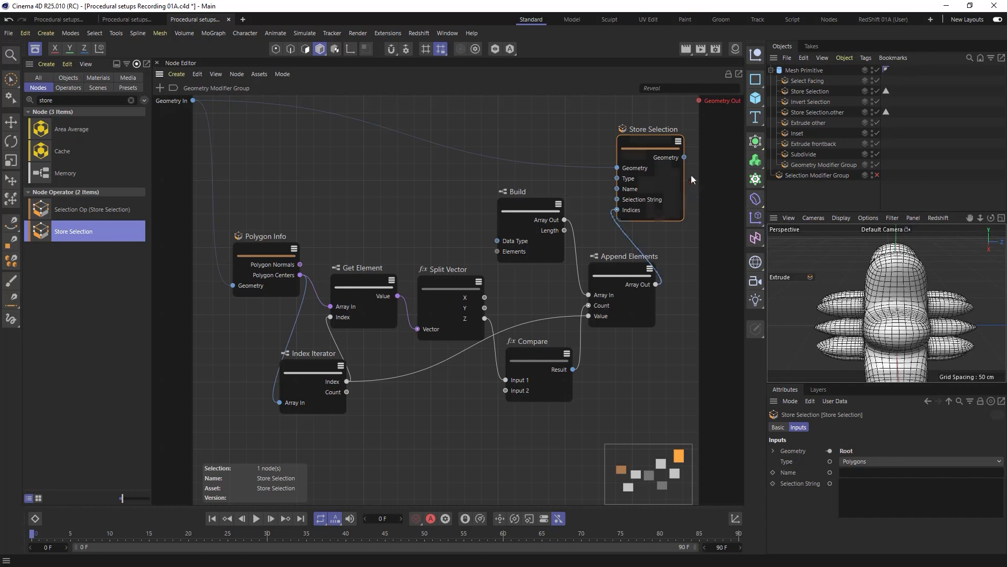
{"action": "left_click_drag", "start_coordinate": [661, 144], "coordinate": [699, 101]}
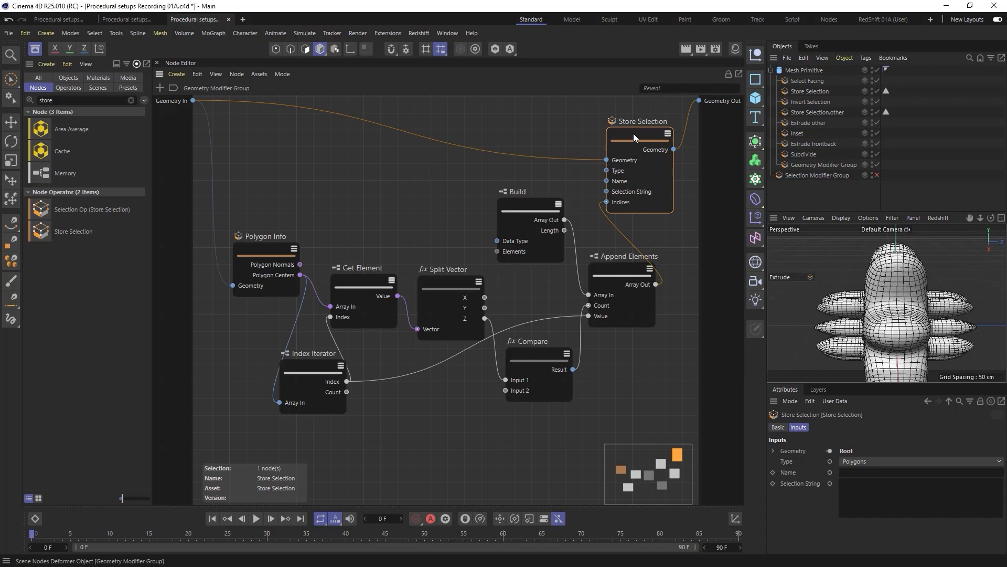
Step: Name the stored polygon selection "middle" in the Store Selection node
{"action": "left_click", "coordinate": [878, 473]}
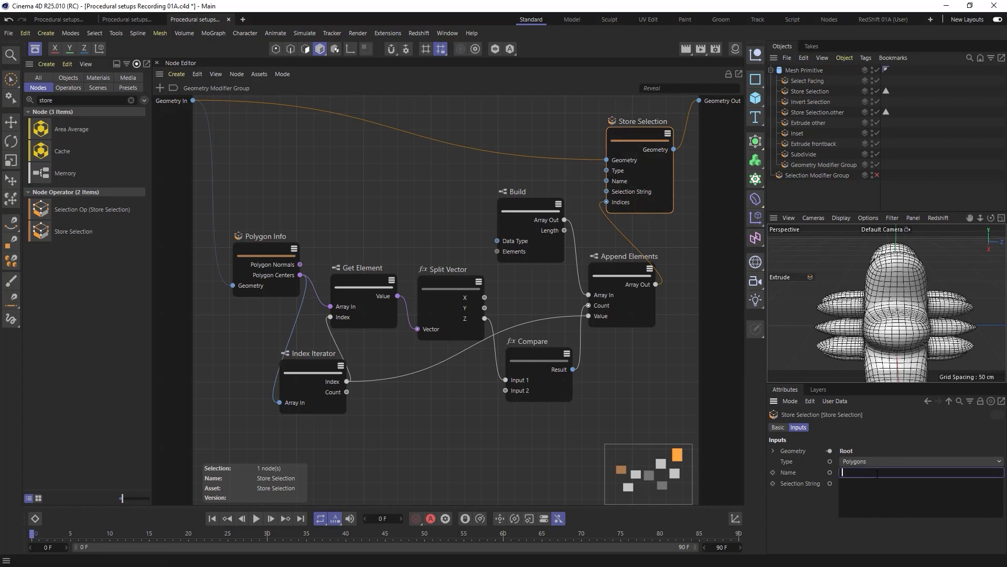
{"action": "type", "text": "middle"}
{"action": "key", "text": "Return"}
Step: Find the Extrude operator among the node assets and place it below Geometry Modifier Group in the Mesh Primitive stack
{"action": "left_click_drag", "start_coordinate": [67, 99], "coordinate": [14, 92]}
{"action": "type", "text": "a"}
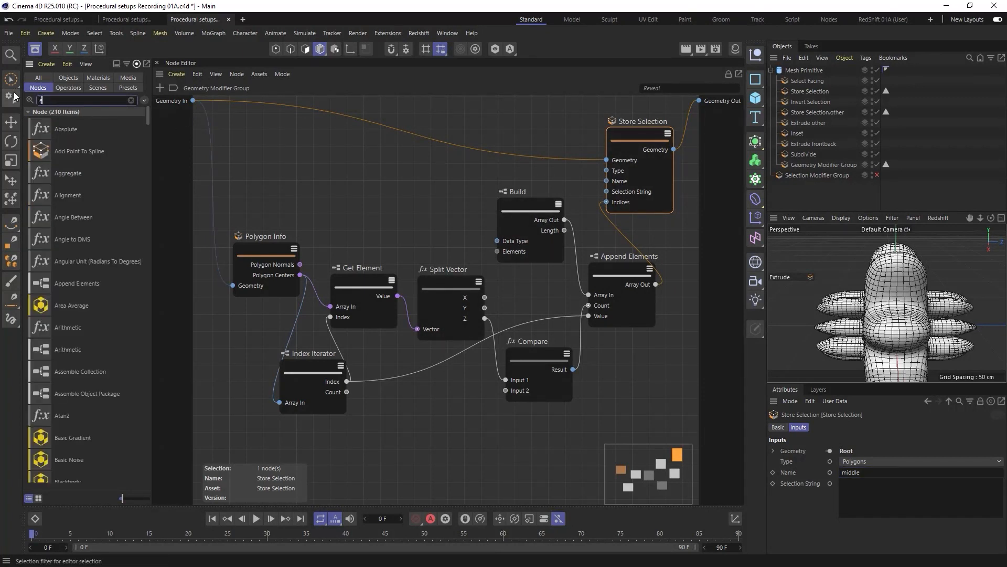
{"action": "type", "text": "xtrude"}
{"action": "left_click_drag", "start_coordinate": [42, 164], "coordinate": [814, 166]}
Step: Set the new Extrude operator's Selection String to "middle", enclosed in double quotes
{"action": "double_click", "coordinate": [842, 475]}
{"action": "type", "text": "middle"}
{"action": "key", "text": "Return"}
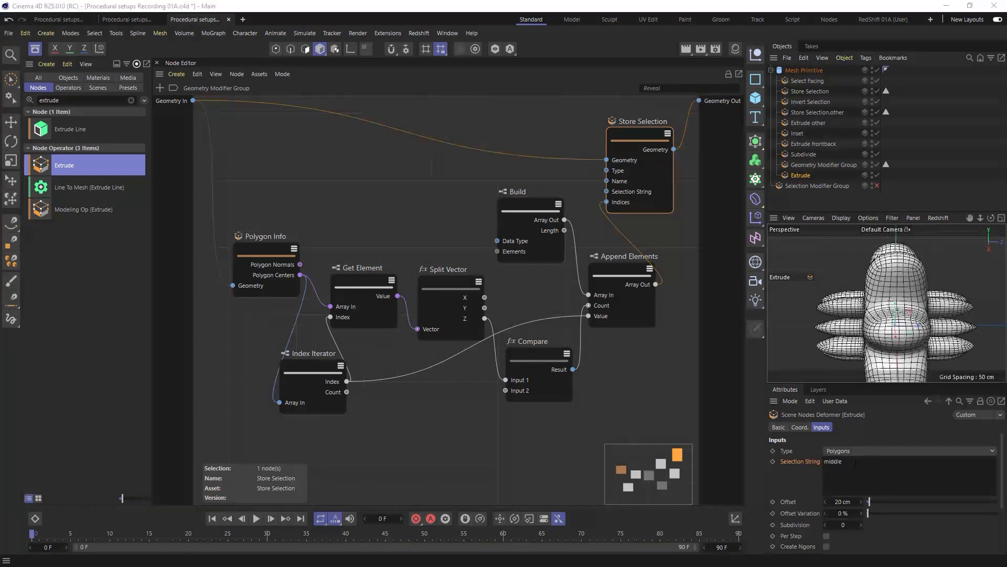
{"action": "left_click", "coordinate": [856, 463]}
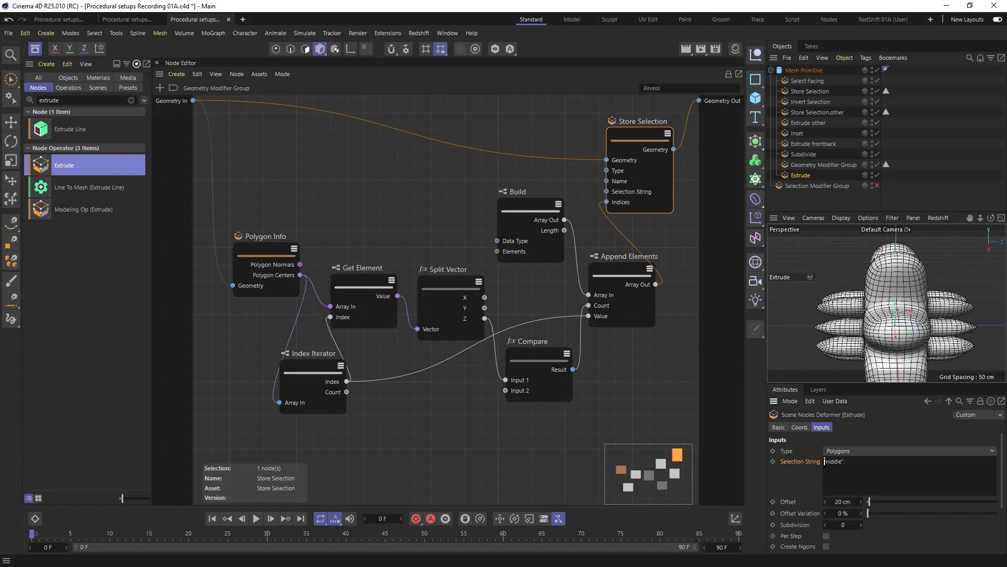
{"action": "type", "text": "\""}
{"action": "left_click", "coordinate": [806, 477]}
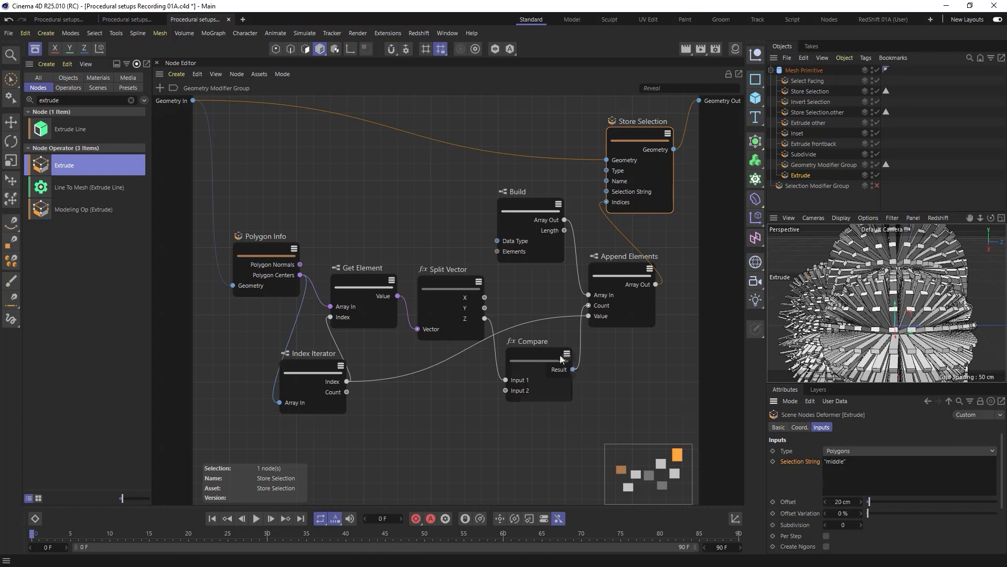
Step: Set the Compare node's Input 2 to 6 and inspect the extruded polygons from an angle
{"action": "left_click", "coordinate": [539, 357]}
{"action": "mouse_move", "coordinate": [847, 483]}
{"action": "left_mouse_down"}
{"action": "mouse_move", "coordinate": [824, 483]}
{"action": "mouse_move", "coordinate": [848, 482]}
{"action": "left_mouse_up"}
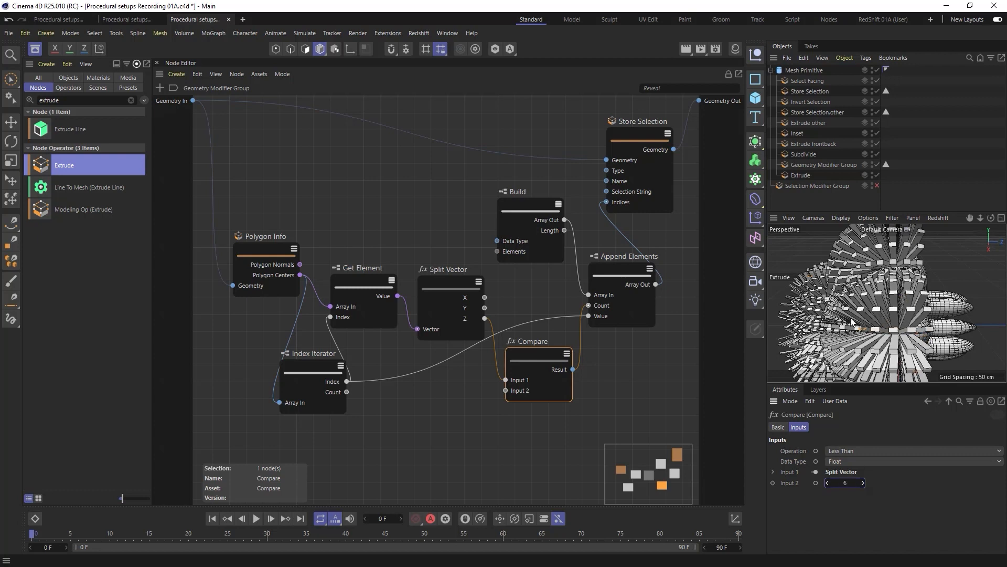
{"action": "mouse_move", "coordinate": [916, 331]}
{"action": "left_mouse_down", "text": "alt"}
{"action": "mouse_move", "coordinate": [933, 318]}
{"action": "mouse_move", "coordinate": [905, 330]}
{"action": "mouse_move", "coordinate": [923, 326]}
{"action": "left_mouse_up", "text": "alt"}
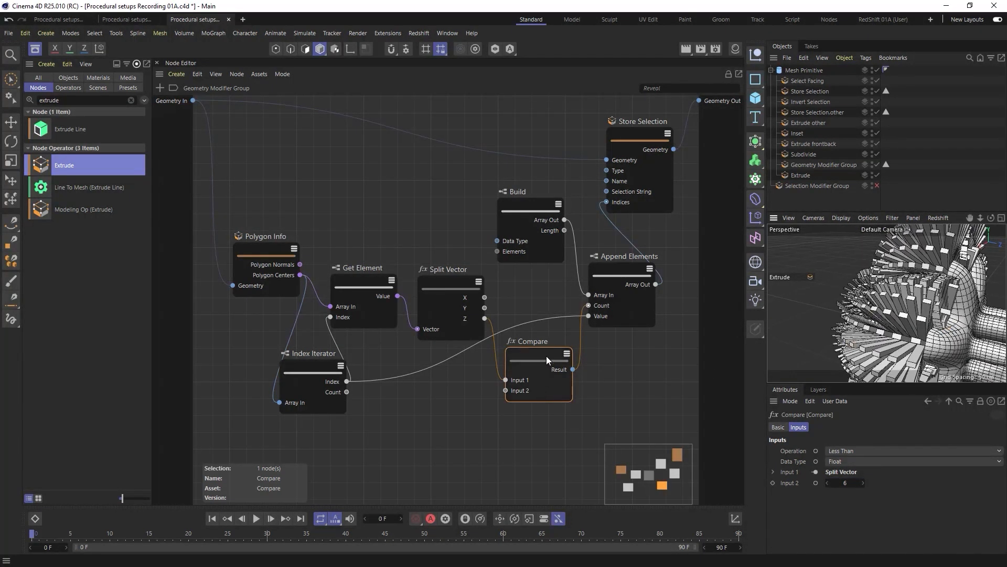
Step: Spread out the Polygon Info, Get Element, Index Iterator, Split Vector and Compare nodes for a clearer layout
{"action": "left_click_drag", "start_coordinate": [270, 272], "coordinate": [250, 206]}
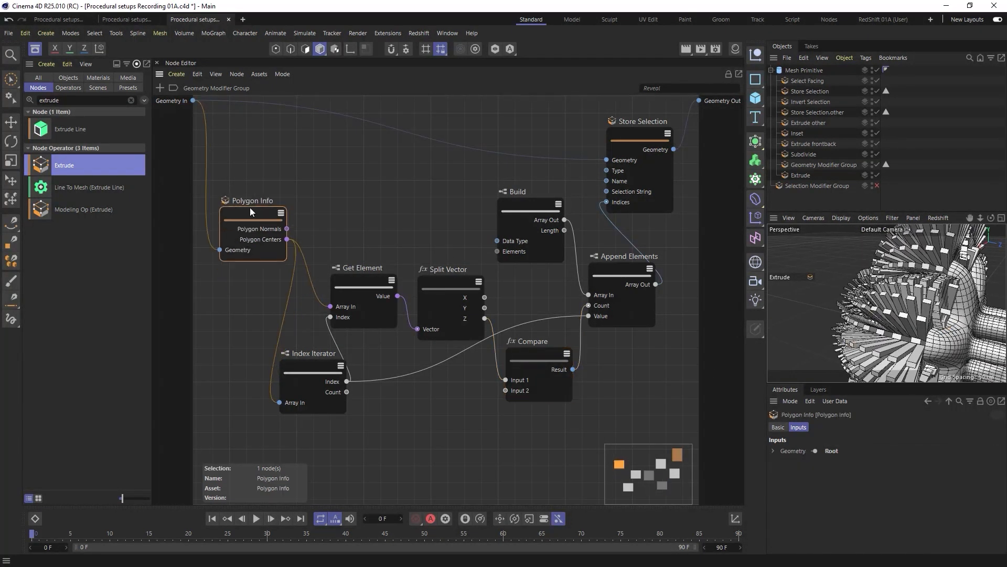
{"action": "left_click_drag", "start_coordinate": [371, 282], "coordinate": [347, 222]}
{"action": "left_click_drag", "start_coordinate": [328, 380], "coordinate": [277, 338]}
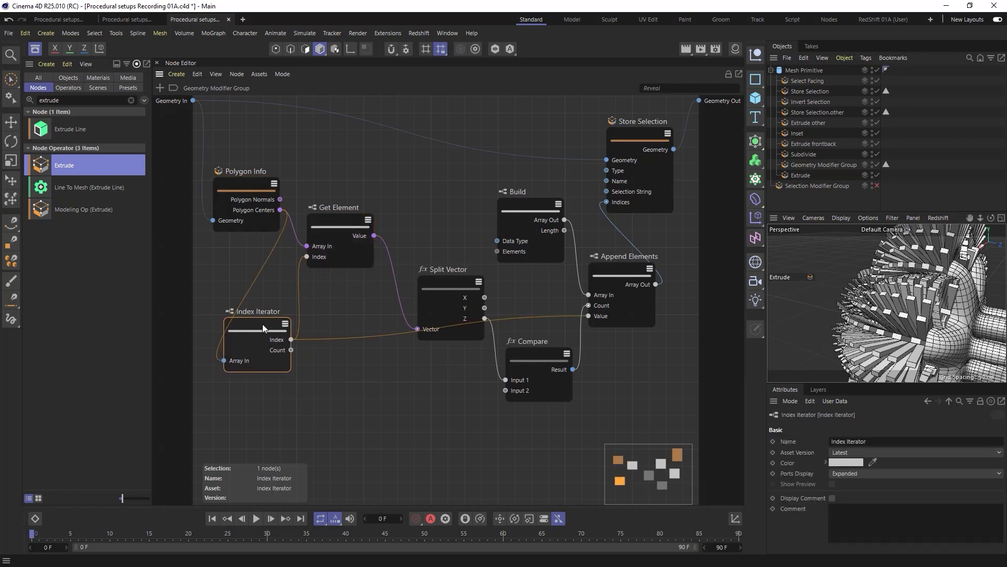
{"action": "left_click_drag", "start_coordinate": [448, 281], "coordinate": [423, 253]}
{"action": "left_click_drag", "start_coordinate": [340, 221], "coordinate": [337, 206]}
{"action": "left_click_drag", "start_coordinate": [538, 355], "coordinate": [518, 349]}
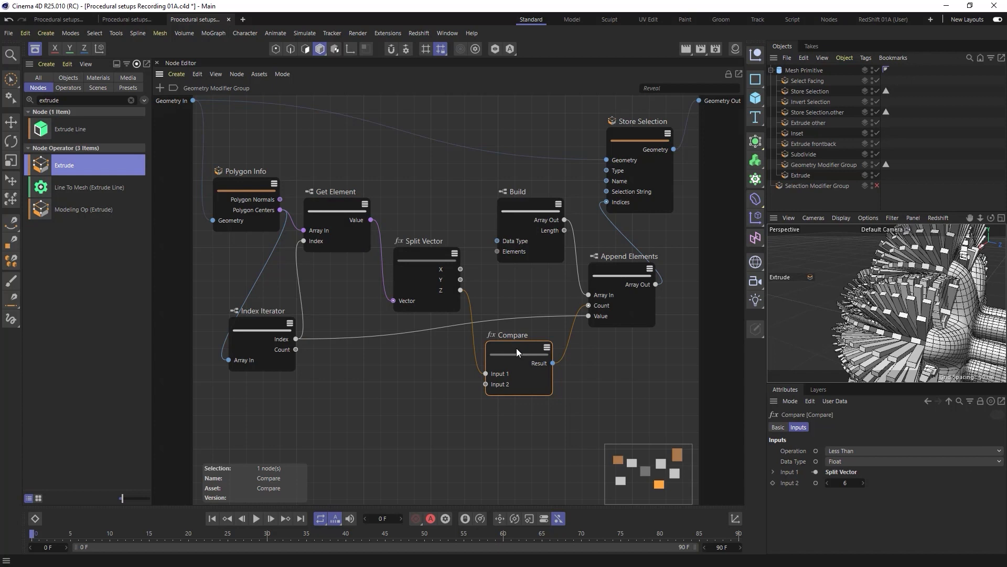
Step: Duplicate the Compare node below the original and connect Split Vector's Z output to the copy's Input 1
{"action": "left_click_drag", "start_coordinate": [516, 348], "coordinate": [522, 430], "text": "ctrl"}
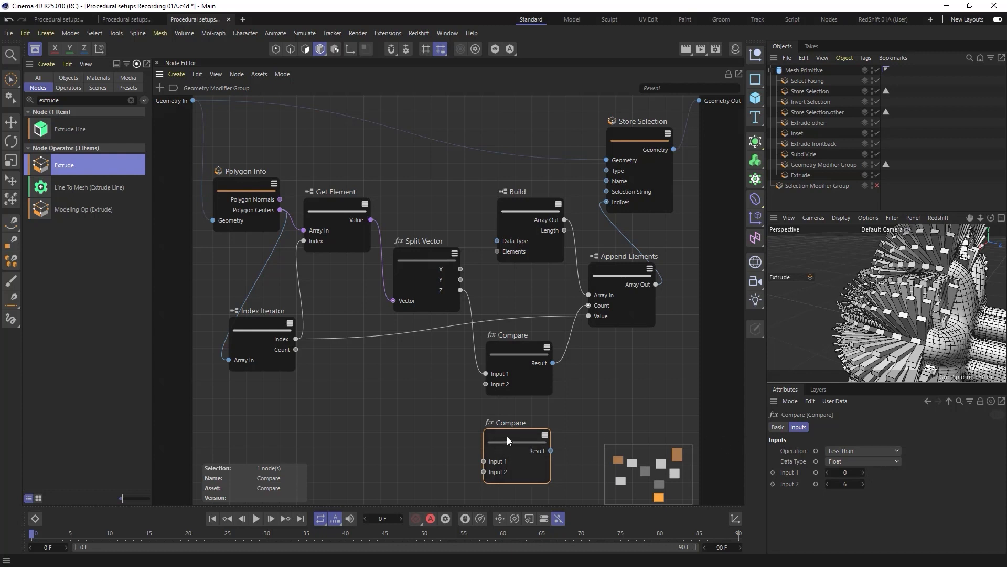
{"action": "left_click_drag", "start_coordinate": [507, 436], "coordinate": [509, 426]}
{"action": "left_click_drag", "start_coordinate": [460, 290], "coordinate": [486, 452]}
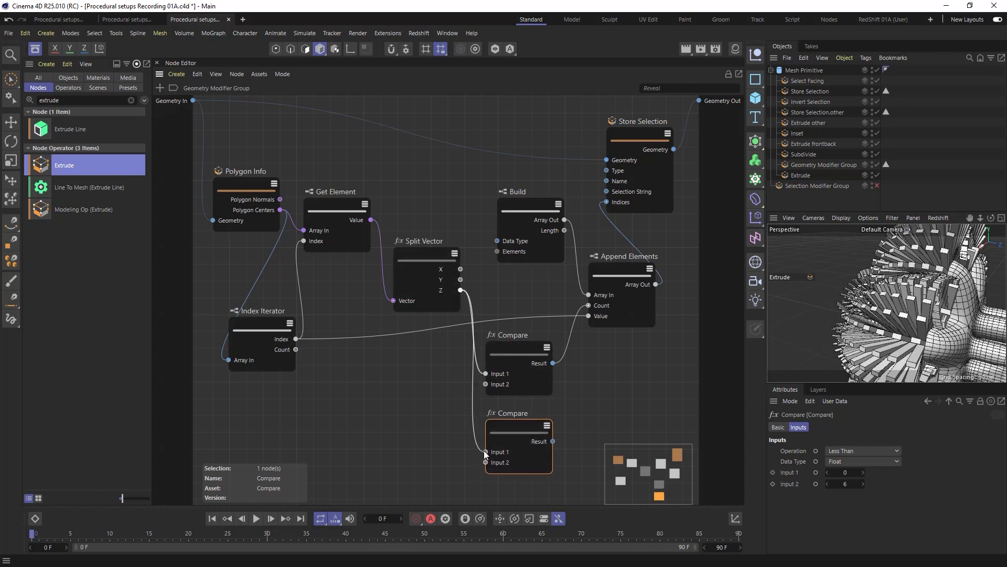
Step: Set the duplicated Compare node's operation to Greater Than and its Input 2 to -6
{"action": "left_click", "coordinate": [863, 449]}
{"action": "left_click", "coordinate": [873, 476]}
{"action": "left_click", "coordinate": [850, 482]}
{"action": "type", "text": "-6"}
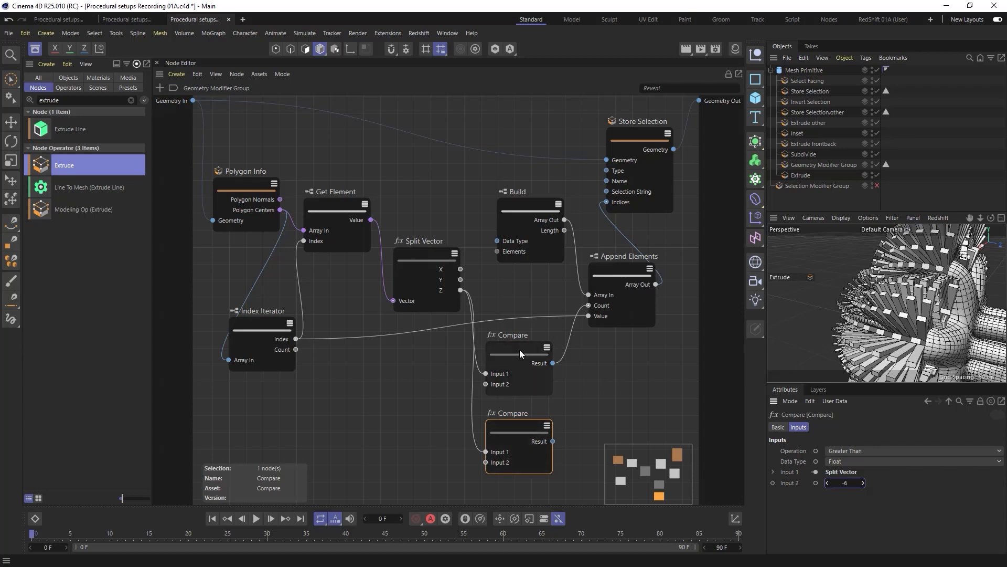
Step: Add a Boolean Operator node combining both Compare results with AND and connect its Result to Append Elements' Count input
{"action": "left_click_drag", "start_coordinate": [519, 349], "coordinate": [495, 340]}
{"action": "left_click_drag", "start_coordinate": [632, 281], "coordinate": [653, 277]}
{"action": "mouse_move", "coordinate": [490, 425]}
{"action": "left_mouse_down"}
{"action": "mouse_move", "coordinate": [458, 418]}
{"action": "mouse_move", "coordinate": [497, 420]}
{"action": "left_mouse_up"}
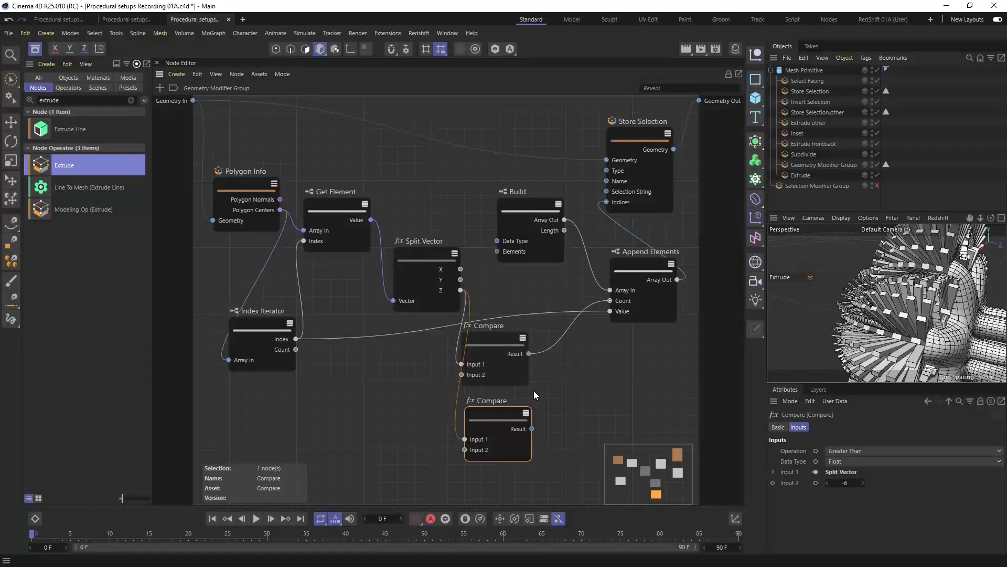
{"action": "double_click", "coordinate": [553, 389]}
{"action": "type", "text": "bcolesn"}
{"action": "key", "text": "BackSpace"}
{"action": "key", "text": "BackSpace"}
{"action": "left_click_drag", "start_coordinate": [558, 258], "coordinate": [533, 427]}
{"action": "left_click_drag", "start_coordinate": [593, 369], "coordinate": [610, 301]}
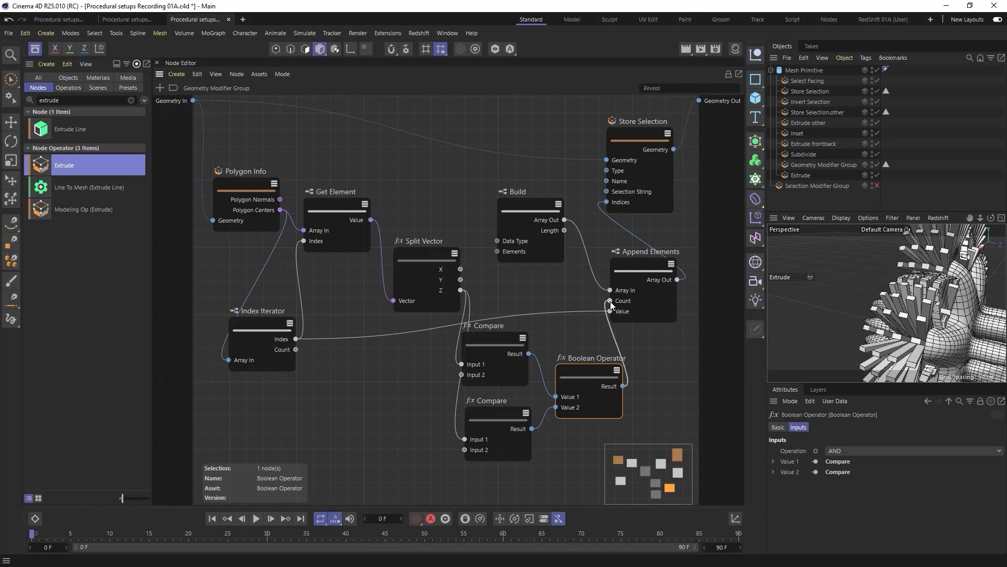
Step: Set Input 2 to 7 on the Less Than Compare node and to -2 on the Greater Than one
{"action": "left_click", "coordinate": [490, 417]}
{"action": "left_click_drag", "start_coordinate": [487, 342], "coordinate": [489, 339]}
{"action": "mouse_move", "coordinate": [495, 415]}
{"action": "left_mouse_down"}
{"action": "mouse_move", "coordinate": [484, 415]}
{"action": "mouse_move", "coordinate": [491, 411]}
{"action": "left_mouse_up"}
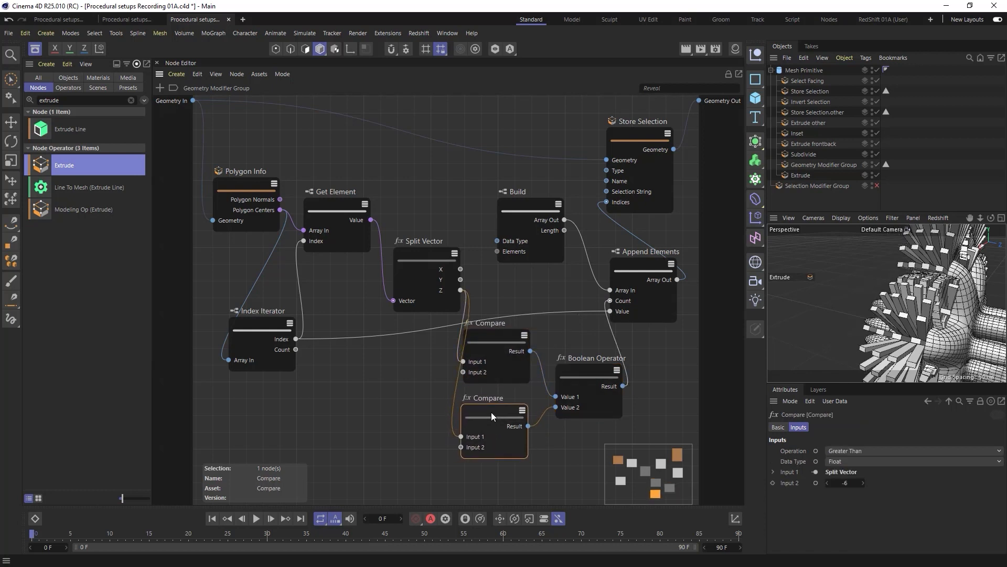
{"action": "left_click", "coordinate": [489, 335]}
{"action": "left_click_drag", "start_coordinate": [492, 338], "coordinate": [497, 337]}
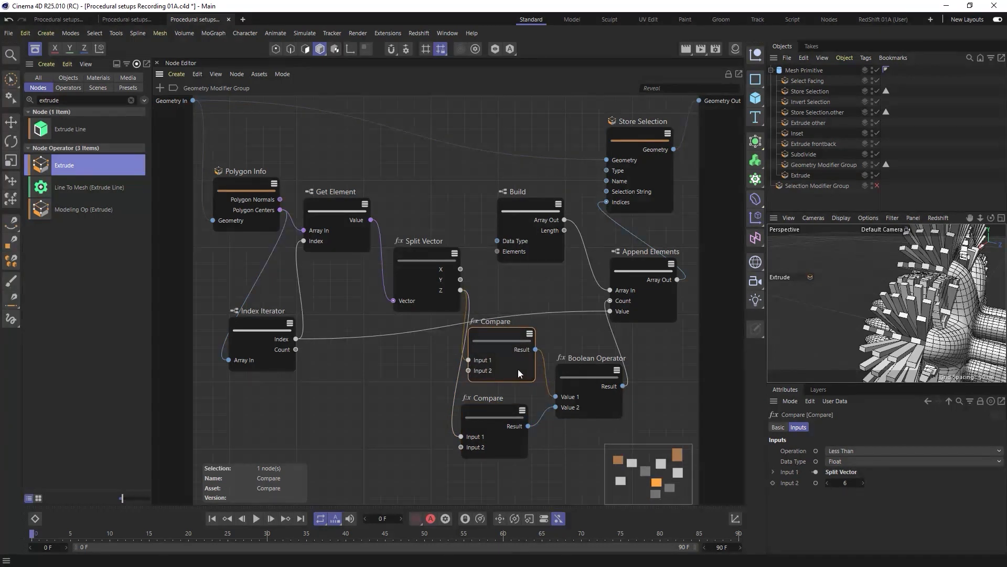
{"action": "left_click", "coordinate": [864, 483]}
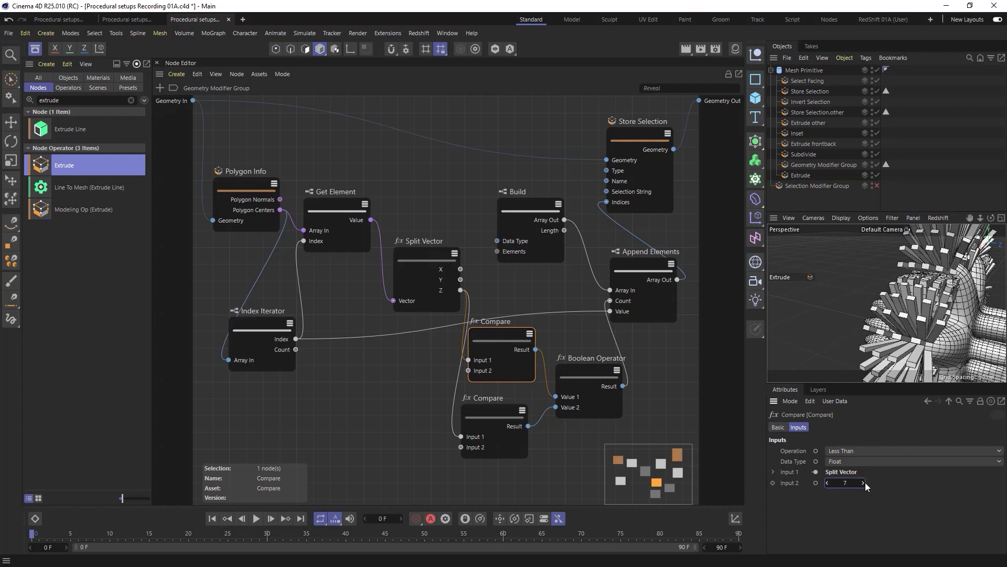
{"action": "left_click", "coordinate": [496, 441]}
{"action": "left_click_drag", "start_coordinate": [845, 483], "coordinate": [846, 483]}
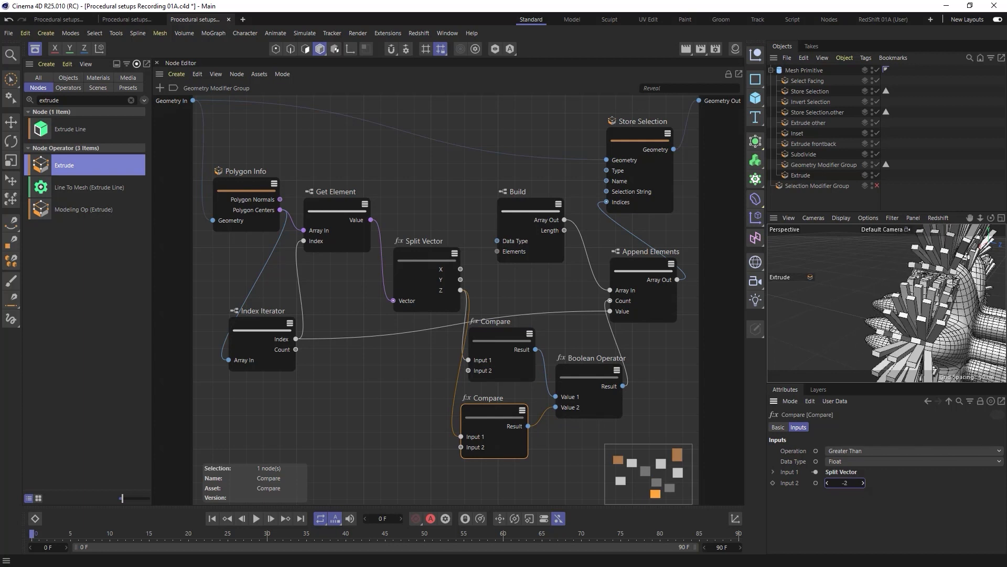
Step: Expose the Less Than Compare node's Input 2 as an input port of the group and open the port's name for editing
{"action": "left_click_drag", "start_coordinate": [504, 334], "coordinate": [511, 334]}
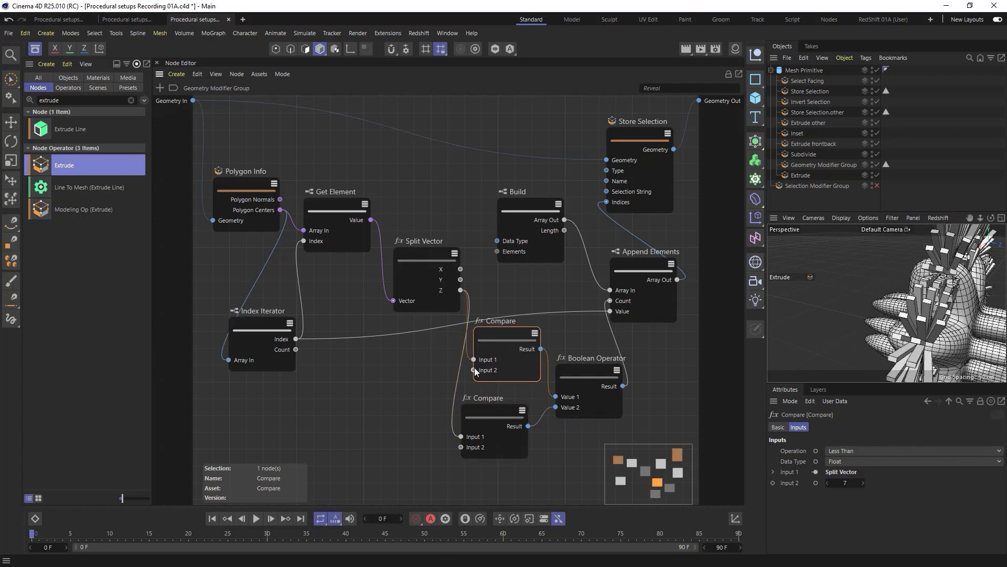
{"action": "left_click_drag", "start_coordinate": [474, 370], "coordinate": [191, 202]}
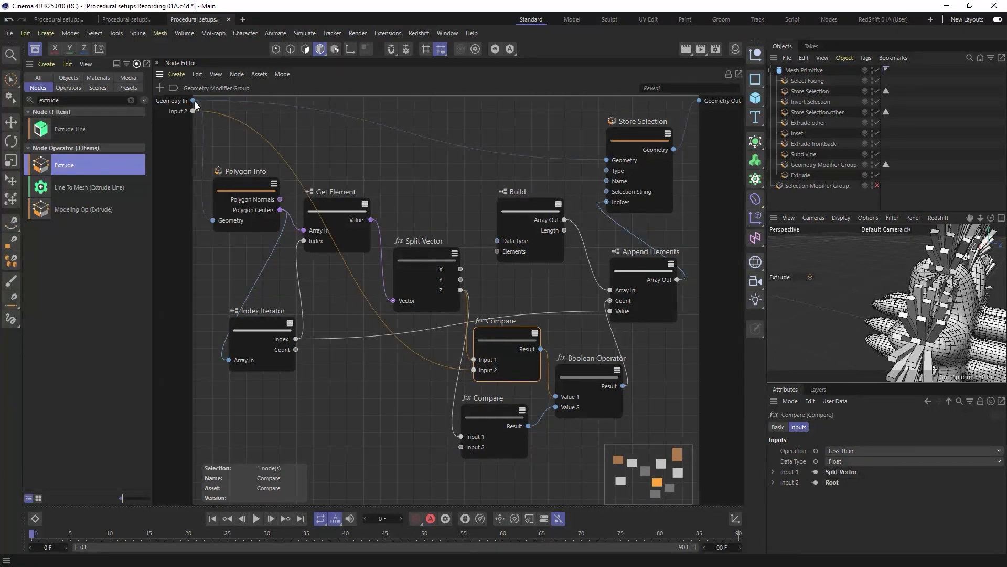
{"action": "double_click", "coordinate": [180, 110]}
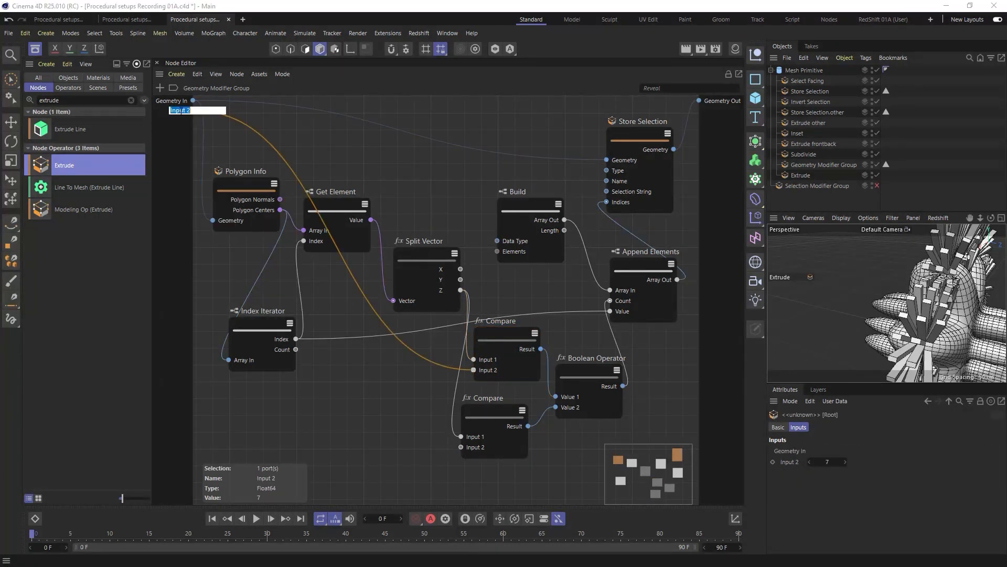
Step: Name the first Compare's exposed input Max and expose the second Compare's Input 2 as a group input named Min
{"action": "type", "text": "Max"}
{"action": "key", "text": "Return"}
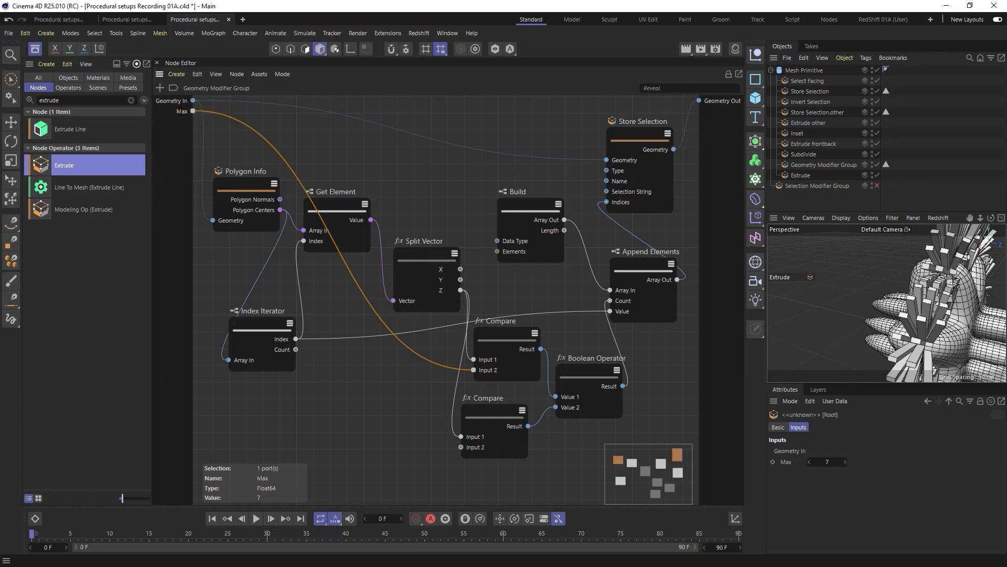
{"action": "left_click_drag", "start_coordinate": [461, 447], "coordinate": [189, 184]}
{"action": "double_click", "coordinate": [179, 122]}
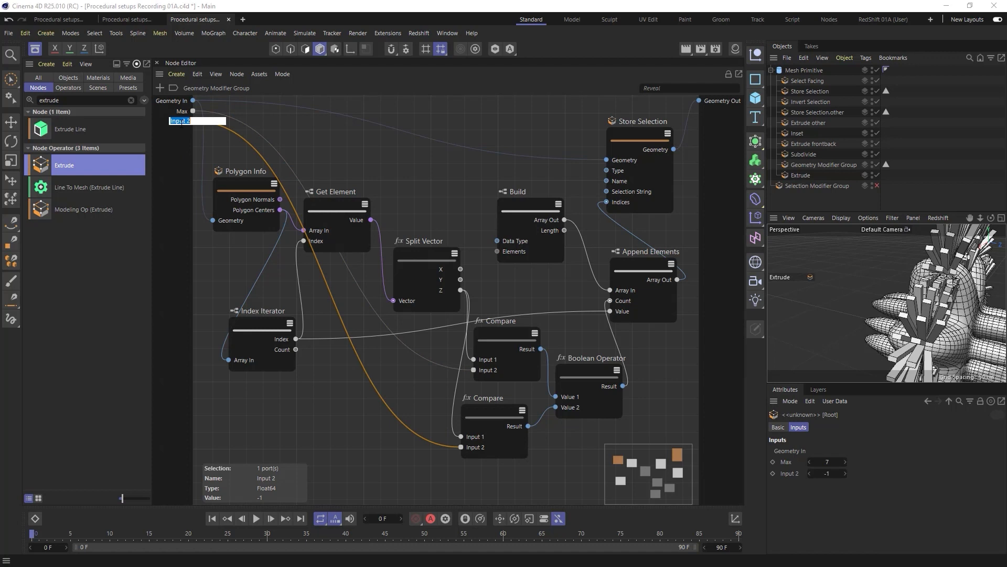
{"action": "type", "text": "Min"}
{"action": "left_click", "coordinate": [357, 426]}
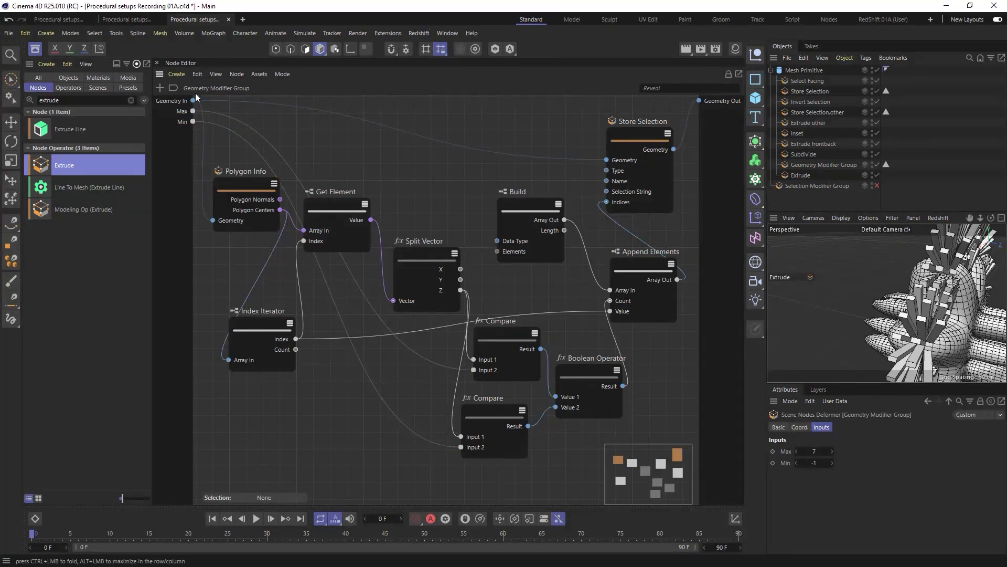
Step: Set the Geometry Modifier Group's Max input to 4
{"action": "left_click", "coordinate": [787, 165]}
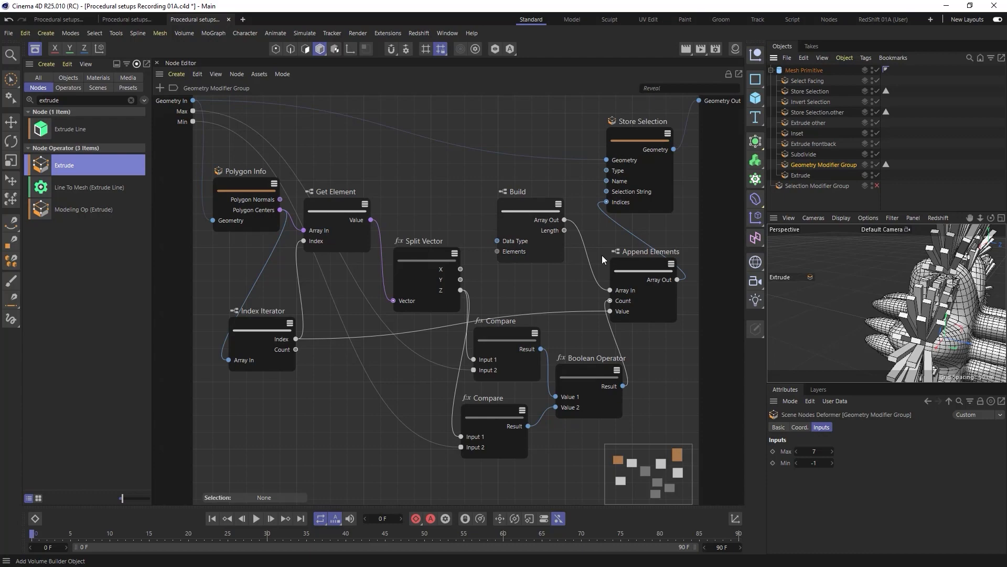
{"action": "left_click", "coordinate": [536, 23]}
{"action": "scroll", "coordinate": [623, 253], "scroll_direction": "down", "scroll_amount": 3}
{"action": "left_click_drag", "start_coordinate": [497, 254], "coordinate": [484, 243], "text": "alt"}
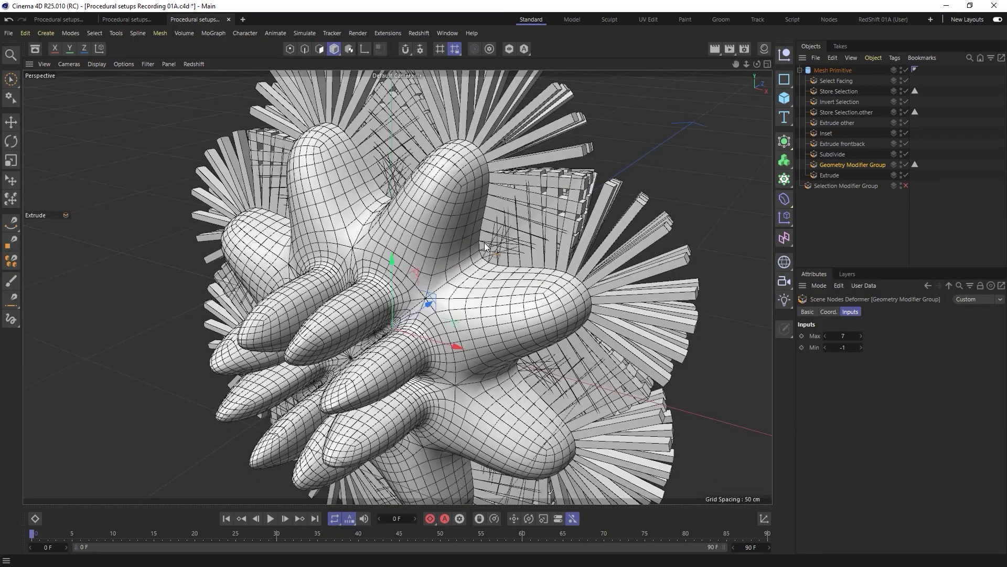
{"action": "scroll", "coordinate": [486, 246], "scroll_direction": "down", "scroll_amount": 3}
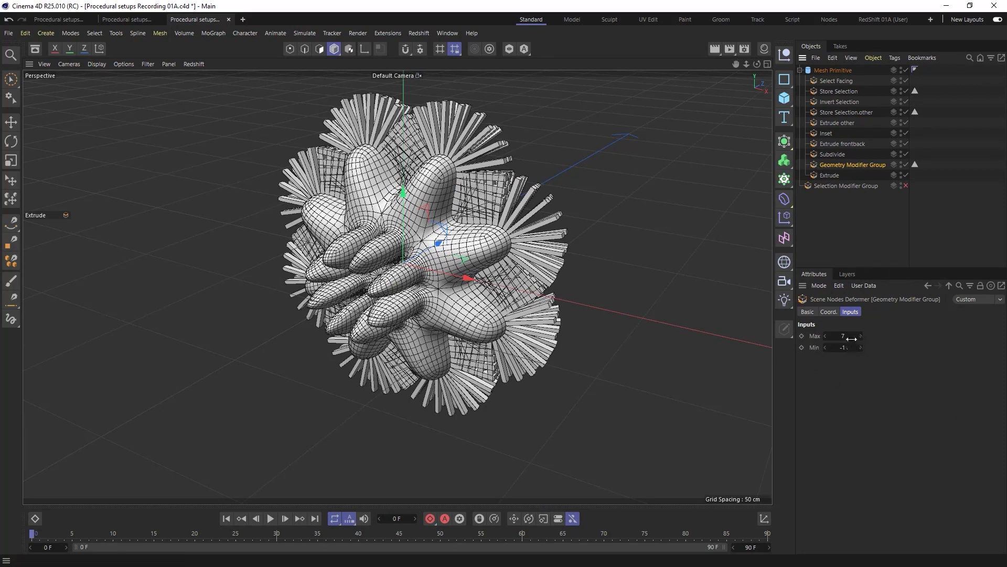
{"action": "mouse_move", "coordinate": [844, 336]}
{"action": "left_mouse_down"}
{"action": "mouse_move", "coordinate": [832, 336]}
{"action": "mouse_move", "coordinate": [843, 347]}
{"action": "left_mouse_up"}
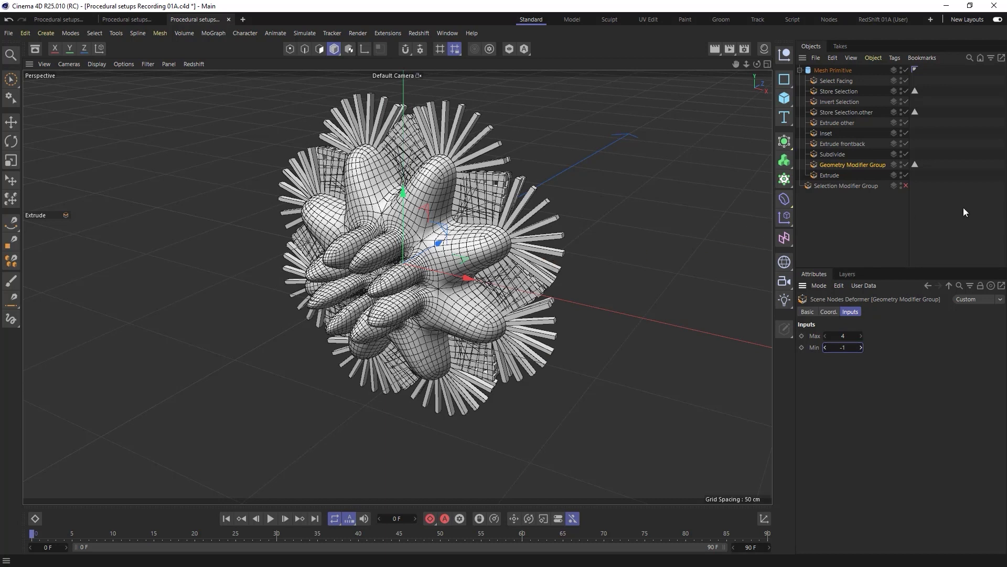
Step: Enable Use Islands for the polygons in the Extrude modifier that uses the "middle" selection
{"action": "left_click", "coordinate": [821, 168]}
{"action": "left_click_drag", "start_coordinate": [657, 210], "coordinate": [637, 190], "text": "alt"}
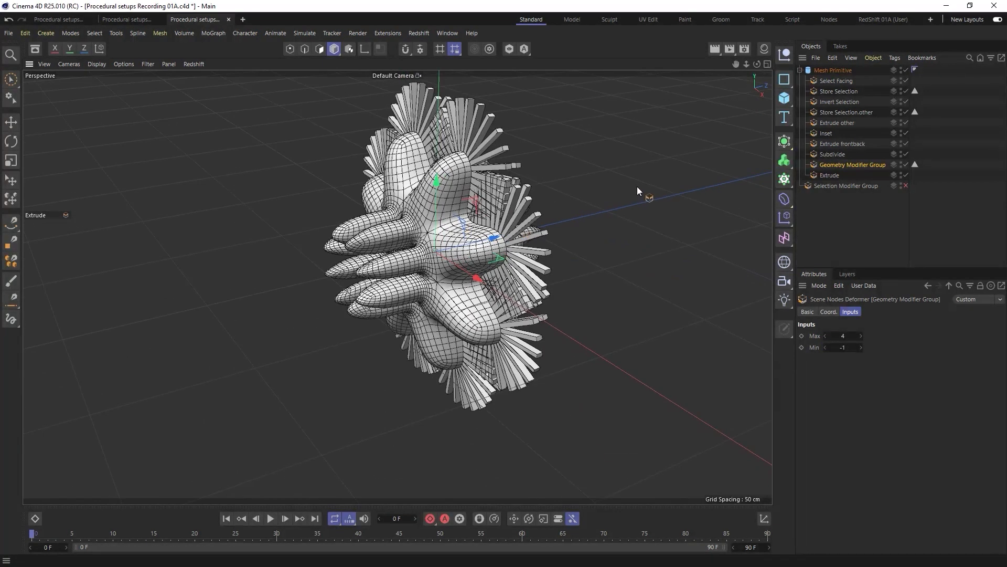
{"action": "left_click", "coordinate": [829, 175]}
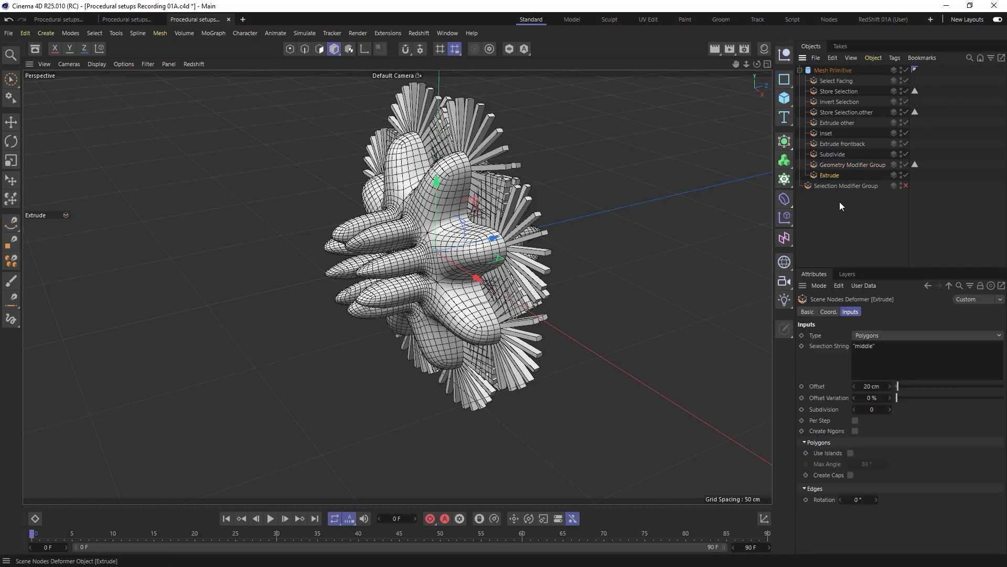
{"action": "left_click", "coordinate": [850, 452]}
{"action": "left_click_drag", "start_coordinate": [530, 210], "coordinate": [471, 217], "text": "alt"}
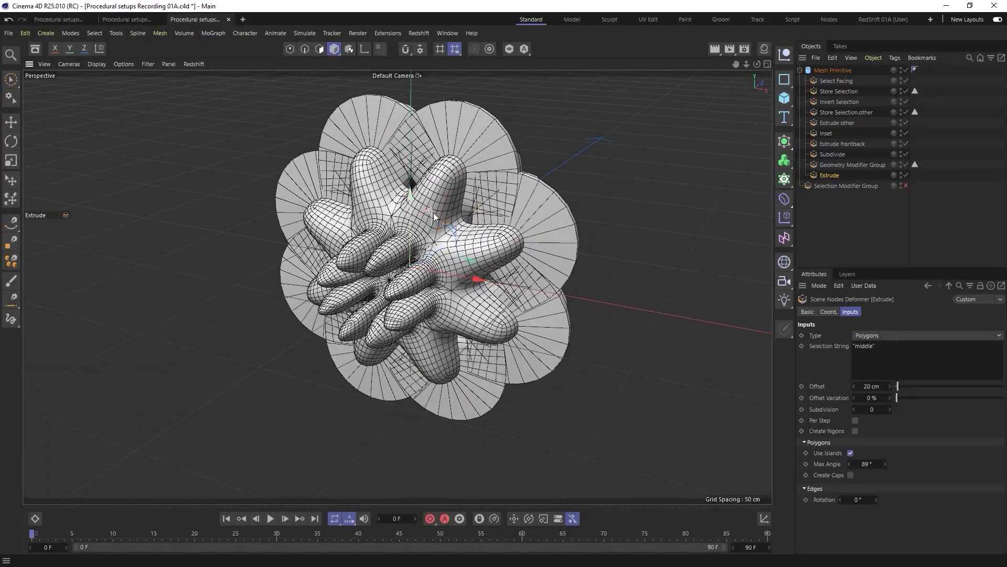
Step: Select the Selection Modifier Group, open the Asset Browser and make its thumbnails slightly smaller
{"action": "left_click", "coordinate": [810, 185]}
{"action": "left_click", "coordinate": [817, 165]}
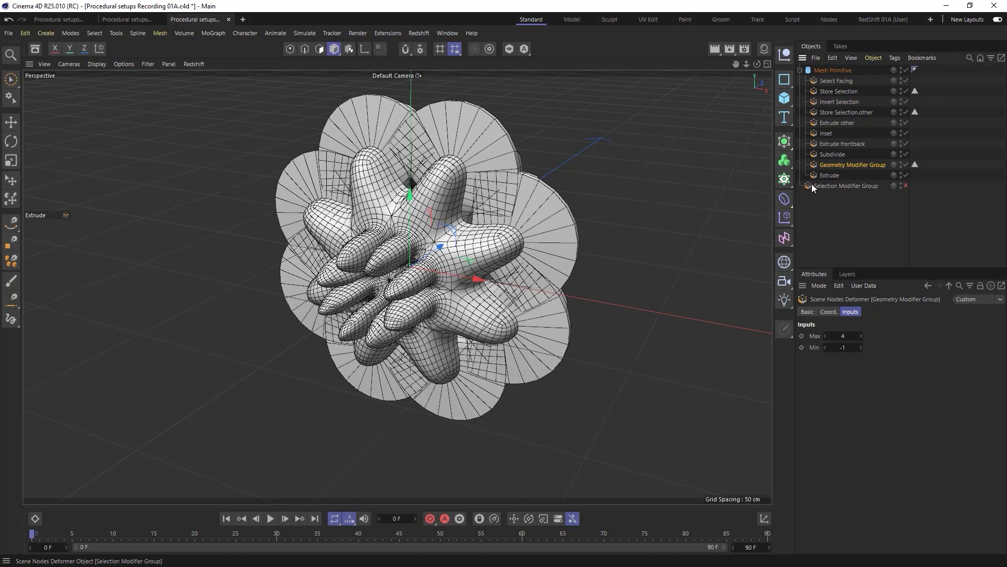
{"action": "left_click", "coordinate": [808, 185]}
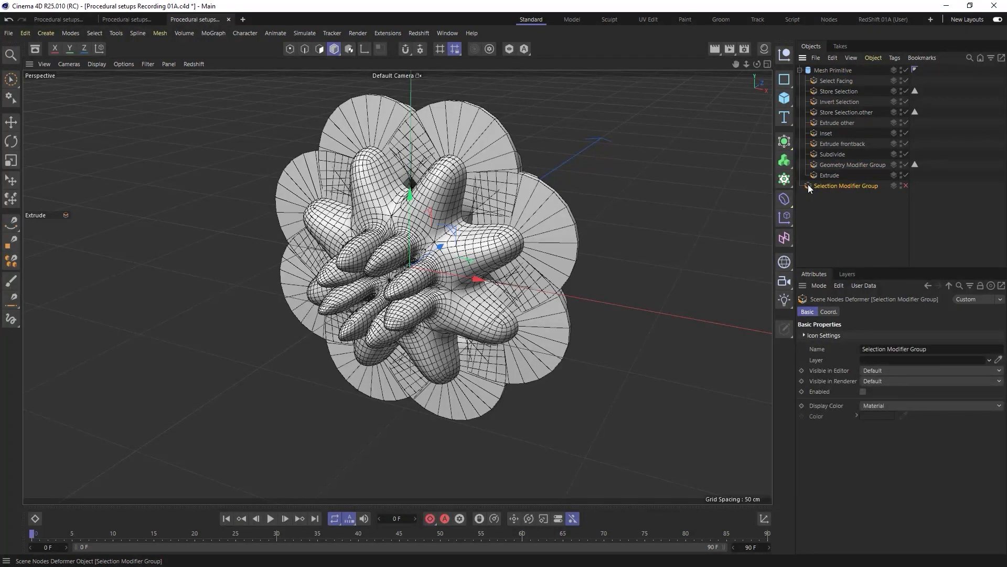
{"action": "left_click", "coordinate": [35, 49]}
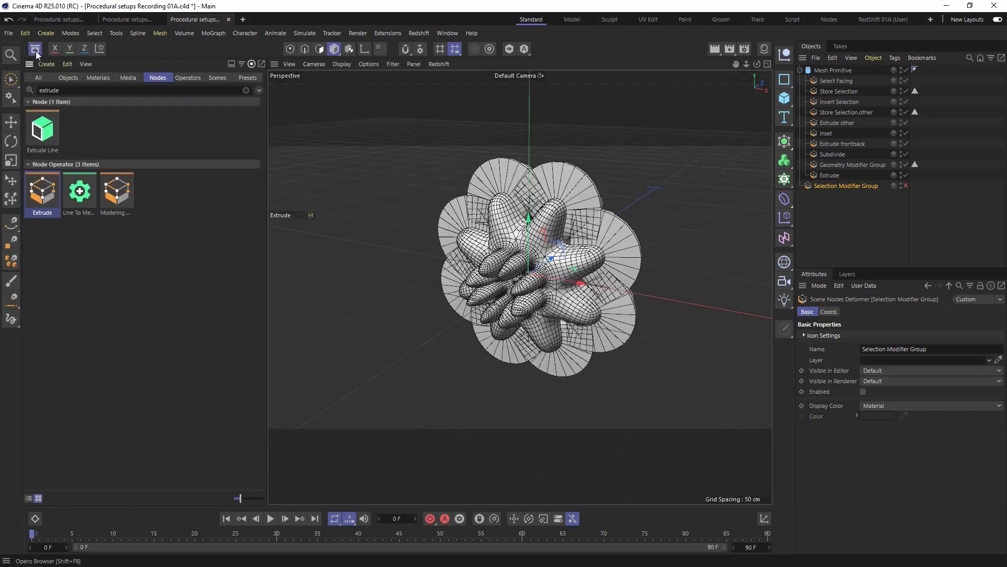
{"action": "left_click_drag", "start_coordinate": [240, 498], "coordinate": [238, 499]}
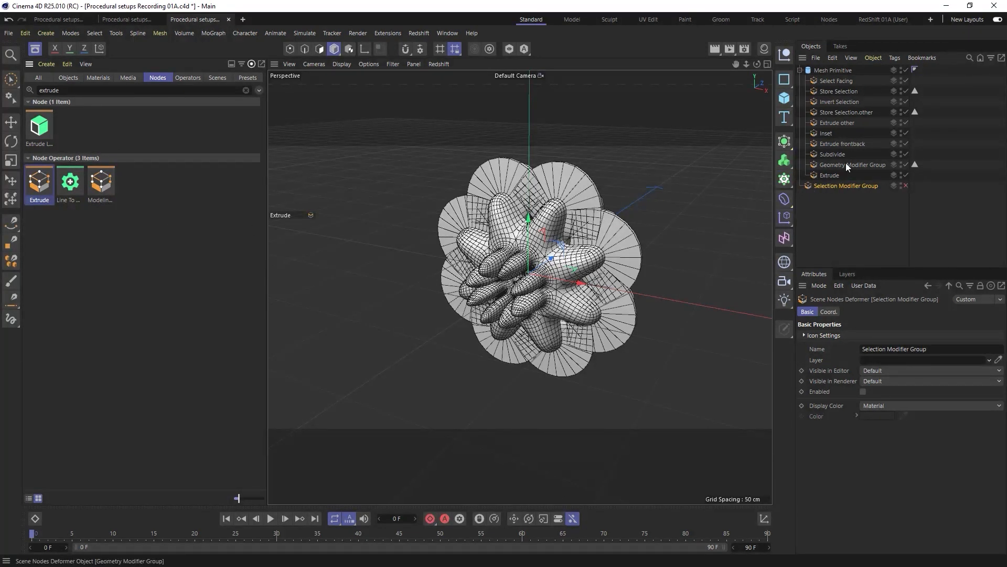
Step: Open the Geometry Modifier Group's node graph in an enlarged window and copy all of its nodes
{"action": "double_click", "coordinate": [814, 169]}
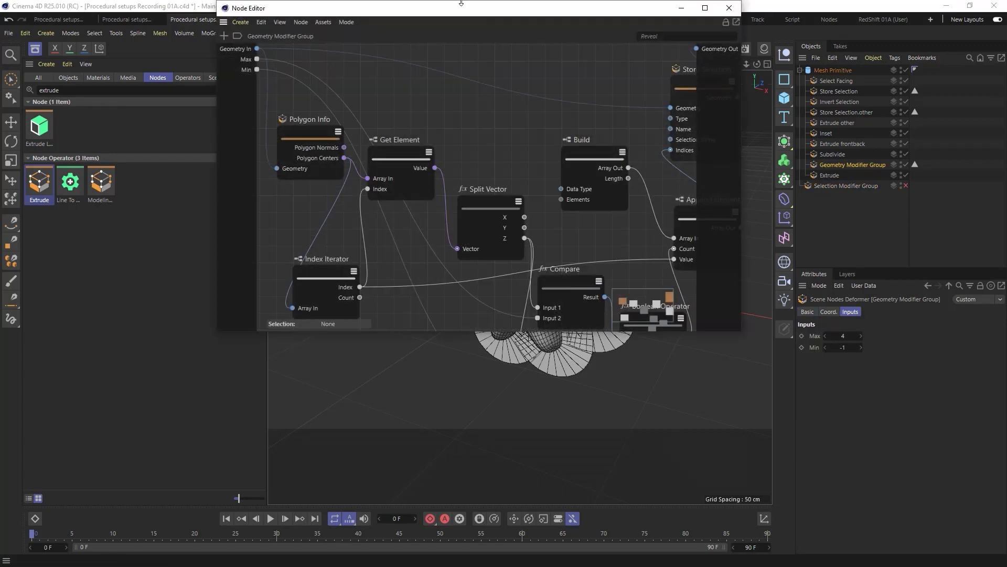
{"action": "left_click_drag", "start_coordinate": [446, 14], "coordinate": [333, 32]}
{"action": "left_click_drag", "start_coordinate": [622, 347], "coordinate": [813, 348]}
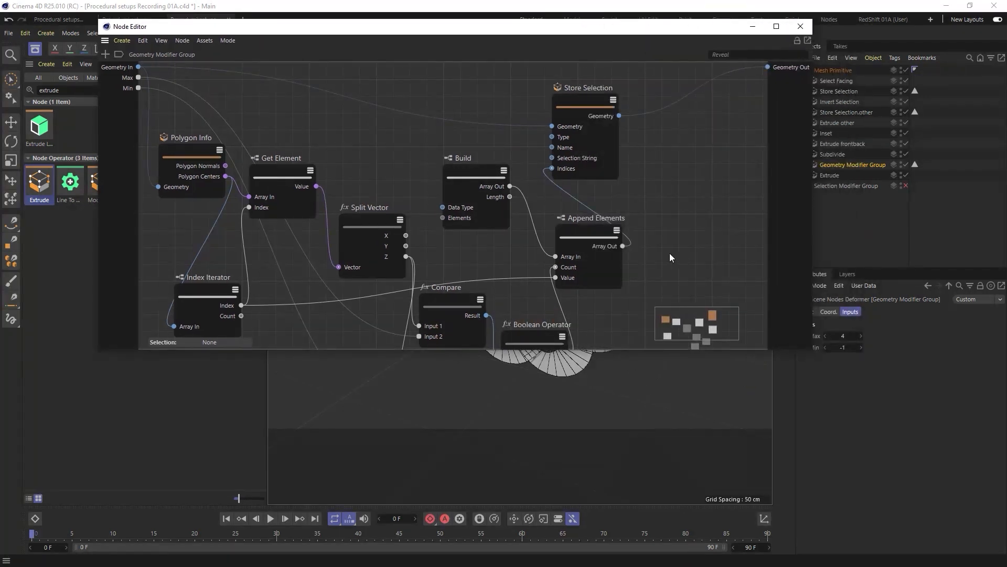
{"action": "key", "text": "ctrl+a"}
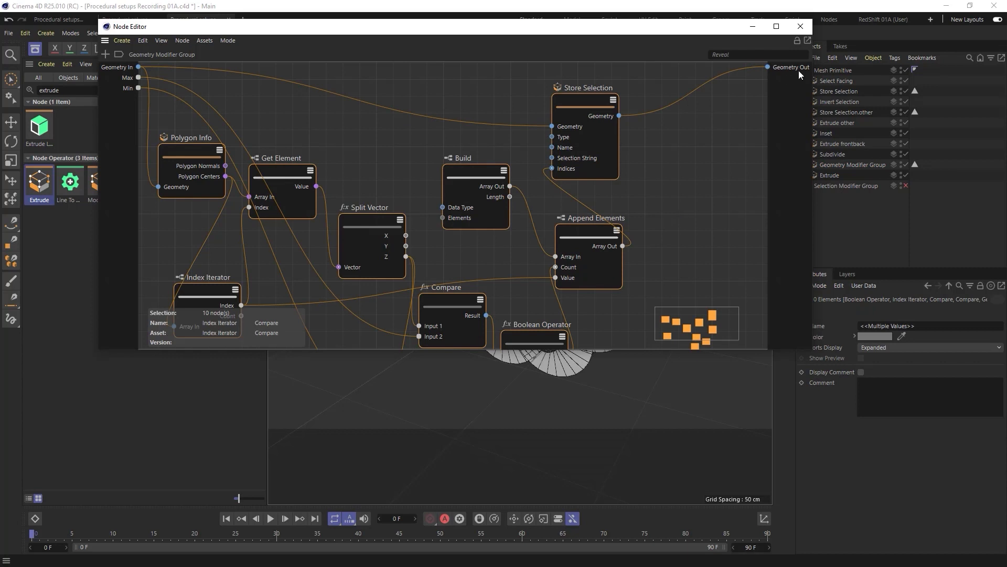
Step: Paste the copied nodes into the Selection Modifier Group's node graph and enable that group
{"action": "left_click", "coordinate": [799, 26]}
{"action": "left_click", "coordinate": [807, 185]}
{"action": "double_click", "coordinate": [807, 185]}
{"action": "left_click", "coordinate": [906, 186]}
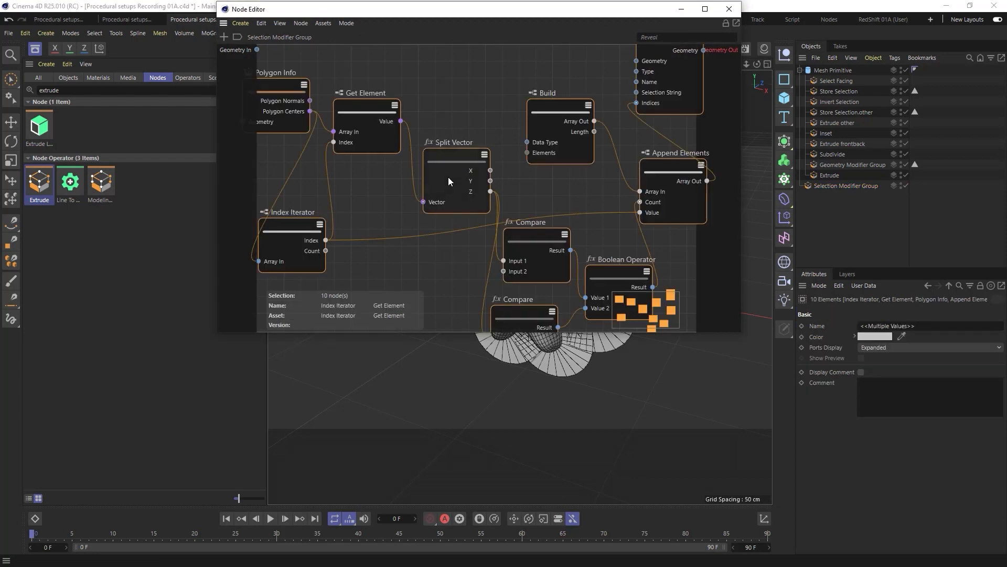
Step: Connect Geometry In to Polygon Info's Geometry input, and Store Selection's Geometry output to Geometry Out, in the Selection Modifier Group
{"action": "left_click_drag", "start_coordinate": [288, 11], "coordinate": [243, 29]}
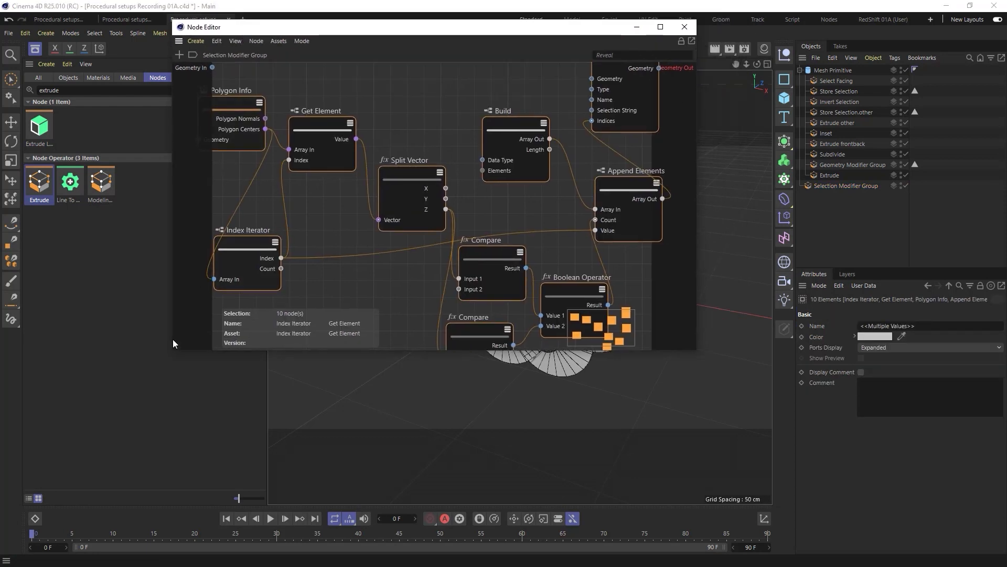
{"action": "left_click", "coordinate": [173, 348]}
{"action": "left_click_drag", "start_coordinate": [173, 350], "coordinate": [107, 461]}
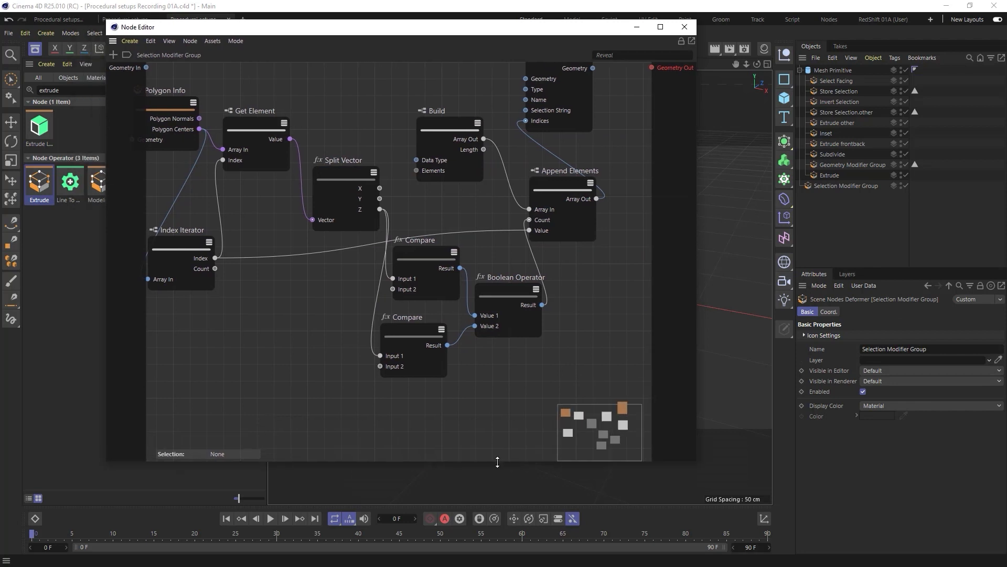
{"action": "middle_click_drag", "start_coordinate": [291, 243], "coordinate": [378, 296]}
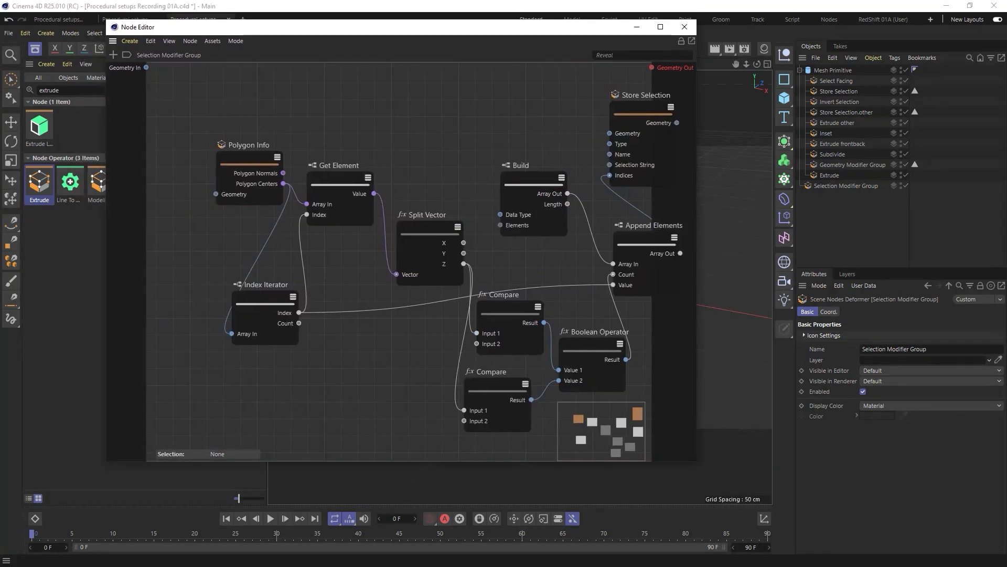
{"action": "left_click_drag", "start_coordinate": [146, 67], "coordinate": [218, 193]}
{"action": "middle_click_drag", "start_coordinate": [255, 169], "coordinate": [87, 166]}
{"action": "left_click_drag", "start_coordinate": [511, 120], "coordinate": [652, 68]}
{"action": "middle_click_drag", "start_coordinate": [344, 282], "coordinate": [558, 257]}
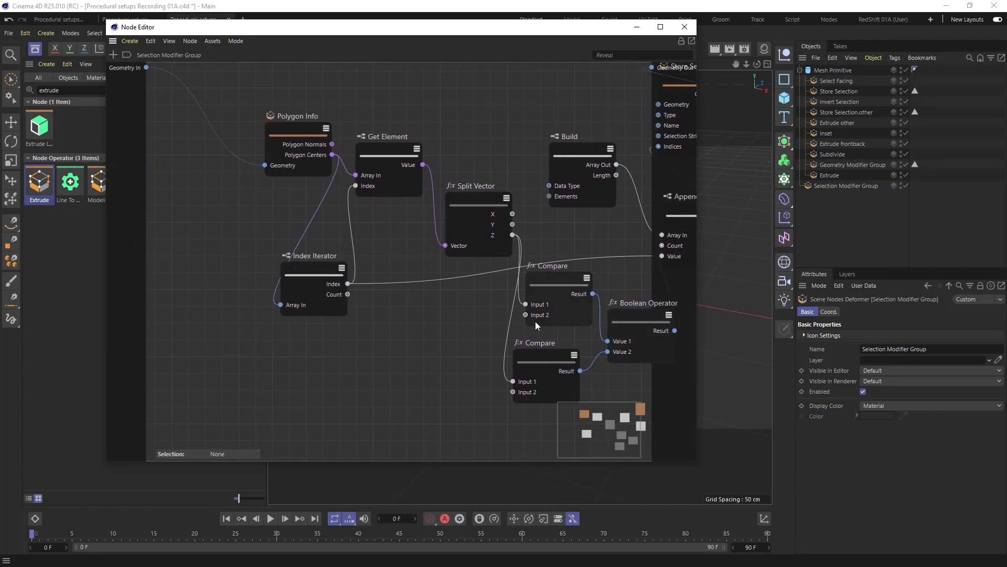
Step: Expose the first Compare node's Input 2 as a group input and rename it Max
{"action": "left_click_drag", "start_coordinate": [459, 291], "coordinate": [134, 140]}
{"action": "left_click", "coordinate": [146, 145]}
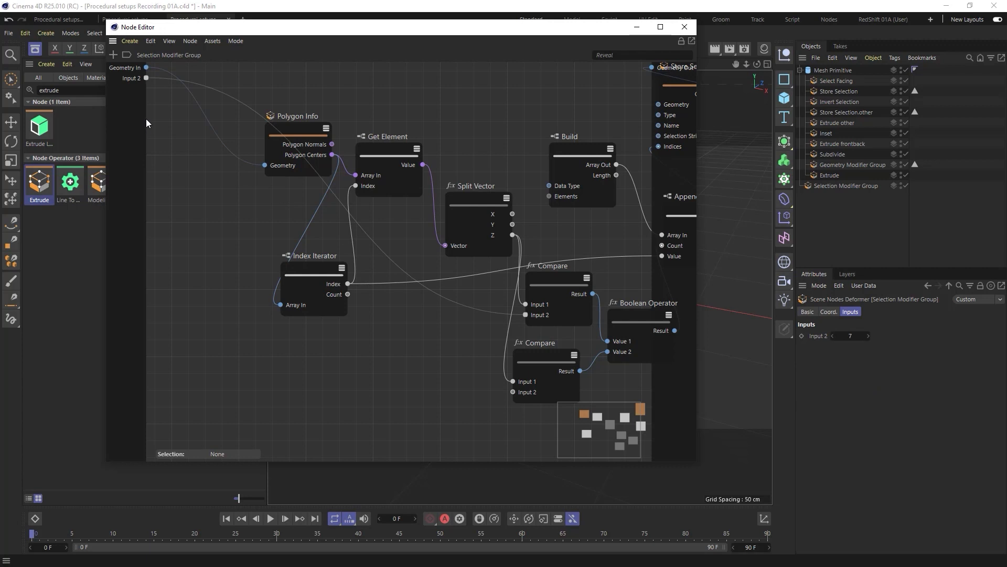
{"action": "left_click", "coordinate": [134, 80]}
{"action": "double_click", "coordinate": [133, 79]}
{"action": "type", "text": "Max"}
{"action": "key", "text": "Return"}
Step: Expose the second Compare node's Input 2 as a group input named Min and close the node graph
{"action": "left_click_drag", "start_coordinate": [513, 392], "coordinate": [137, 118]}
{"action": "left_click", "coordinate": [141, 118]}
{"action": "double_click", "coordinate": [128, 90]}
{"action": "type", "text": "Min"}
{"action": "key", "text": "Return"}
{"action": "left_click", "coordinate": [684, 28]}
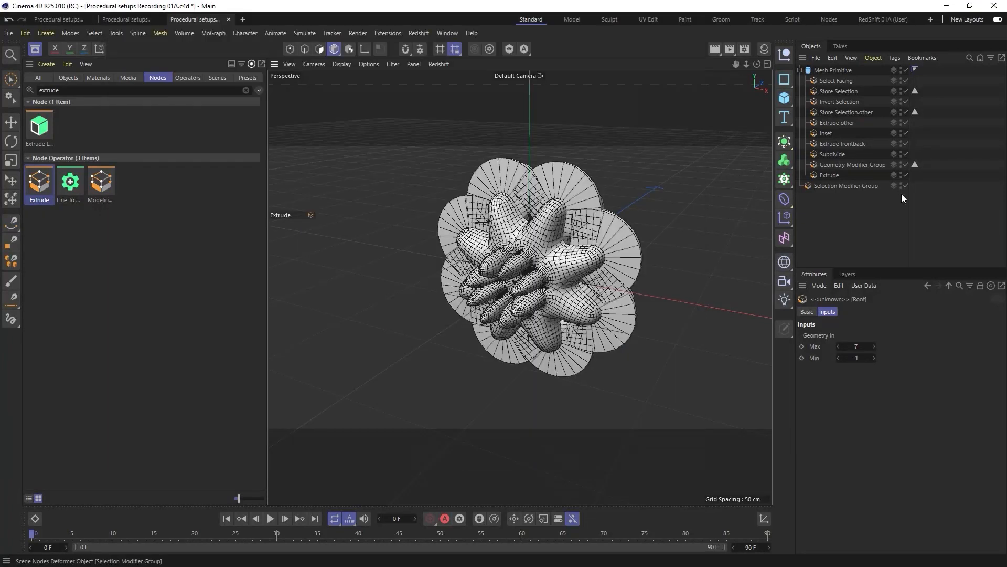
Step: Replace the Geometry Modifier Group under Mesh Primitive with the Selection Modifier Group, placed directly above Extrude
{"action": "left_click_drag", "start_coordinate": [829, 185], "coordinate": [839, 170]}
{"action": "left_click", "coordinate": [839, 167]}
{"action": "key", "text": "Delete"}
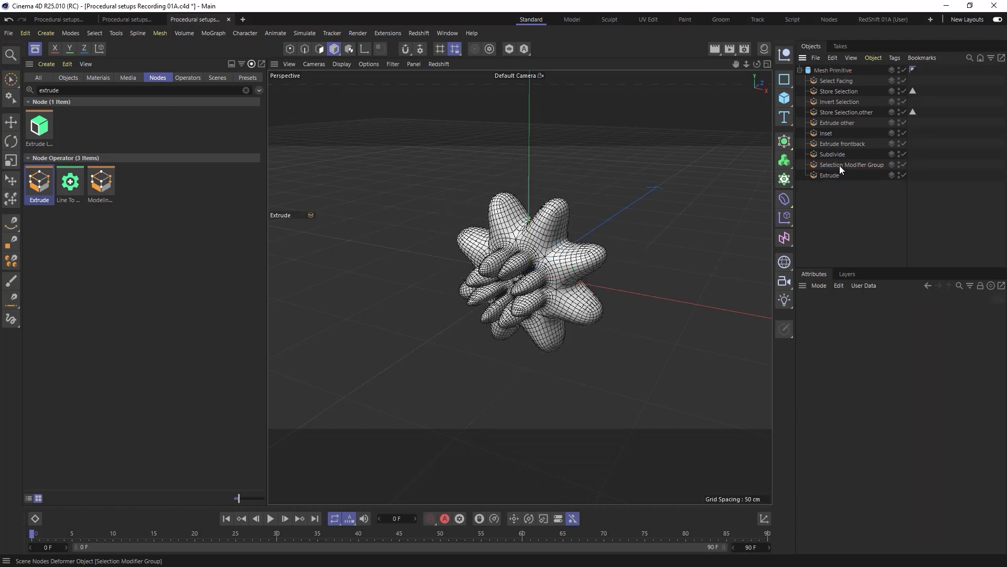
Step: Connect Geometry In to the Store Selection node's Geometry input in the Selection Modifier Group, then close the node graph
{"action": "double_click", "coordinate": [814, 165]}
{"action": "middle_click_drag", "start_coordinate": [685, 125], "coordinate": [416, 153]}
{"action": "middle_click_drag", "start_coordinate": [441, 262], "coordinate": [528, 256]}
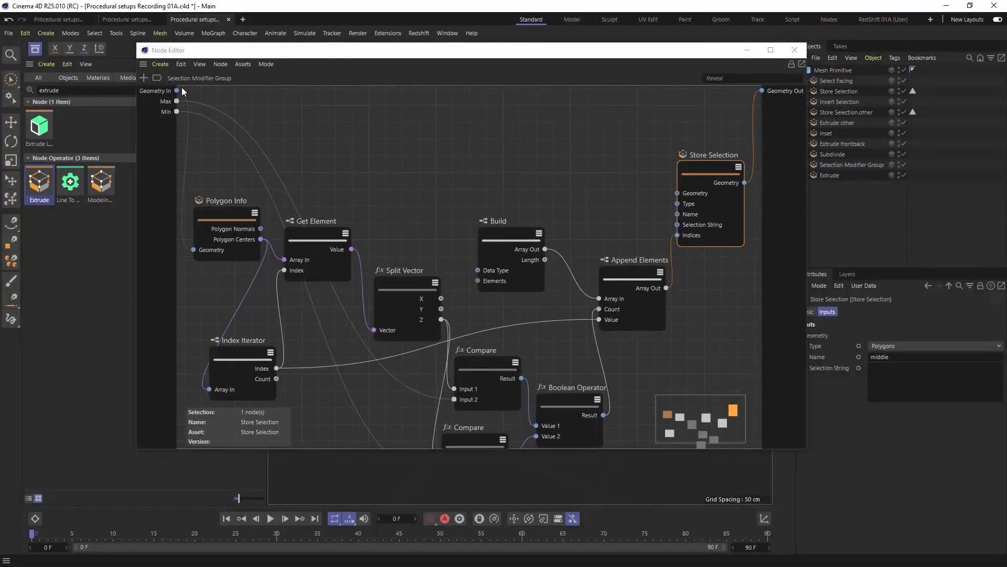
{"action": "left_click_drag", "start_coordinate": [176, 90], "coordinate": [677, 192]}
{"action": "left_click_drag", "start_coordinate": [714, 164], "coordinate": [667, 132]}
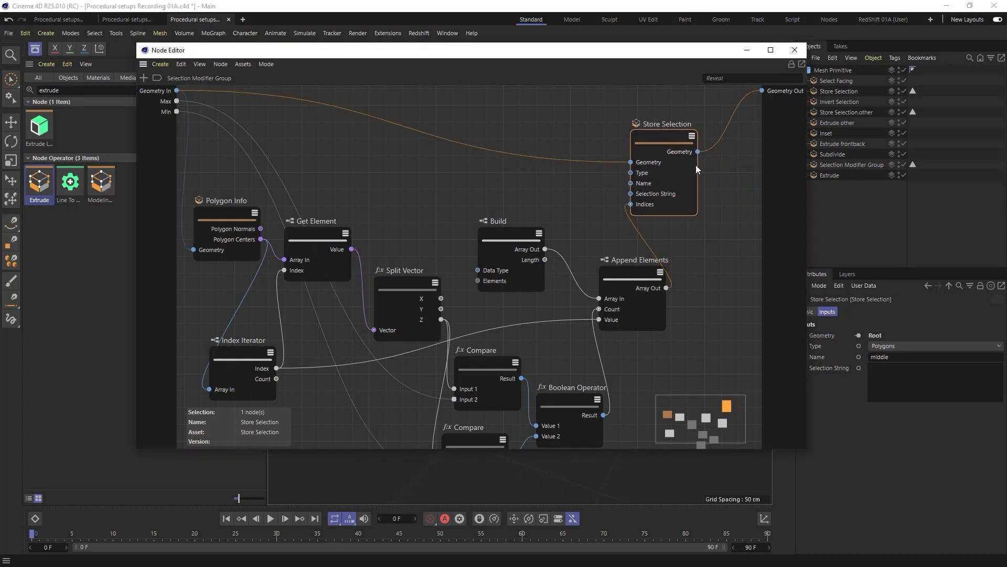
{"action": "double_click", "coordinate": [566, 160]}
{"action": "left_click_drag", "start_coordinate": [630, 162], "coordinate": [177, 92]}
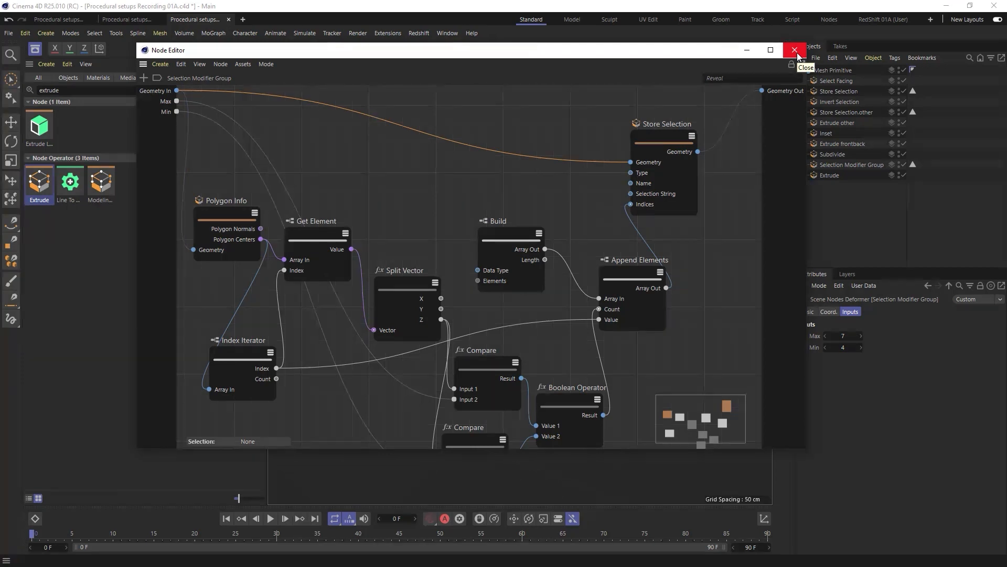
{"action": "left_click", "coordinate": [795, 50]}
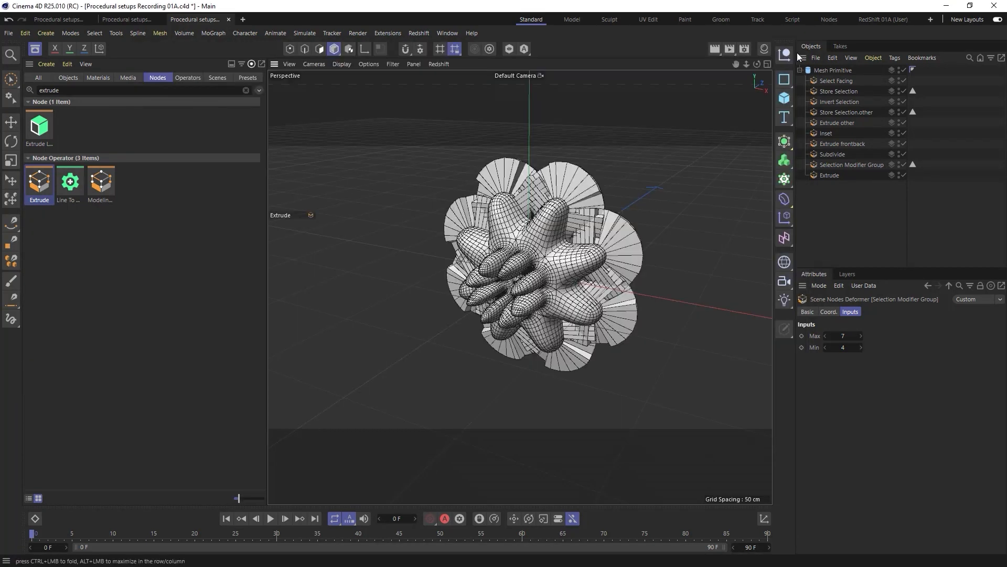
Step: Rename the Selection Modifier Group to "Select Close to Z"
{"action": "mouse_move", "coordinate": [546, 223]}
{"action": "left_mouse_down", "text": "alt"}
{"action": "mouse_move", "coordinate": [713, 251]}
{"action": "mouse_move", "coordinate": [625, 231]}
{"action": "mouse_move", "coordinate": [434, 229]}
{"action": "mouse_move", "coordinate": [576, 234]}
{"action": "mouse_move", "coordinate": [546, 214]}
{"action": "left_mouse_up", "text": "alt"}
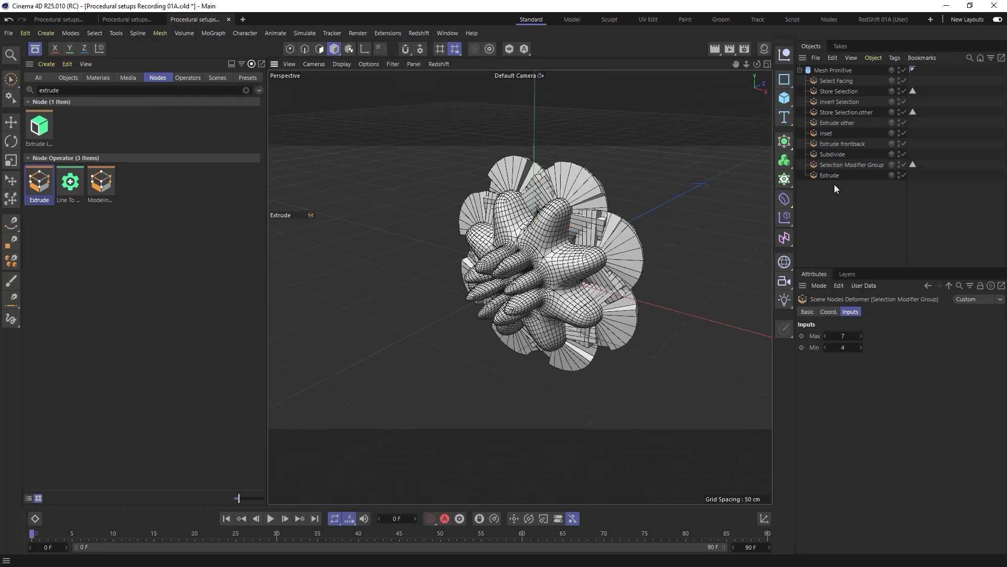
{"action": "double_click", "coordinate": [830, 164]}
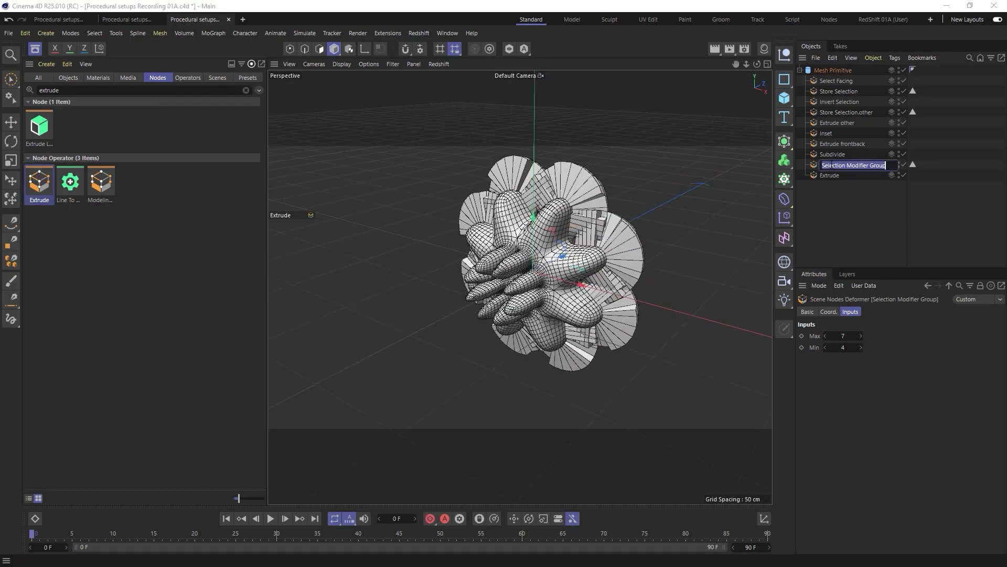
{"action": "type", "text": "Select"}
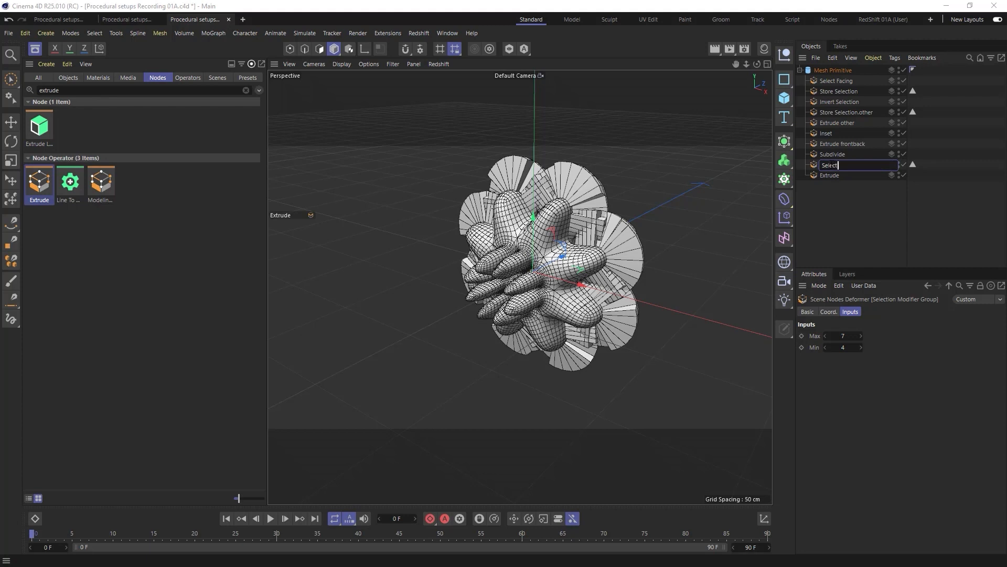
{"action": "type", "text": " Close to Z"}
{"action": "key", "text": "Return"}
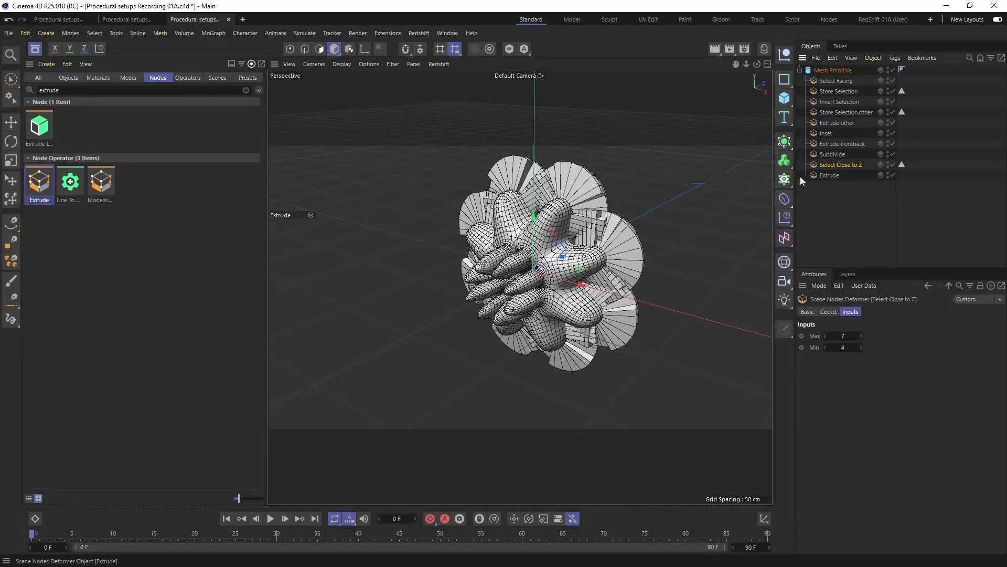
Step: Search the node assets for "subdivide" and add a Subdivide modifier under Mesh Primitive, directly below Extrude
{"action": "left_click_drag", "start_coordinate": [68, 90], "coordinate": [16, 87]}
{"action": "type", "text": "s"}
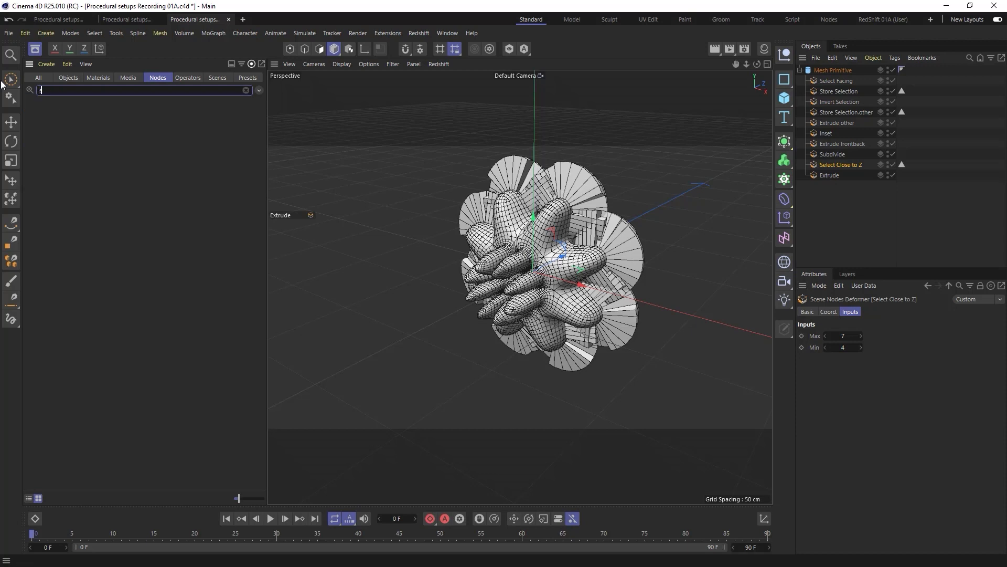
{"action": "type", "text": "ubdivide"}
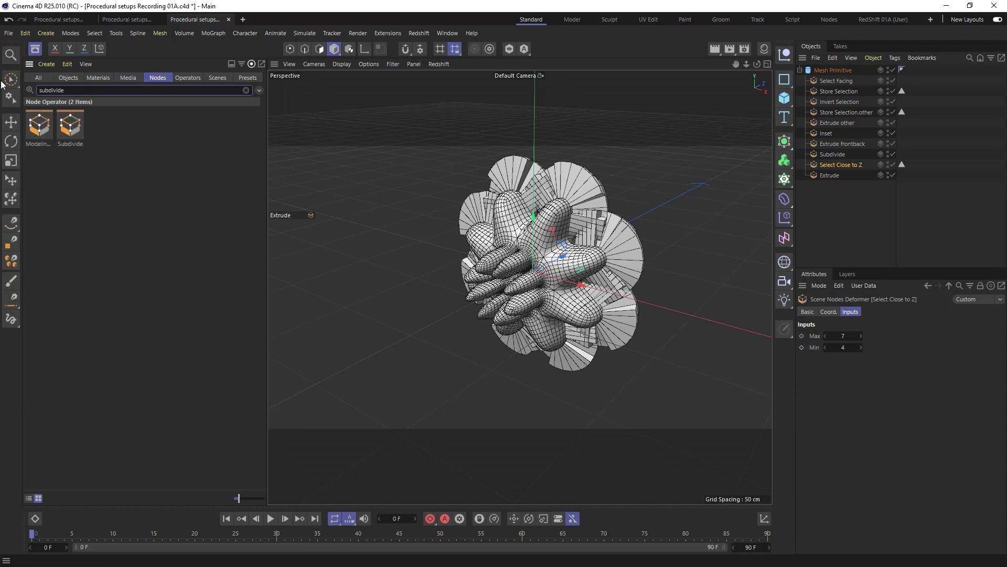
{"action": "left_click_drag", "start_coordinate": [76, 134], "coordinate": [839, 177]}
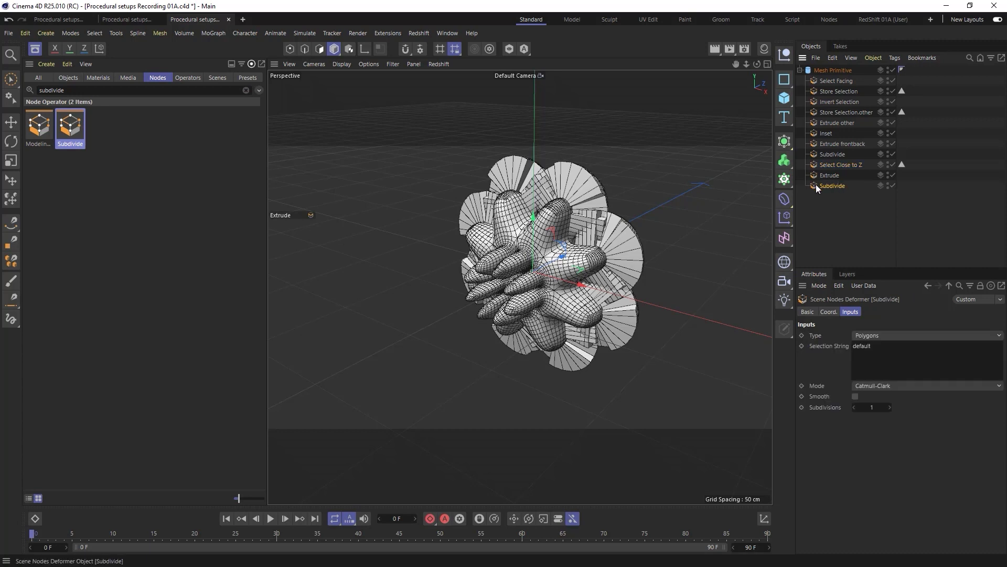
Step: Set the new Subdivide modifier's Selection String to "all" and enable Smooth
{"action": "double_click", "coordinate": [861, 345]}
{"action": "type", "text": "all"}
{"action": "left_click", "coordinate": [834, 364]}
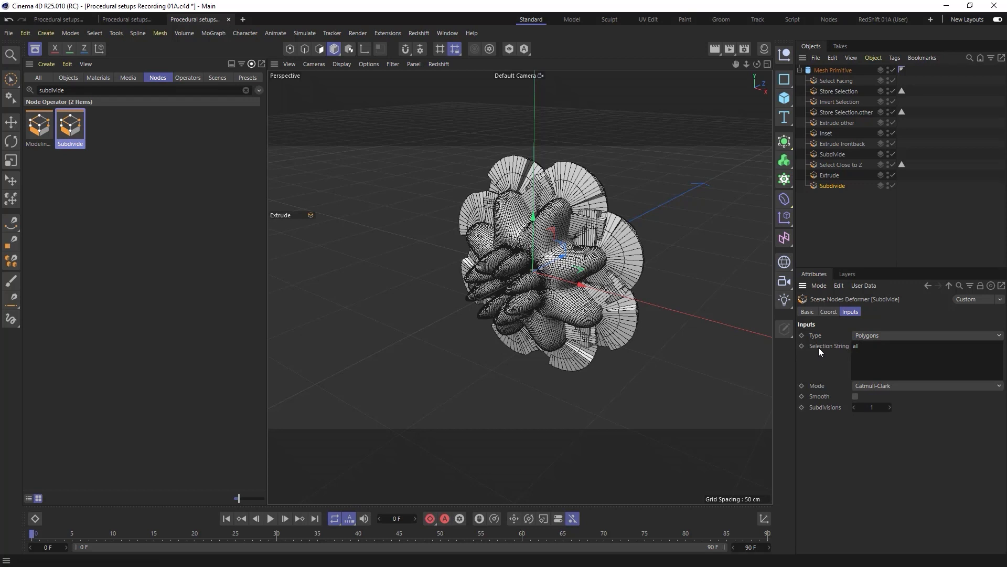
{"action": "left_click", "coordinate": [855, 396]}
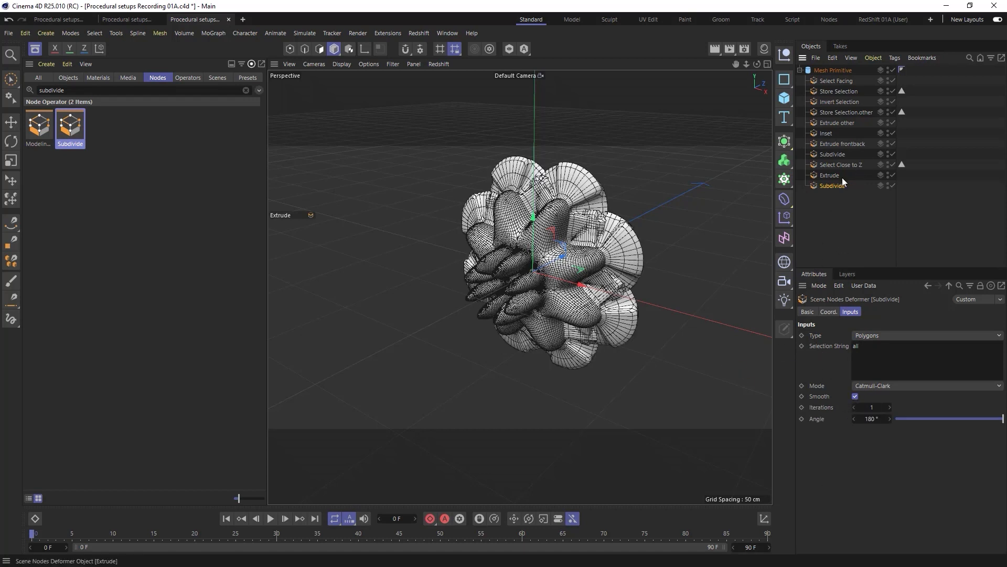
Step: Set Select Close to Z to a Max of 15 and a Min of -15
{"action": "left_click", "coordinate": [816, 165]}
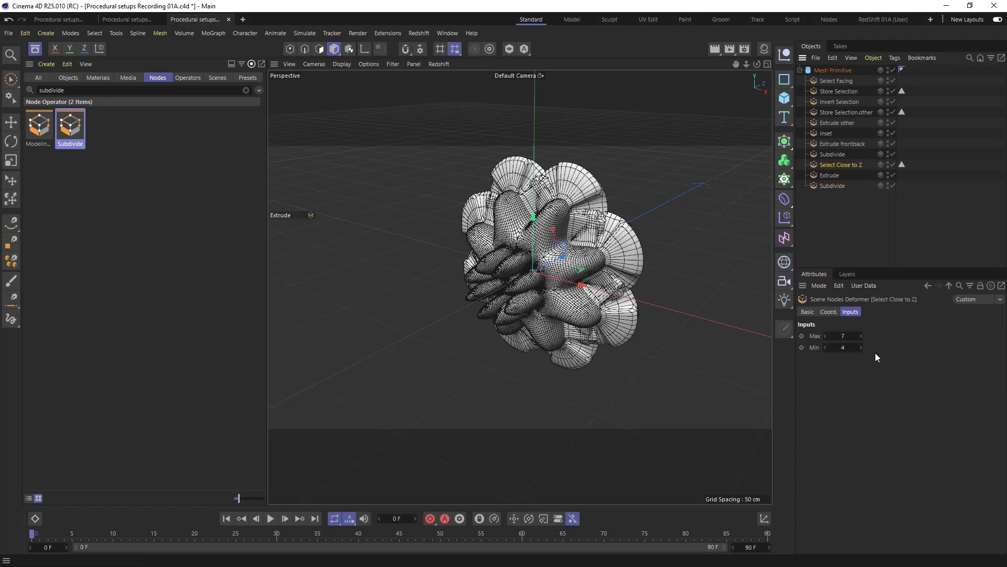
{"action": "left_click", "coordinate": [843, 336]}
{"action": "key", "text": "Tab"}
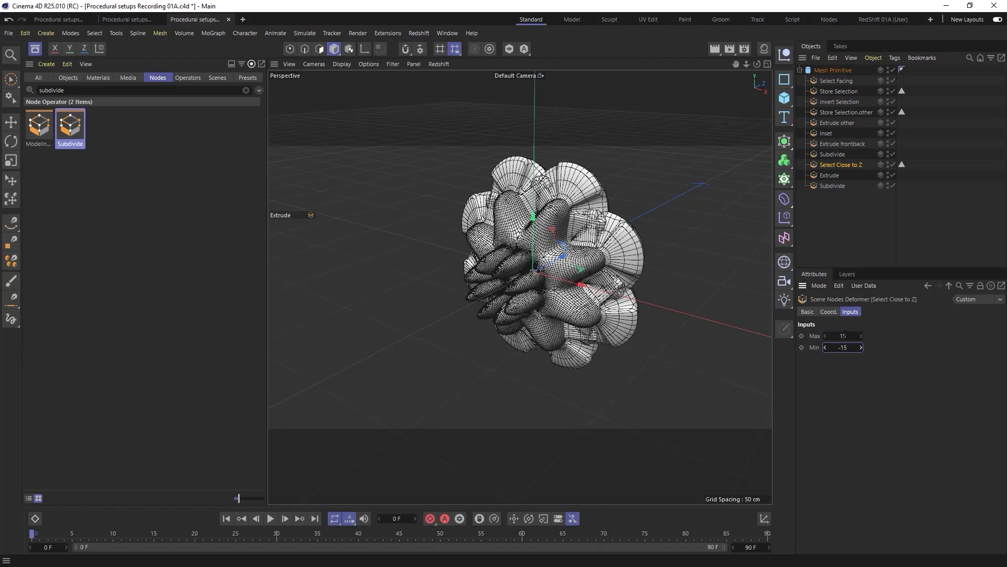
{"action": "key", "text": "Return"}
{"action": "left_click", "coordinate": [830, 247]}
{"action": "left_click_drag", "start_coordinate": [584, 251], "coordinate": [524, 261], "text": "alt"}
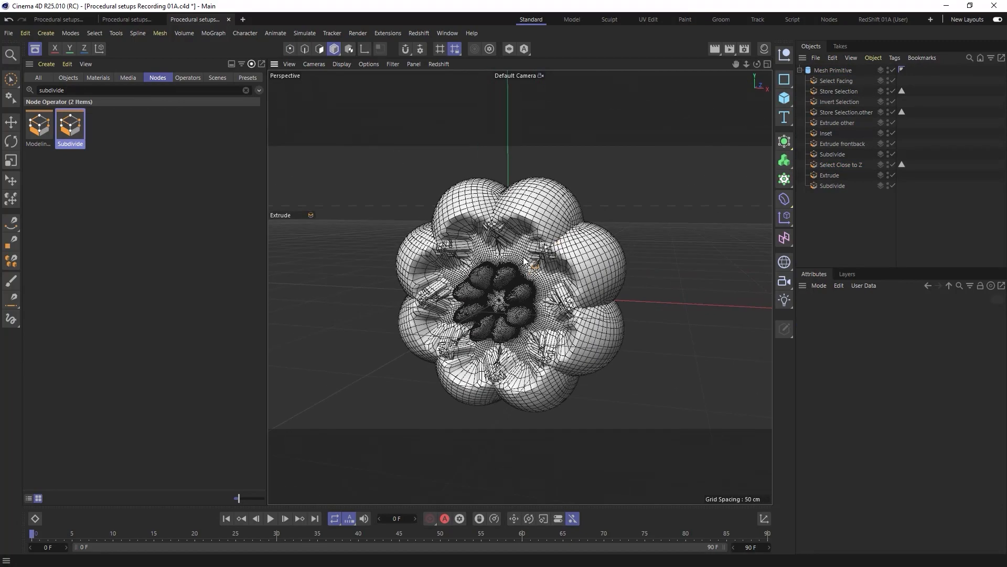
Step: Try 2 iterations on the Subdivide modifier below Extrude and return the value to 1
{"action": "left_click", "coordinate": [817, 186]}
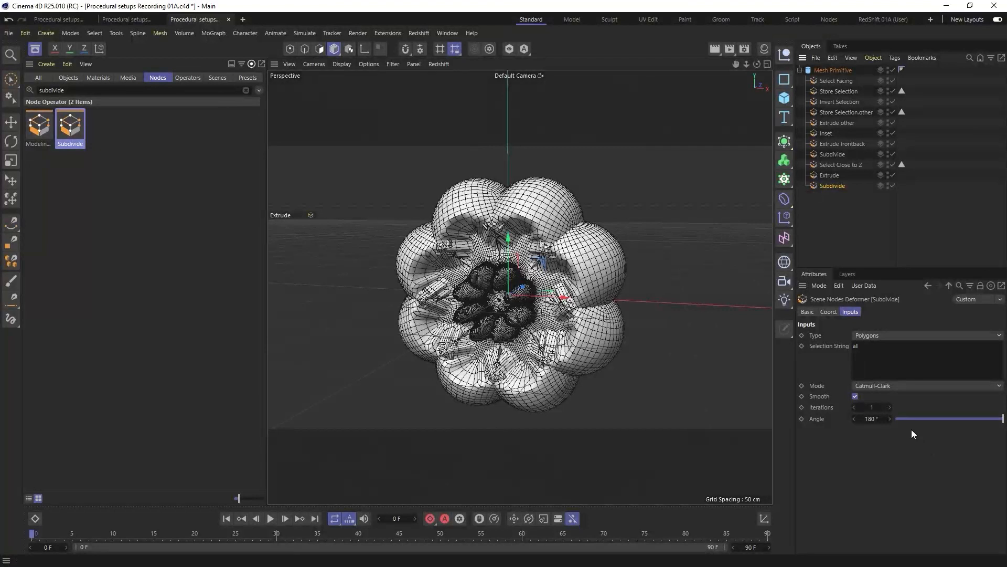
{"action": "left_click", "coordinate": [890, 407]}
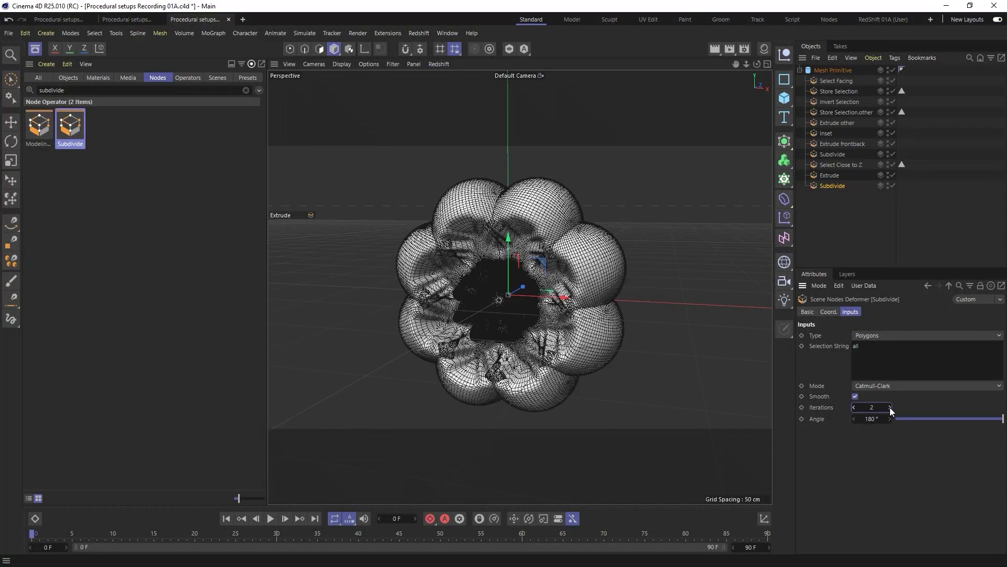
{"action": "left_click", "coordinate": [854, 407]}
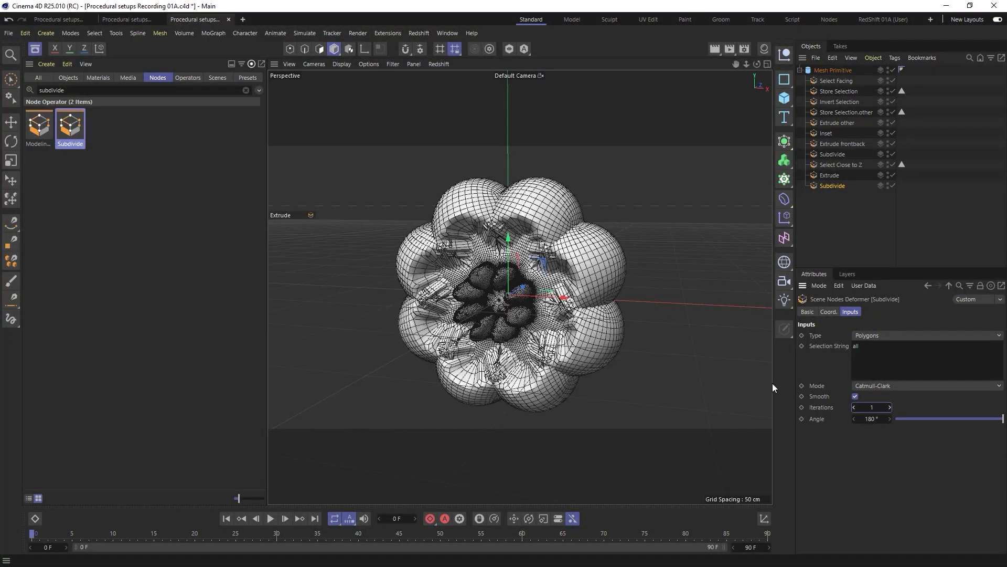
{"action": "left_click", "coordinate": [839, 207]}
{"action": "left_click_drag", "start_coordinate": [553, 266], "coordinate": [596, 274], "text": "alt"}
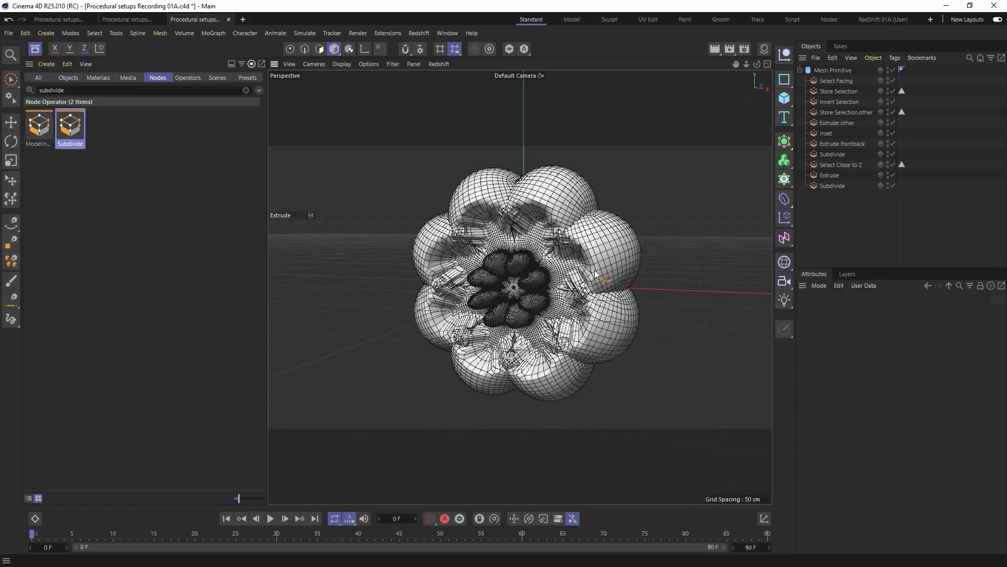
{"action": "left_click", "coordinate": [816, 185]}
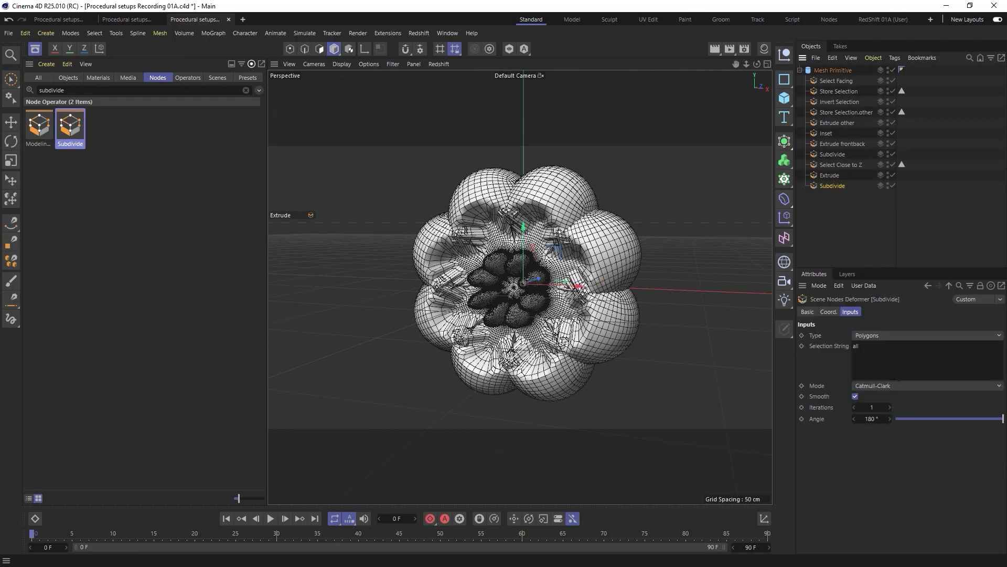
Step: Add a Smoothing deformer and place it under Mesh Primitive, below the last Subdivide modifier
{"action": "left_click", "coordinate": [872, 235]}
{"action": "right_click_drag", "start_coordinate": [522, 276], "coordinate": [655, 269], "text": "alt"}
{"action": "key", "text": "h"}
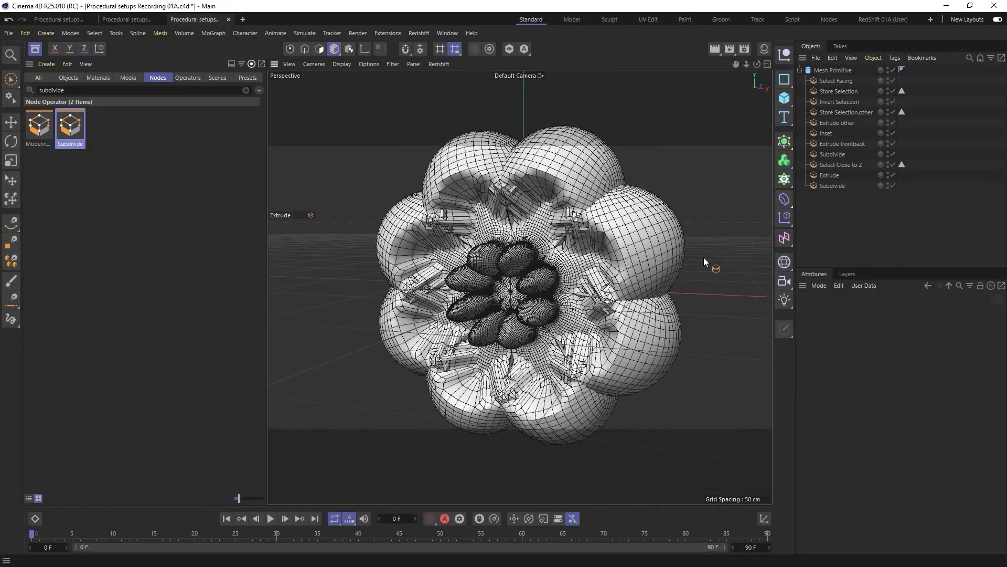
{"action": "left_click", "coordinate": [784, 200]}
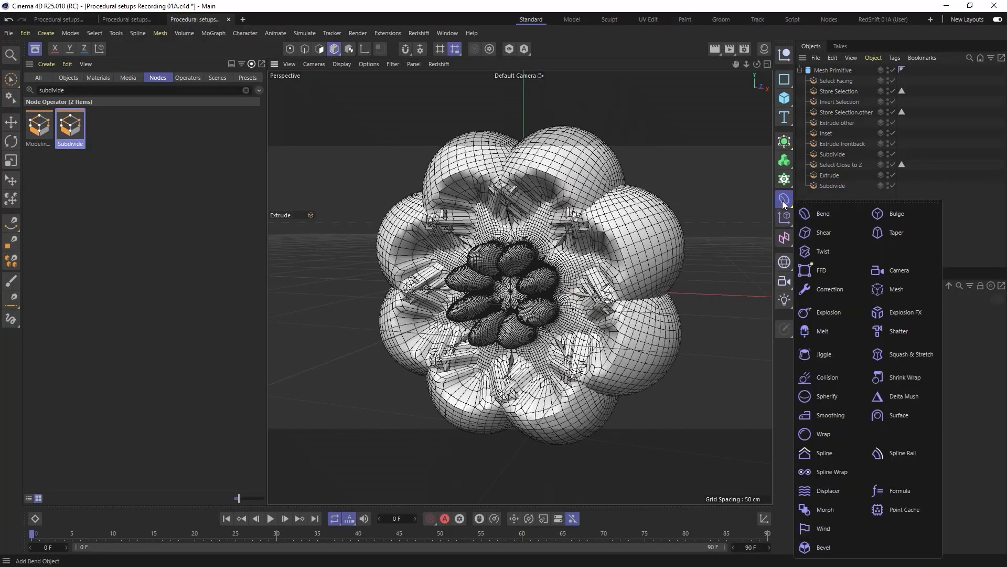
{"action": "left_click", "coordinate": [831, 415]}
{"action": "left_click_drag", "start_coordinate": [829, 70], "coordinate": [829, 197]}
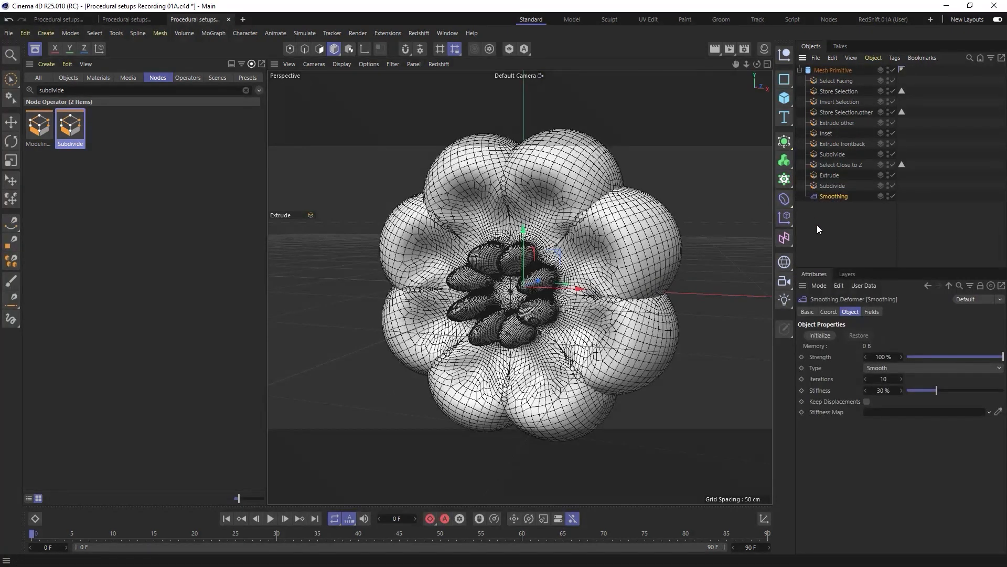
Step: Narrow the Select Close to Z range to a Max of 5 and a Min of -5
{"action": "left_click_drag", "start_coordinate": [577, 232], "coordinate": [619, 242], "text": "alt"}
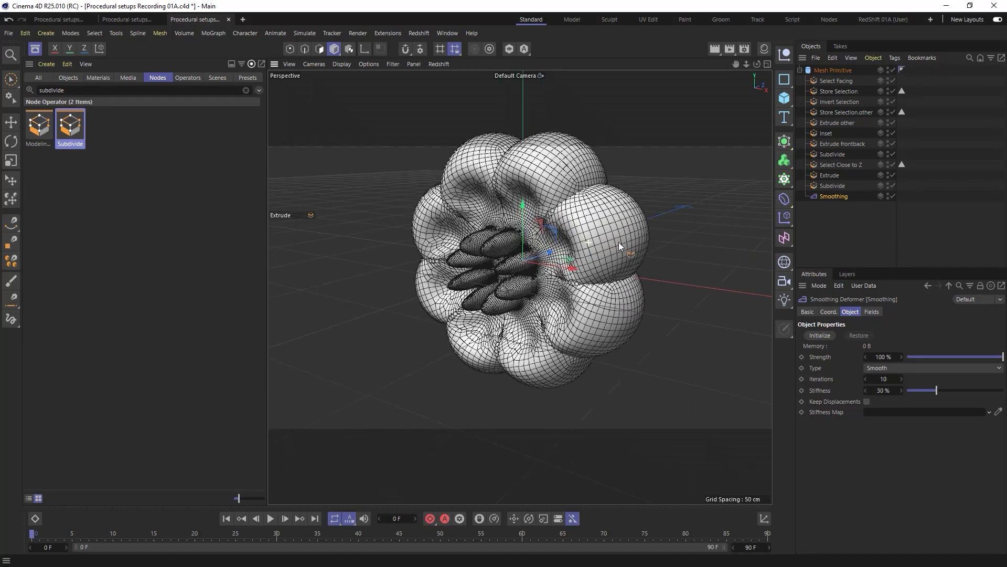
{"action": "left_click", "coordinate": [818, 165]}
{"action": "double_click", "coordinate": [842, 336]}
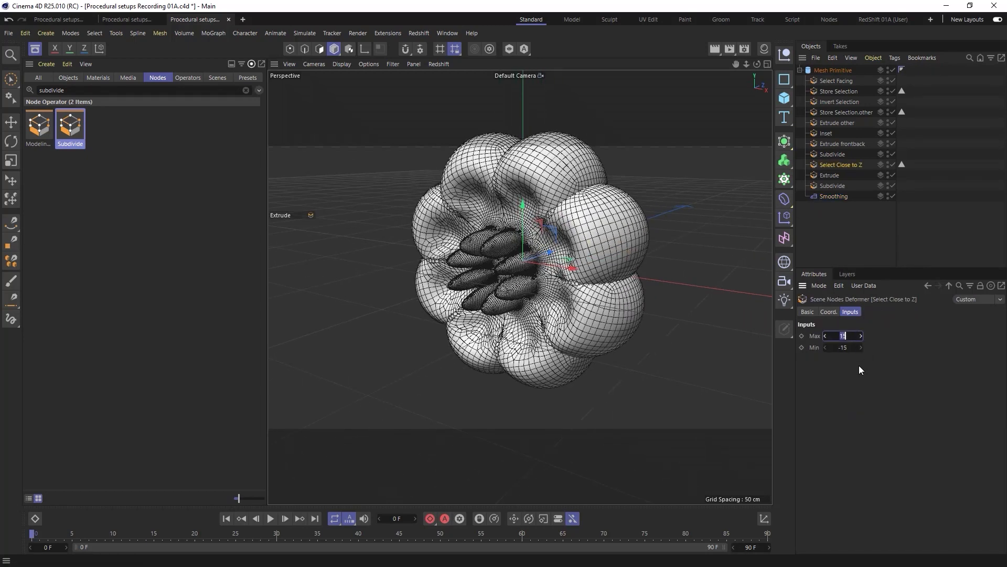
{"action": "type", "text": "5"}
{"action": "key", "text": "Tab"}
{"action": "key", "text": "Return"}
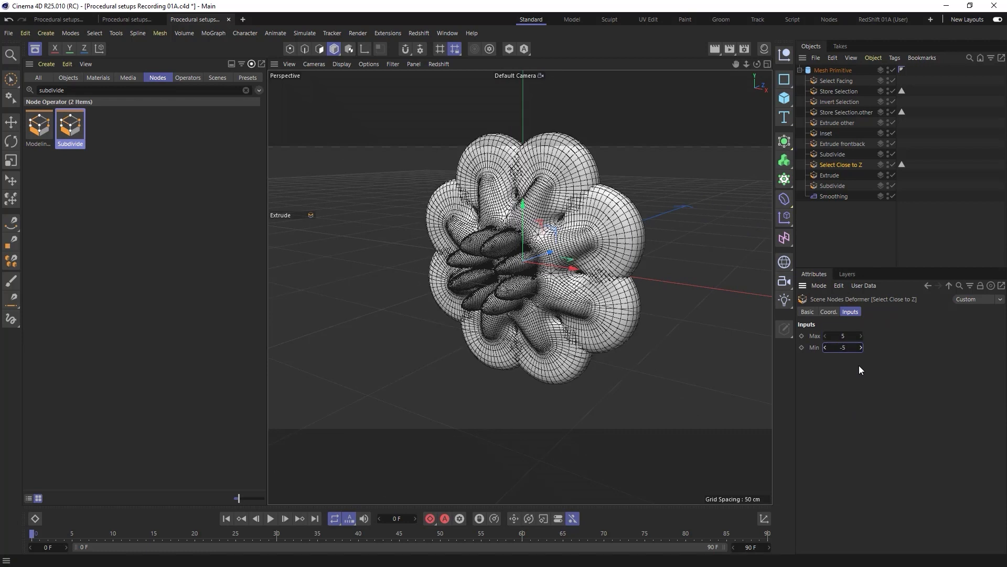
{"action": "left_click", "coordinate": [903, 237]}
{"action": "left_click_drag", "start_coordinate": [514, 237], "coordinate": [529, 267], "text": "alt"}
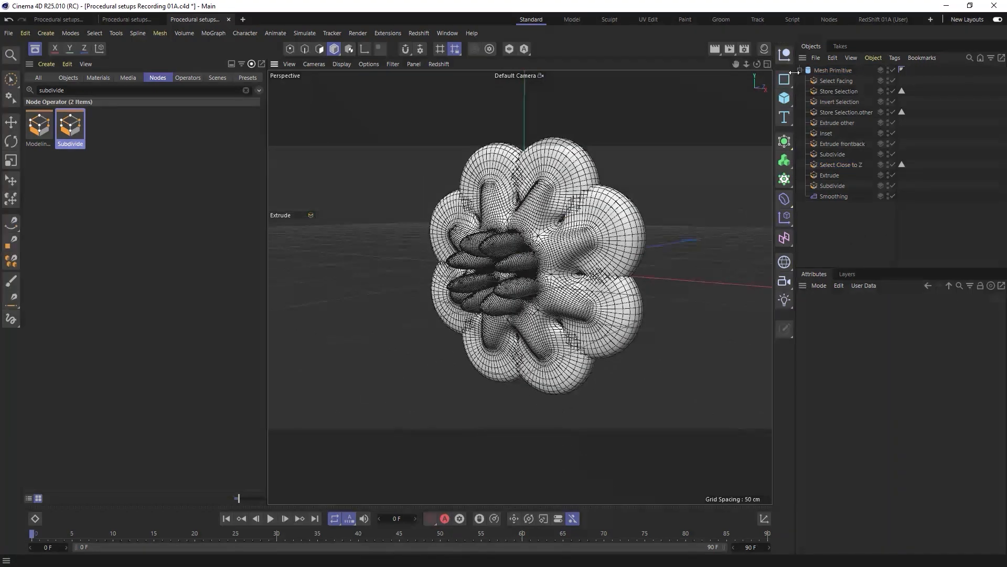
Step: Change the Mesh Primitive's Primitive Type to Capsule and save the project
{"action": "left_click", "coordinate": [808, 72]}
{"action": "left_click", "coordinate": [877, 344]}
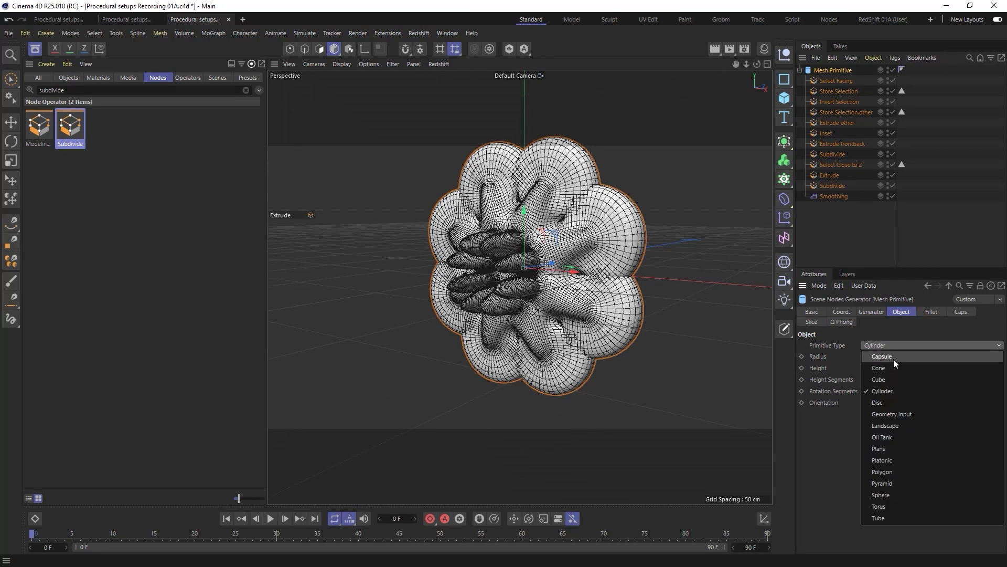
{"action": "left_click", "coordinate": [893, 357]}
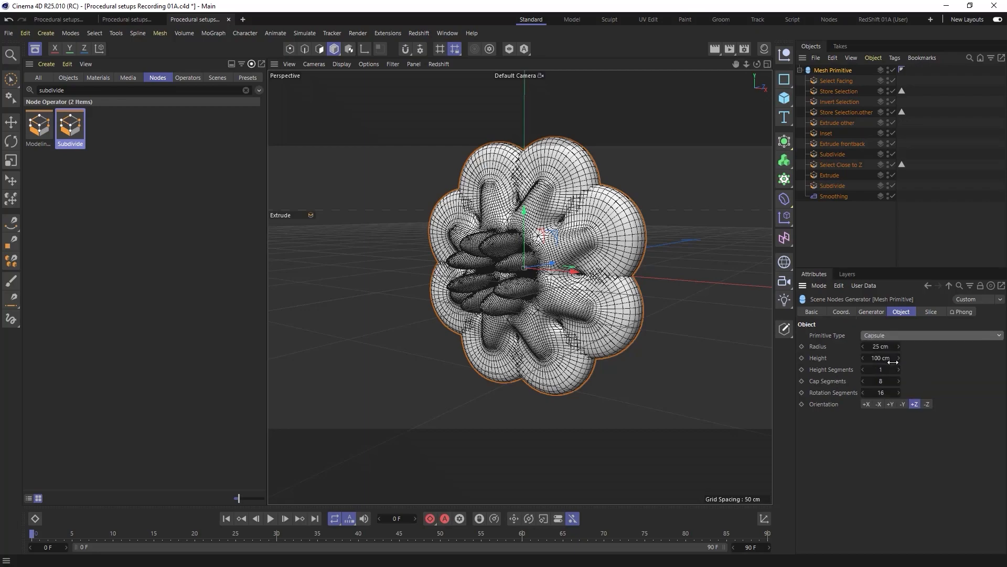
{"action": "left_click_drag", "start_coordinate": [549, 271], "coordinate": [572, 241], "text": "alt"}
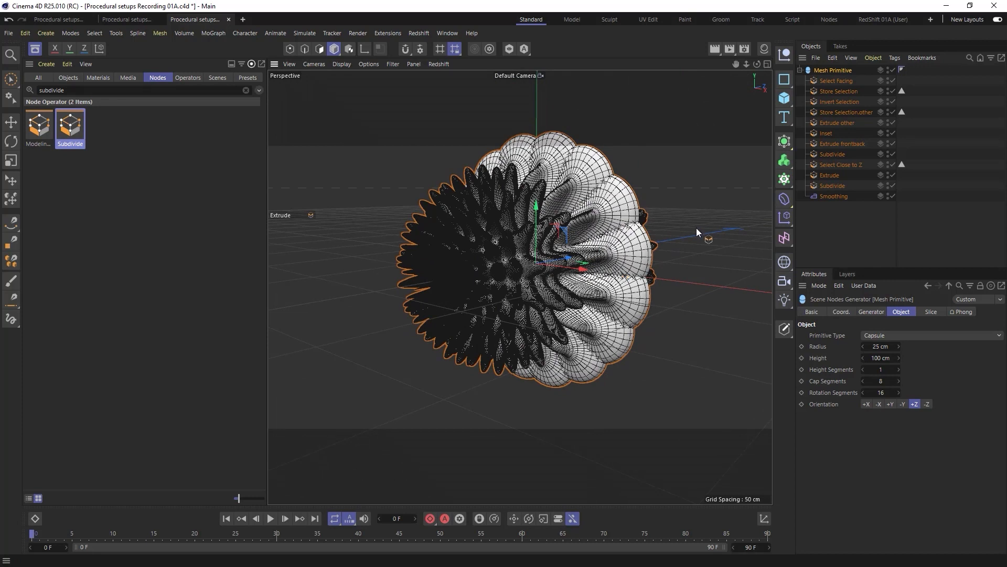
{"action": "key", "text": "ctrl+s"}
Step: Set the Mesh Primitive's type to Cylinder, try 3 rotation segments and raise them to 4
{"action": "left_click", "coordinate": [808, 70]}
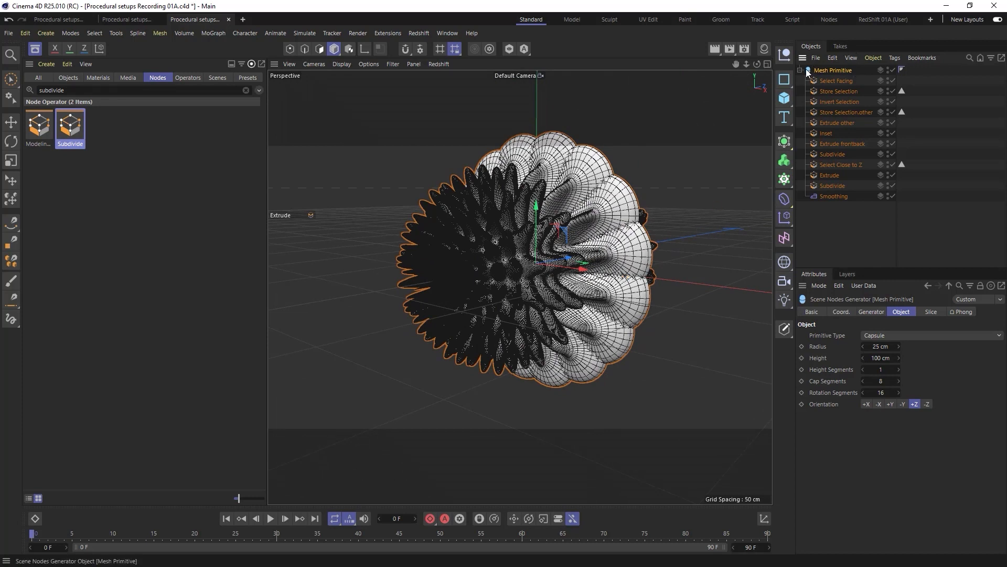
{"action": "left_click", "coordinate": [874, 338]}
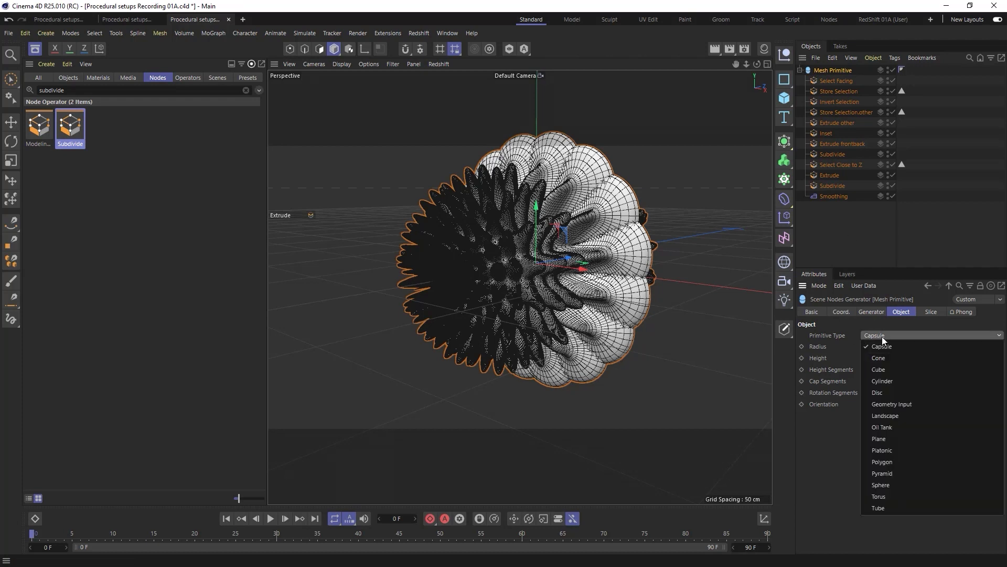
{"action": "left_click", "coordinate": [892, 373]}
{"action": "double_click", "coordinate": [886, 391]}
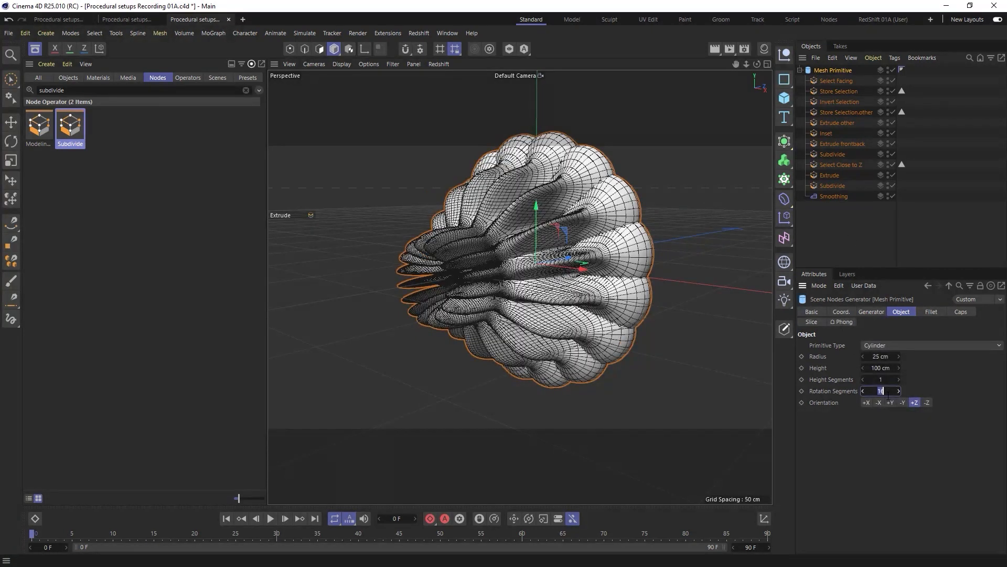
{"action": "type", "text": "3"}
{"action": "key", "text": "Return"}
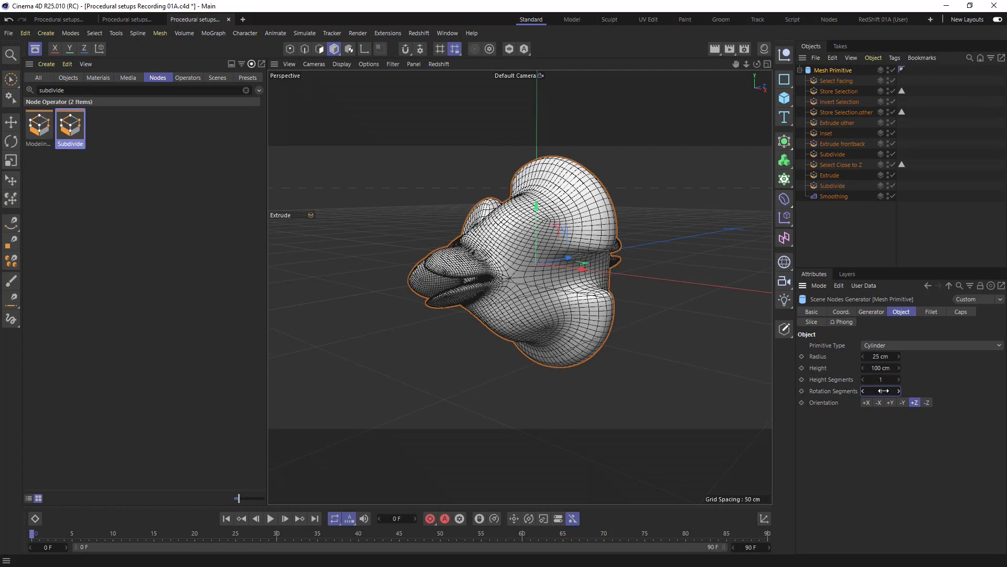
{"action": "left_click", "coordinate": [898, 390]}
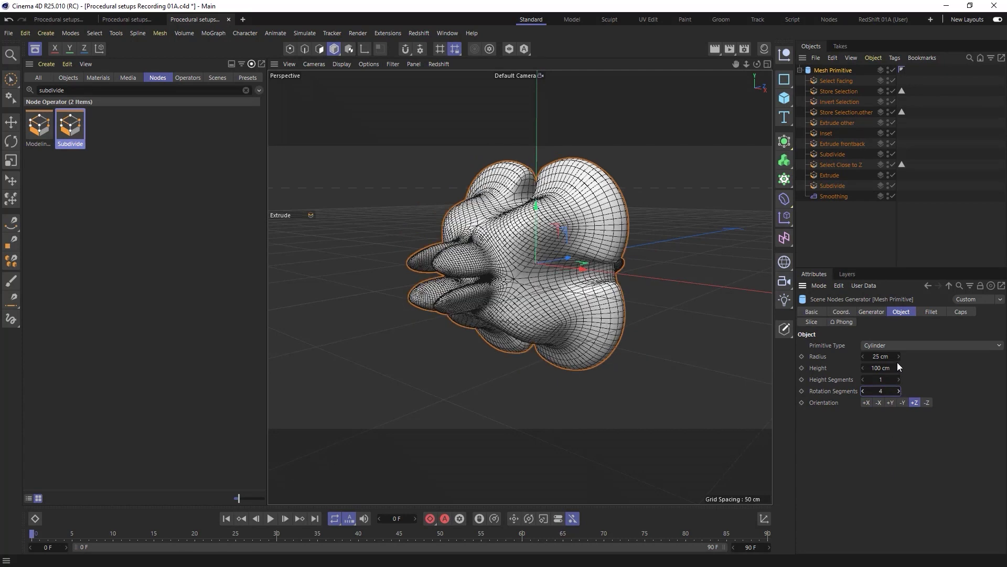
Step: Set the cylinder's height to 50 cm and its rotation segments to 5, and save the project
{"action": "left_click_drag", "start_coordinate": [898, 366], "coordinate": [876, 367]}
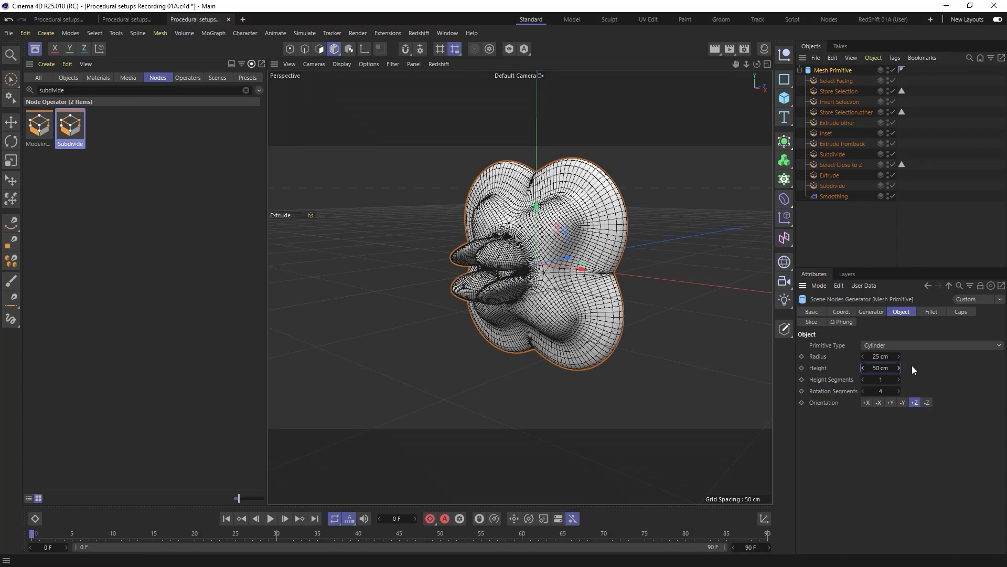
{"action": "left_click", "coordinate": [898, 391]}
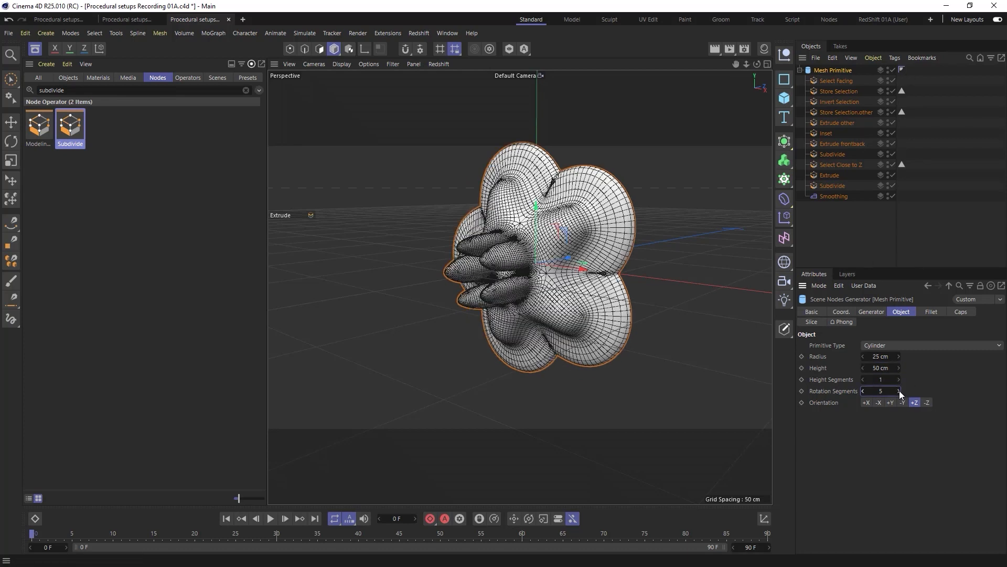
{"action": "left_click", "coordinate": [811, 219]}
{"action": "key", "text": "ctrl+s"}
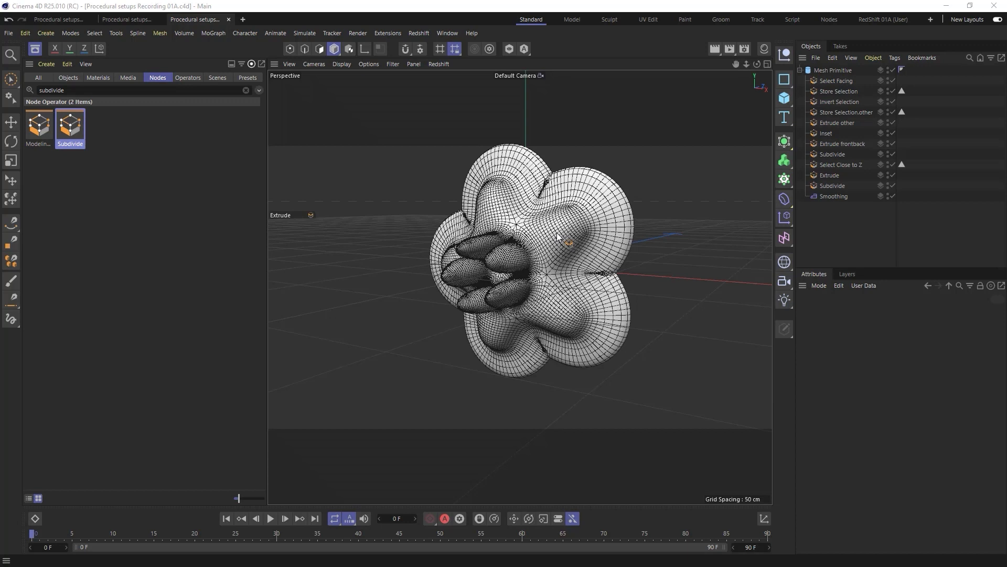
Step: Switch to the Nodes layout and move the perspective viewport into the group holding Attributes and Layers
{"action": "left_click_drag", "start_coordinate": [557, 234], "coordinate": [766, 148]}
{"action": "left_click", "coordinate": [828, 20]}
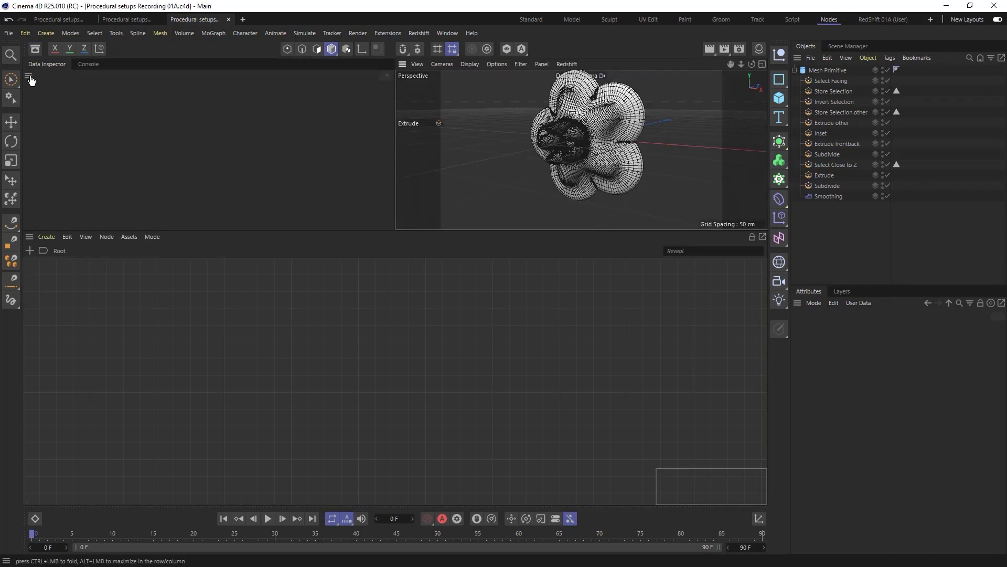
{"action": "left_click", "coordinate": [30, 76], "text": "ctrl"}
{"action": "left_click_drag", "start_coordinate": [34, 65], "coordinate": [851, 288]}
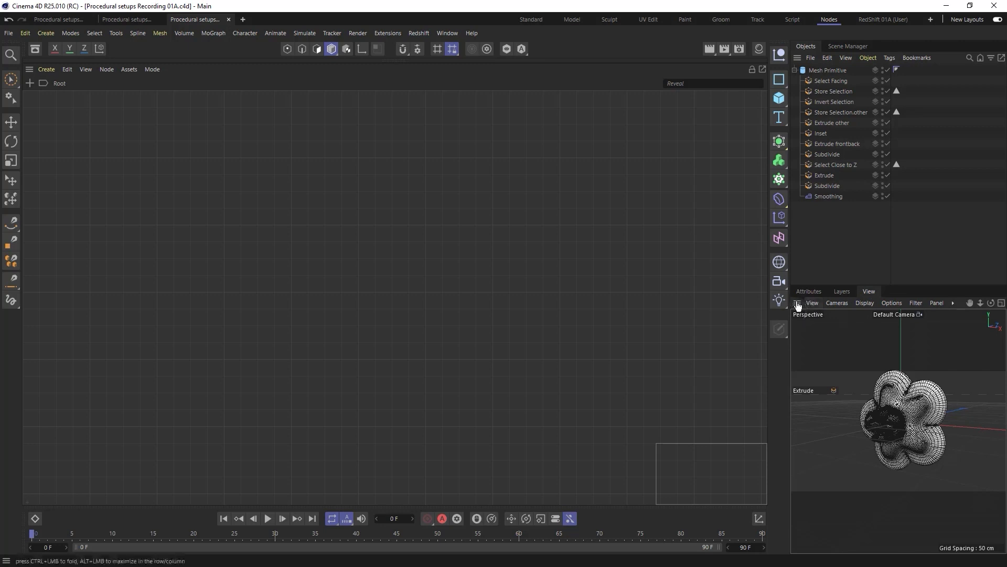
Step: Redock the viewport between the object list and Attributes, and collapse the Mesh Primitive hierarchy to give the viewport more height
{"action": "left_click_drag", "start_coordinate": [809, 281], "coordinate": [809, 282]}
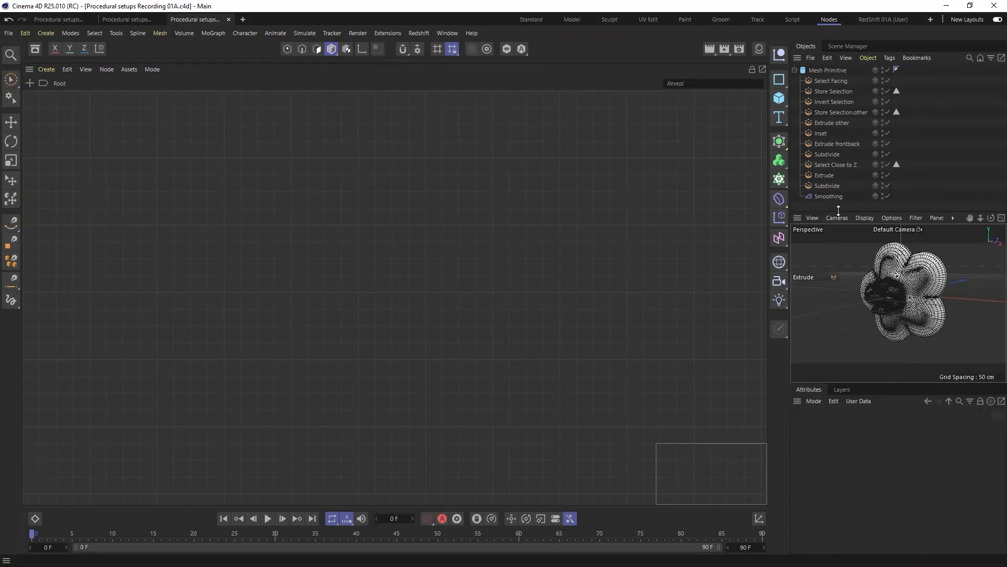
{"action": "left_click", "coordinate": [795, 70]}
{"action": "left_click_drag", "start_coordinate": [850, 209], "coordinate": [849, 166]}
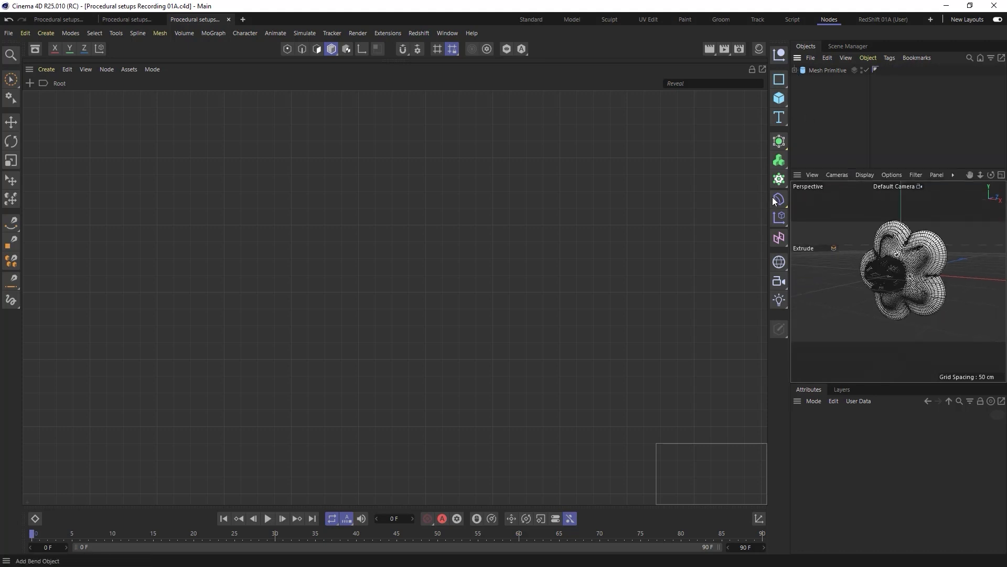
Step: Widen the viewport and Attributes column, switch the node editor to the Scene Nodes graph and reposition Scene Root to free space
{"action": "left_click_drag", "start_coordinate": [787, 202], "coordinate": [733, 202]}
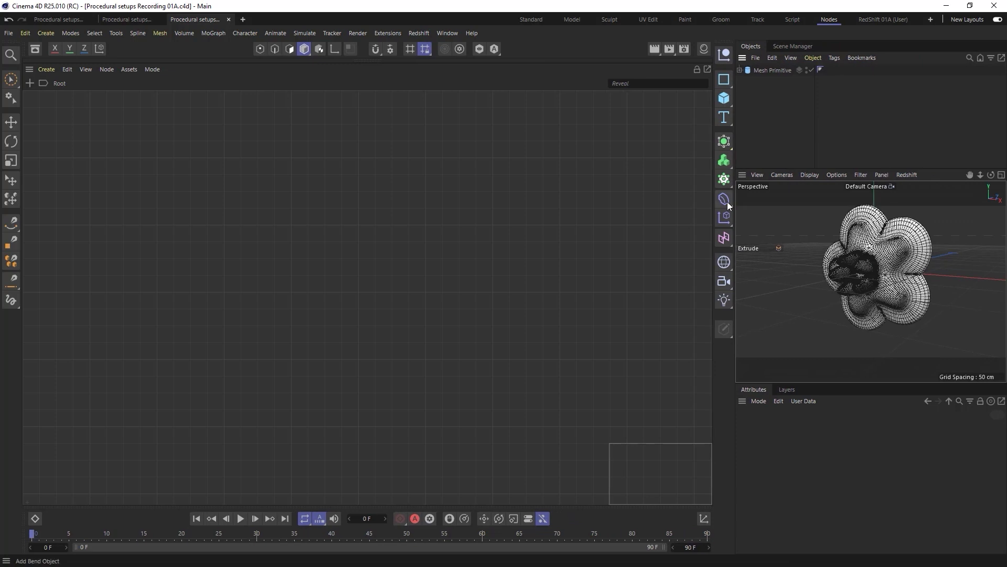
{"action": "left_click_drag", "start_coordinate": [912, 267], "coordinate": [872, 275], "text": "alt"}
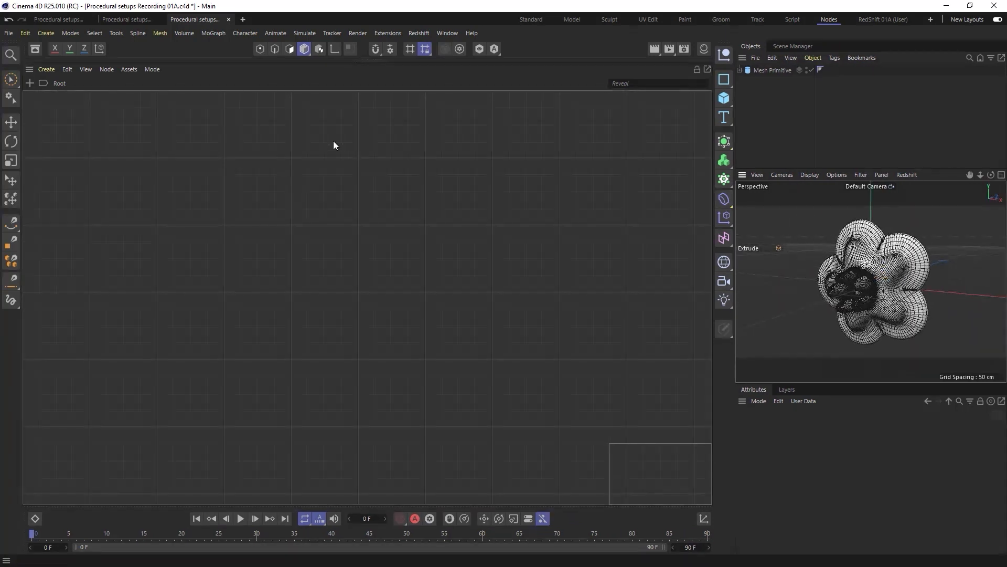
{"action": "left_click", "coordinate": [152, 69]}
{"action": "left_click", "coordinate": [159, 87]}
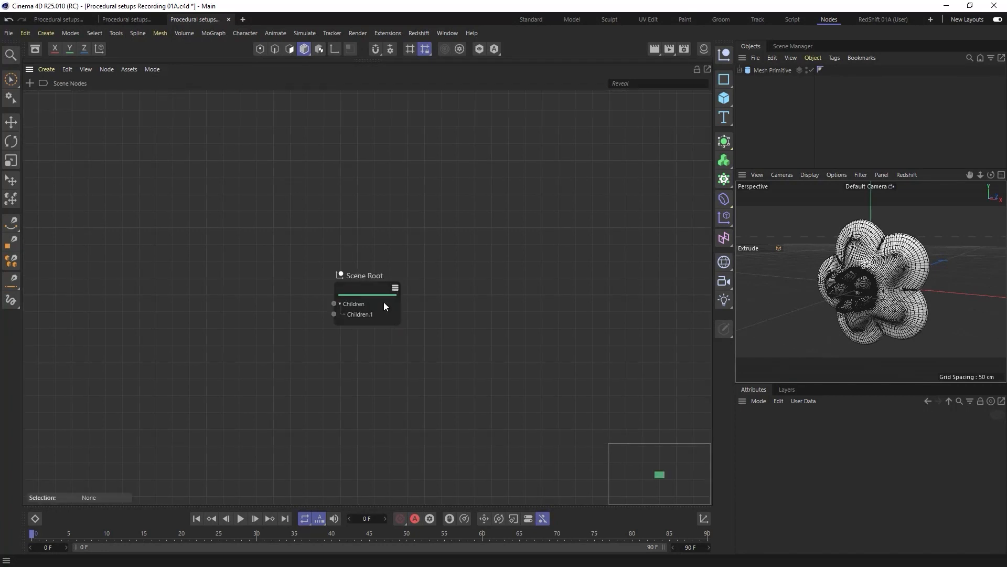
{"action": "left_click", "coordinate": [612, 244]}
{"action": "left_click_drag", "start_coordinate": [613, 245], "coordinate": [564, 239]}
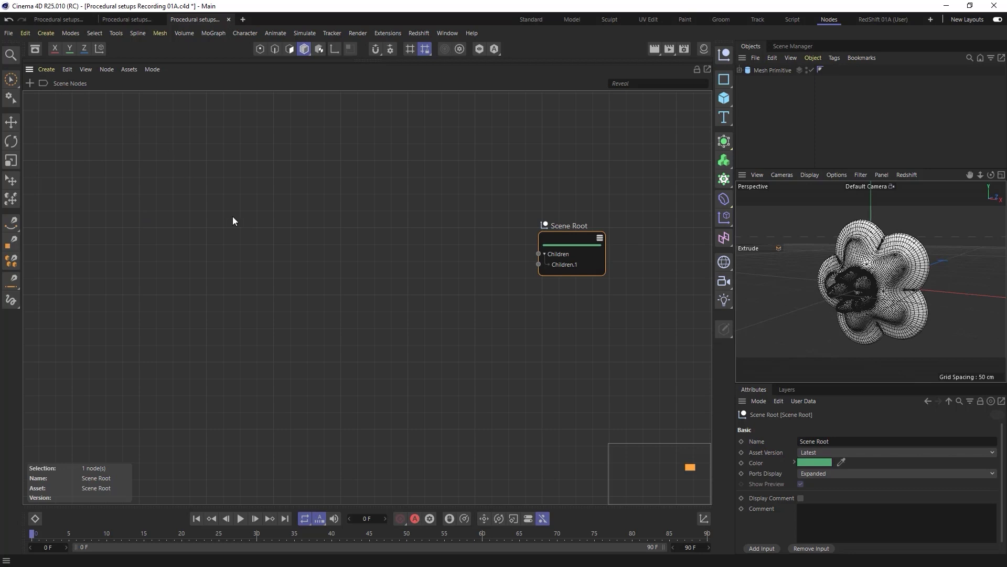
Step: Add a Distribution Op node to the graph and set its distribution type to Volume Voxel Fill
{"action": "double_click", "coordinate": [198, 203]}
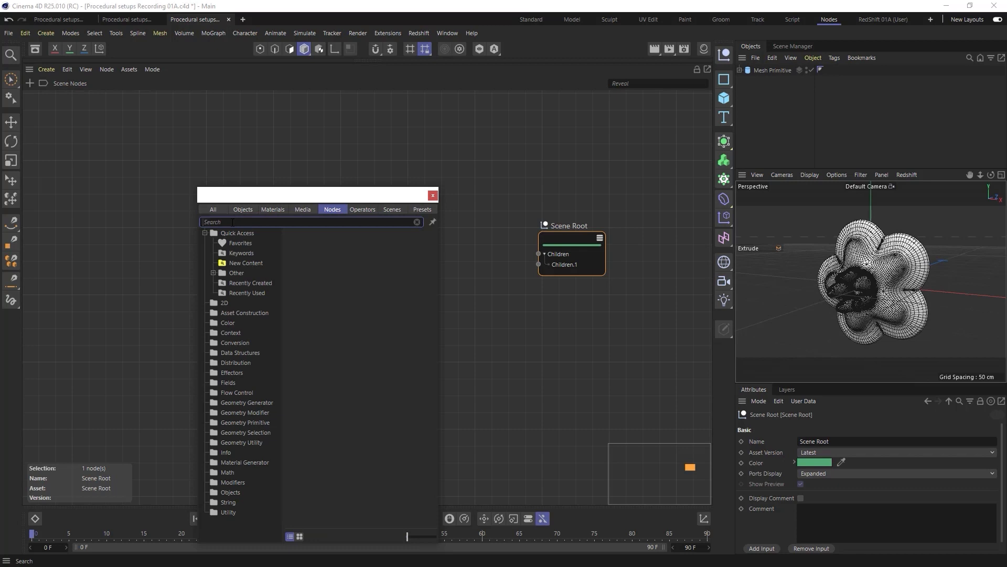
{"action": "type", "text": "distr"}
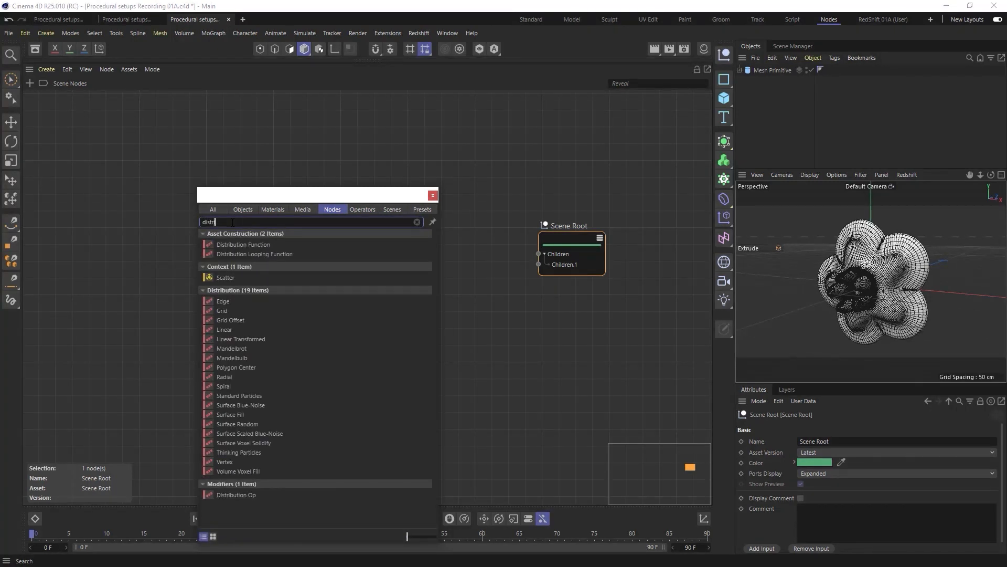
{"action": "type", "text": "ibut"}
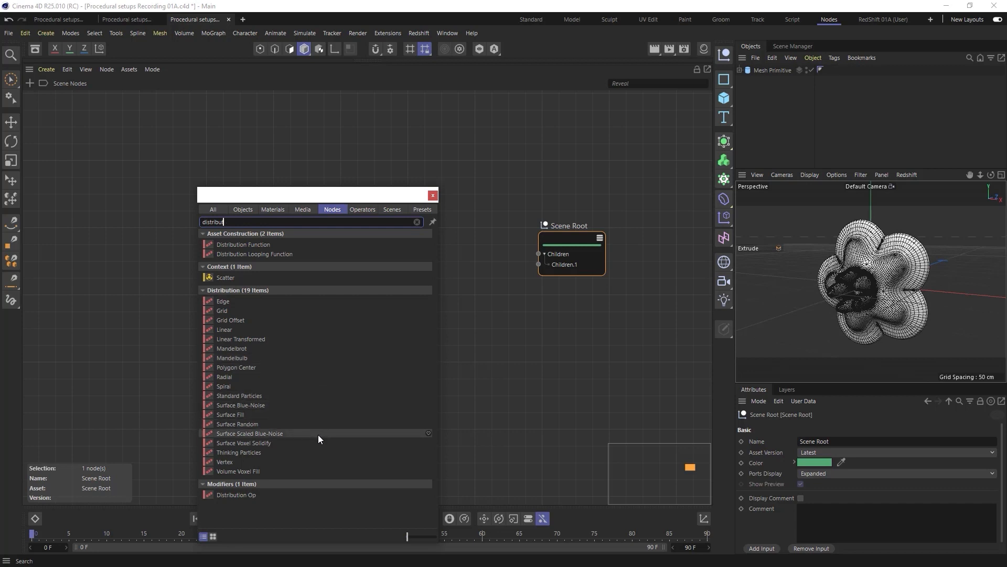
{"action": "left_click_drag", "start_coordinate": [232, 495], "coordinate": [329, 140]}
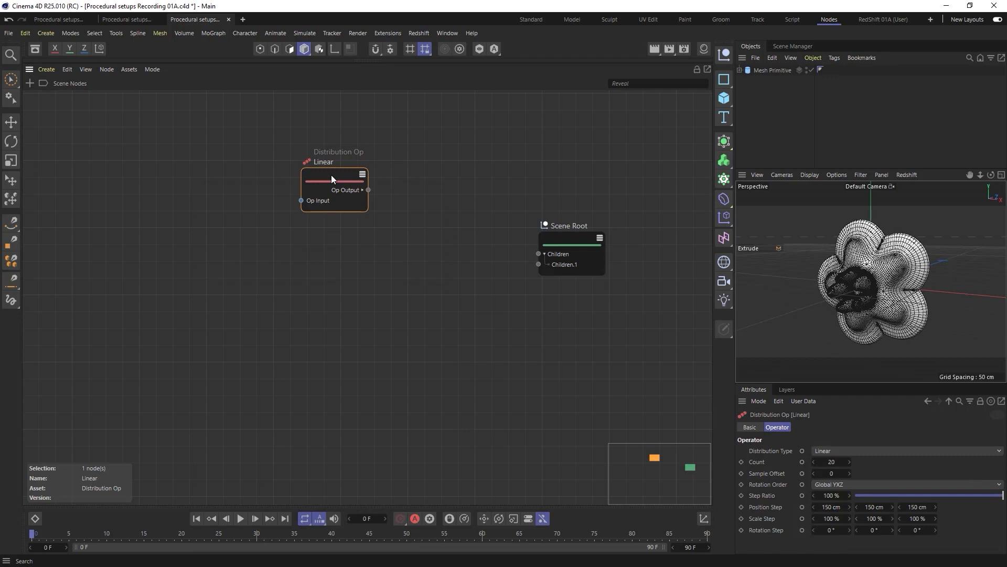
{"action": "left_click", "coordinate": [851, 450]}
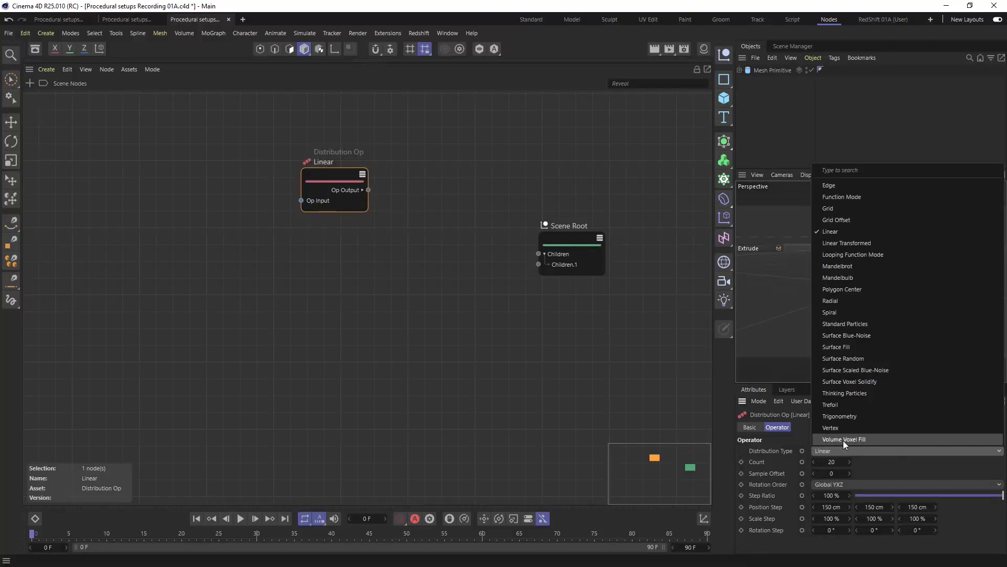
{"action": "left_click", "coordinate": [843, 440]}
{"action": "left_click_drag", "start_coordinate": [326, 174], "coordinate": [307, 190]}
{"action": "left_click", "coordinate": [288, 226]}
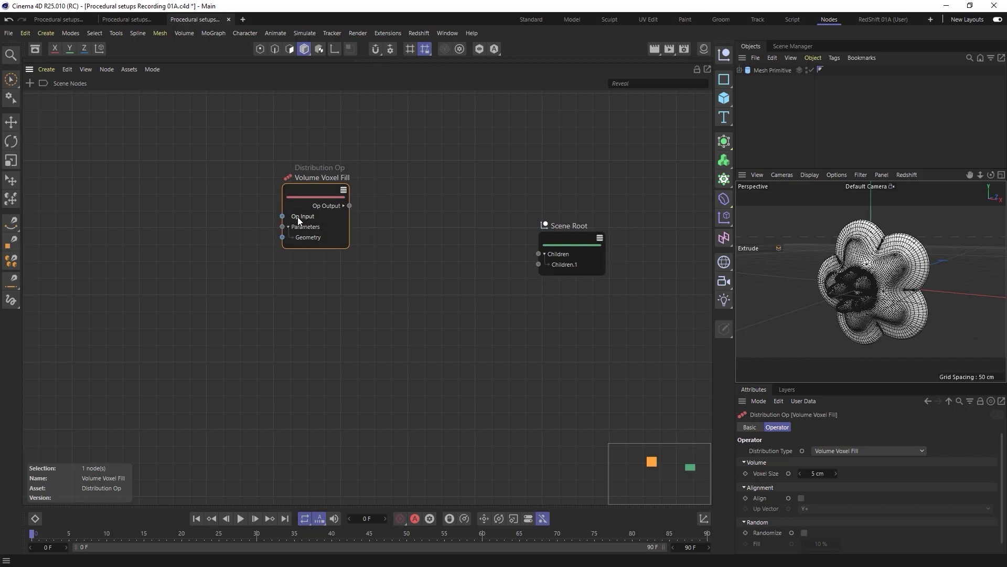
Step: Add a Sphere Mesh Primitive node of type Icosahedron and connect its Op Output to the Volume Voxel Fill's Op Input
{"action": "left_click", "coordinate": [162, 151]}
{"action": "double_click", "coordinate": [162, 154]}
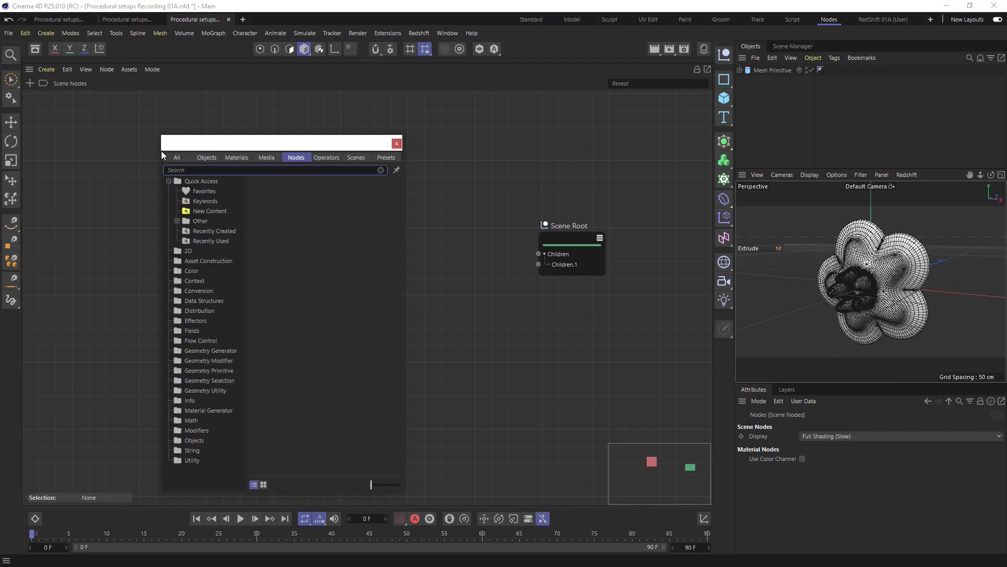
{"action": "type", "text": "sphere"}
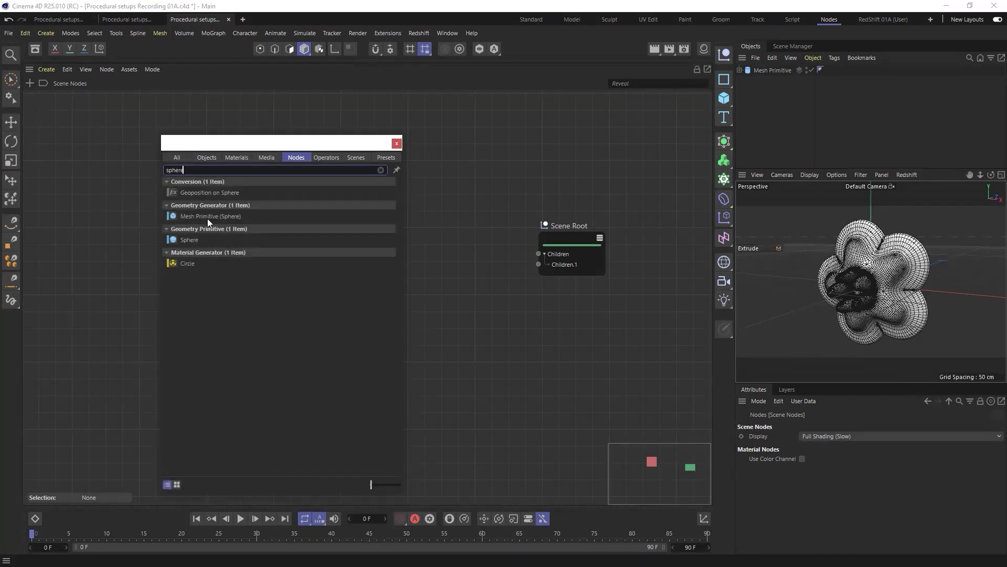
{"action": "left_click_drag", "start_coordinate": [208, 220], "coordinate": [190, 141]}
{"action": "left_click", "coordinate": [470, 168]}
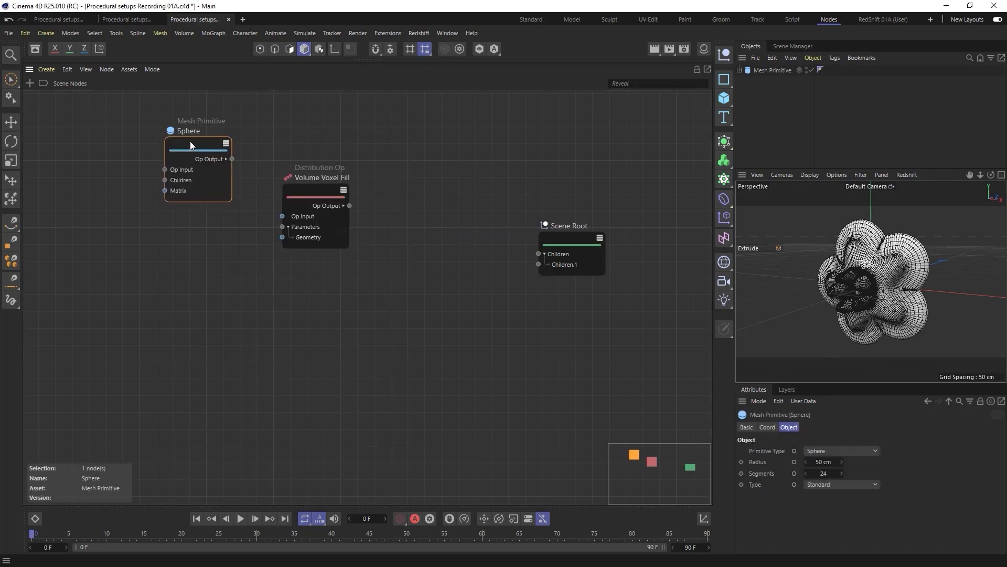
{"action": "left_click", "coordinate": [834, 485]}
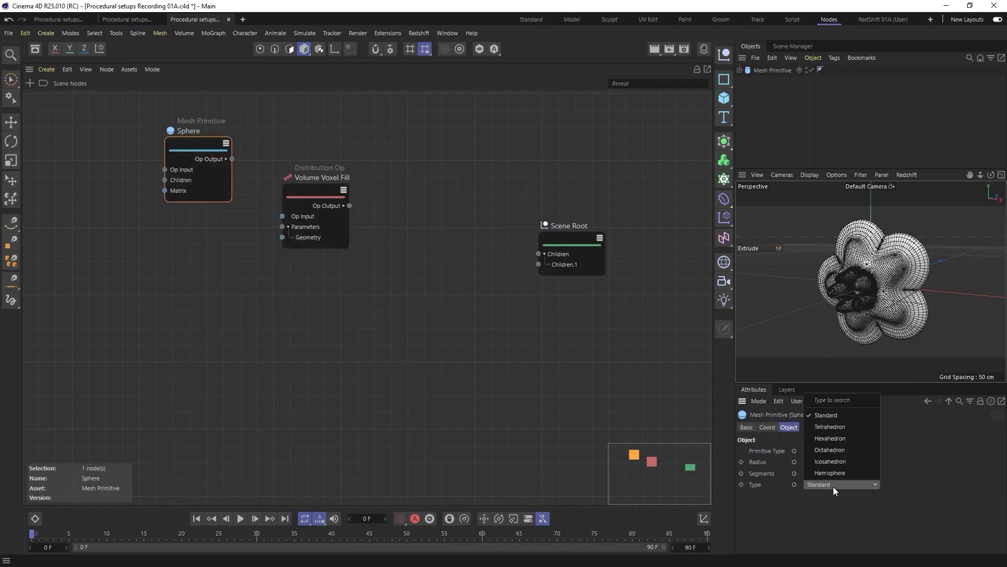
{"action": "left_click", "coordinate": [831, 462]}
{"action": "left_click_drag", "start_coordinate": [215, 142], "coordinate": [284, 219]}
{"action": "left_click_drag", "start_coordinate": [205, 119], "coordinate": [201, 126]}
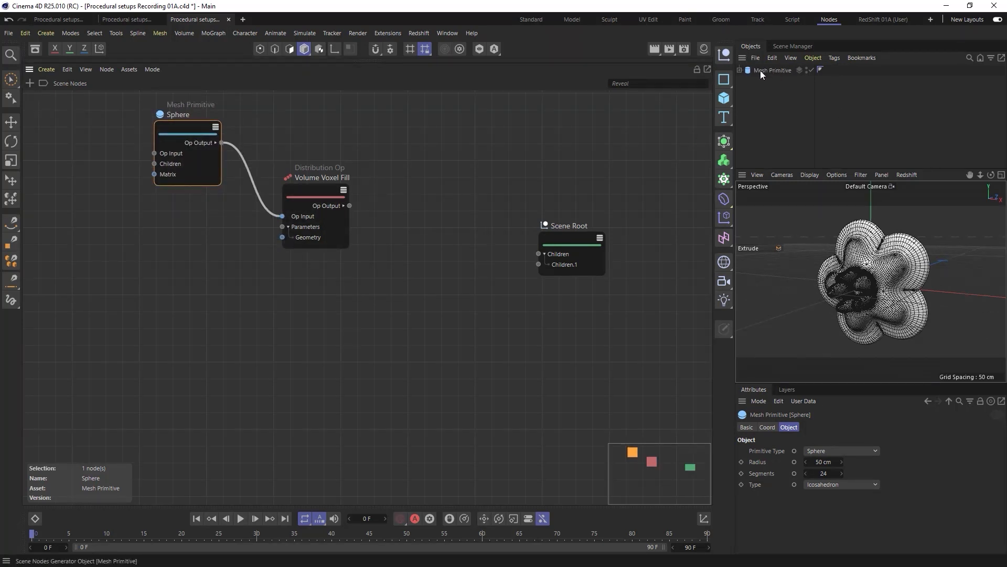
Step: Bring the Mesh Primitive object into the graph below the Sphere node and hide the original in the viewport
{"action": "left_click_drag", "start_coordinate": [767, 69], "coordinate": [136, 247]}
{"action": "left_click_drag", "start_coordinate": [175, 281], "coordinate": [143, 236]}
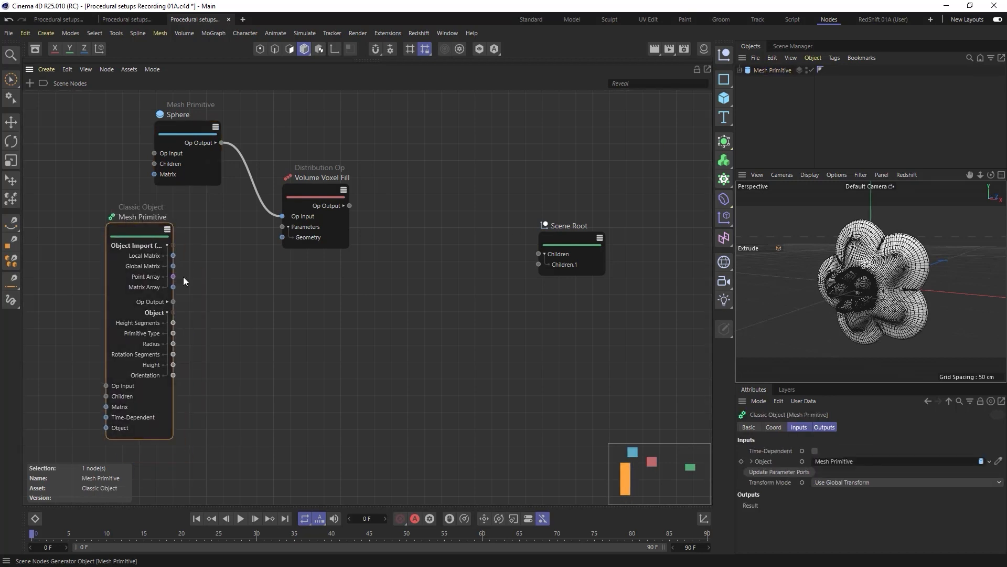
{"action": "left_click", "coordinate": [808, 68]}
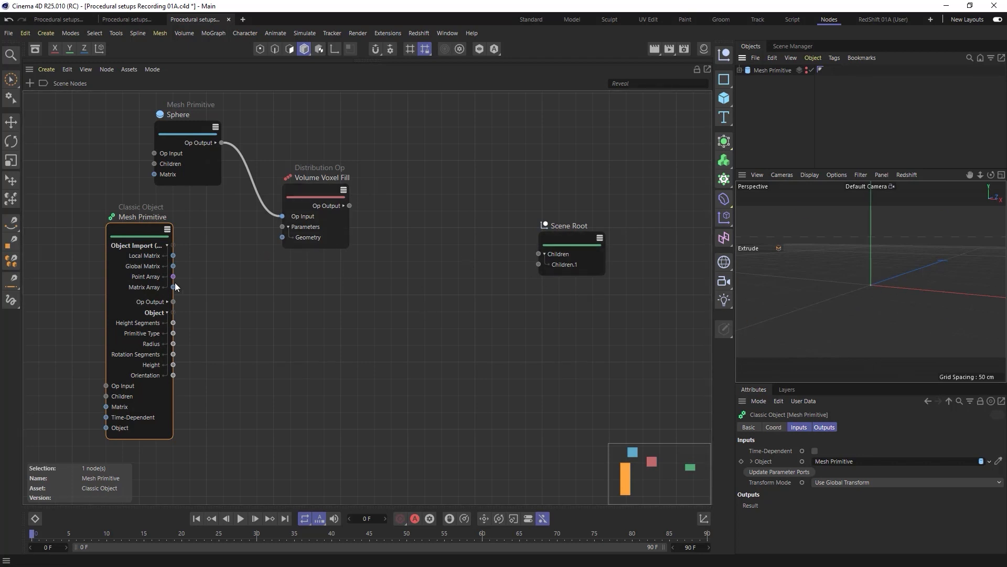
Step: Collapse the imported Mesh Primitive node's Object and Object Import port groups and widen the node to show its full labels
{"action": "left_click", "coordinate": [166, 312]}
{"action": "left_click", "coordinate": [167, 246]}
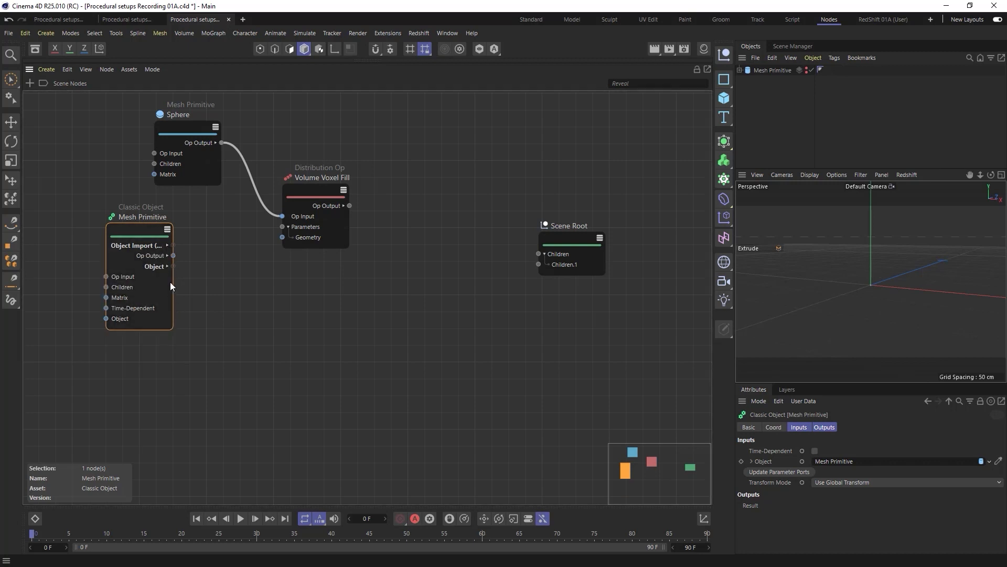
{"action": "left_click_drag", "start_coordinate": [174, 304], "coordinate": [224, 304]}
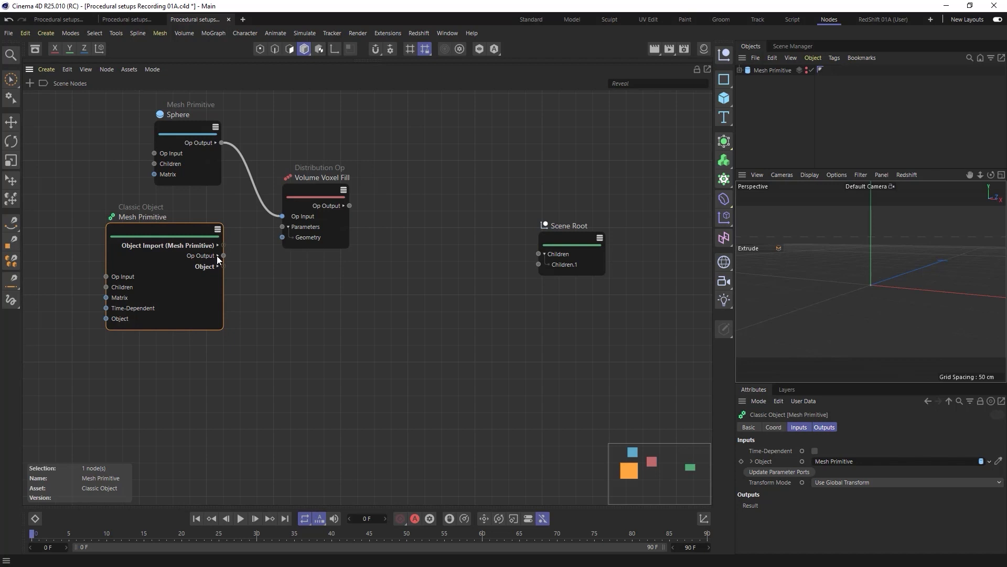
Step: Expand the imported node's Op Output, connect its Geometry to Volume Voxel Fill's Geometry, and connect the fill's output to Scene Root
{"action": "left_click", "coordinate": [217, 256]}
{"action": "left_click_drag", "start_coordinate": [194, 231], "coordinate": [172, 218]}
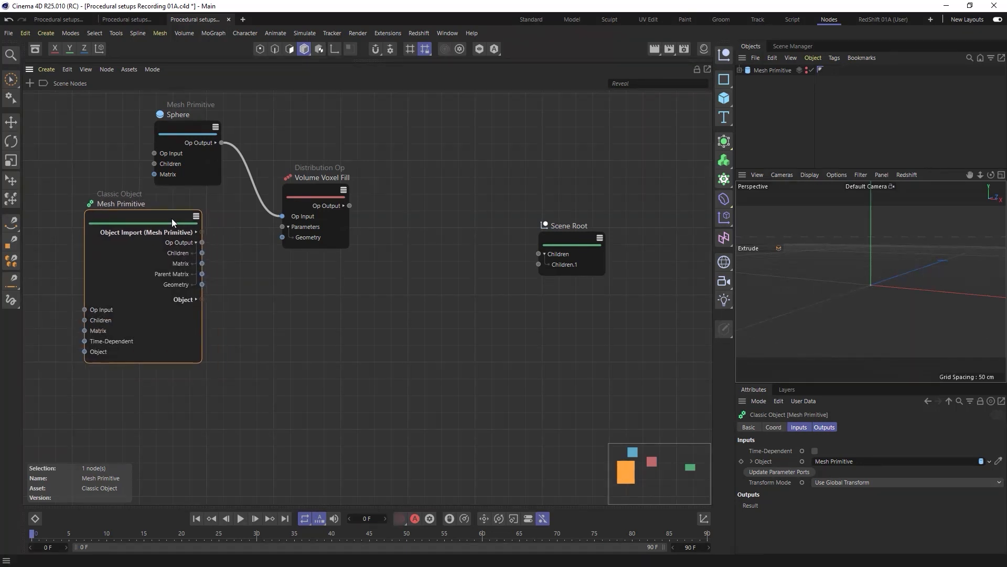
{"action": "left_click_drag", "start_coordinate": [200, 285], "coordinate": [281, 237]}
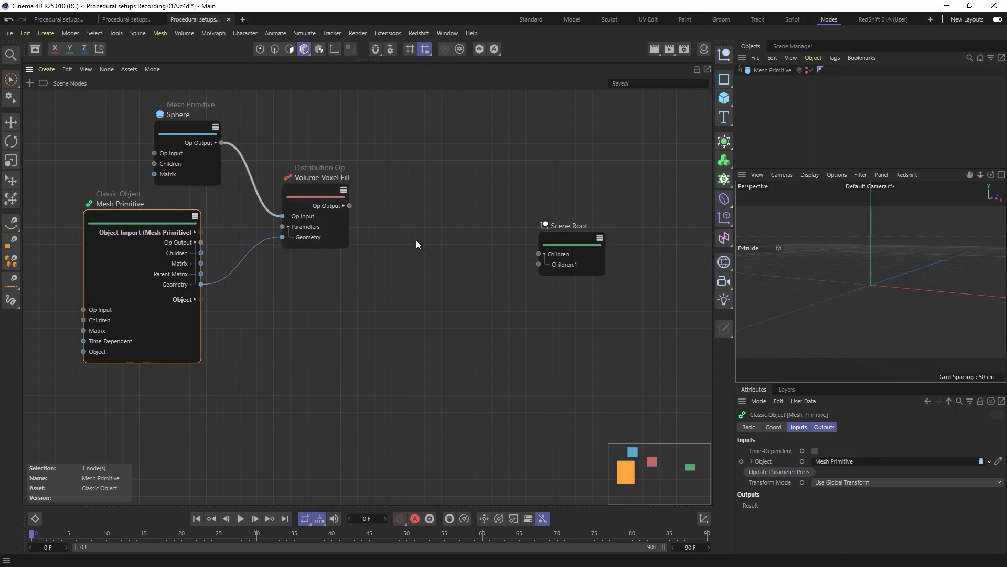
{"action": "left_click_drag", "start_coordinate": [313, 191], "coordinate": [537, 263]}
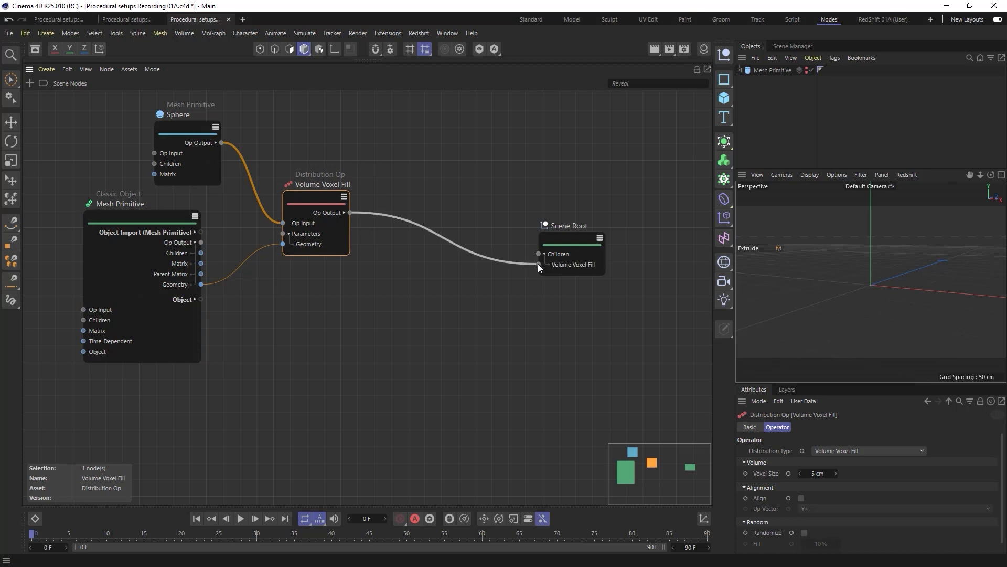
Step: Set the Sphere node's radius to 2 cm and its segments to 16
{"action": "left_click", "coordinate": [188, 128]}
{"action": "double_click", "coordinate": [833, 462]}
{"action": "type", "text": "2"}
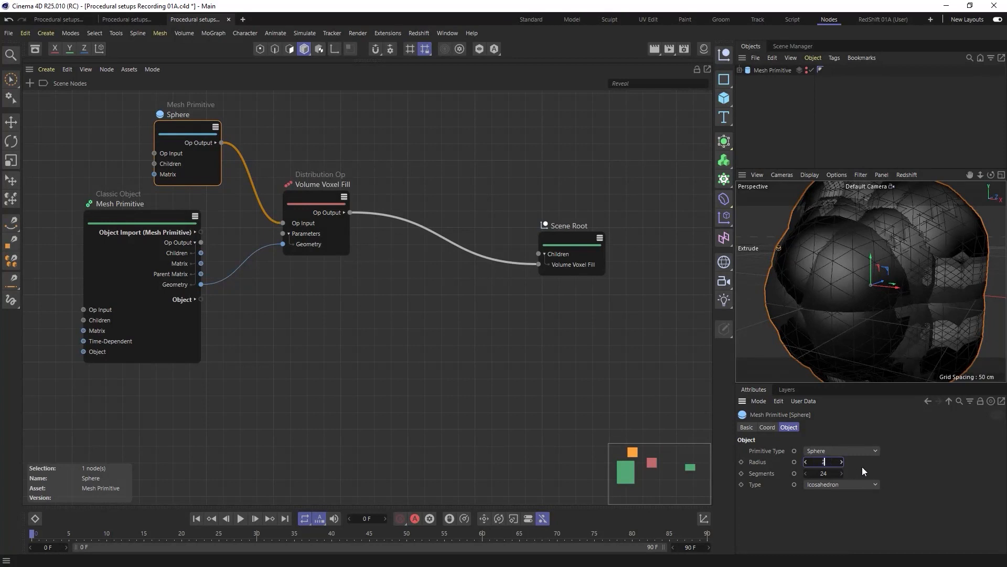
{"action": "key", "text": "Return"}
{"action": "left_click_drag", "start_coordinate": [889, 310], "coordinate": [850, 275], "text": "alt"}
{"action": "scroll", "coordinate": [918, 296], "scroll_direction": "up", "scroll_amount": 3}
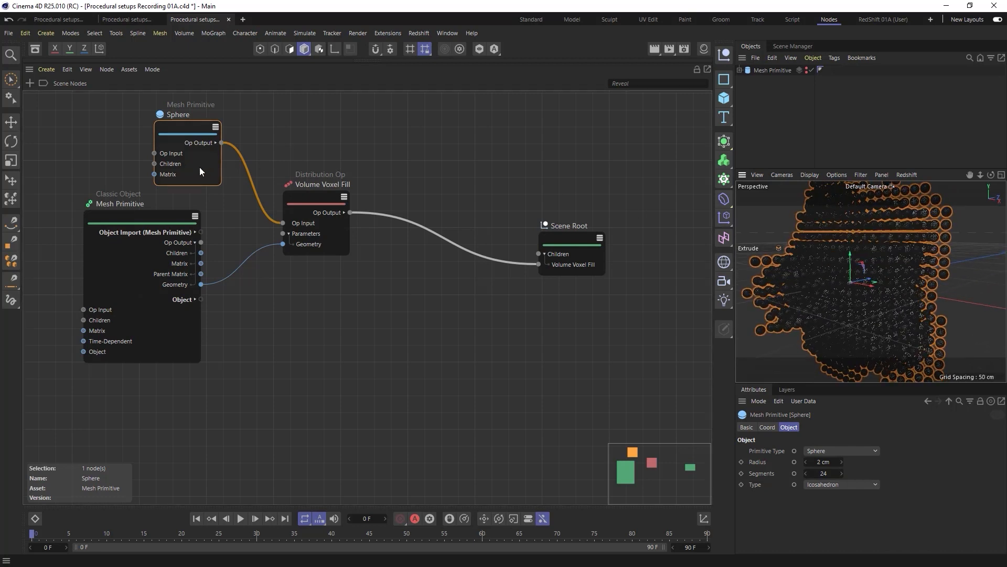
{"action": "left_click", "coordinate": [817, 471]}
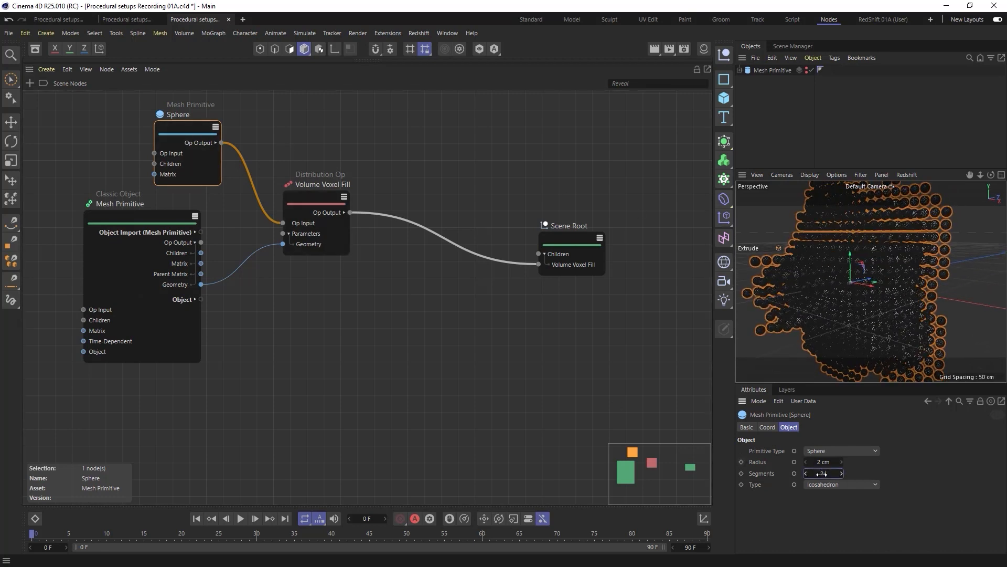
{"action": "type", "text": "16"}
{"action": "key", "text": "Return"}
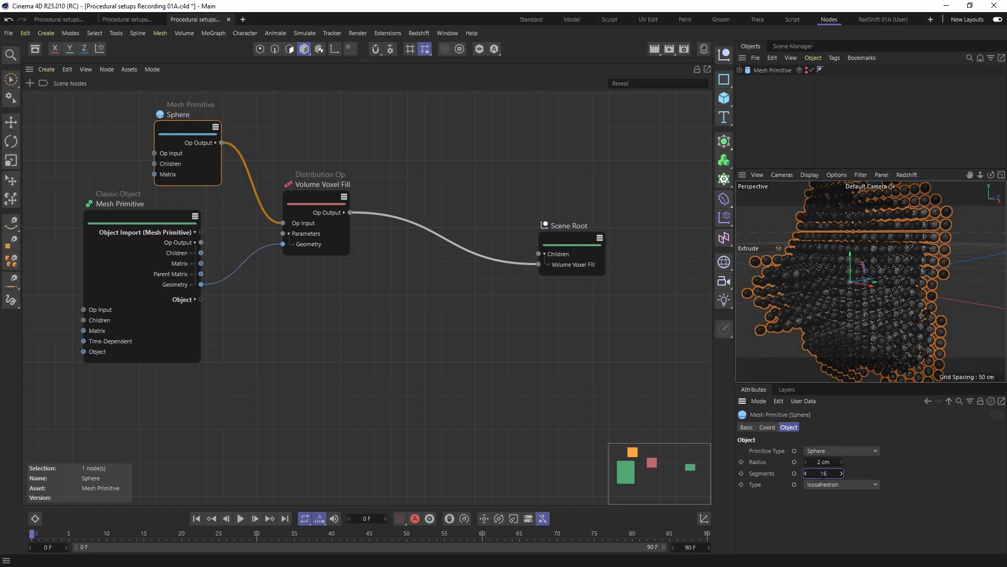
{"action": "left_click", "coordinate": [661, 357]}
{"action": "mouse_move", "coordinate": [839, 308]}
{"action": "left_mouse_down", "text": "alt"}
{"action": "mouse_move", "coordinate": [927, 320]}
{"action": "mouse_move", "coordinate": [847, 292]}
{"action": "mouse_move", "coordinate": [818, 308]}
{"action": "mouse_move", "coordinate": [872, 311]}
{"action": "mouse_move", "coordinate": [815, 301]}
{"action": "mouse_move", "coordinate": [823, 309]}
{"action": "left_mouse_up", "text": "alt"}
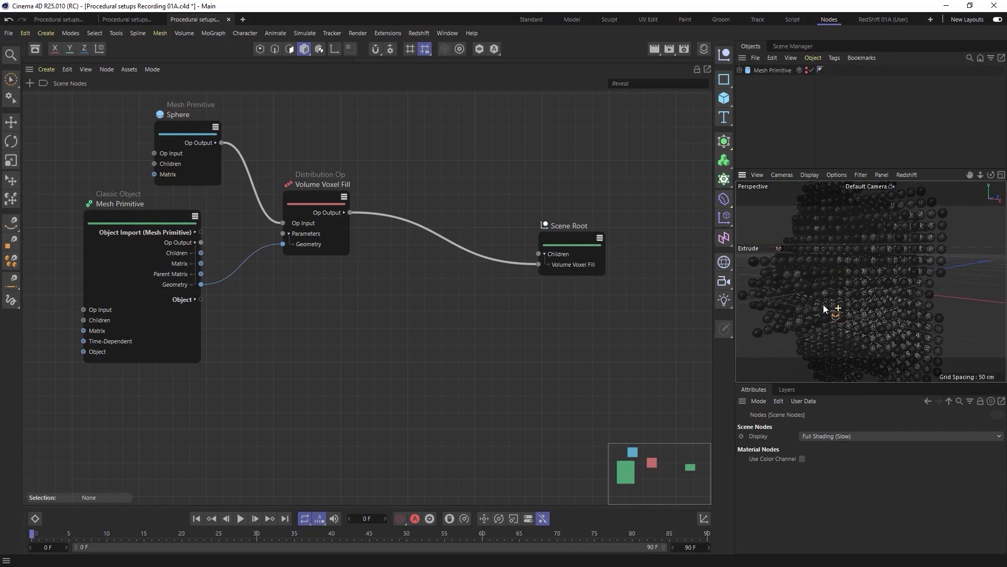
Step: Show the Mesh Primitive object again and enable Randomize on the Volume Voxel Fill node
{"action": "left_click", "coordinate": [807, 67]}
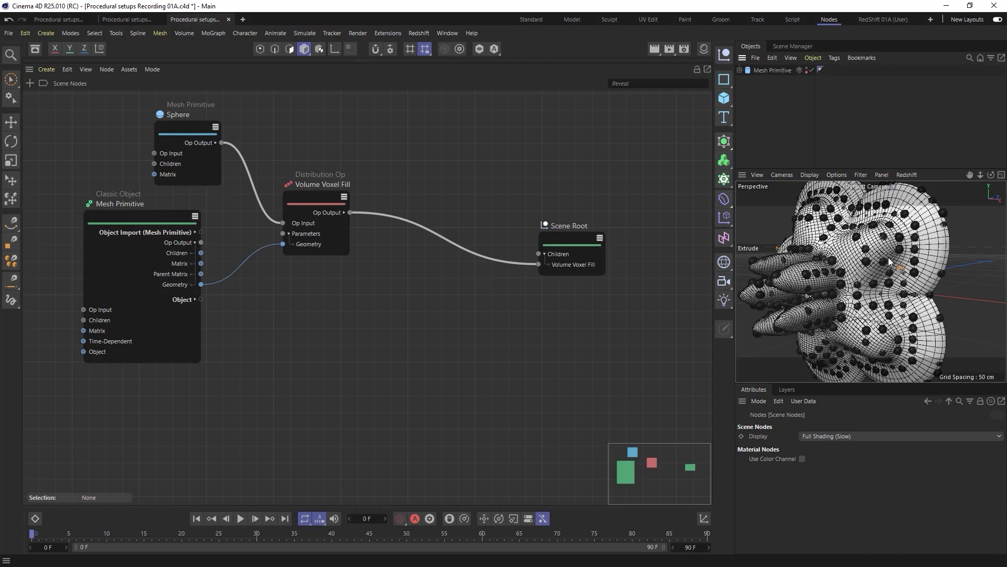
{"action": "left_click_drag", "start_coordinate": [317, 192], "coordinate": [358, 164]}
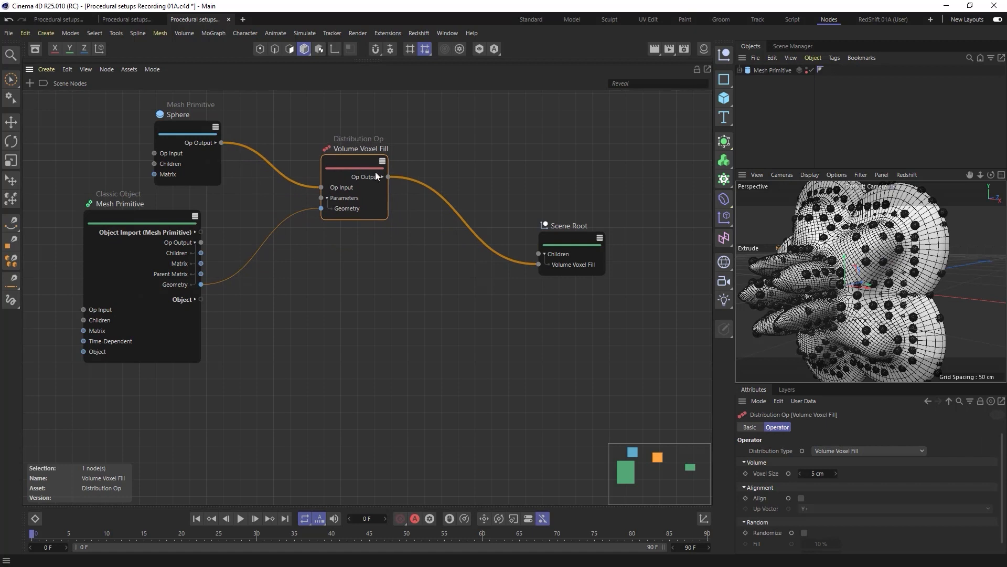
{"action": "left_click_drag", "start_coordinate": [819, 385], "coordinate": [816, 321]}
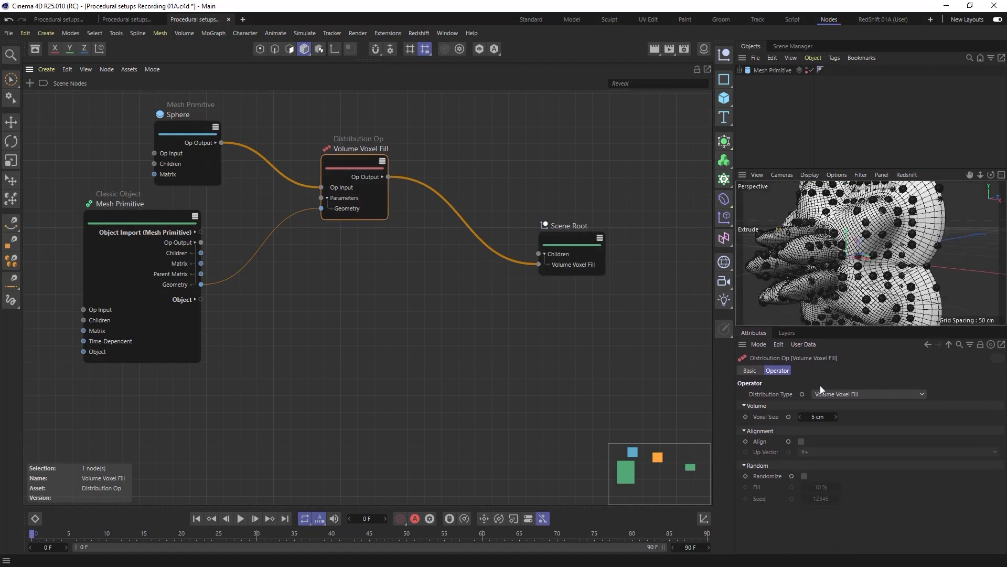
{"action": "left_click", "coordinate": [804, 476]}
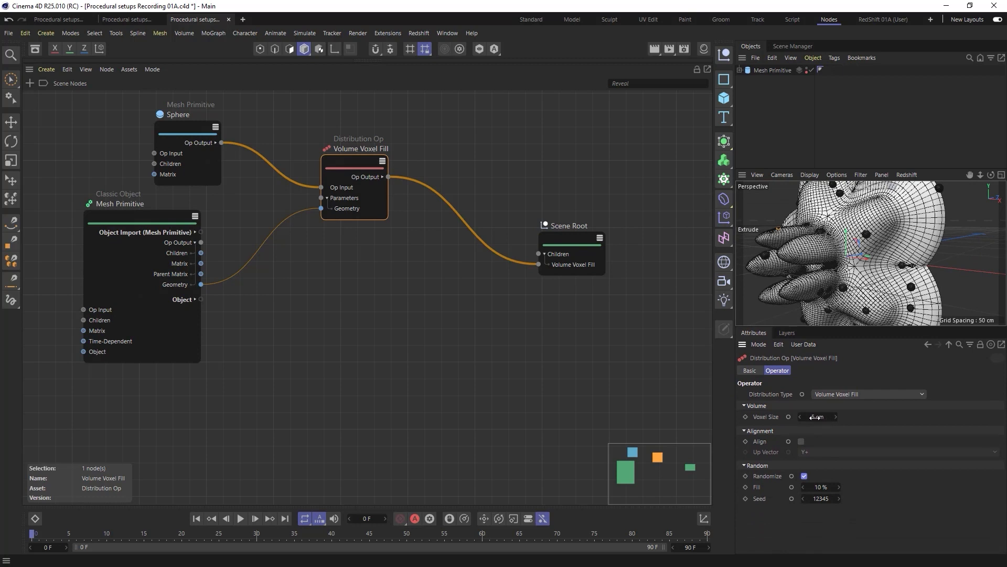
Step: Hide the Mesh Primitive object to inspect the randomized spheres inside it, and show it again
{"action": "left_click", "coordinate": [806, 68]}
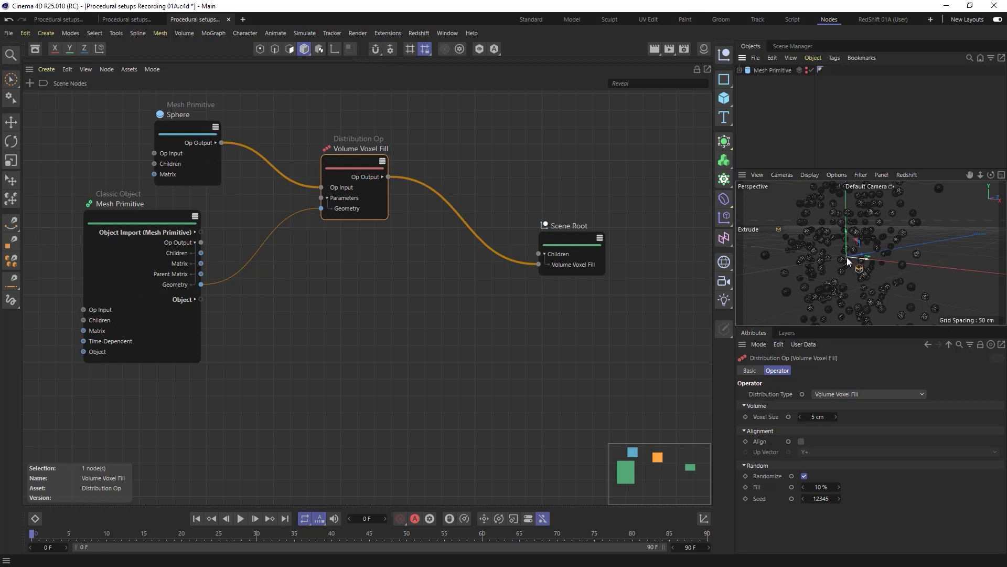
{"action": "left_click_drag", "start_coordinate": [910, 241], "coordinate": [862, 243], "text": "alt"}
{"action": "left_click", "coordinate": [806, 69]}
Step: Reposition the imported Mesh Primitive node below and away from the Sphere node, leaving nothing selected
{"action": "left_click_drag", "start_coordinate": [178, 216], "coordinate": [167, 250]}
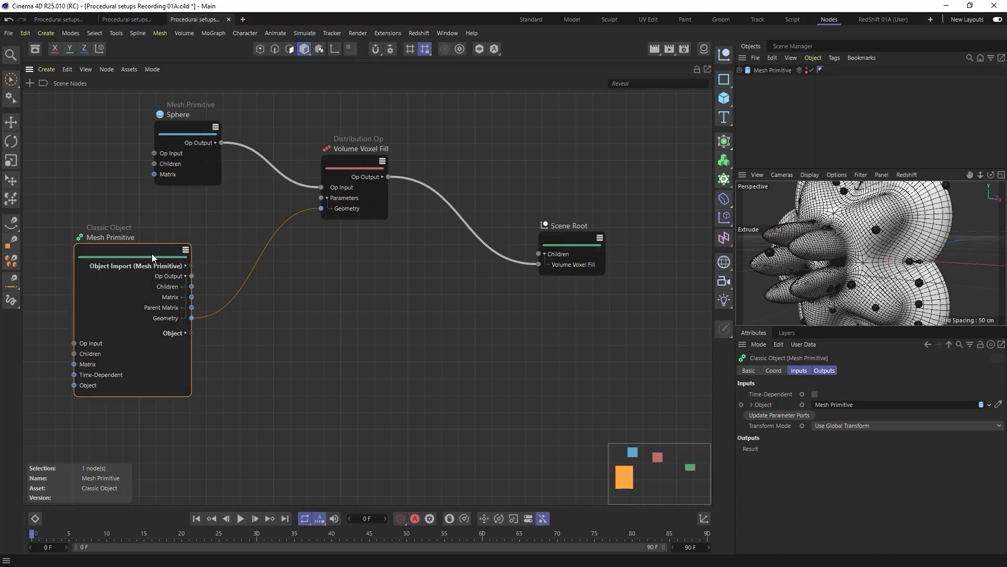
{"action": "left_click_drag", "start_coordinate": [151, 255], "coordinate": [136, 237]}
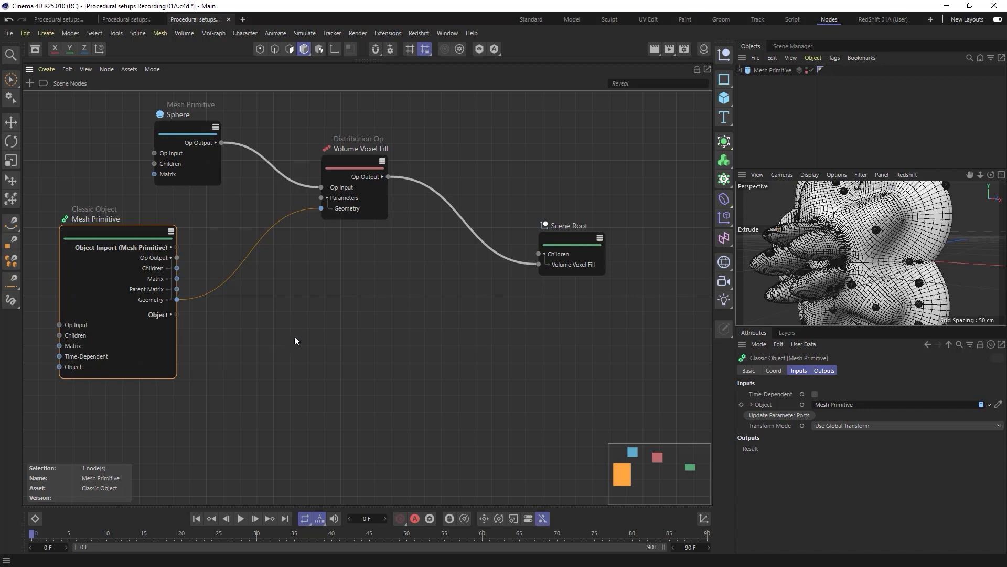
{"action": "left_click", "coordinate": [219, 317]}
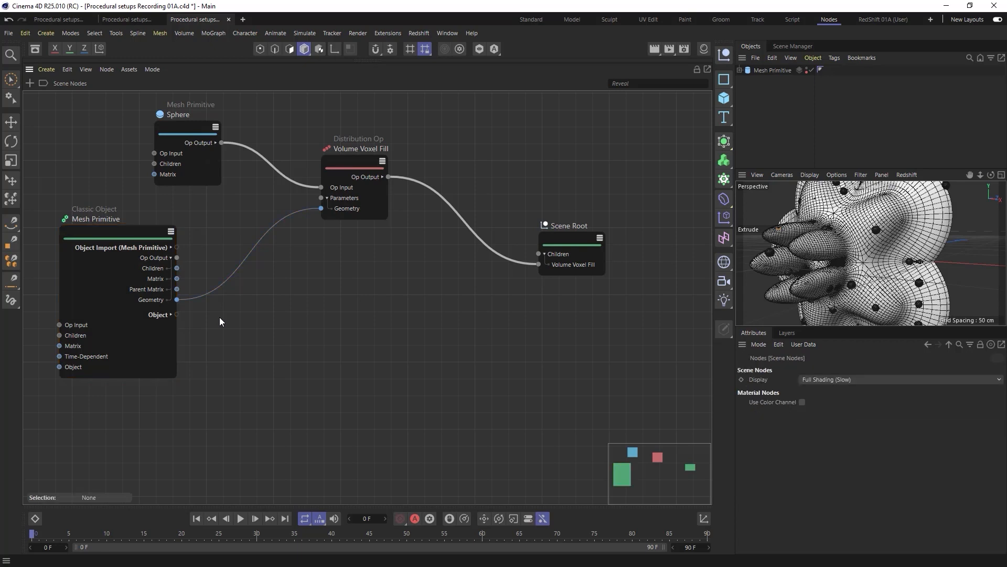
Step: Add a Point Info node beside the imported Mesh Primitive node and feed it the Mesh Primitive's Geometry output
{"action": "key", "text": "Tab"}
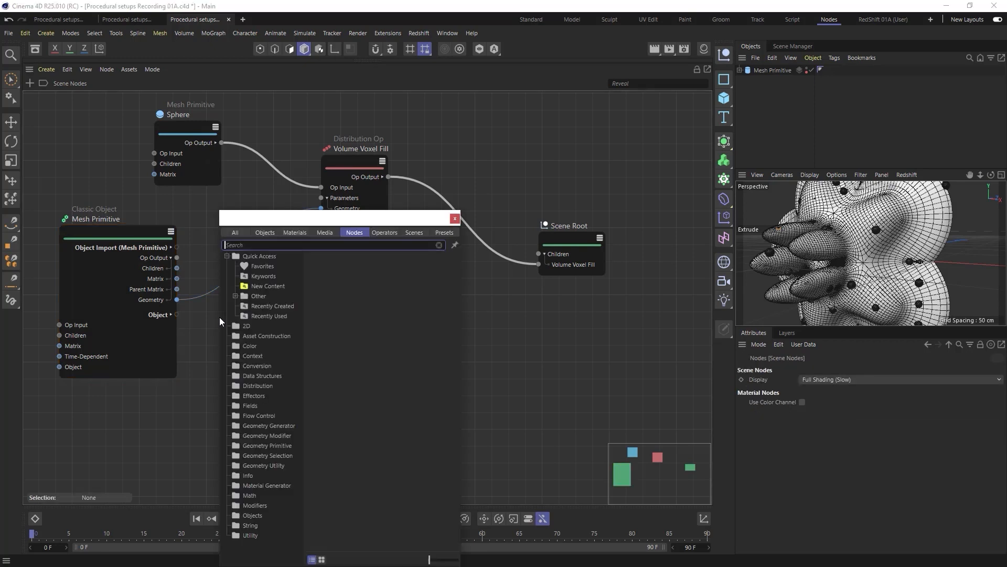
{"action": "type", "text": "point"}
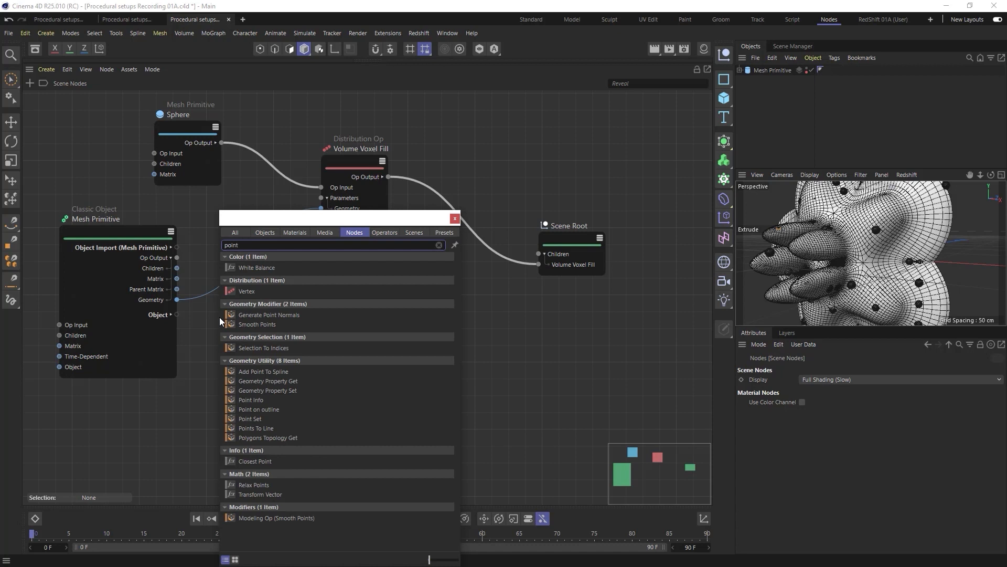
{"action": "double_click", "coordinate": [251, 399]}
{"action": "left_click_drag", "start_coordinate": [236, 334], "coordinate": [249, 316]}
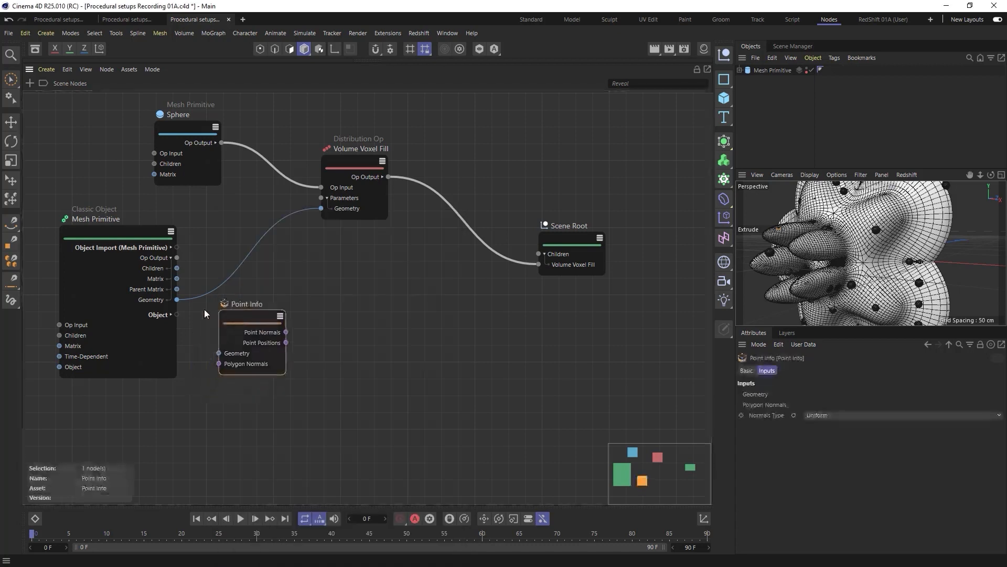
{"action": "left_click_drag", "start_coordinate": [177, 300], "coordinate": [219, 353]}
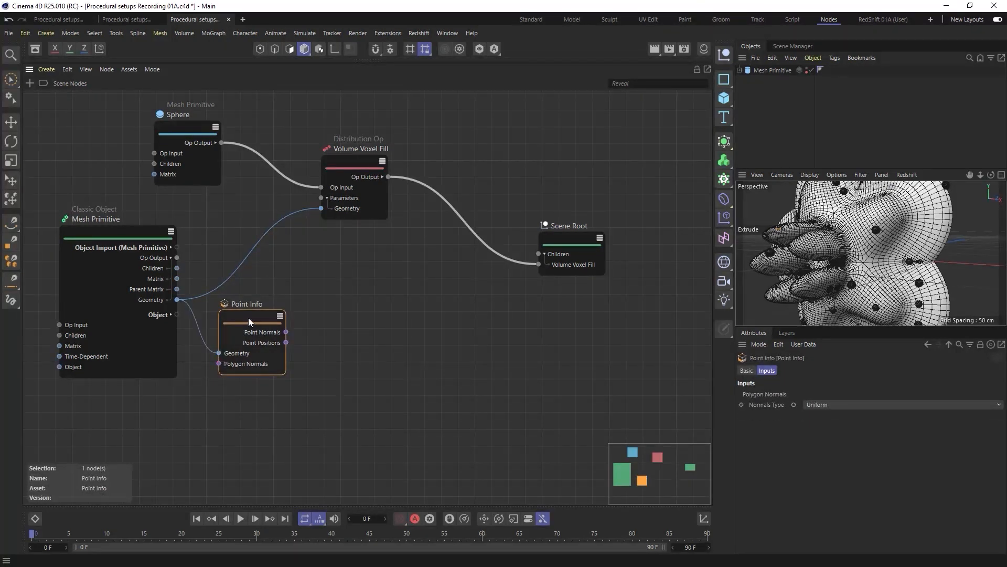
{"action": "left_click_drag", "start_coordinate": [248, 317], "coordinate": [238, 320]}
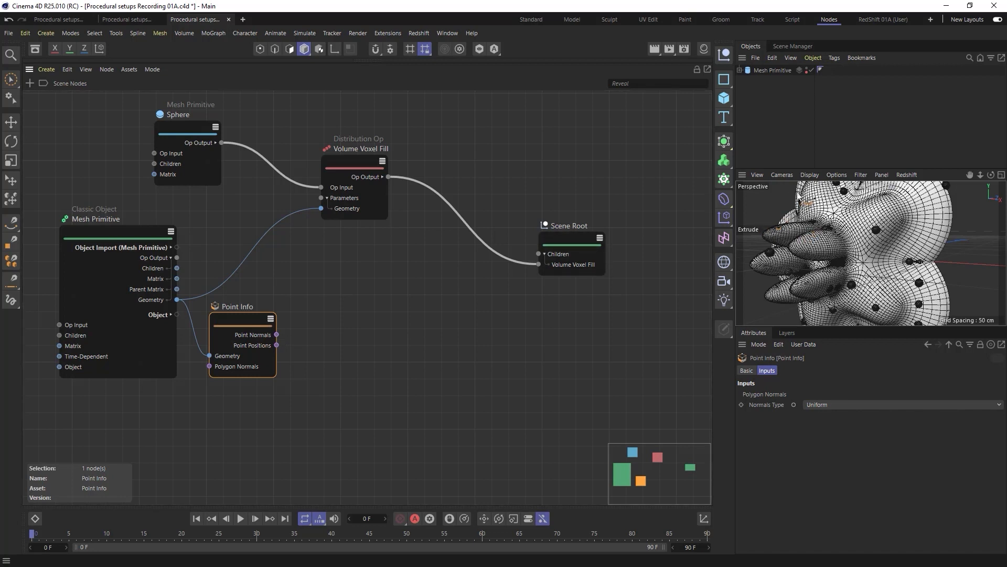
{"action": "left_click_drag", "start_coordinate": [242, 321], "coordinate": [253, 315]}
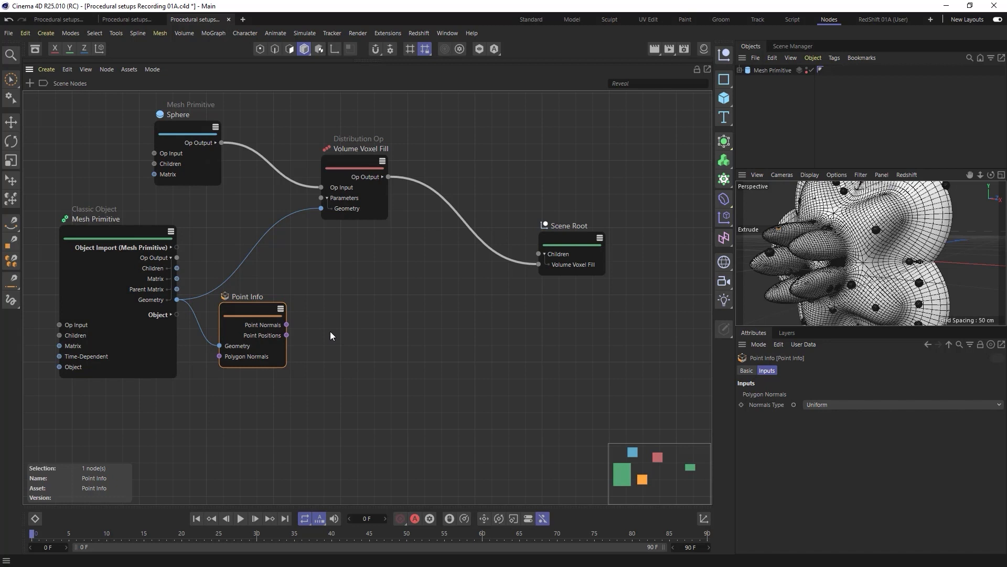
Step: Move the Volume Voxel Fill node aside to make room and add a Geometry Property Set node
{"action": "left_click_drag", "start_coordinate": [362, 160], "coordinate": [467, 136]}
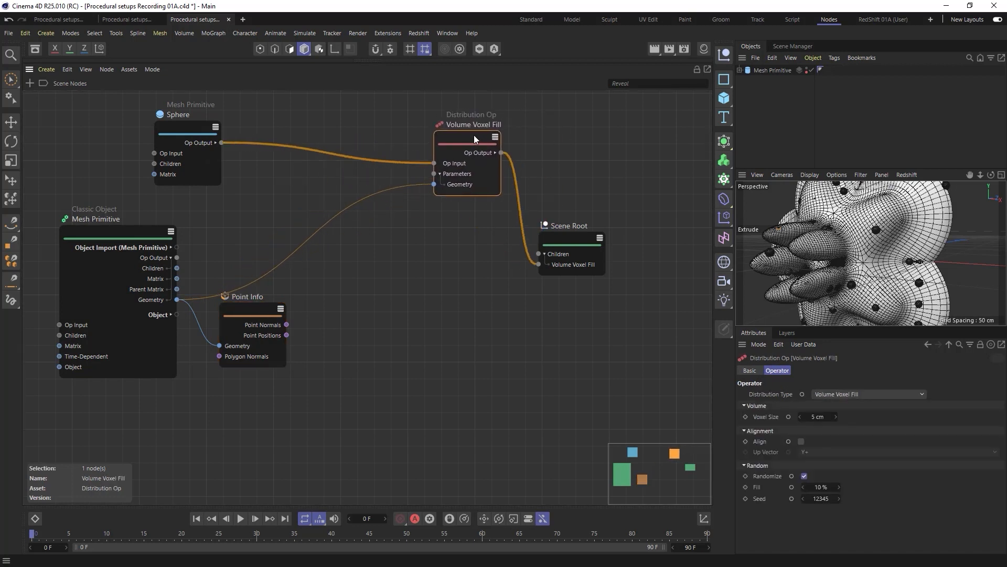
{"action": "left_click", "coordinate": [379, 331]}
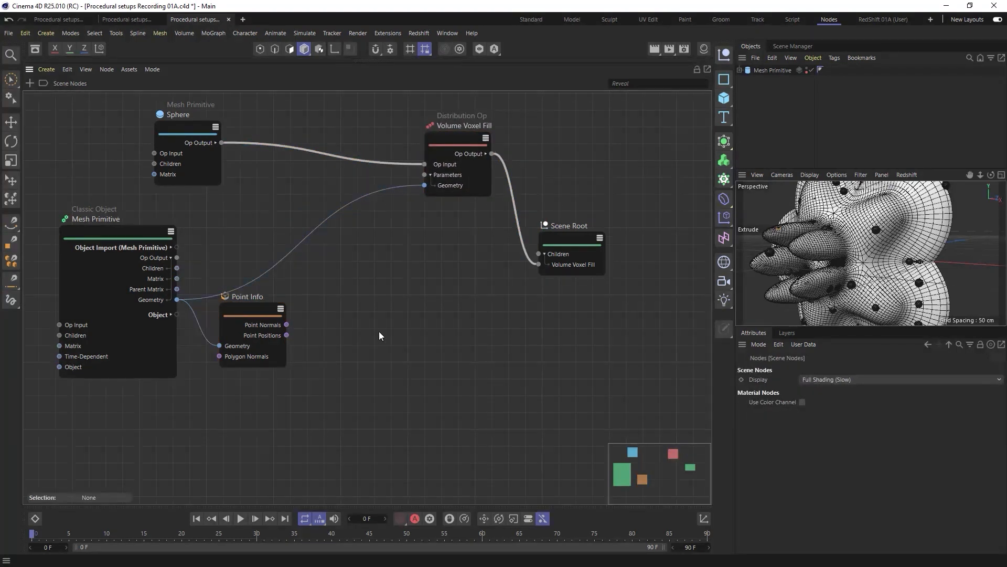
{"action": "key", "text": "shift+c"}
{"action": "type", "text": "geom"}
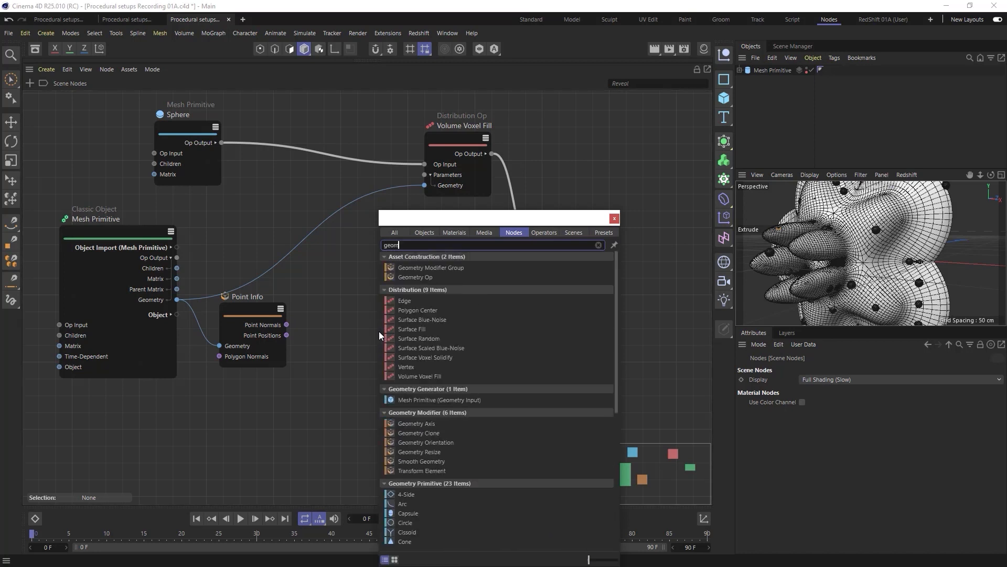
{"action": "type", "text": "try proper"}
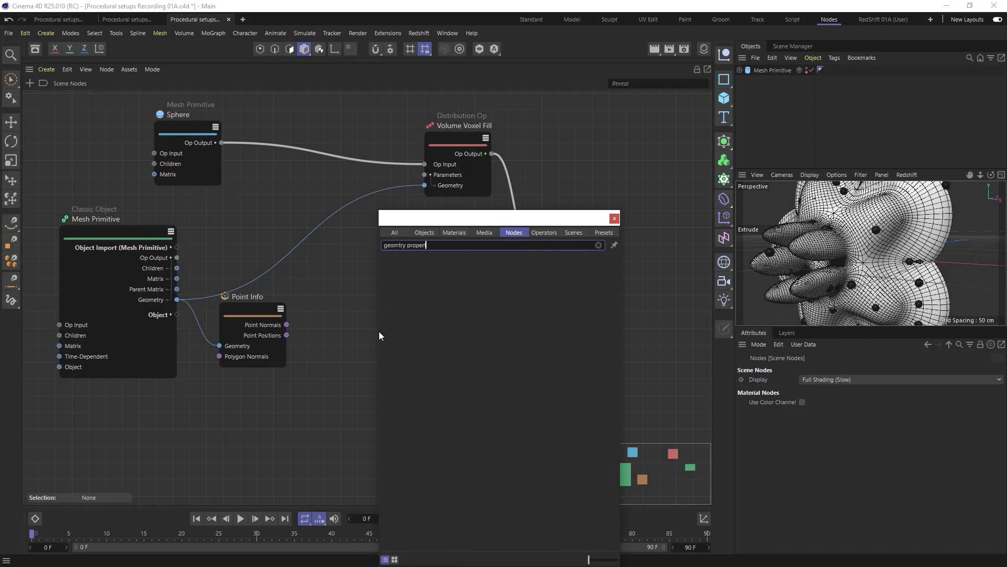
{"action": "type", "text": "ty se"}
{"action": "type", "text": "e"}
{"action": "key", "text": "Return"}
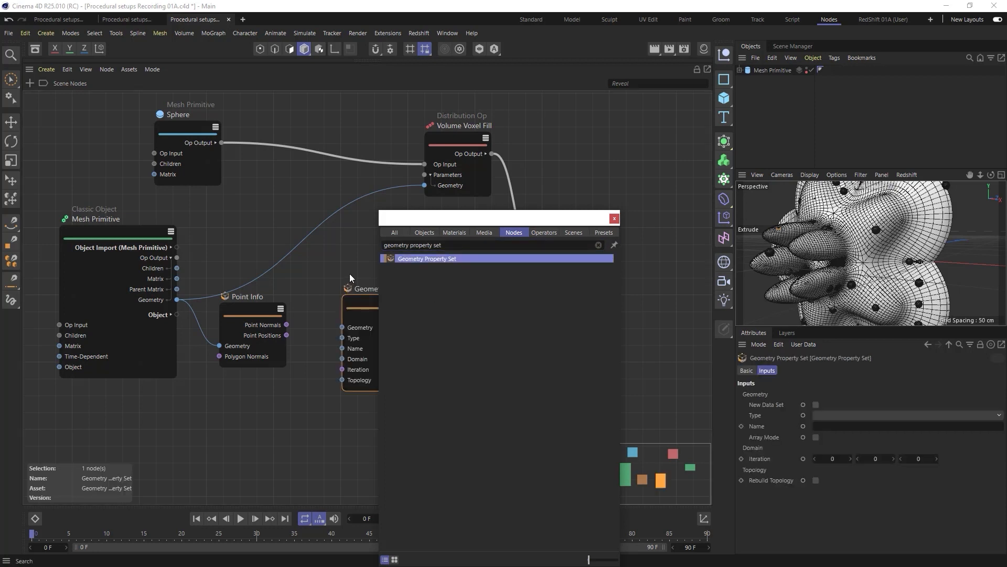
Step: Route the Mesh Primitive's geometry through the Geometry Property Set node into the Volume Voxel Fill's Geometry input, and space the nodes apart
{"action": "left_click", "coordinate": [430, 257]}
{"action": "left_click_drag", "start_coordinate": [429, 257], "coordinate": [425, 185]}
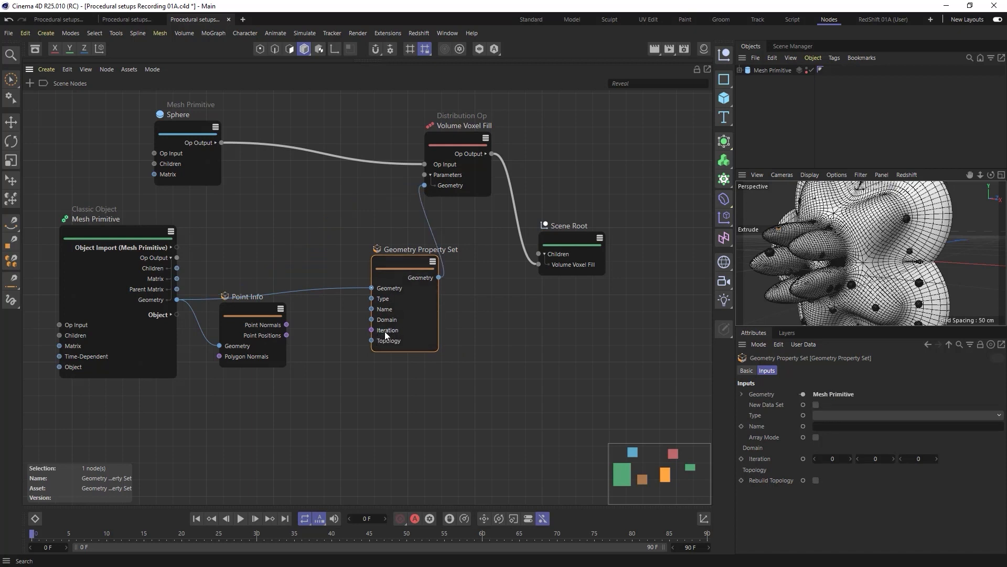
{"action": "left_click_drag", "start_coordinate": [257, 310], "coordinate": [250, 323]}
{"action": "left_click_drag", "start_coordinate": [412, 267], "coordinate": [424, 262]}
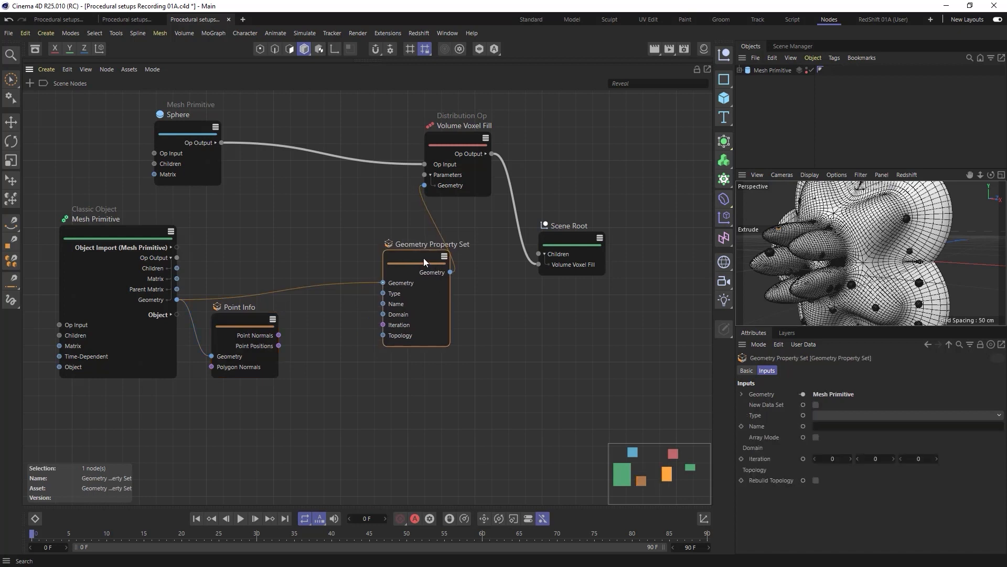
Step: Set the Geometry Property Set node's type to 3d Points and reposition the node
{"action": "left_click", "coordinate": [828, 416]}
{"action": "left_click", "coordinate": [865, 475]}
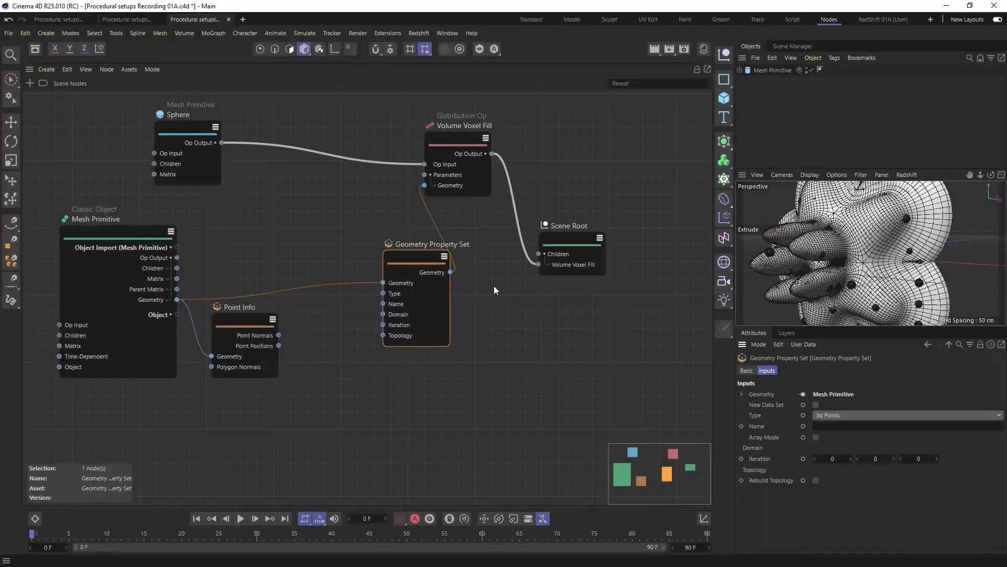
{"action": "left_click_drag", "start_coordinate": [415, 263], "coordinate": [413, 251]}
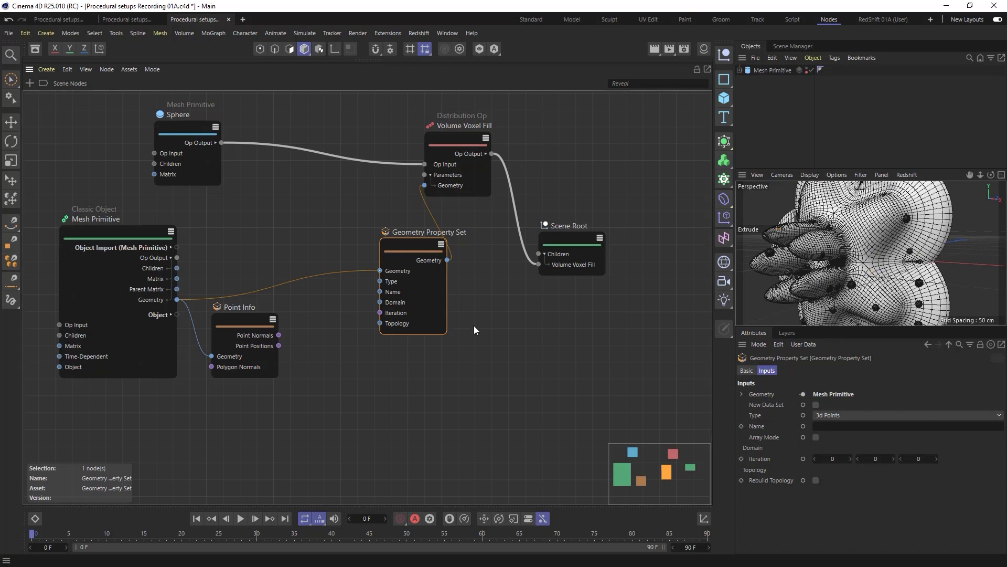
{"action": "left_click_drag", "start_coordinate": [417, 249], "coordinate": [404, 248]}
Step: Hide the original Mesh Primitive object and add a Geometry Op node near Scene Root, fed by the Geometry Property Set's geometry
{"action": "left_click_drag", "start_coordinate": [566, 243], "coordinate": [587, 228]}
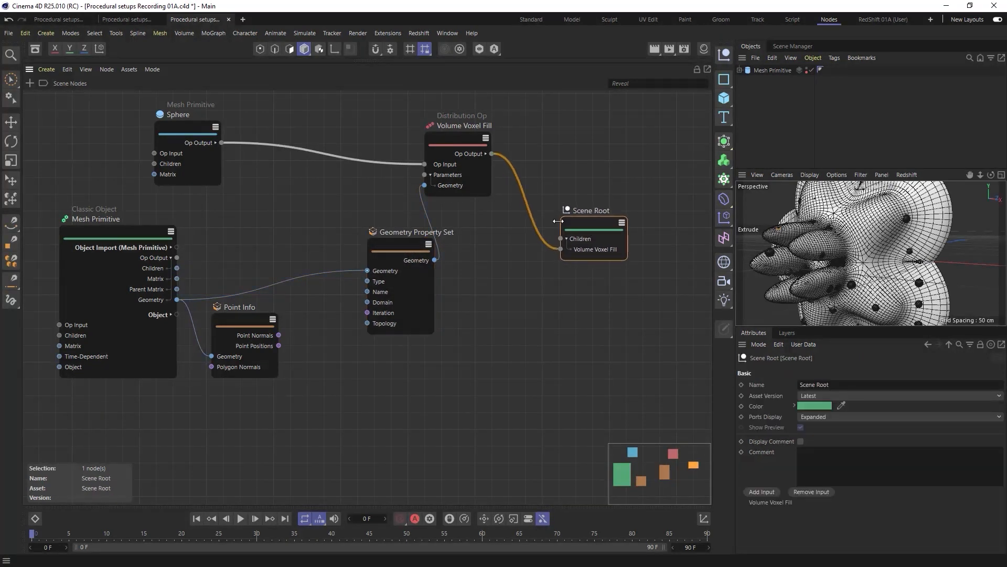
{"action": "left_click", "coordinate": [806, 68]}
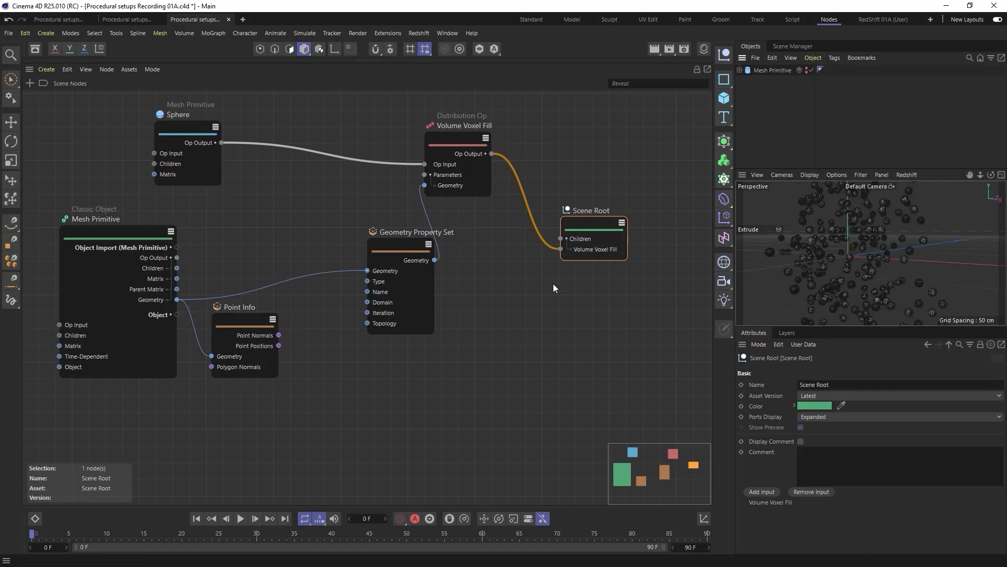
{"action": "left_click", "coordinate": [522, 334]}
{"action": "double_click", "coordinate": [521, 334]}
{"action": "type", "text": "geo"}
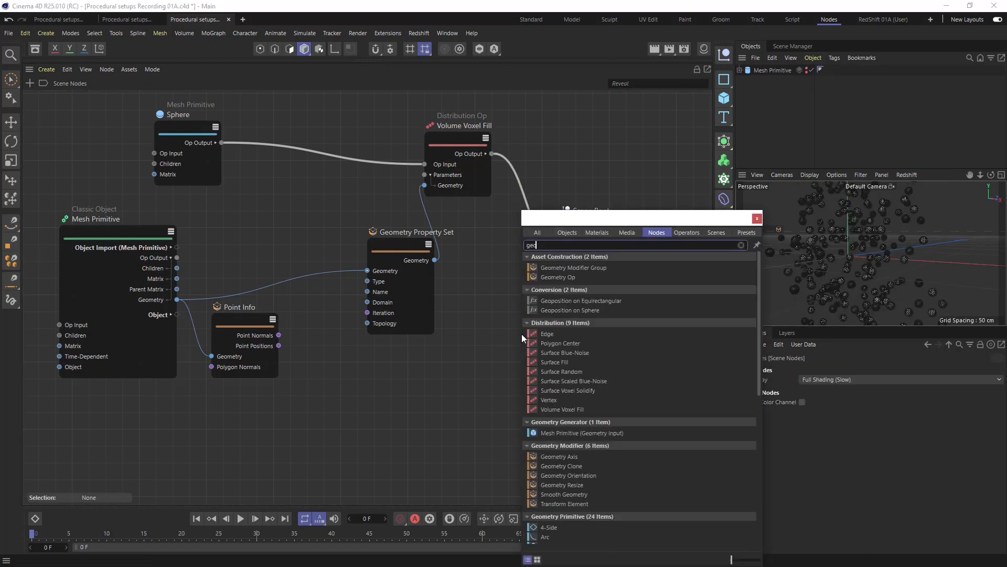
{"action": "left_click_drag", "start_coordinate": [556, 277], "coordinate": [503, 281]}
{"action": "left_click_drag", "start_coordinate": [435, 260], "coordinate": [492, 317]}
Step: Add a second Children input to Scene Root and connect the Geometry Op's Op Output to it
{"action": "left_click_drag", "start_coordinate": [559, 296], "coordinate": [560, 252]}
{"action": "left_click", "coordinate": [592, 246]}
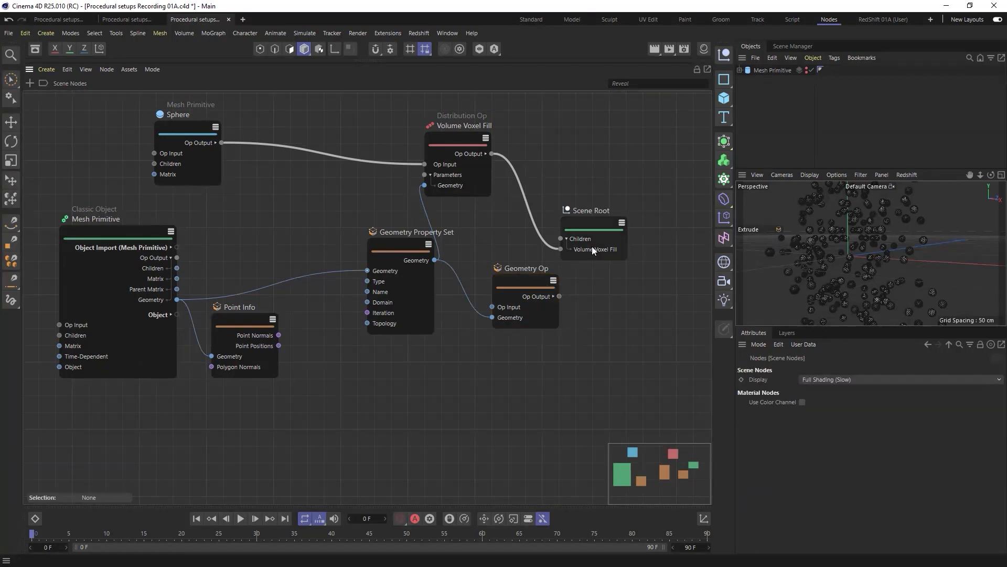
{"action": "left_click", "coordinate": [774, 490]}
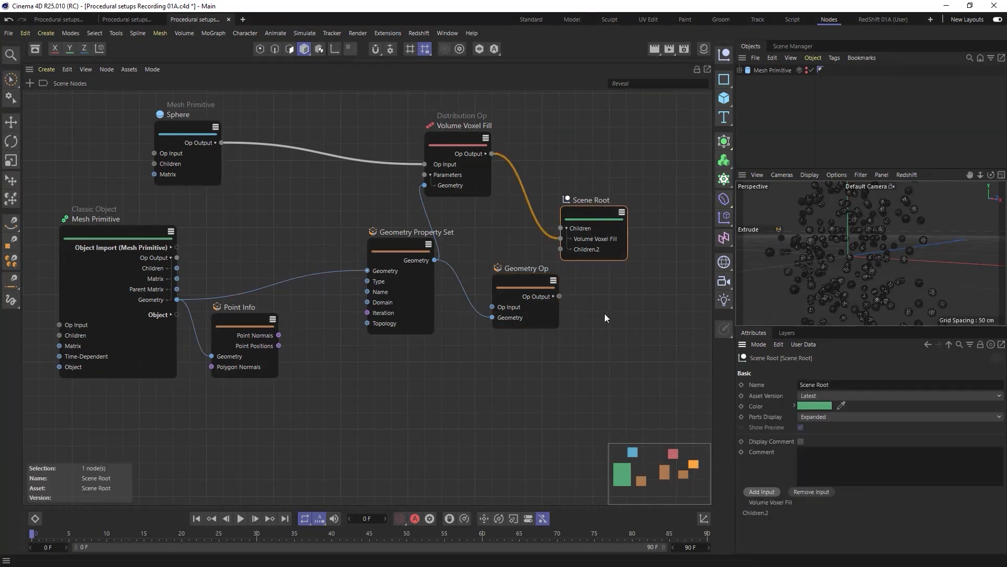
{"action": "left_click_drag", "start_coordinate": [559, 296], "coordinate": [561, 250]}
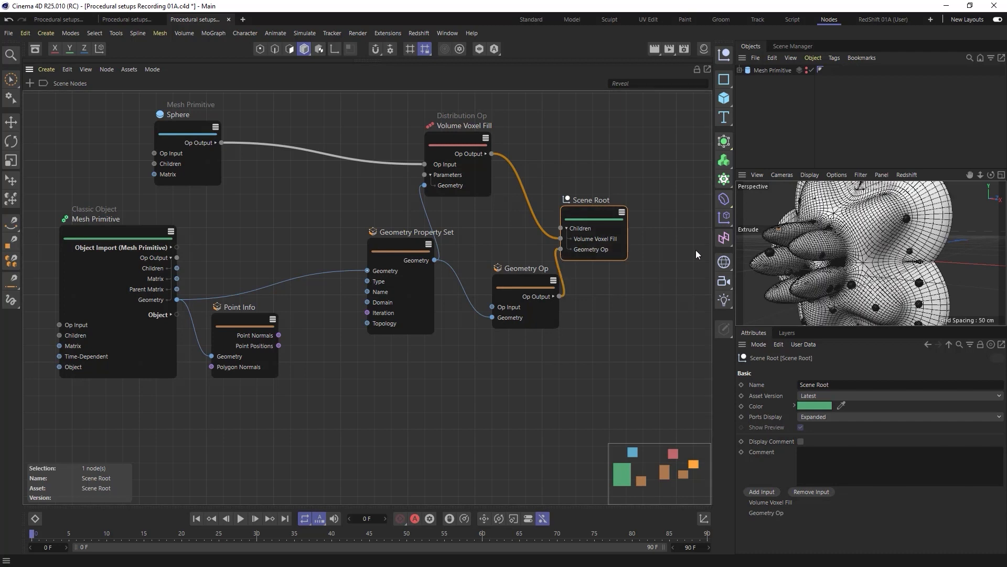
Step: Spread out the Geometry Property Set, Geometry Op, Mesh Primitive and Point Info nodes to open a gap after Point Info
{"action": "left_click_drag", "start_coordinate": [409, 240], "coordinate": [397, 252]}
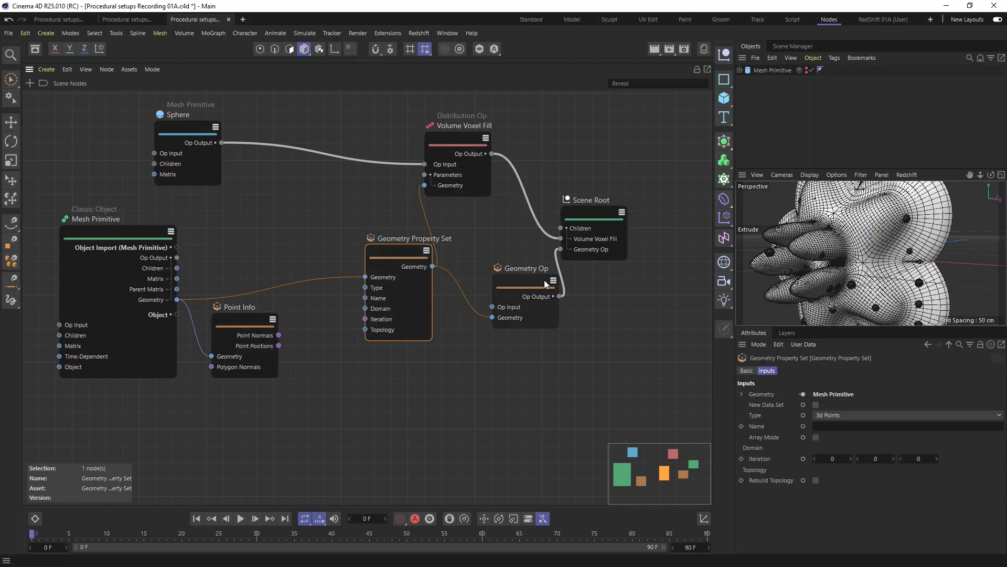
{"action": "left_click_drag", "start_coordinate": [543, 280], "coordinate": [572, 276]}
{"action": "left_click_drag", "start_coordinate": [390, 253], "coordinate": [427, 261]}
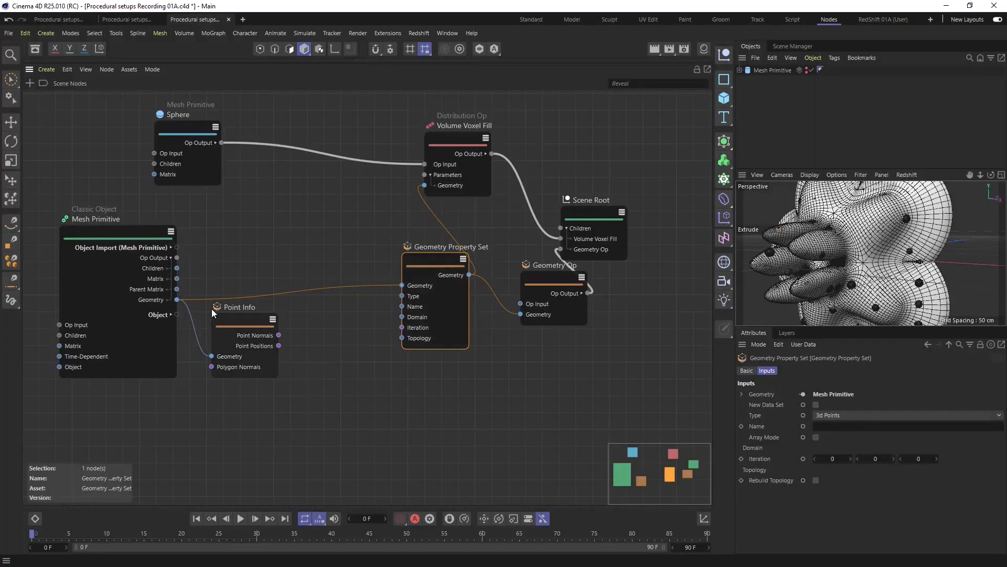
{"action": "left_click_drag", "start_coordinate": [137, 228], "coordinate": [120, 218]}
{"action": "left_click_drag", "start_coordinate": [237, 317], "coordinate": [226, 315]}
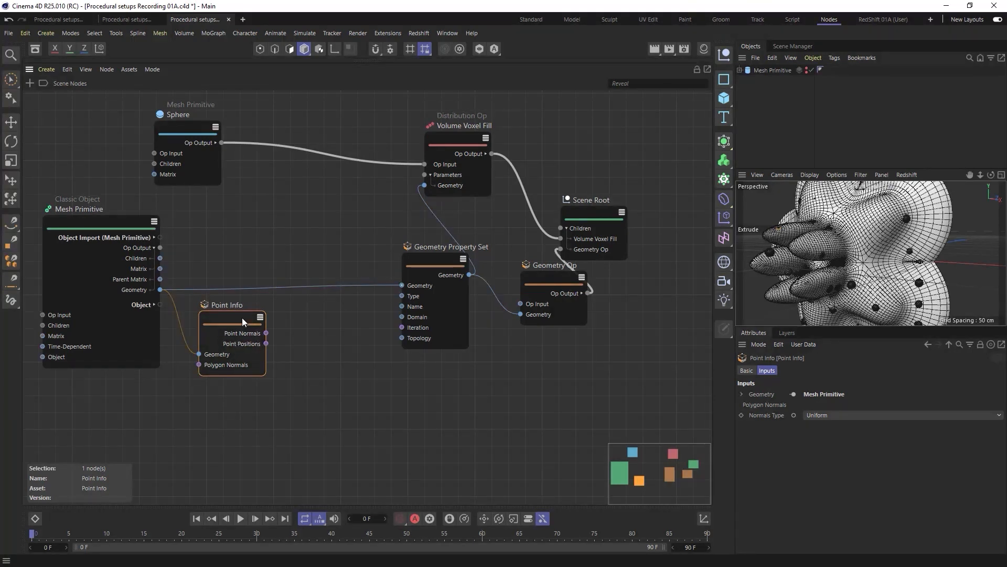
{"action": "left_click_drag", "start_coordinate": [254, 334], "coordinate": [245, 333]}
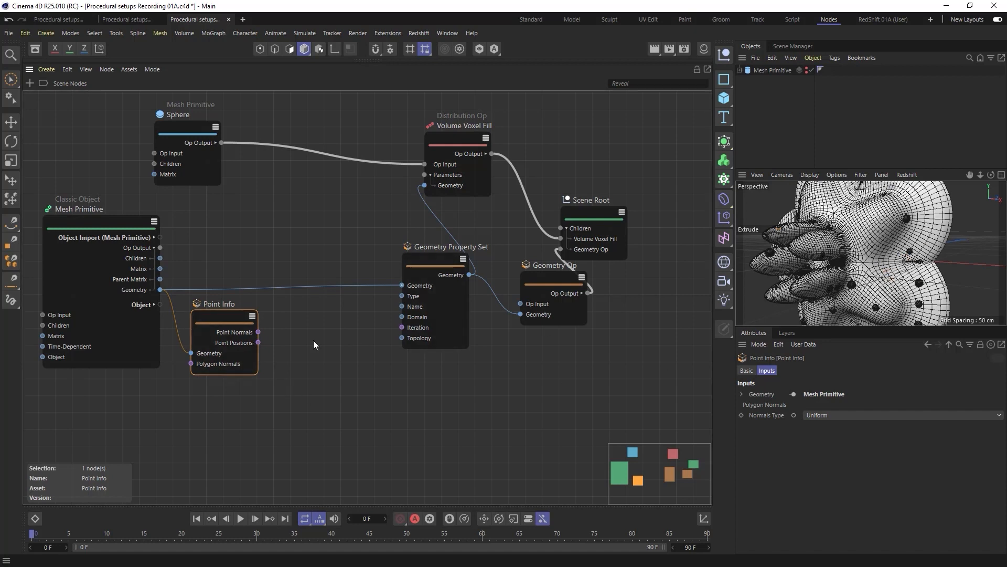
Step: Add an Arithmetic (Subtract) node between Point Info and Geometry Property Set and set its data type to Vector
{"action": "double_click", "coordinate": [312, 325]}
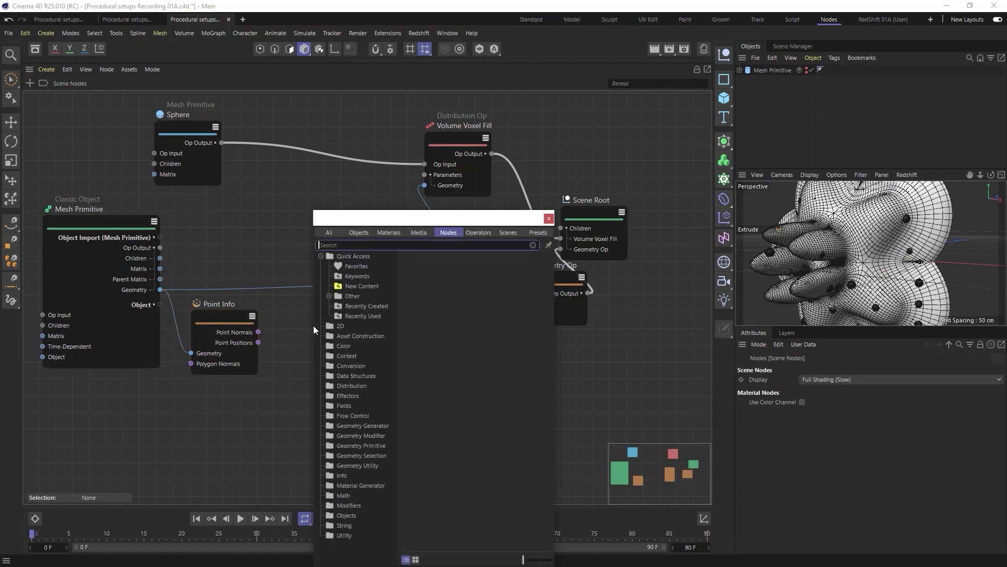
{"action": "type", "text": "sub"}
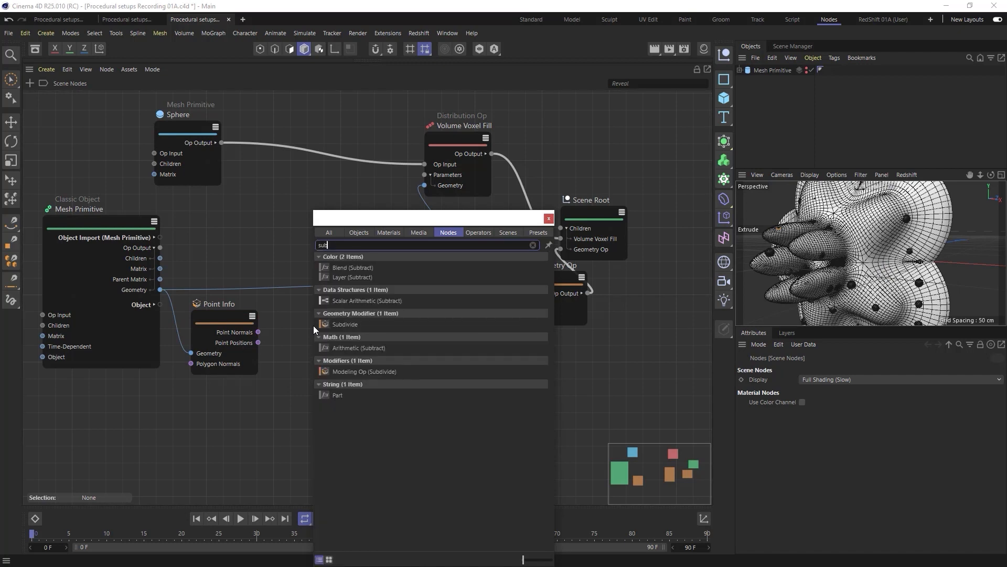
{"action": "type", "text": "trac"}
{"action": "type", "text": "t"}
{"action": "double_click", "coordinate": [343, 324]}
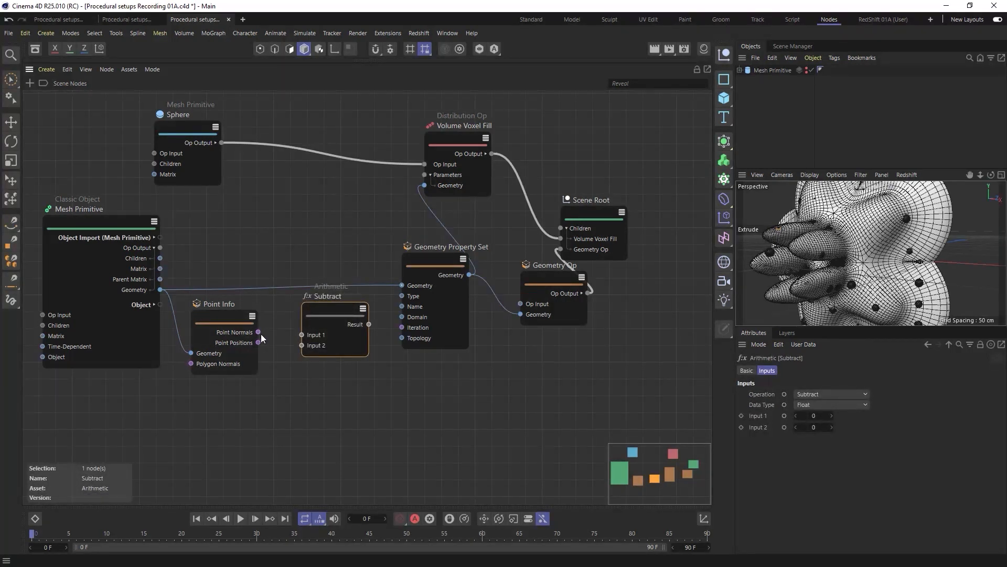
{"action": "left_click_drag", "start_coordinate": [326, 308], "coordinate": [332, 306]}
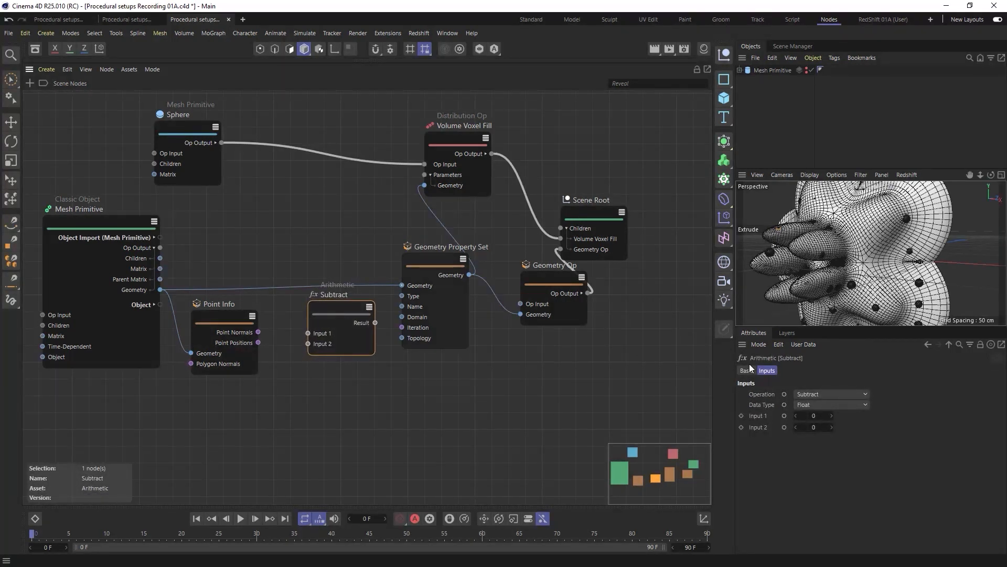
{"action": "left_click", "coordinate": [822, 404]}
{"action": "left_click", "coordinate": [838, 486]}
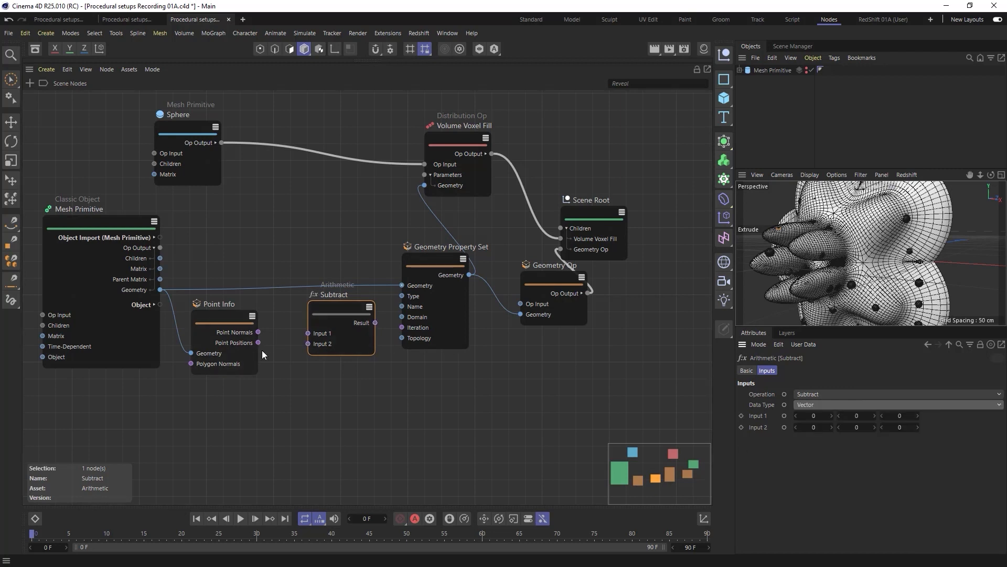
Step: Connect Point Info's Point Positions to the Subtract node's Input 1, placing the collapsed Iterate Collection node above them
{"action": "left_click_drag", "start_coordinate": [258, 342], "coordinate": [308, 333]}
{"action": "left_click_drag", "start_coordinate": [367, 281], "coordinate": [285, 210]}
{"action": "left_click", "coordinate": [312, 211]}
{"action": "left_click", "coordinate": [311, 212]}
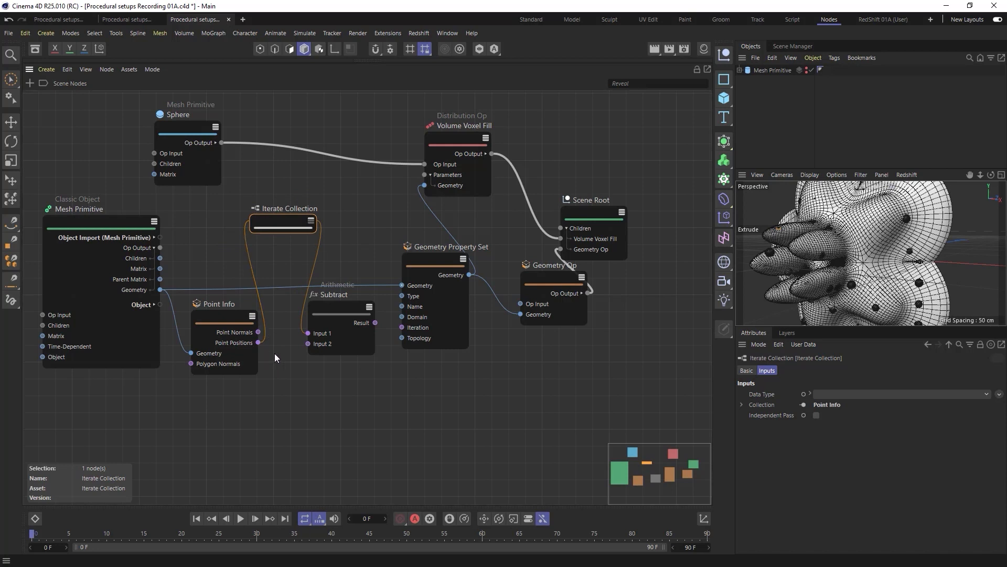
{"action": "left_click_drag", "start_coordinate": [235, 323], "coordinate": [225, 320]}
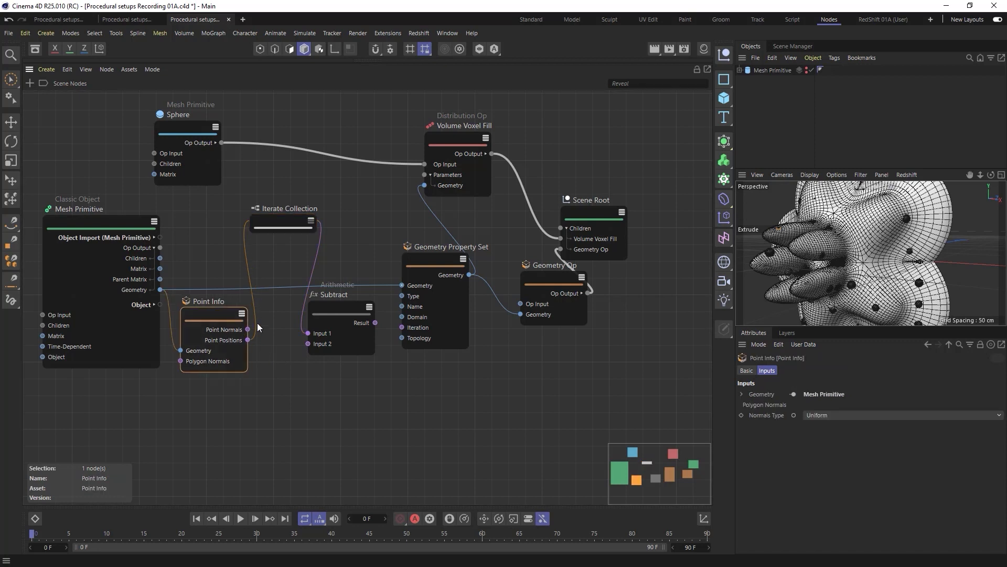
Step: Add an Arithmetic (Multiply) node below the Point Info and Subtract nodes
{"action": "double_click", "coordinate": [271, 366]}
{"action": "type", "text": "mu"}
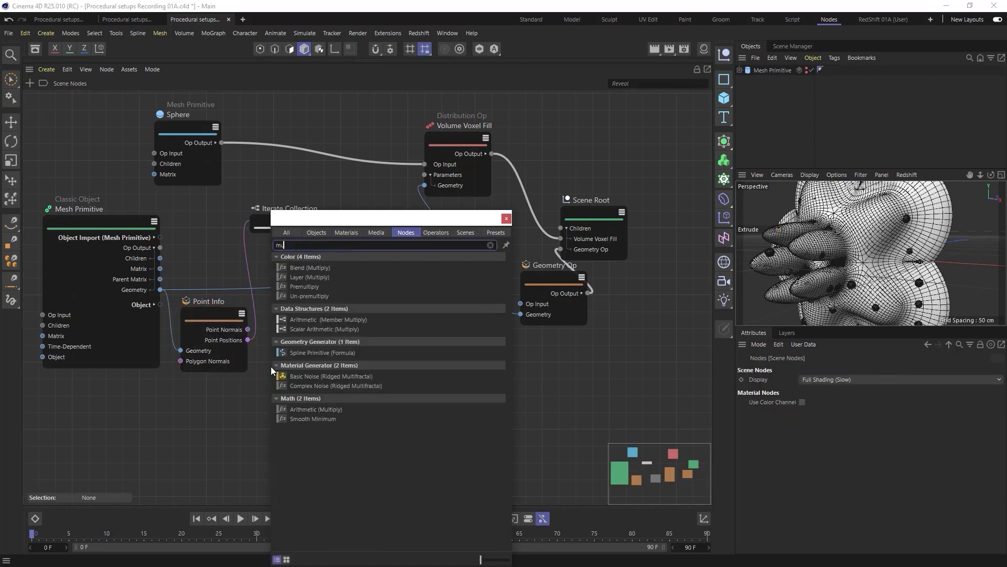
{"action": "type", "text": "ltiply"}
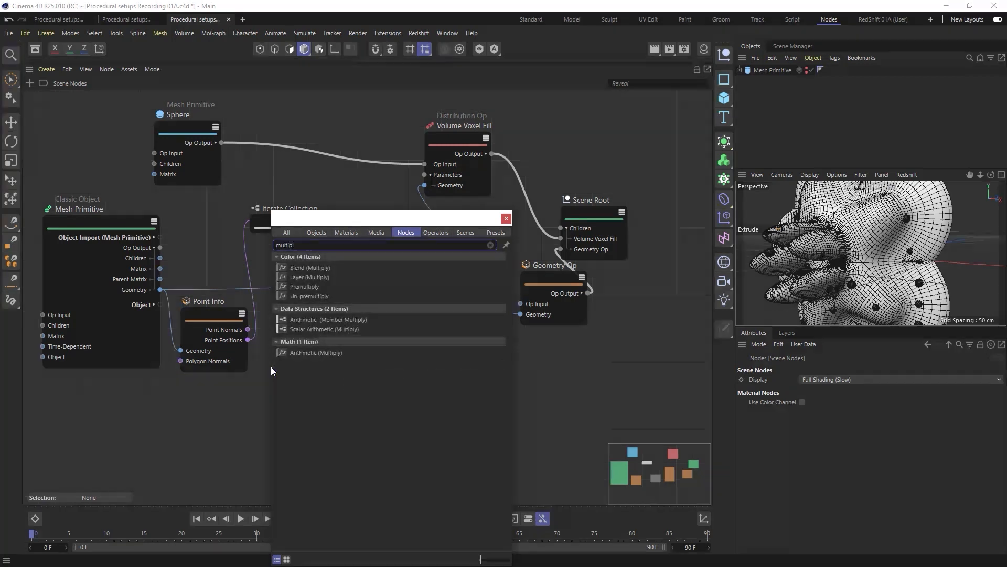
{"action": "double_click", "coordinate": [304, 353]}
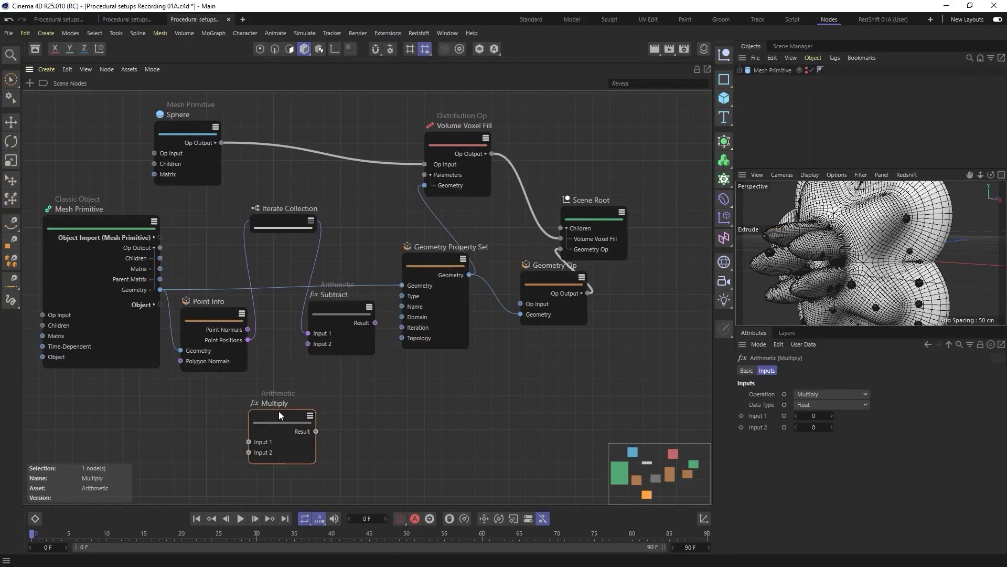
Step: Place the Multiply node just below the Subtract node and set its data type to Vector
{"action": "left_click_drag", "start_coordinate": [279, 411], "coordinate": [289, 385]}
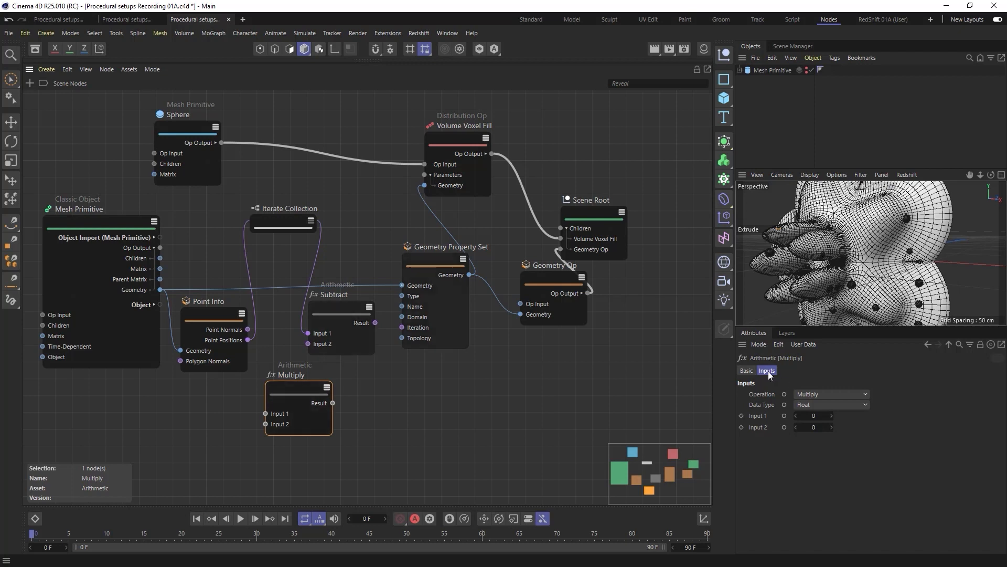
{"action": "left_click", "coordinate": [833, 404]}
{"action": "left_click", "coordinate": [842, 509]}
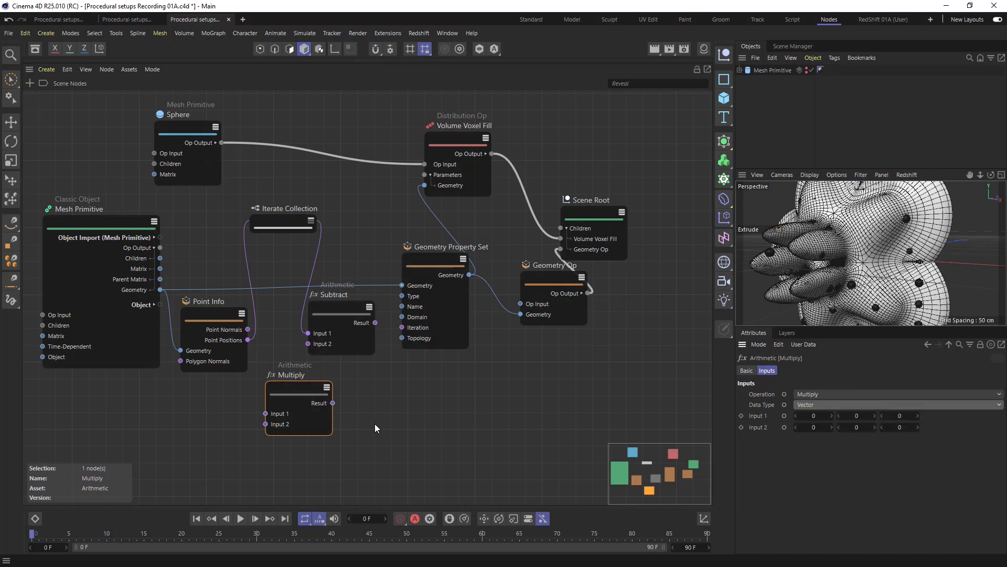
Step: Connect Point Info's Point Normals to the Multiply node's Input 1 and place the new collapsed Iterate Collection node above Point Info
{"action": "left_click_drag", "start_coordinate": [291, 386], "coordinate": [286, 380]}
{"action": "left_click_drag", "start_coordinate": [248, 329], "coordinate": [260, 407]}
{"action": "left_click_drag", "start_coordinate": [360, 284], "coordinate": [279, 266]}
Step: Reorder the Subtract node's ports so Input 1 sits below Input 2, and place the two Iterate Collection nodes close together
{"action": "left_click_drag", "start_coordinate": [346, 314], "coordinate": [342, 347]}
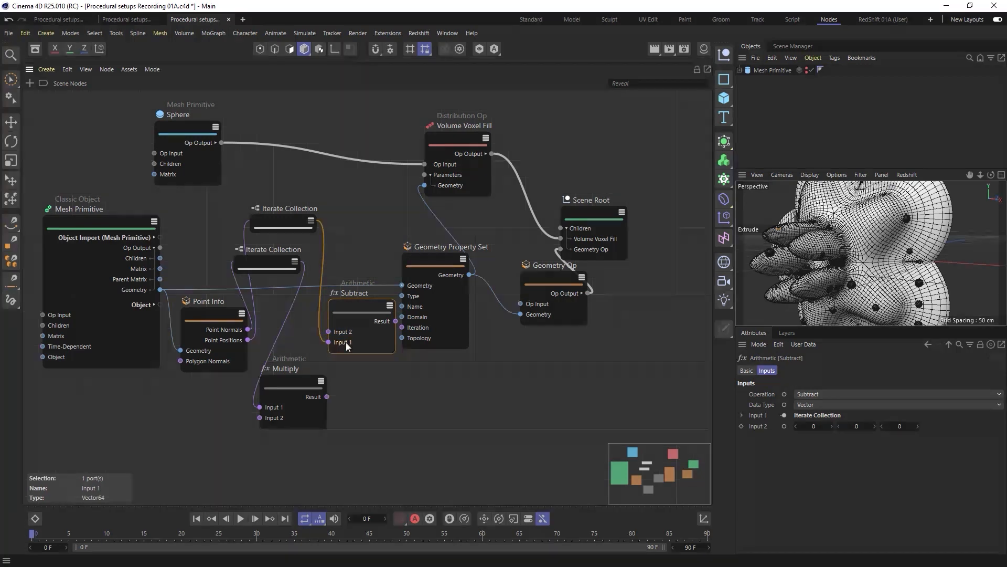
{"action": "mouse_move", "coordinate": [279, 266]}
{"action": "left_mouse_down"}
{"action": "mouse_move", "coordinate": [298, 284]}
{"action": "mouse_move", "coordinate": [290, 279]}
{"action": "left_mouse_up"}
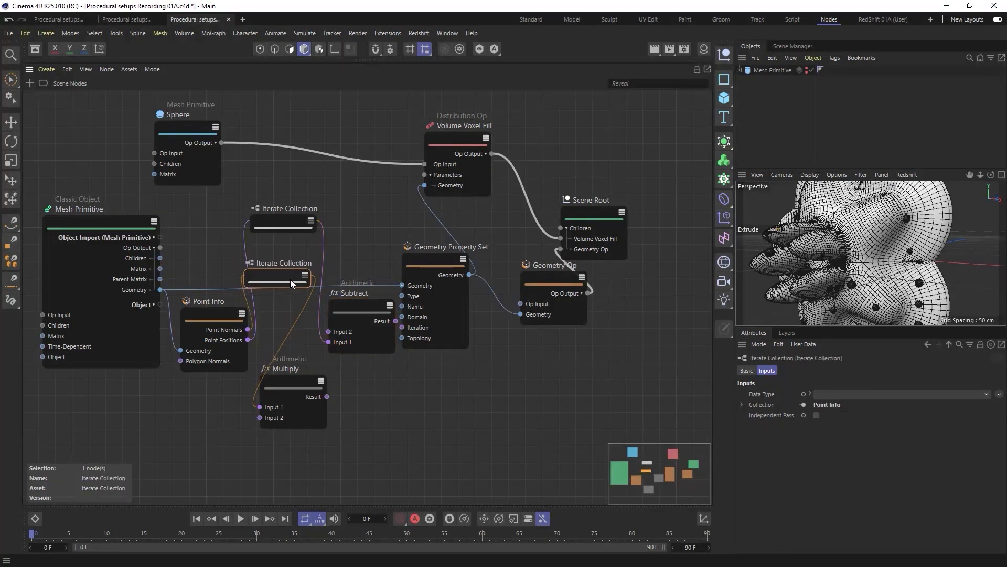
{"action": "left_click_drag", "start_coordinate": [293, 218], "coordinate": [308, 271]}
Step: Connect Multiply's Result to Subtract's Input 2 and Subtract's Result to Geometry Property Set's Iteration input, spreading the nodes to fit
{"action": "left_click_drag", "start_coordinate": [366, 234], "coordinate": [454, 326]}
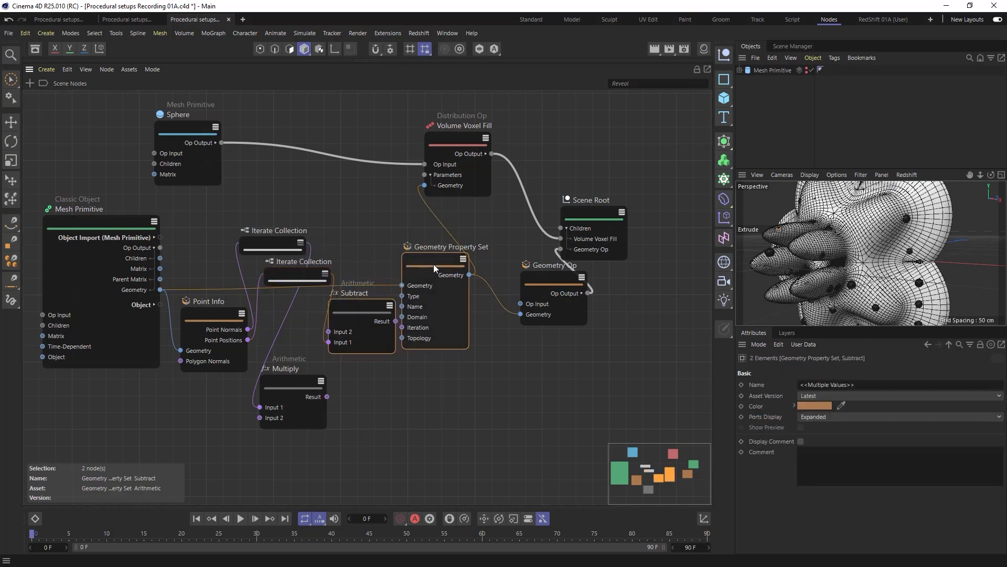
{"action": "left_click_drag", "start_coordinate": [434, 269], "coordinate": [443, 269]}
{"action": "left_click_drag", "start_coordinate": [307, 375], "coordinate": [358, 343]}
{"action": "left_click_drag", "start_coordinate": [390, 312], "coordinate": [380, 313]}
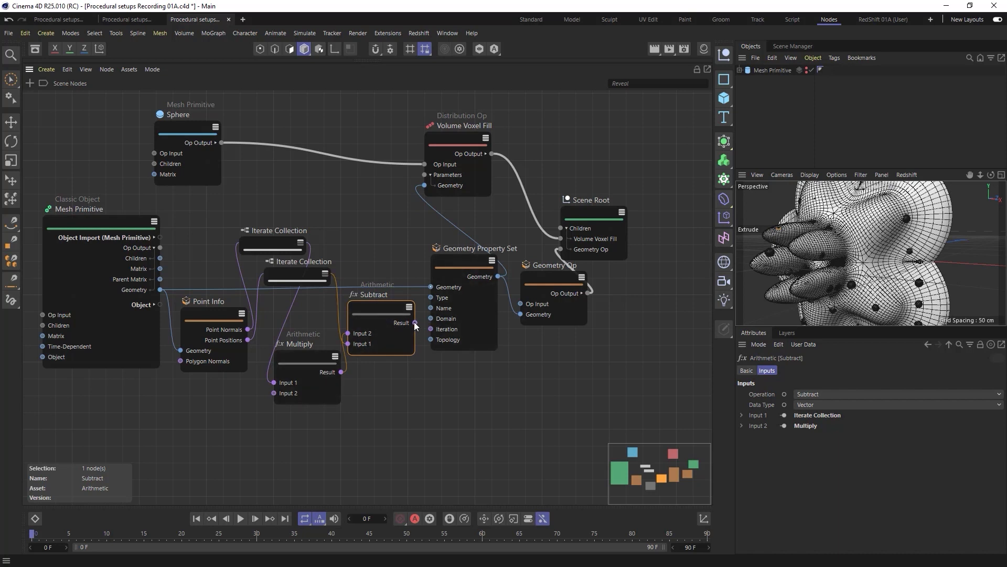
{"action": "left_click_drag", "start_coordinate": [434, 334], "coordinate": [432, 332]}
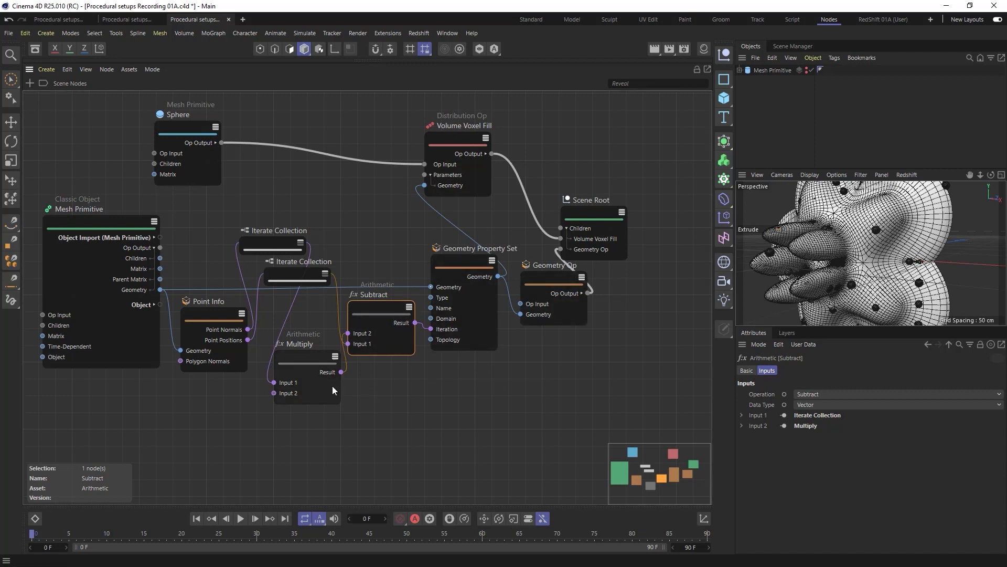
Step: Try -3, -2 and 2 as the vector components of the Multiply node's Input 2
{"action": "left_click", "coordinate": [304, 358]}
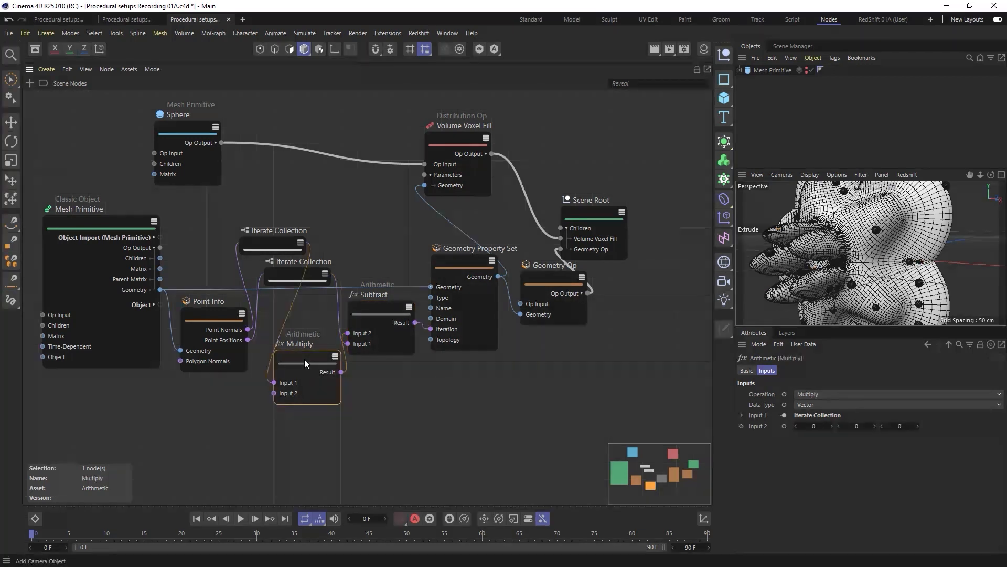
{"action": "left_click_drag", "start_coordinate": [833, 426], "coordinate": [908, 426]}
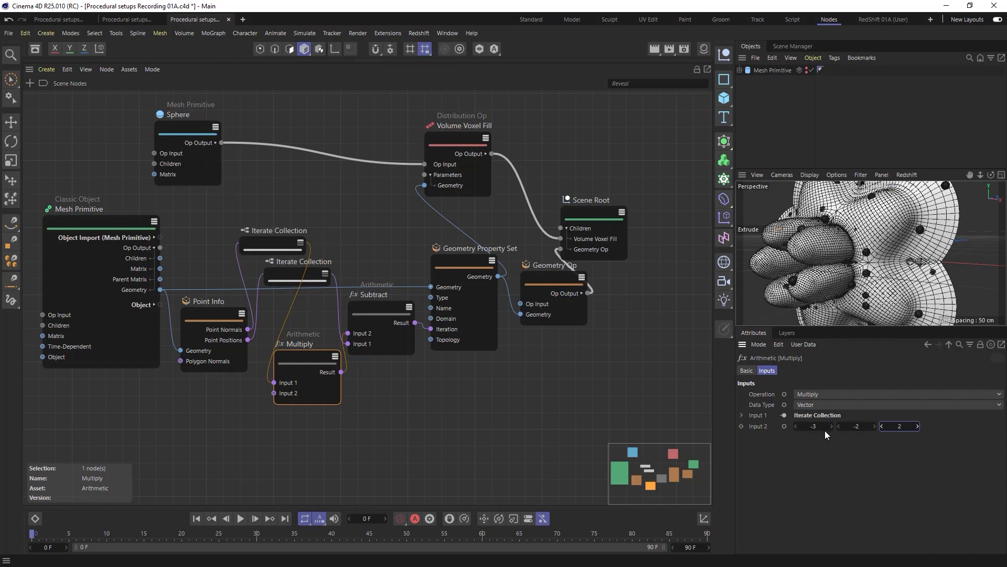
Step: Add a Value (Float) node, connect its Result to the Multiply node's Input 2, and try input values around 2.3
{"action": "left_click_drag", "start_coordinate": [294, 359], "coordinate": [307, 368]}
{"action": "left_click", "coordinate": [200, 422]}
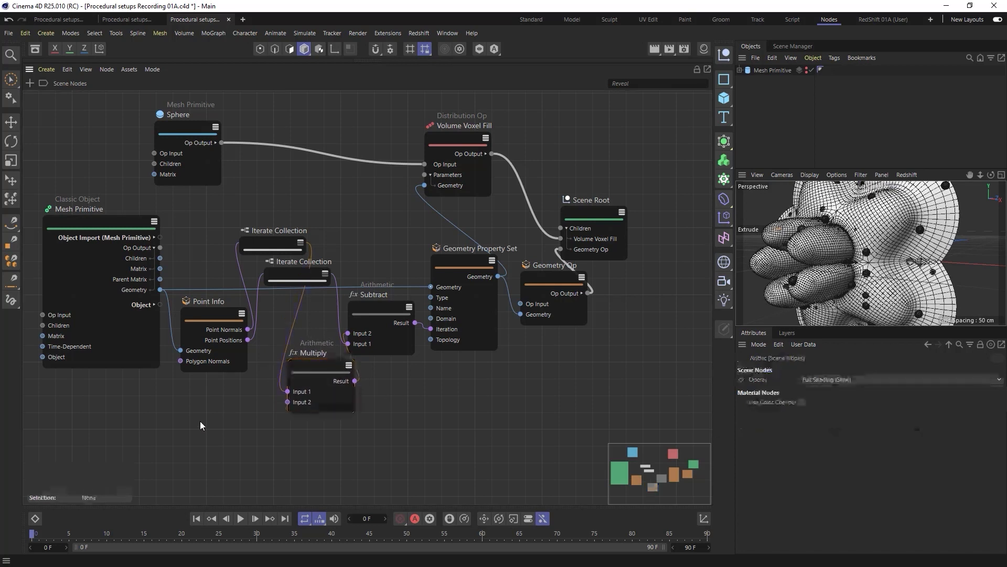
{"action": "double_click", "coordinate": [199, 421]}
{"action": "type", "text": "value"}
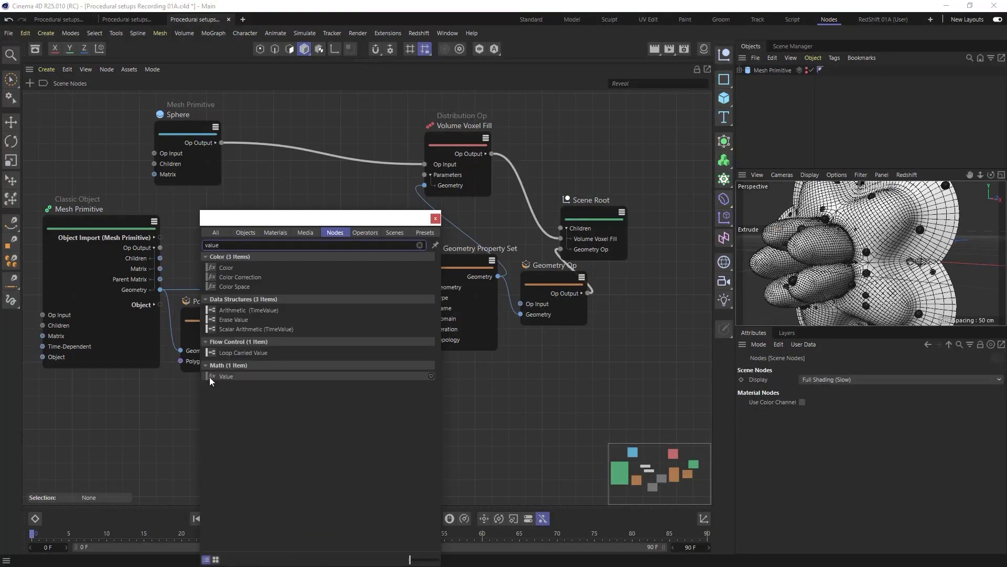
{"action": "left_click_drag", "start_coordinate": [209, 377], "coordinate": [240, 429]}
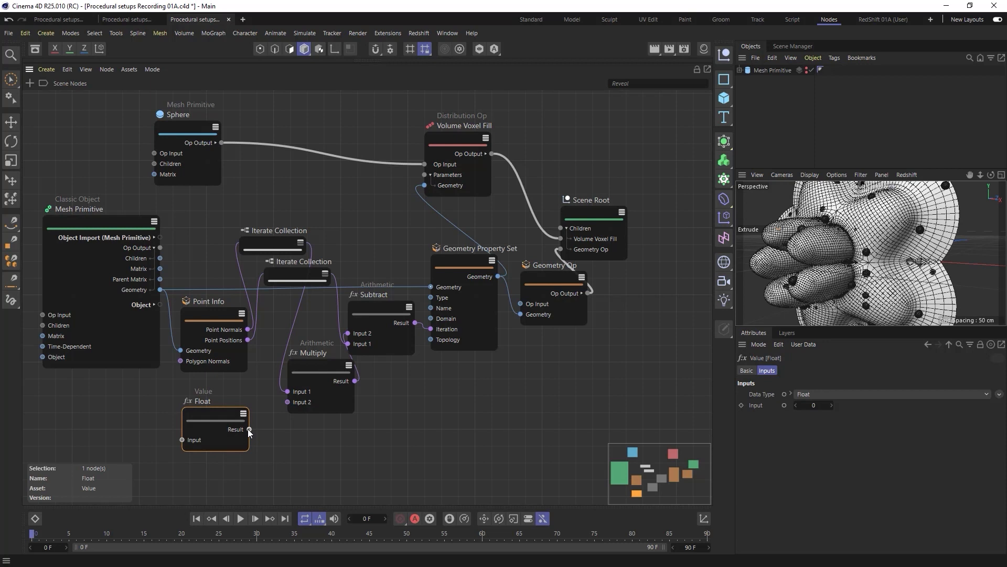
{"action": "left_click_drag", "start_coordinate": [286, 402], "coordinate": [287, 402]}
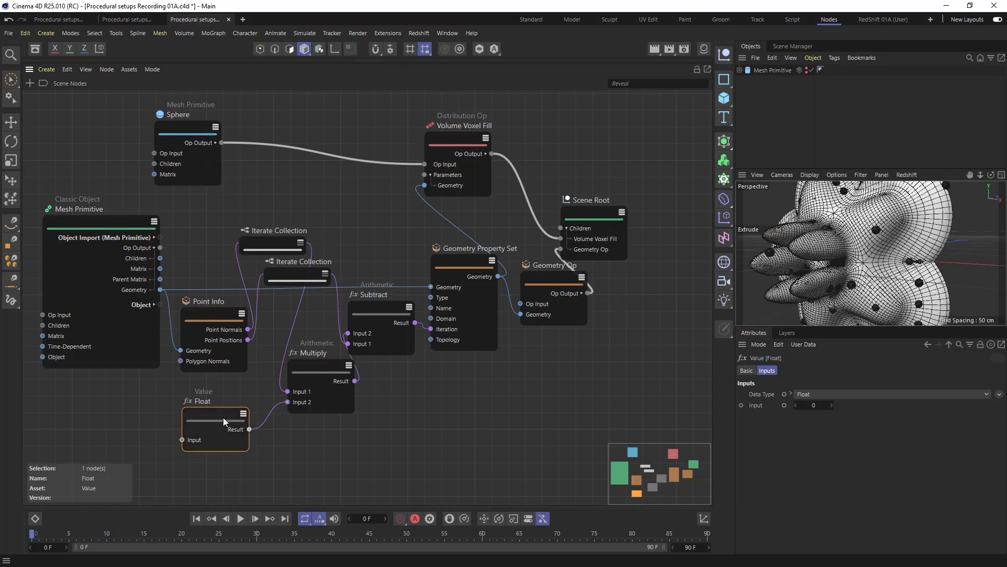
{"action": "left_click_drag", "start_coordinate": [830, 405], "coordinate": [948, 405]}
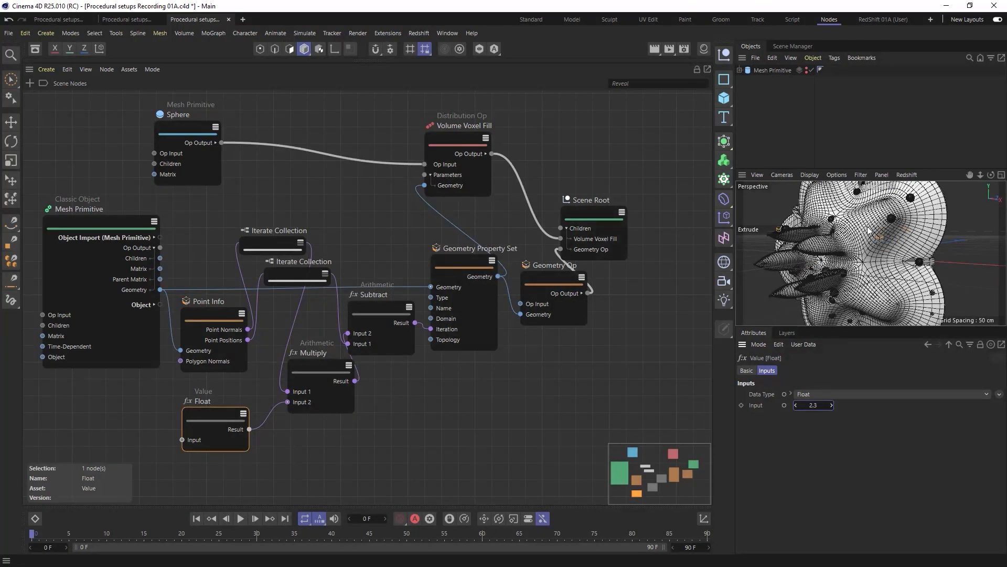
{"action": "left_click_drag", "start_coordinate": [831, 405], "coordinate": [845, 405]}
Step: Delete the Geometry Op node that feeds the Scene Root
{"action": "left_click_drag", "start_coordinate": [543, 281], "coordinate": [539, 316]}
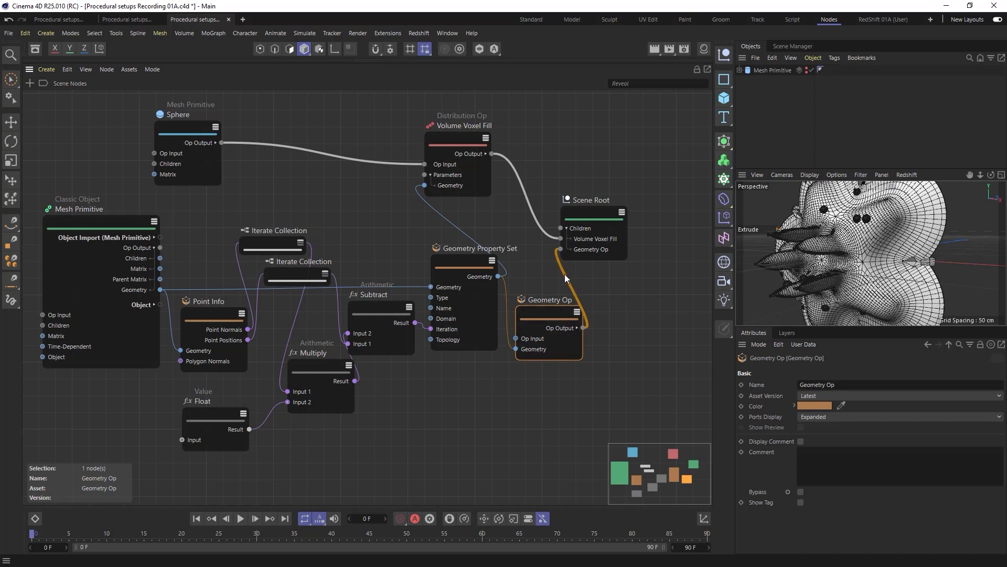
{"action": "left_click", "coordinate": [566, 278]}
{"action": "left_click", "coordinate": [555, 316]}
{"action": "key", "text": "Delete"}
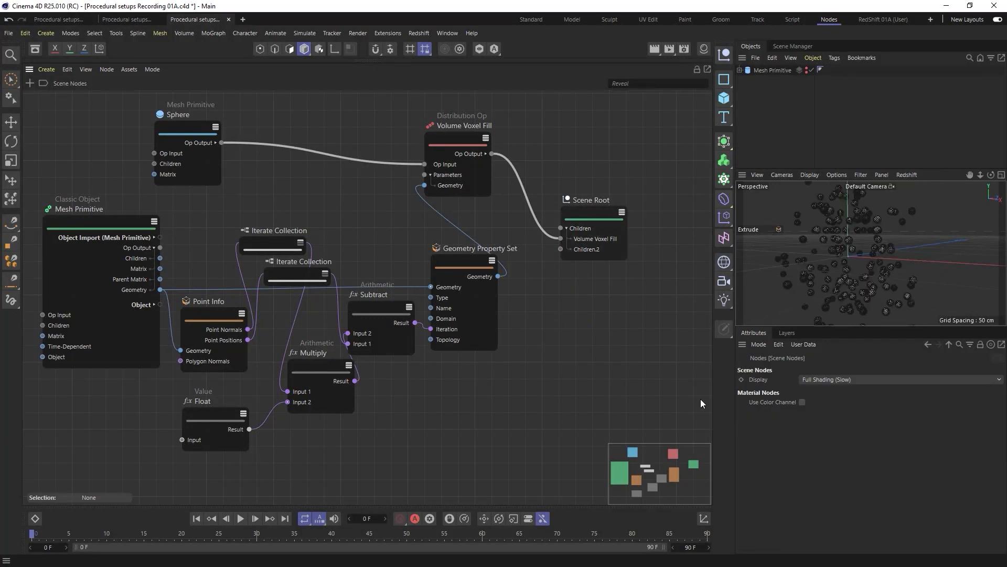
Step: Enable the Mesh Primitive object and set the Float value node's input to 3.71
{"action": "left_click", "coordinate": [223, 421]}
{"action": "left_click_drag", "start_coordinate": [813, 405], "coordinate": [787, 405]}
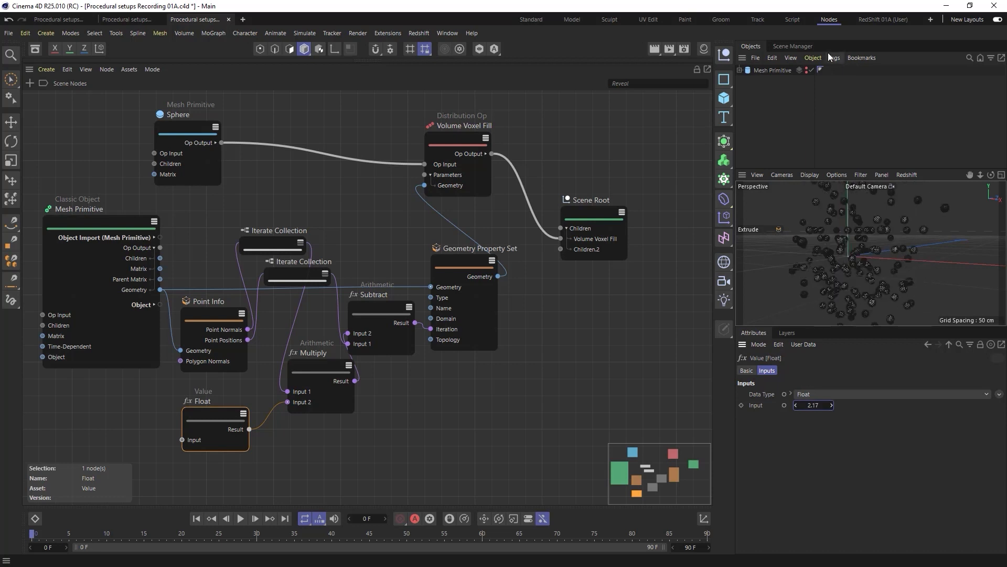
{"action": "left_click", "coordinate": [806, 68]}
{"action": "left_click_drag", "start_coordinate": [816, 404], "coordinate": [795, 404]}
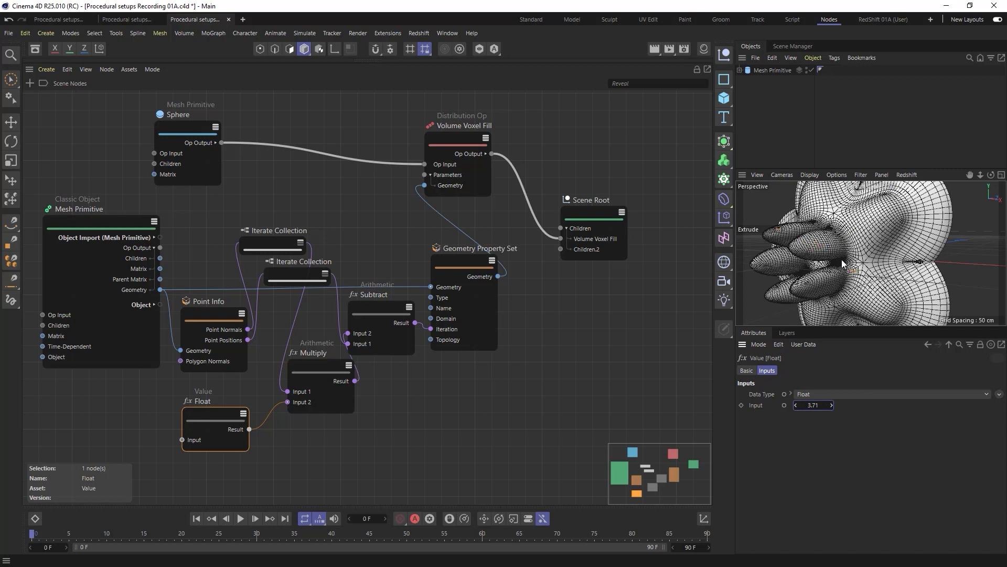
Step: Switch to the Standard layout and set the Mesh Primitive cylinder's Rotation Segments to 6
{"action": "left_click_drag", "start_coordinate": [802, 236], "coordinate": [861, 248], "text": "alt"}
{"action": "middle_click_drag", "start_coordinate": [861, 248], "coordinate": [837, 261], "text": "alt"}
{"action": "mouse_move", "coordinate": [837, 261]}
{"action": "left_mouse_down", "text": "alt"}
{"action": "mouse_move", "coordinate": [954, 264]}
{"action": "mouse_move", "coordinate": [855, 258]}
{"action": "left_mouse_up", "text": "alt"}
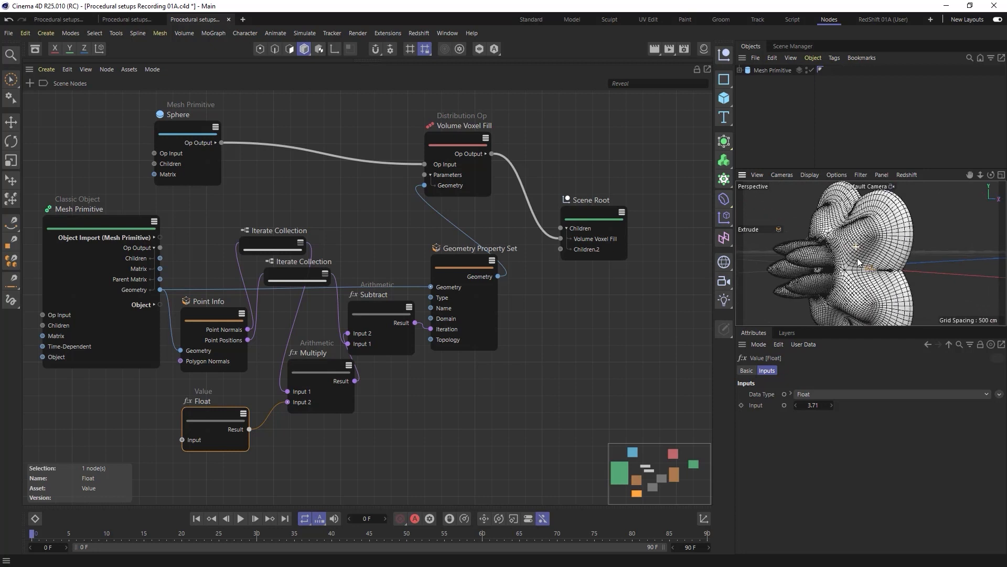
{"action": "left_click", "coordinate": [531, 19]}
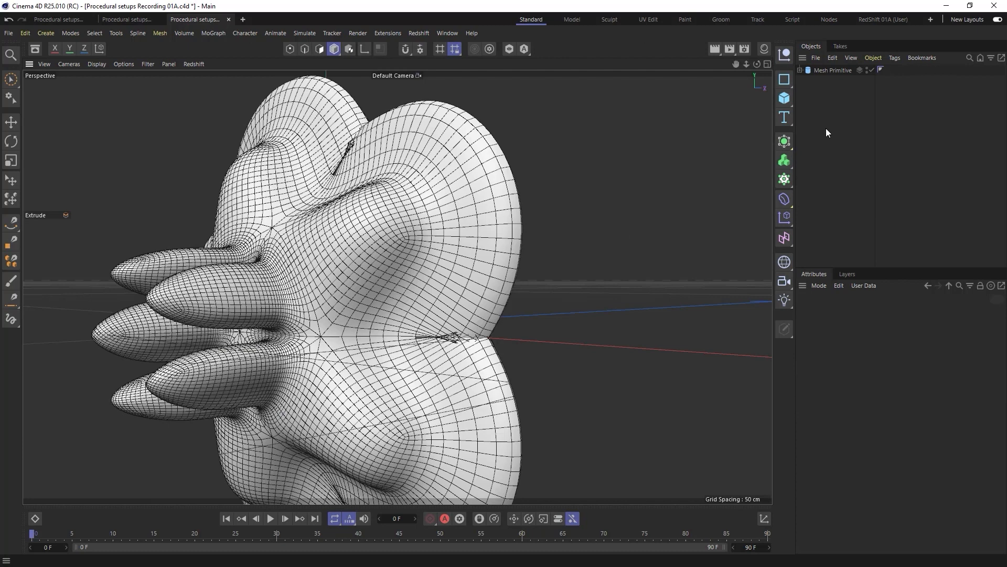
{"action": "left_click", "coordinate": [810, 71]}
{"action": "right_click_drag", "start_coordinate": [458, 221], "coordinate": [388, 260], "text": "alt"}
{"action": "middle_click_drag", "start_coordinate": [396, 261], "coordinate": [463, 256], "text": "alt"}
{"action": "mouse_move", "coordinate": [463, 256]}
{"action": "left_mouse_down", "text": "alt"}
{"action": "mouse_move", "coordinate": [467, 294]}
{"action": "mouse_move", "coordinate": [472, 271]}
{"action": "left_mouse_up", "text": "alt"}
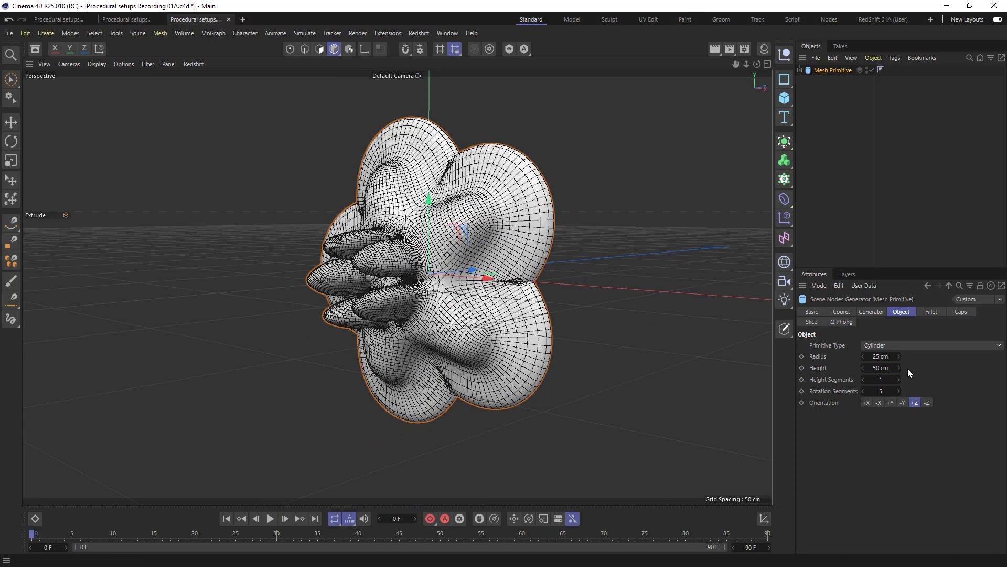
{"action": "left_click", "coordinate": [899, 391]}
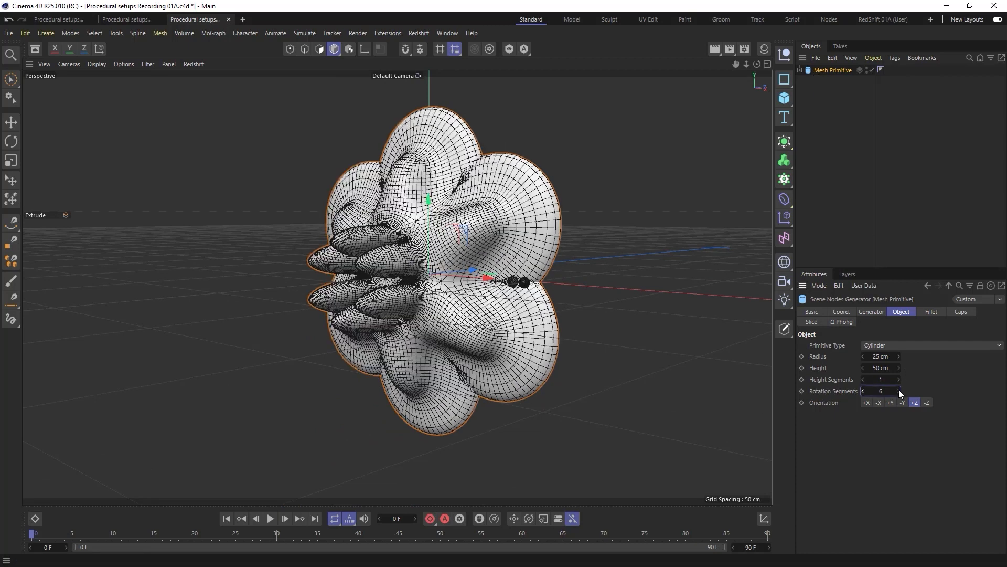
Step: Inspect the spheres poking out of the mesh, return to the Nodes layout, and adjust the Volume Voxel Fill node's settings
{"action": "left_click_drag", "start_coordinate": [537, 300], "coordinate": [516, 288], "text": "alt"}
{"action": "right_click_drag", "start_coordinate": [505, 283], "coordinate": [590, 294], "text": "alt"}
{"action": "left_click_drag", "start_coordinate": [590, 294], "coordinate": [517, 296], "text": "alt"}
{"action": "mouse_move", "coordinate": [516, 296]}
{"action": "right_mouse_down", "text": "alt"}
{"action": "mouse_move", "coordinate": [546, 282]}
{"action": "mouse_move", "coordinate": [549, 294]}
{"action": "mouse_move", "coordinate": [533, 292]}
{"action": "right_mouse_up", "text": "alt"}
{"action": "left_click_drag", "start_coordinate": [536, 292], "coordinate": [533, 292], "text": "alt"}
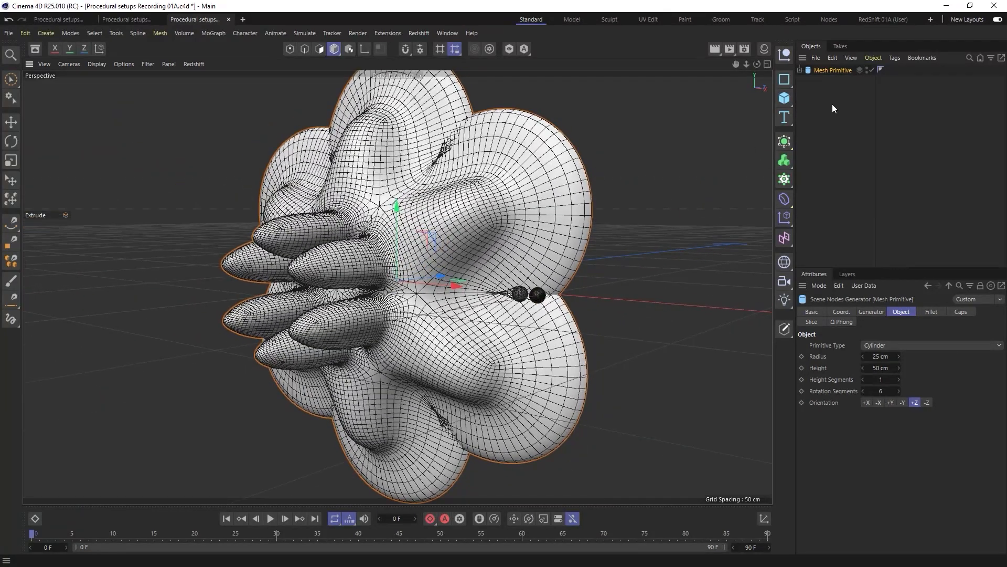
{"action": "left_click", "coordinate": [829, 20]}
{"action": "middle_click_drag", "start_coordinate": [521, 466], "coordinate": [534, 440], "text": "alt"}
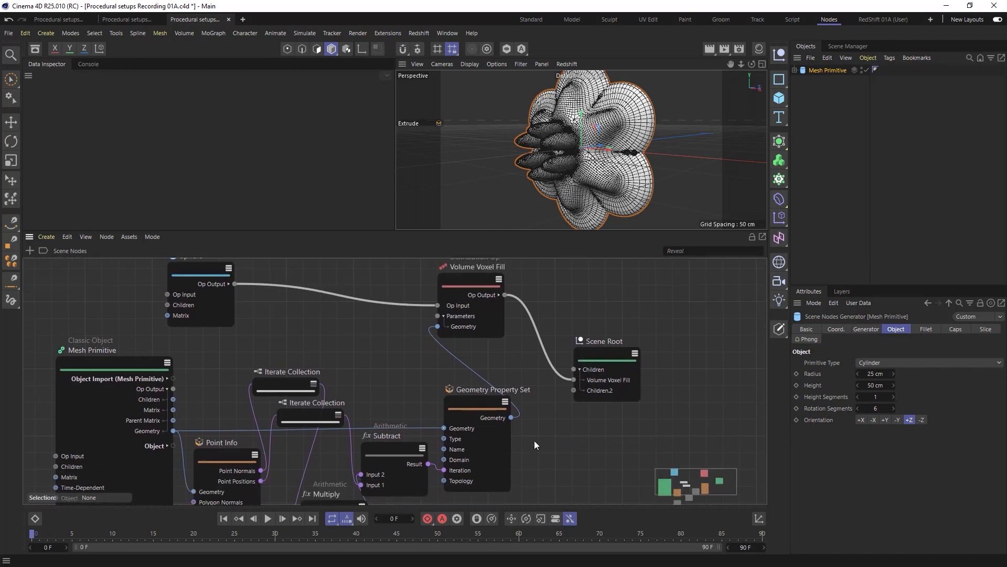
{"action": "left_click", "coordinate": [472, 284]}
{"action": "left_click_drag", "start_coordinate": [893, 447], "coordinate": [883, 456]}
Step: Set the Float value node's input to 3.74 to fine-tune the offset along the normals
{"action": "left_click", "coordinate": [577, 455]}
{"action": "middle_click_drag", "start_coordinate": [577, 456], "coordinate": [610, 373]}
{"action": "left_click", "coordinate": [266, 470]}
{"action": "left_click", "coordinate": [871, 364]}
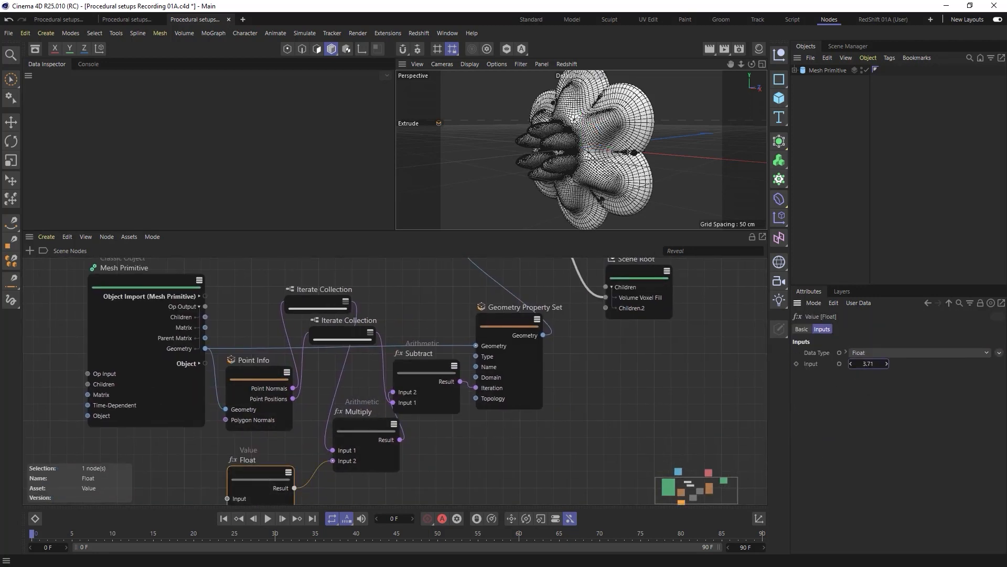
{"action": "left_click_drag", "start_coordinate": [871, 363], "coordinate": [873, 363]}
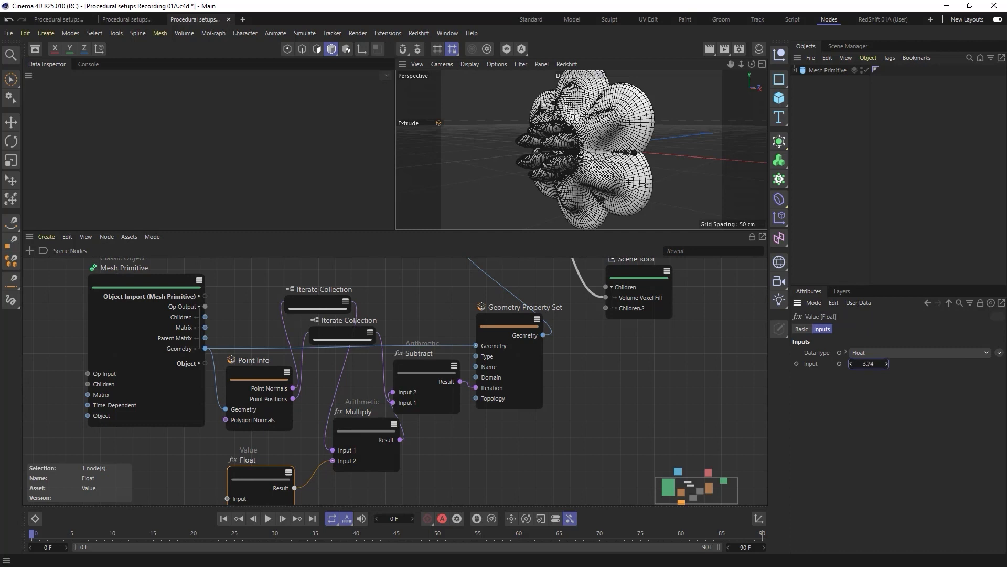
Step: Set the Mesh Primitive cylinder's height to 67 cm and the Float value node's input to 3.94
{"action": "left_click", "coordinate": [827, 70]}
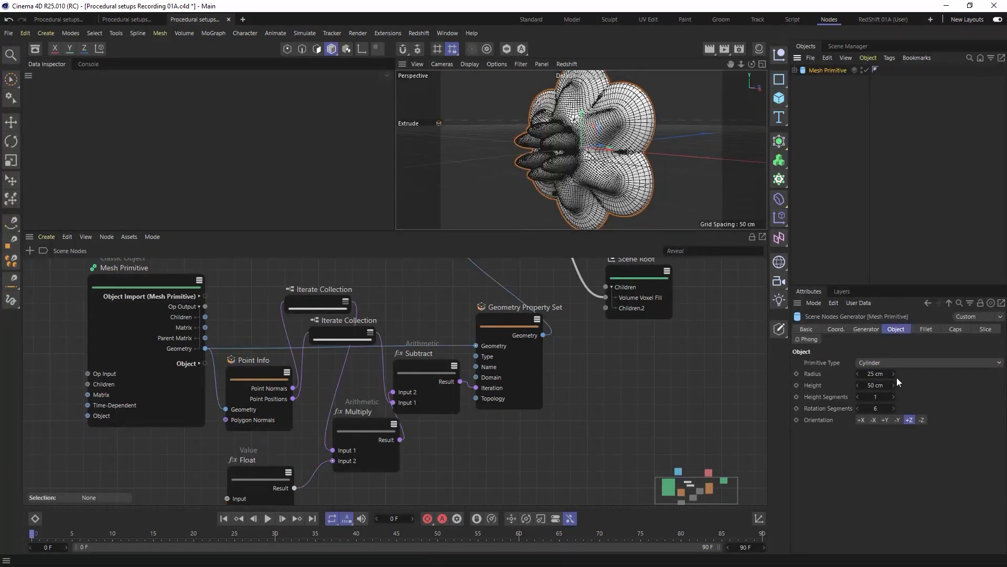
{"action": "left_click_drag", "start_coordinate": [893, 385], "coordinate": [904, 385]}
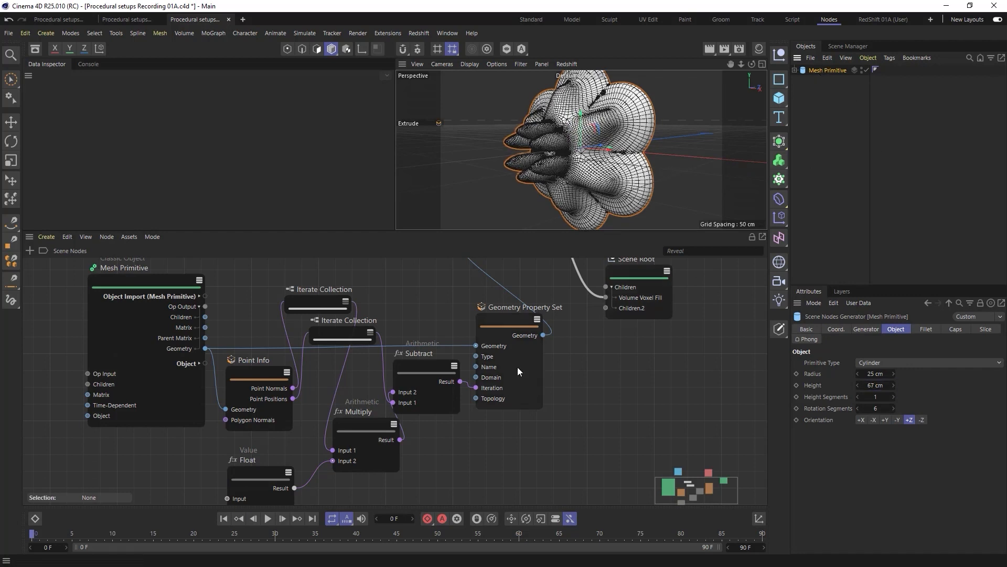
{"action": "left_click", "coordinate": [261, 479]}
{"action": "left_click_drag", "start_coordinate": [873, 364], "coordinate": [882, 363]}
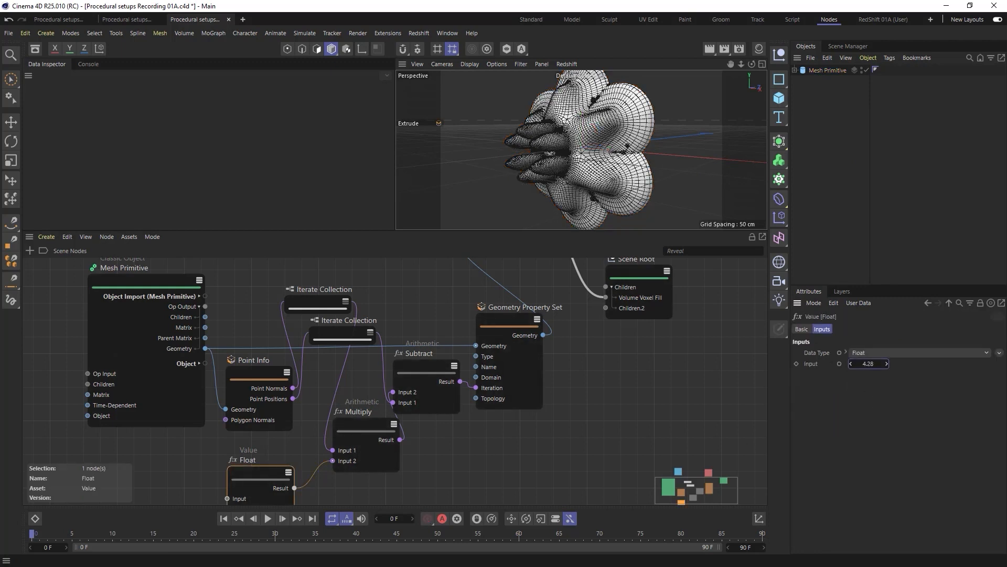
{"action": "left_click_drag", "start_coordinate": [587, 131], "coordinate": [598, 152], "text": "alt"}
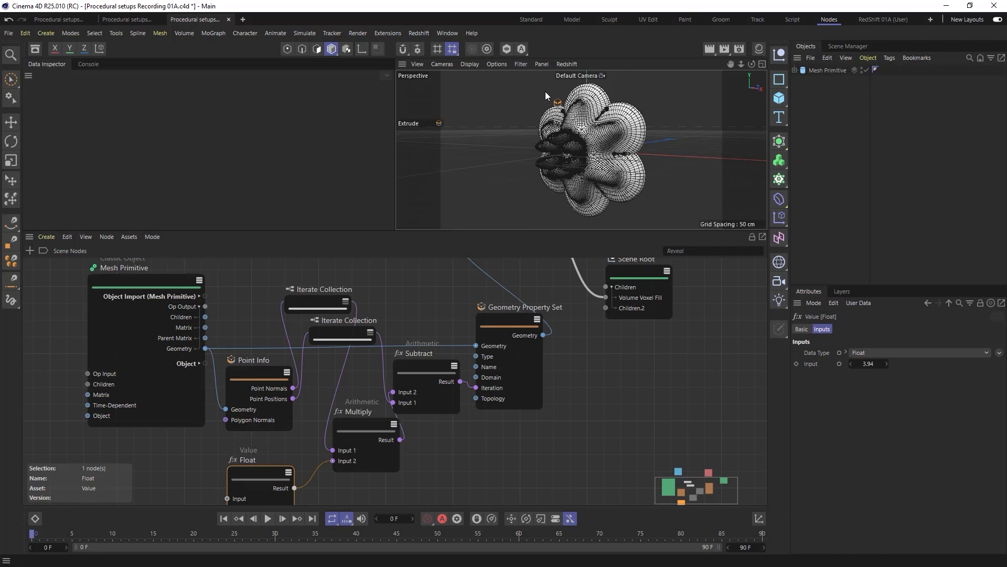
Step: Switch to the Standard layout, and set the renderer to Redshift with Advanced mode in the Render Settings
{"action": "left_click", "coordinate": [530, 20]}
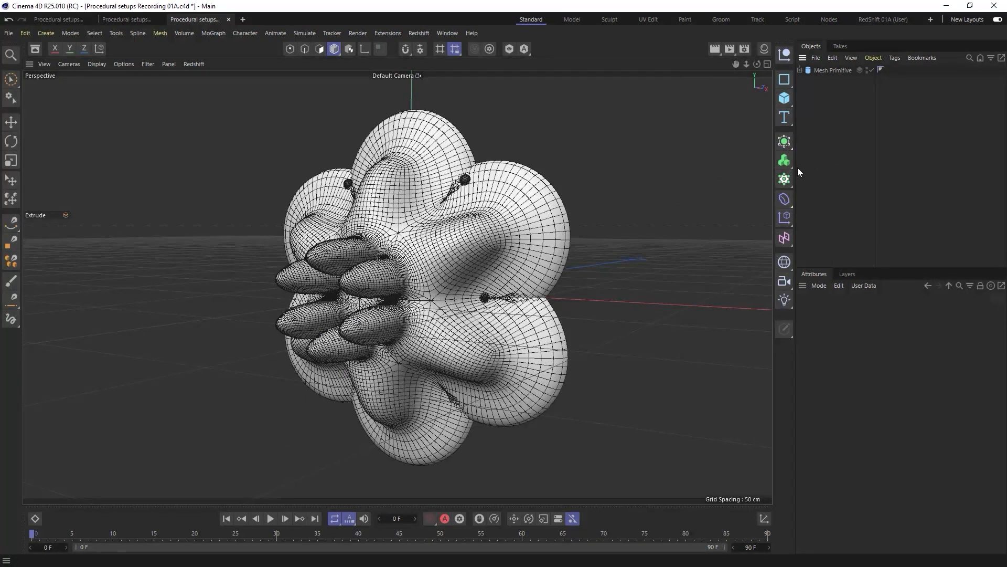
{"action": "left_click", "coordinate": [744, 47]}
{"action": "left_click", "coordinate": [601, 67]}
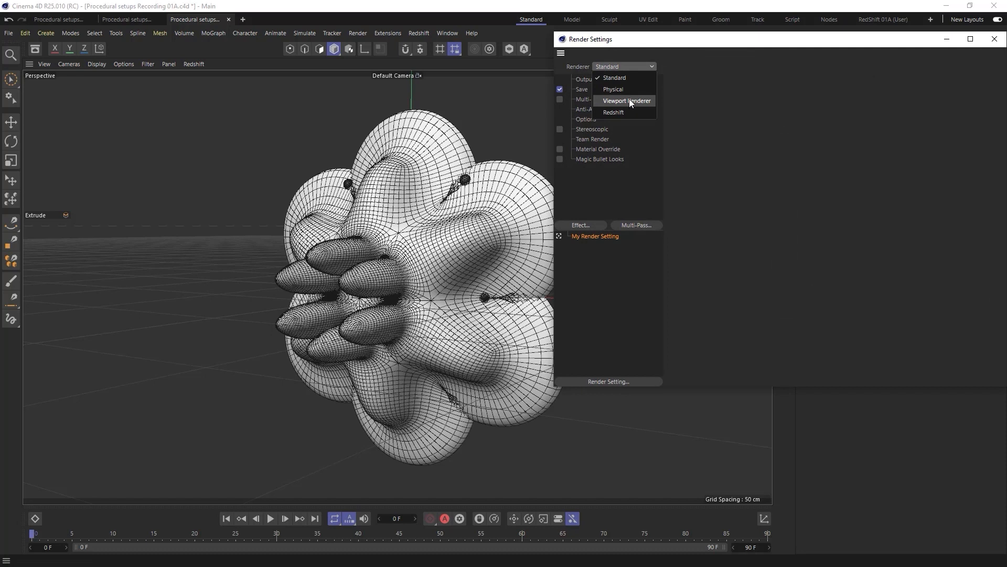
{"action": "left_click", "coordinate": [629, 112]}
{"action": "left_click", "coordinate": [636, 80]}
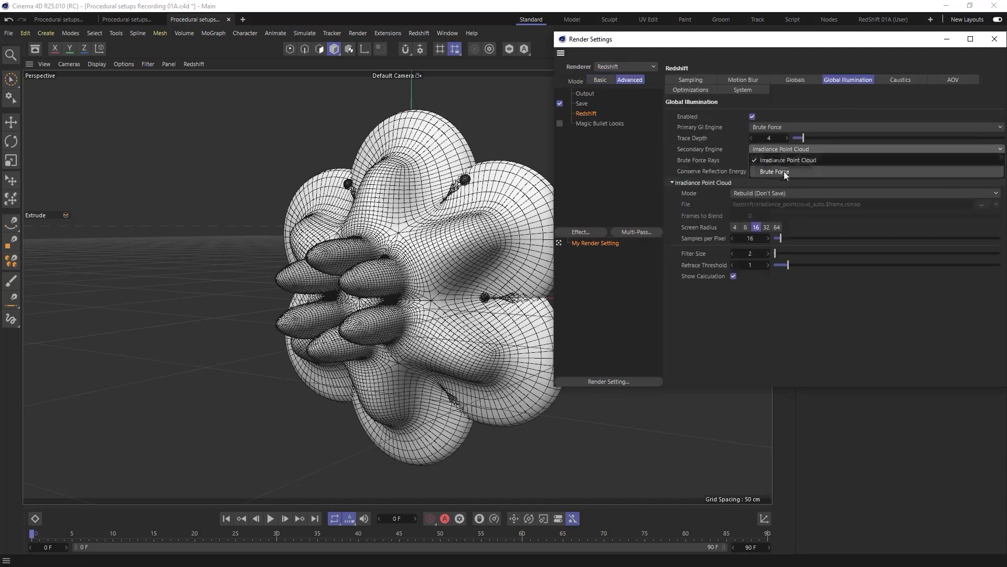
Step: Set Redshift's secondary global illumination engine to Brute Force and close the Render Settings
{"action": "left_click", "coordinate": [784, 171]}
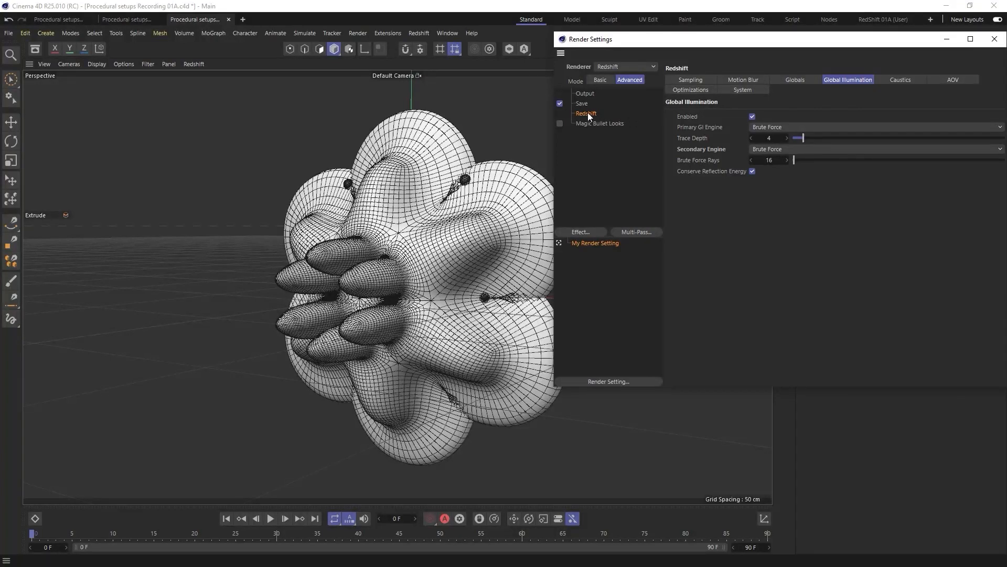
{"action": "left_click_drag", "start_coordinate": [645, 40], "coordinate": [532, 56]}
{"action": "left_click", "coordinate": [882, 55]}
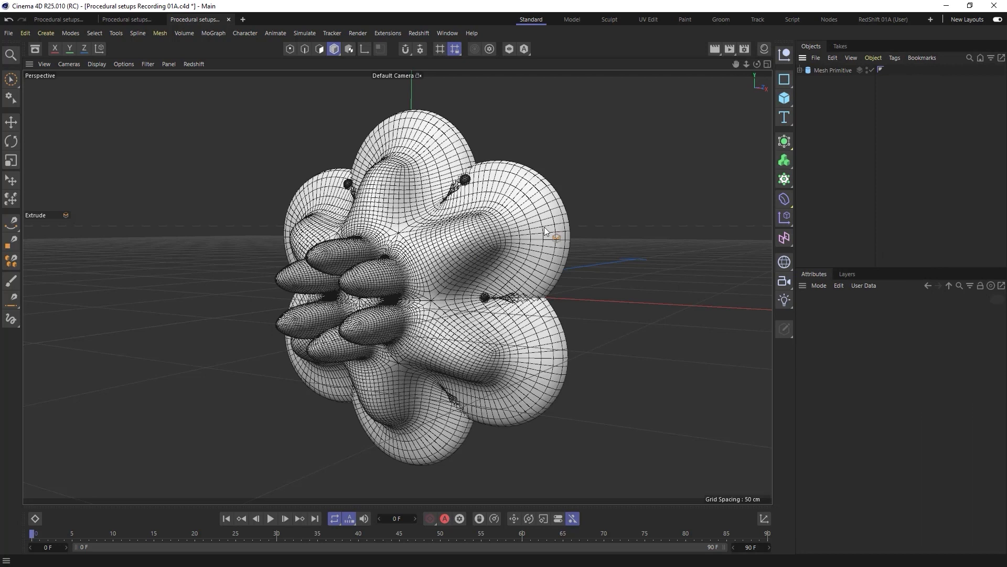
Step: Display the Material Manager and create a new Redshift Material
{"action": "left_click", "coordinate": [763, 50]}
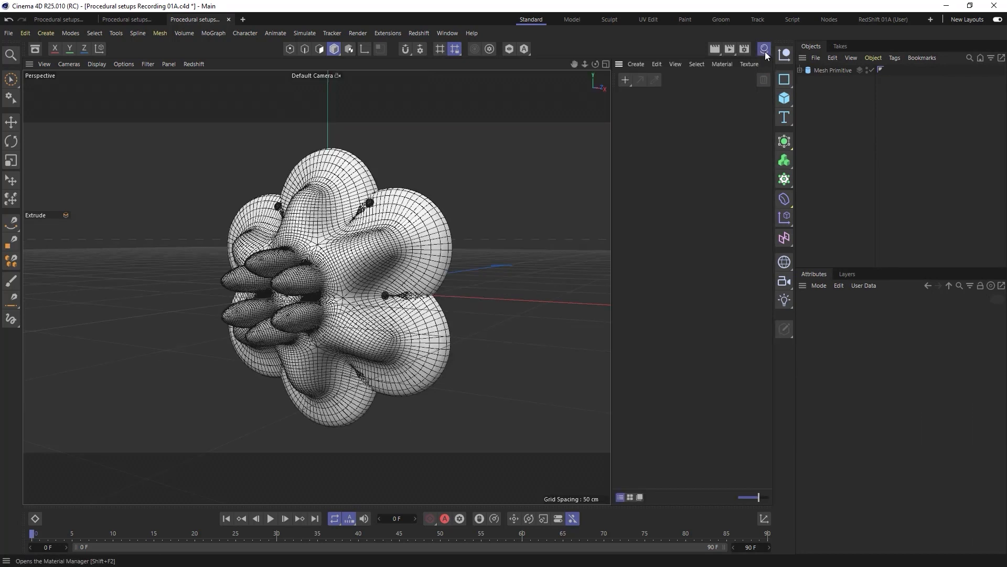
{"action": "left_click", "coordinate": [635, 63]}
{"action": "mouse_move", "coordinate": [650, 128]}
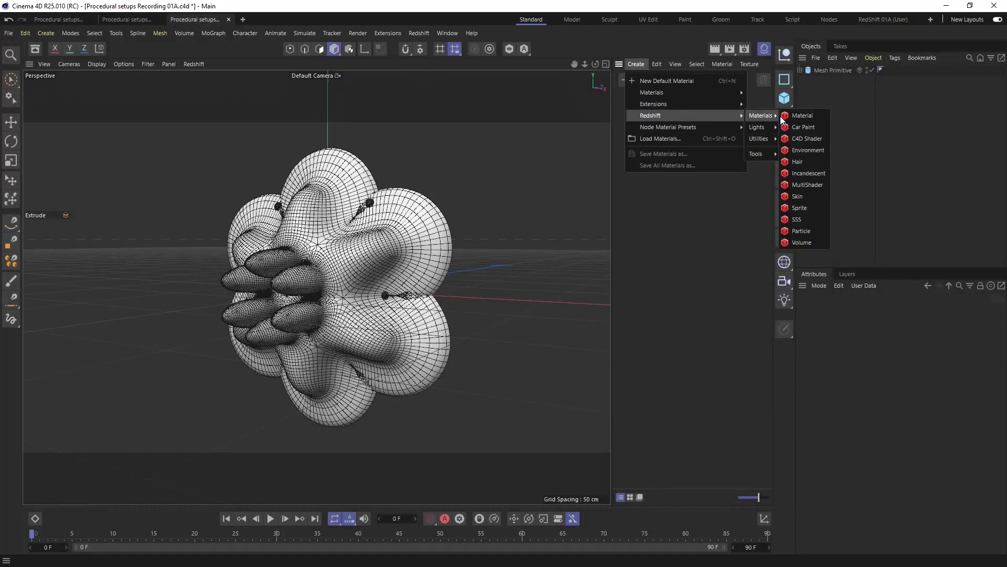
{"action": "left_click", "coordinate": [792, 117]}
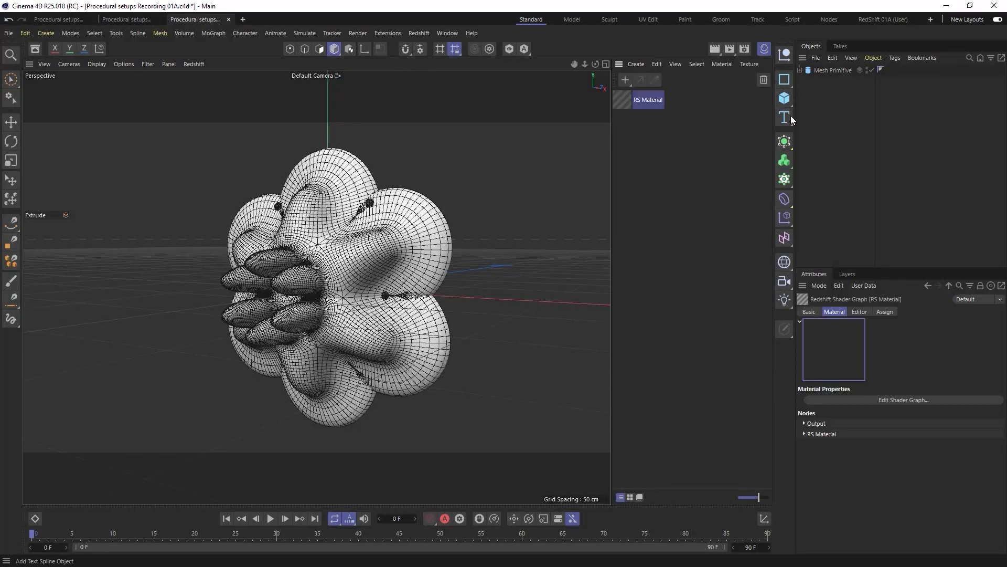
Step: Apply the Glass preset to the RS Material and assign the material to the Mesh Primitive
{"action": "double_click", "coordinate": [621, 101]}
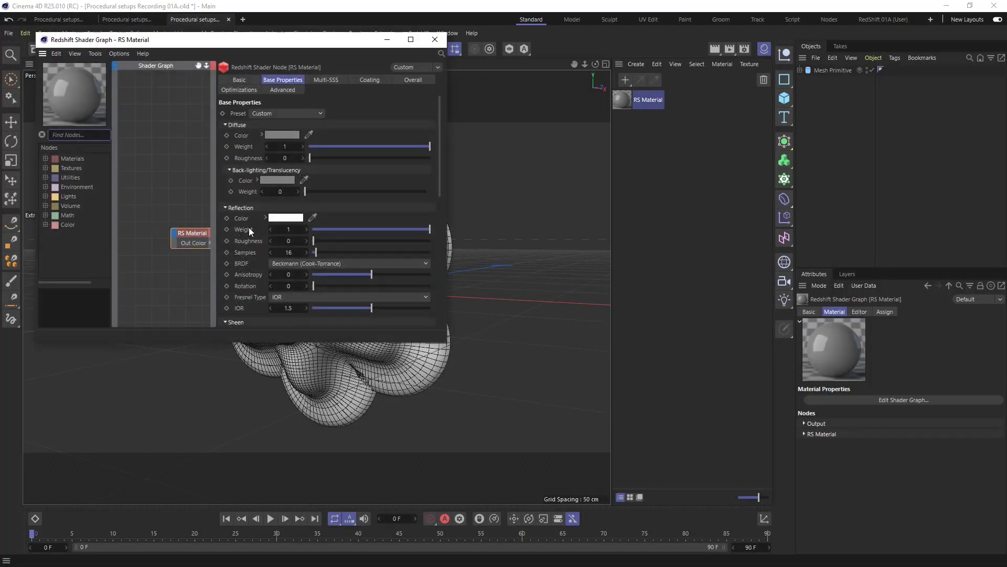
{"action": "left_click", "coordinate": [279, 113]}
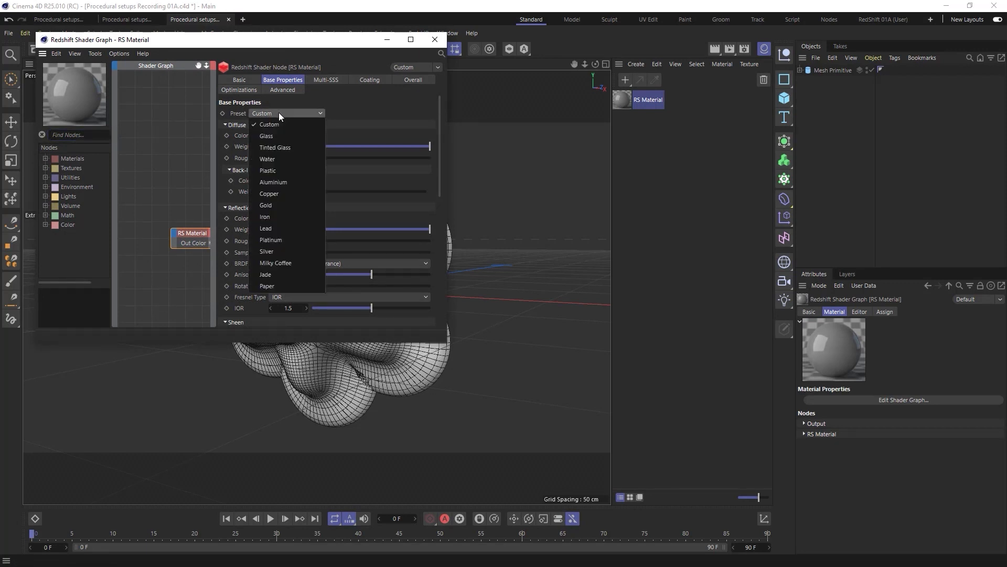
{"action": "left_click", "coordinate": [293, 133]}
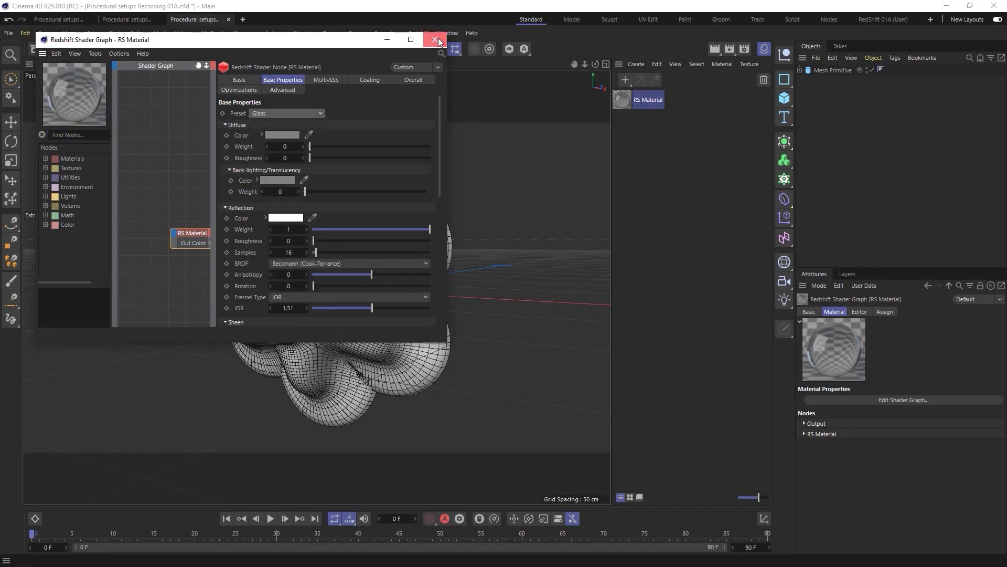
{"action": "left_click", "coordinate": [435, 39]}
{"action": "left_click_drag", "start_coordinate": [827, 70], "coordinate": [828, 71]}
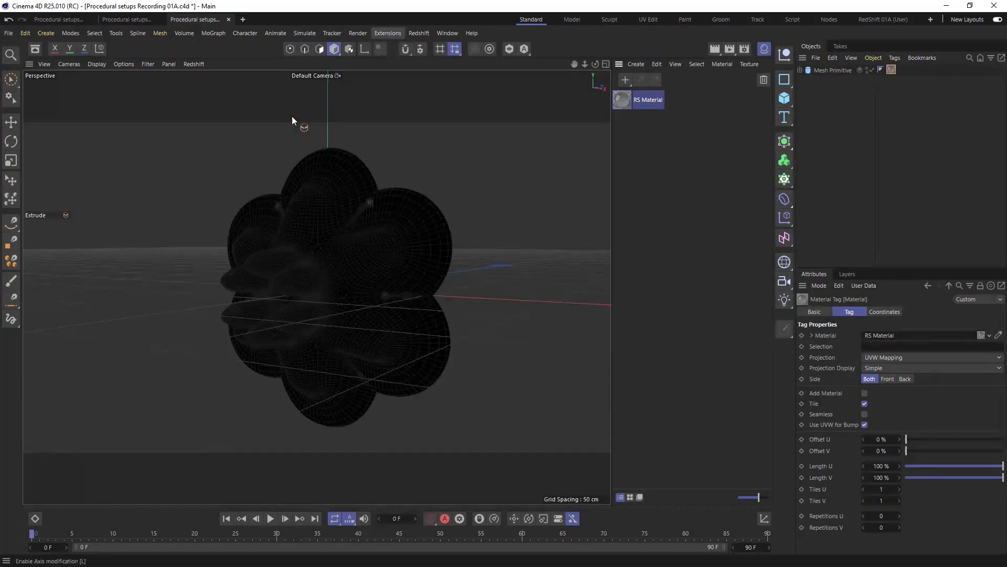
Step: Set the viewport shading to Hidden Line and add a Redshift Dome Light to the scene
{"action": "left_click", "coordinate": [96, 64]}
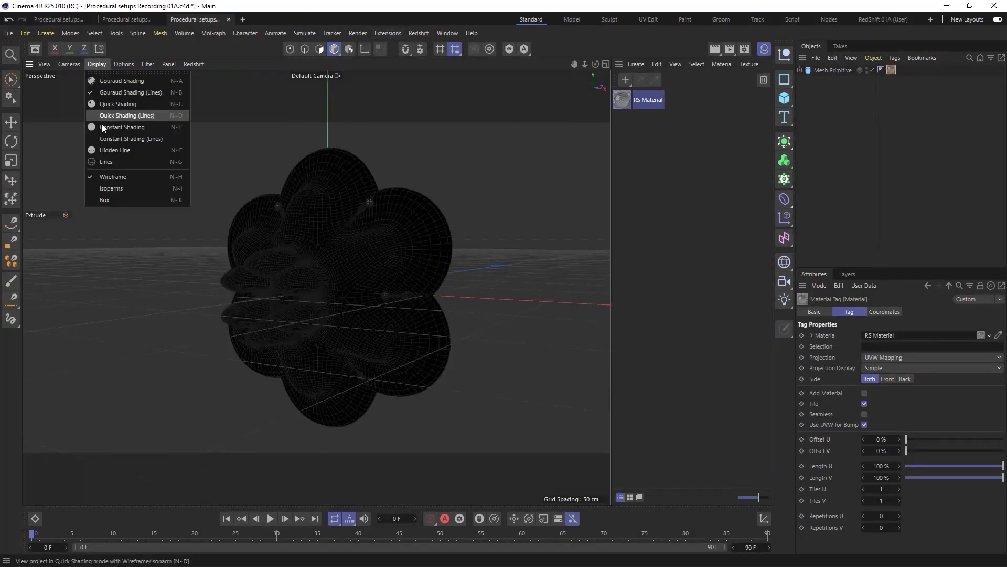
{"action": "left_click", "coordinate": [106, 151]}
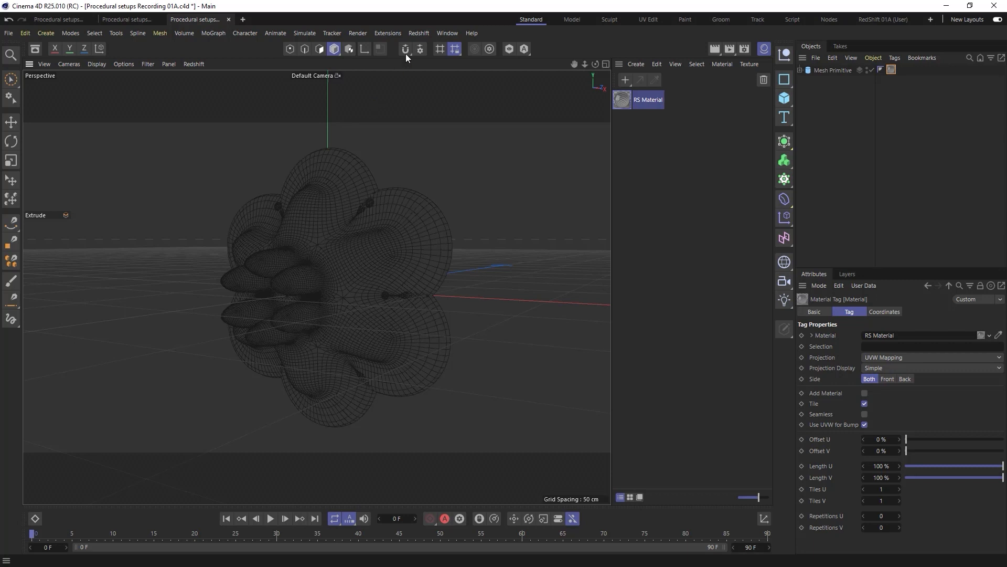
{"action": "left_click", "coordinate": [419, 33]}
{"action": "mouse_move", "coordinate": [440, 66]}
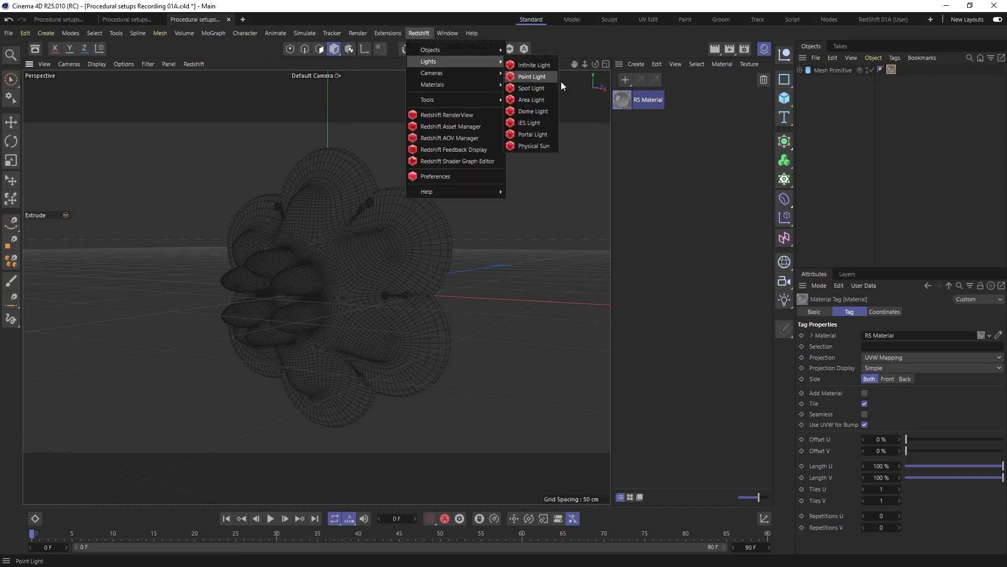
{"action": "left_click", "coordinate": [531, 113]}
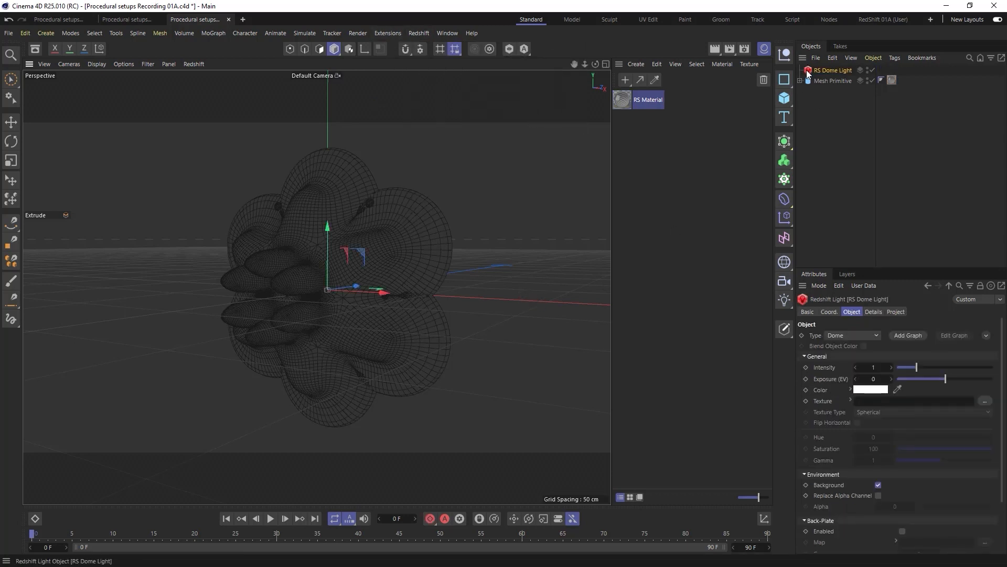
Step: Search the Asset Browser's media for hdr, assign industrial estate.hdr as the dome light's texture, and close the browser
{"action": "left_click", "coordinate": [35, 49]}
{"action": "left_click", "coordinate": [80, 89]}
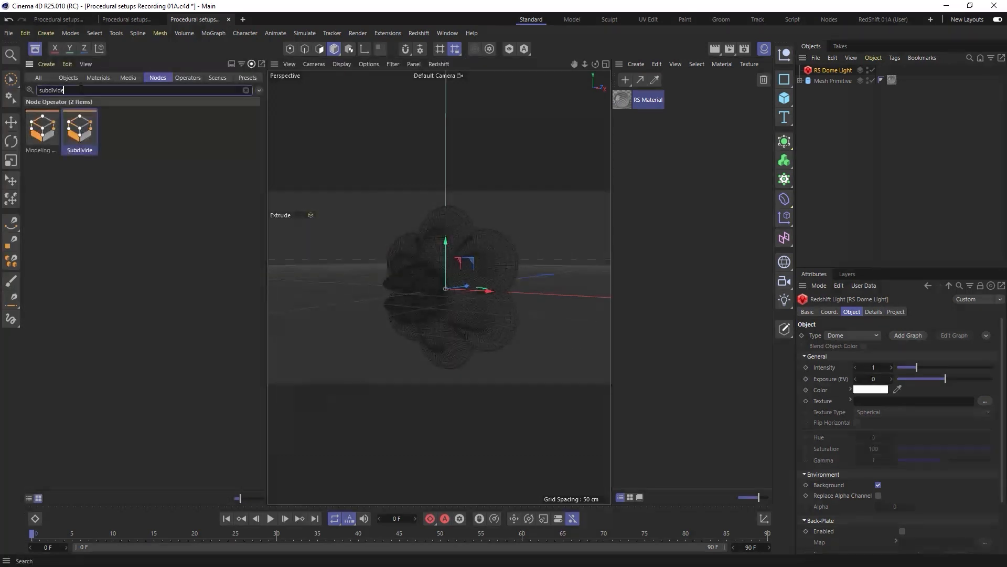
{"action": "type", "text": "rdr"}
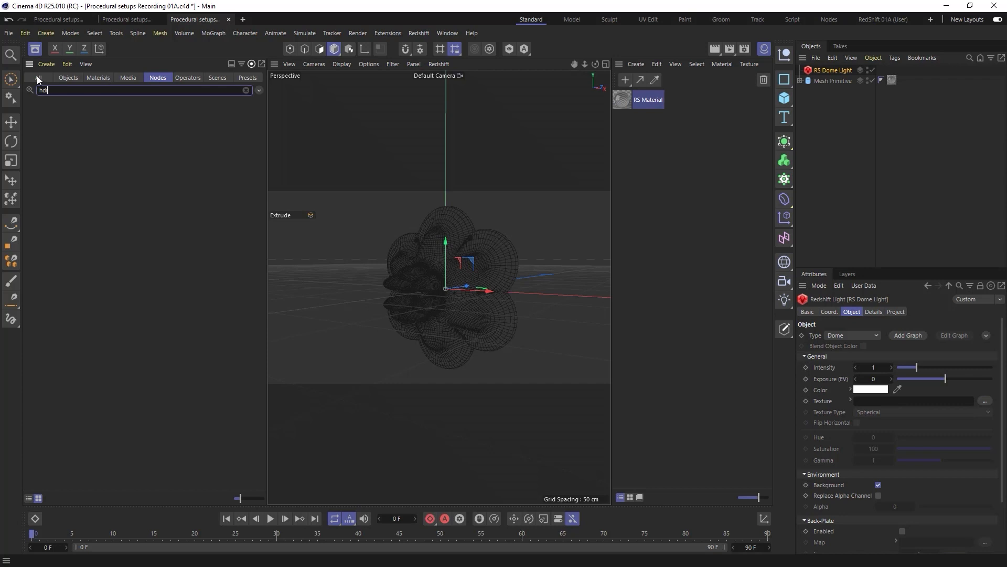
{"action": "left_click", "coordinate": [128, 77]}
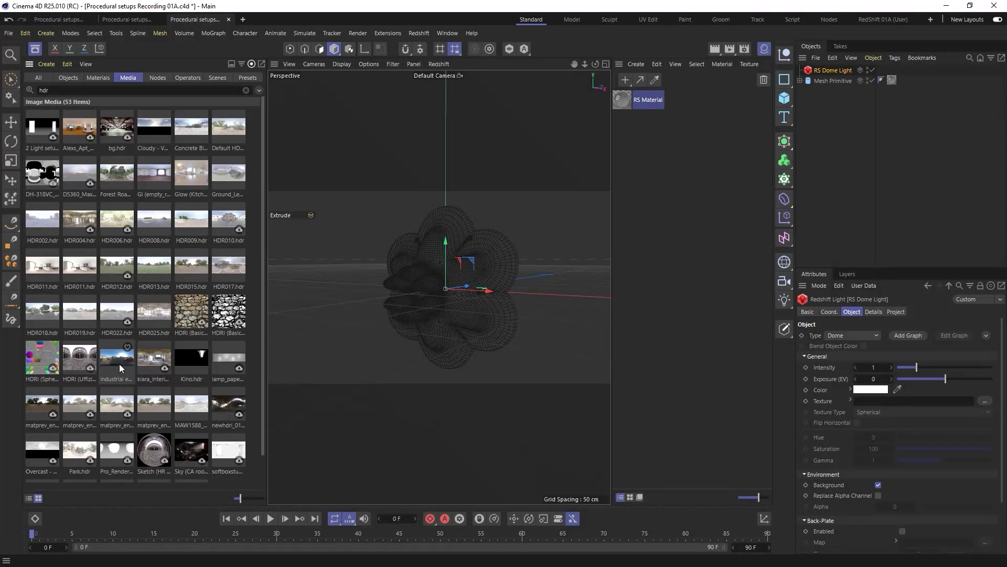
{"action": "left_click_drag", "start_coordinate": [121, 360], "coordinate": [898, 401]}
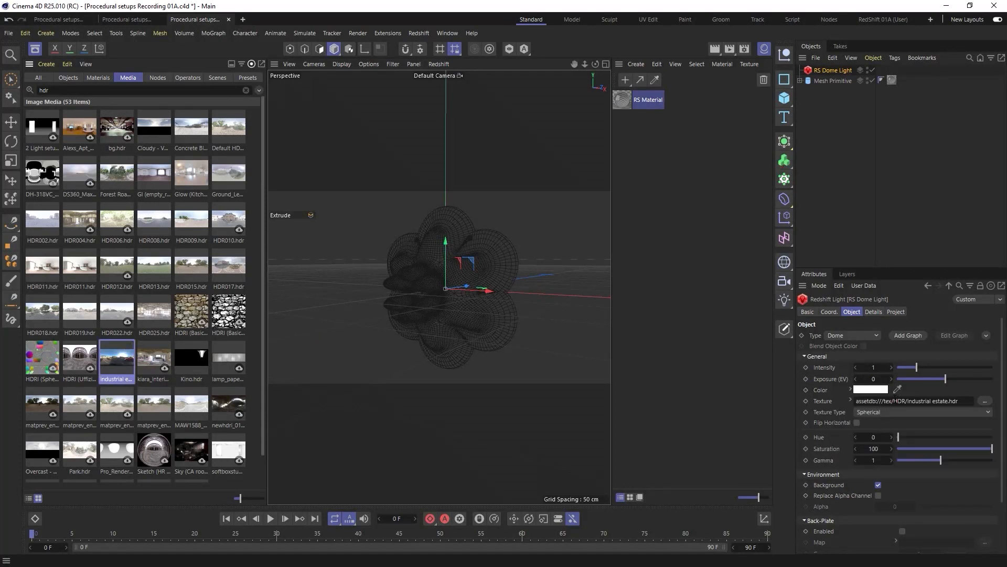
{"action": "left_click", "coordinate": [34, 50]}
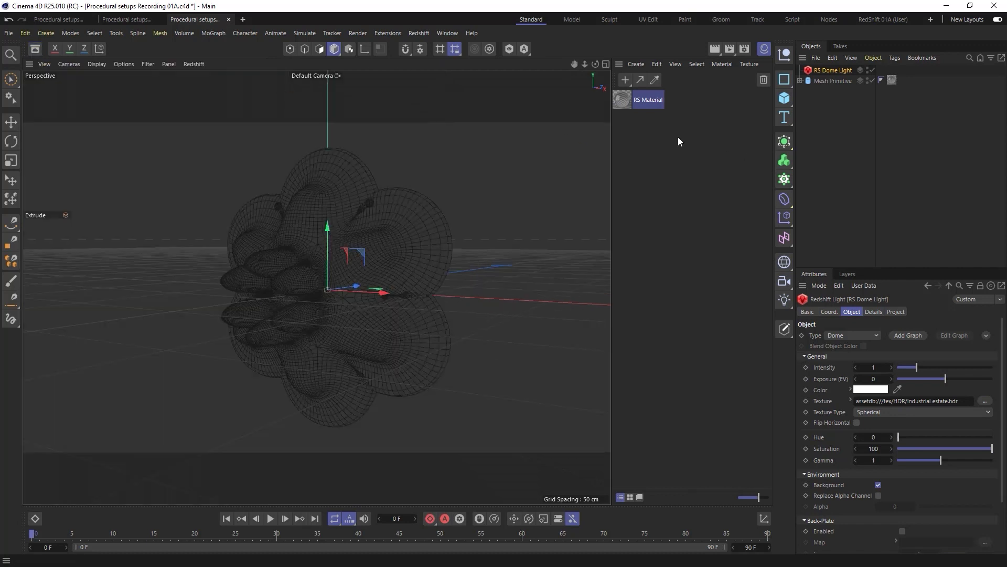
Step: Open the Redshift RenderView, start the interactive render, and enlarge the render window
{"action": "left_click", "coordinate": [421, 33]}
{"action": "left_click", "coordinate": [430, 115]}
{"action": "left_click_drag", "start_coordinate": [430, 11], "coordinate": [406, 63]}
{"action": "left_click", "coordinate": [284, 135]}
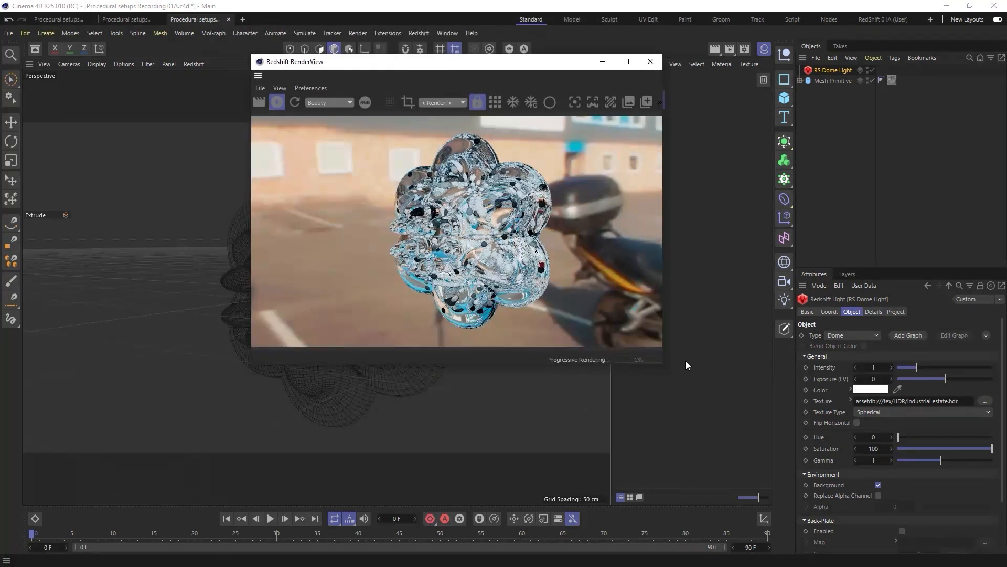
{"action": "left_click_drag", "start_coordinate": [664, 367], "coordinate": [717, 443]}
{"action": "left_click_drag", "start_coordinate": [533, 62], "coordinate": [488, 60]}
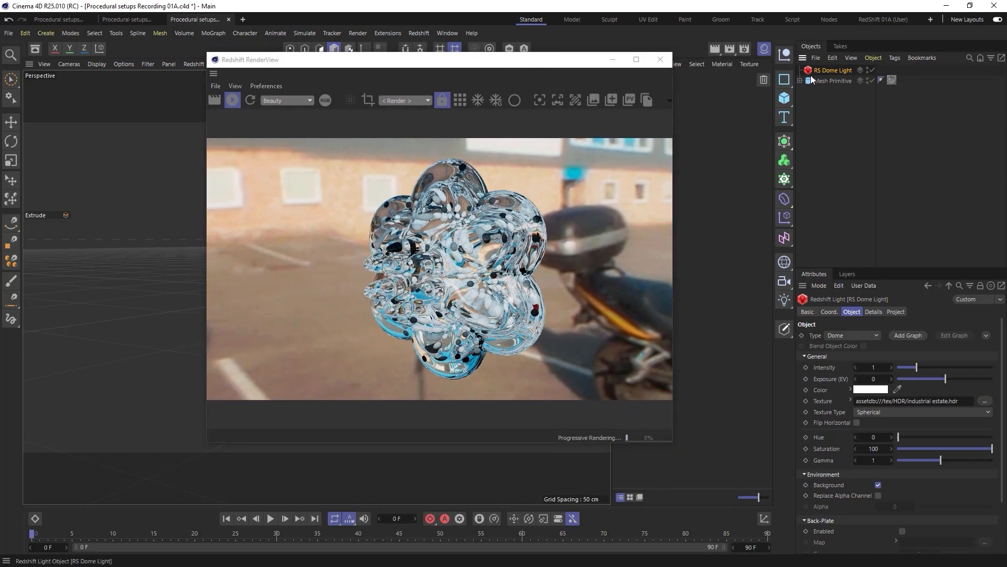
Step: Set the dome light's saturation to 0 and disable its environment background
{"action": "left_click_drag", "start_coordinate": [946, 450], "coordinate": [895, 450]}
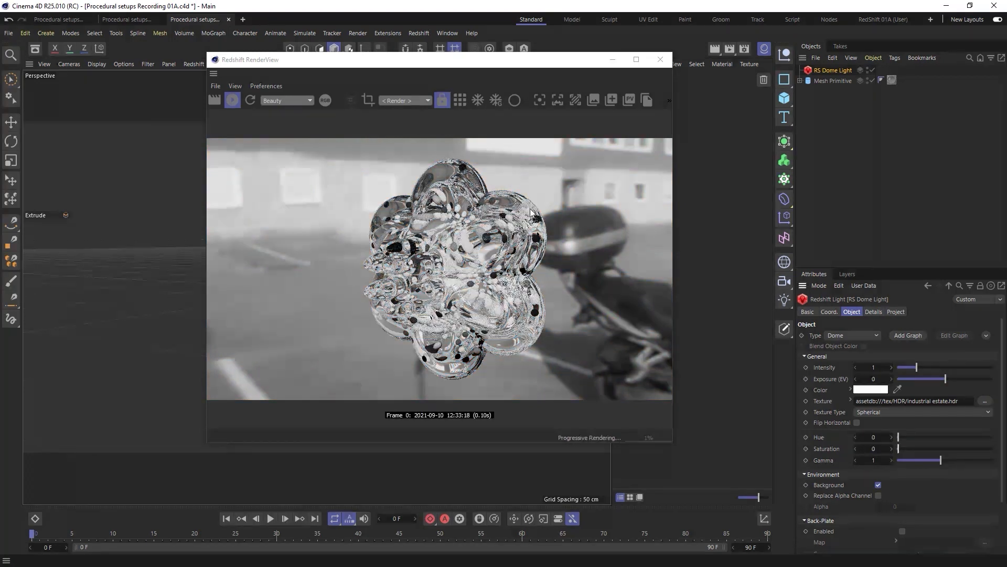
{"action": "left_click", "coordinate": [878, 484]}
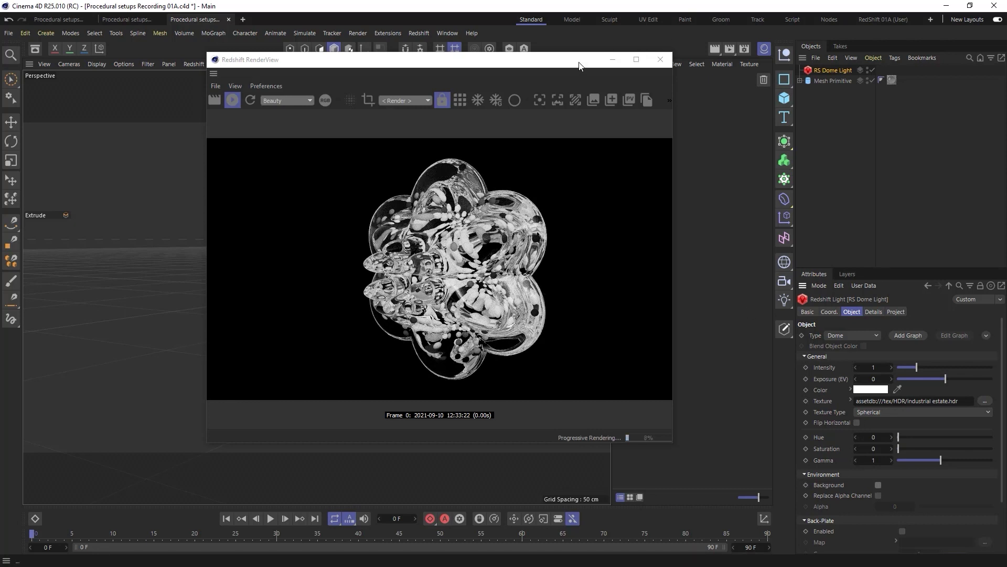
Step: Dock the Redshift RenderView between the viewport and the Material Manager, and widen it
{"action": "left_click_drag", "start_coordinate": [580, 62], "coordinate": [572, 77]}
{"action": "left_click_drag", "start_coordinate": [454, 75], "coordinate": [294, 86]}
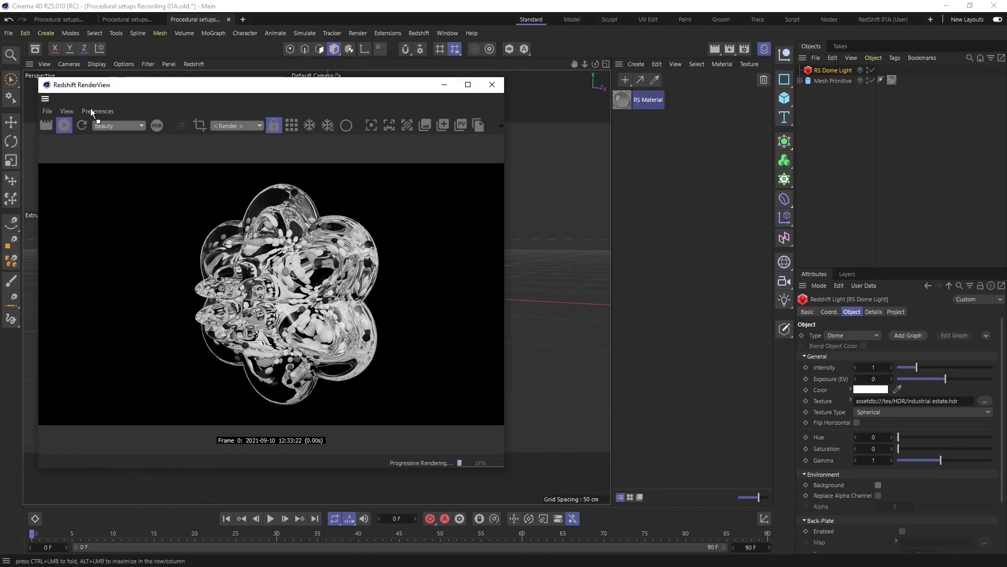
{"action": "left_click_drag", "start_coordinate": [577, 205], "coordinate": [579, 208]}
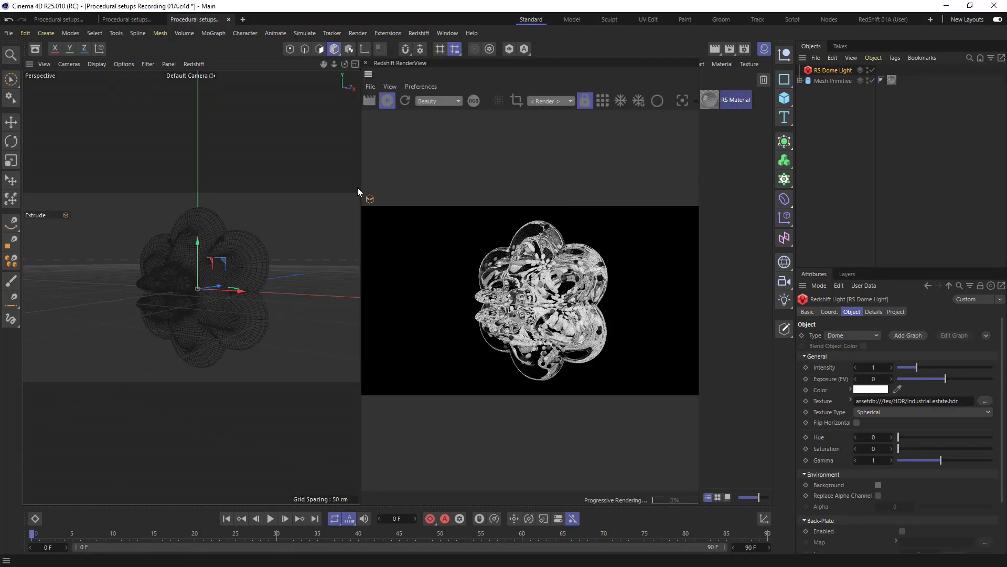
{"action": "left_click_drag", "start_coordinate": [360, 187], "coordinate": [212, 188]}
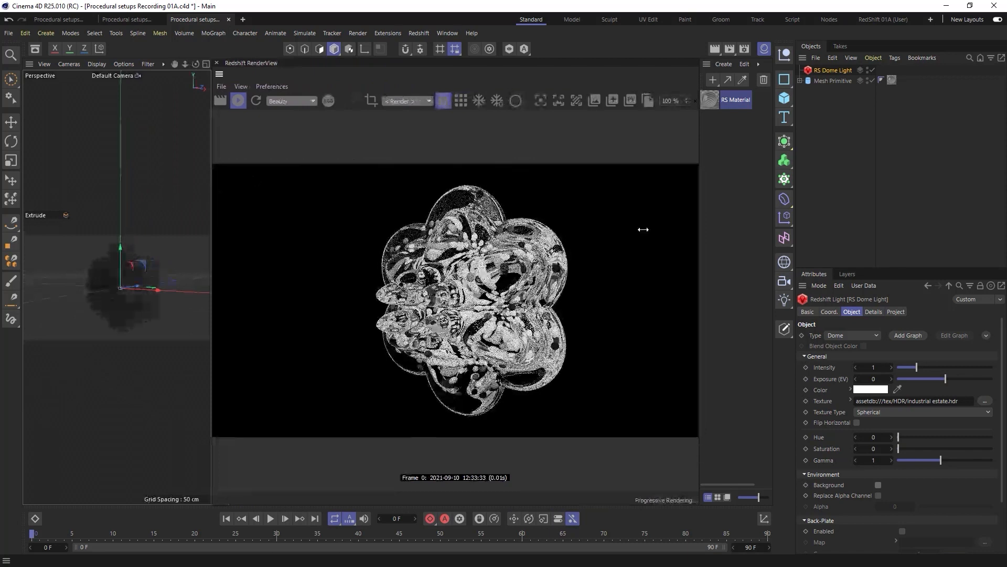
Step: Set the RS Material's sub-surface Scatter Scale to 0.01
{"action": "double_click", "coordinate": [713, 101]}
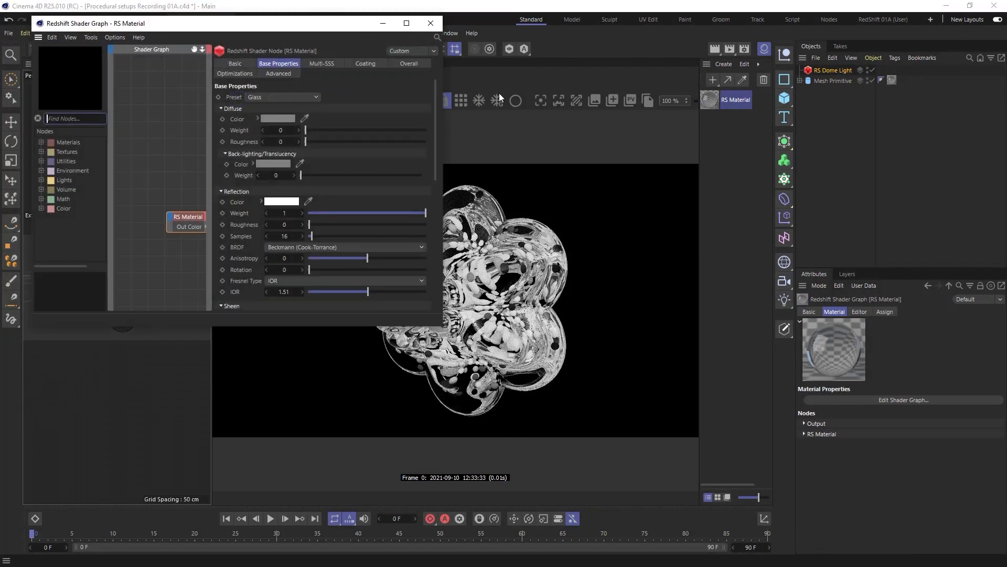
{"action": "left_click_drag", "start_coordinate": [345, 30], "coordinate": [230, 40]}
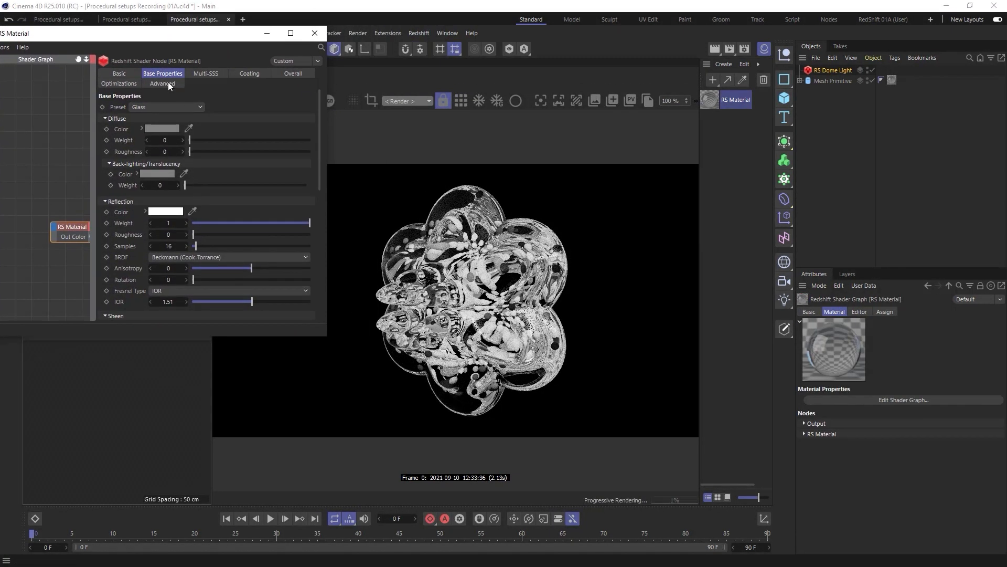
{"action": "left_click_drag", "start_coordinate": [321, 173], "coordinate": [321, 300]}
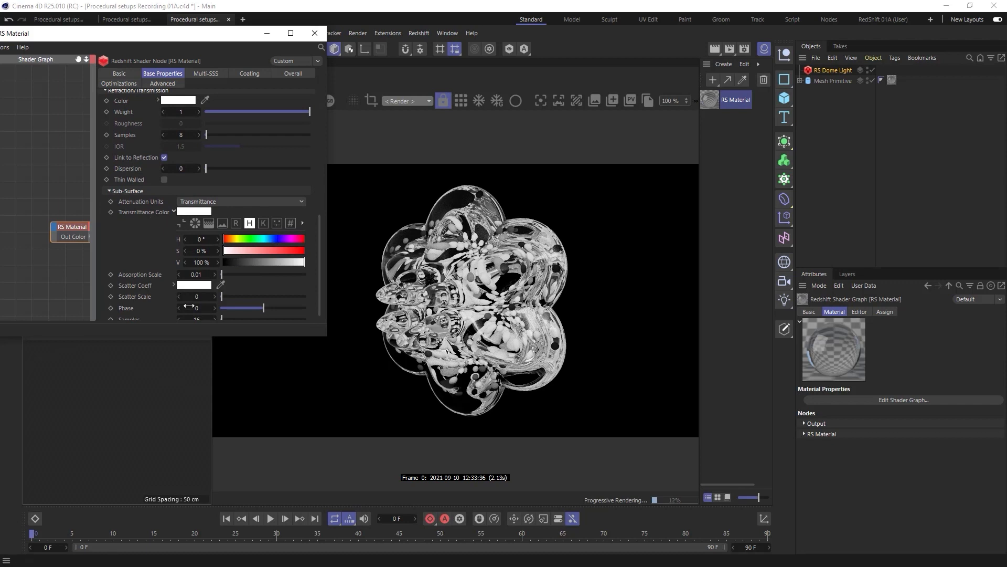
{"action": "left_click", "coordinate": [205, 302]}
{"action": "type", "text": "0.01"}
{"action": "key", "text": "Return"}
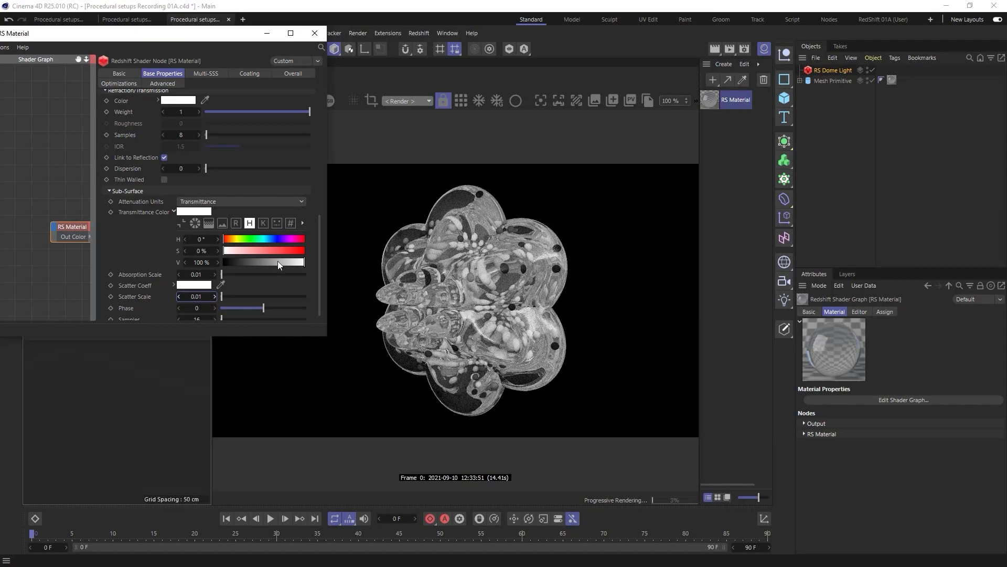
Step: Set the RS Material's Transmittance Color to light blue with hue 205° and saturation 47%, and close the shader graph
{"action": "left_click", "coordinate": [270, 240]}
{"action": "mouse_move", "coordinate": [263, 250]}
{"action": "left_mouse_down"}
{"action": "mouse_move", "coordinate": [255, 256]}
{"action": "mouse_move", "coordinate": [263, 251]}
{"action": "left_mouse_up"}
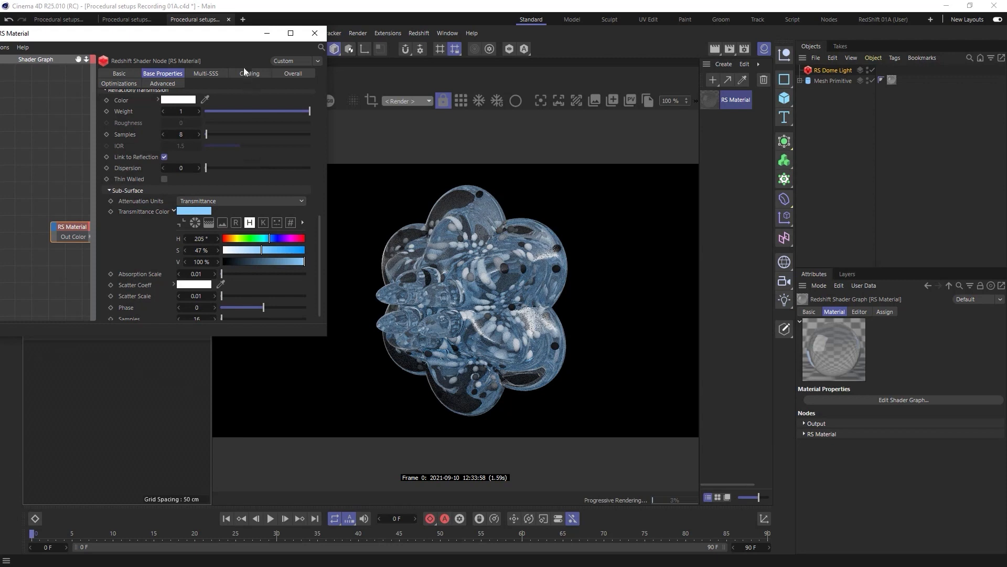
{"action": "left_click_drag", "start_coordinate": [252, 38], "coordinate": [283, 97]}
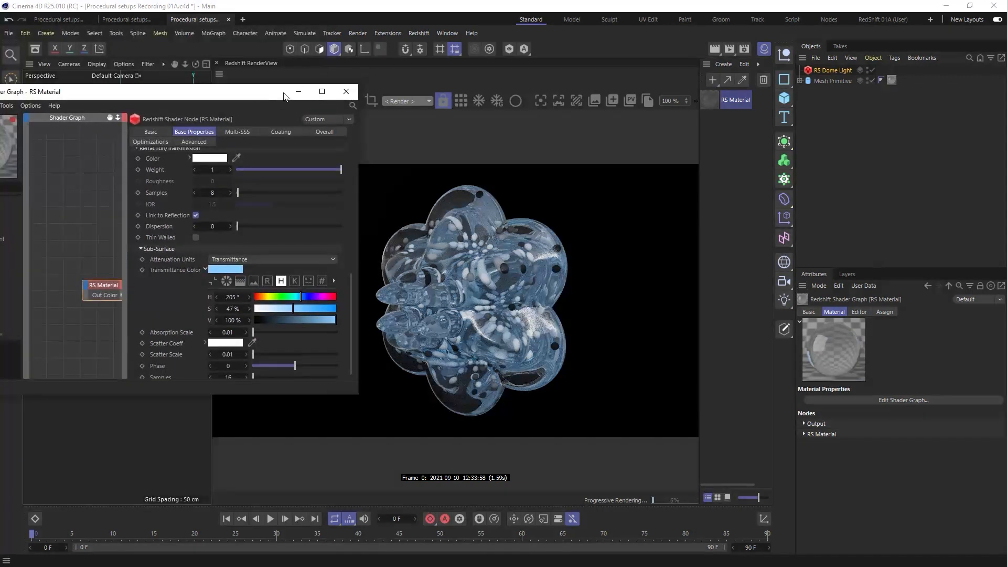
{"action": "left_click", "coordinate": [346, 91]}
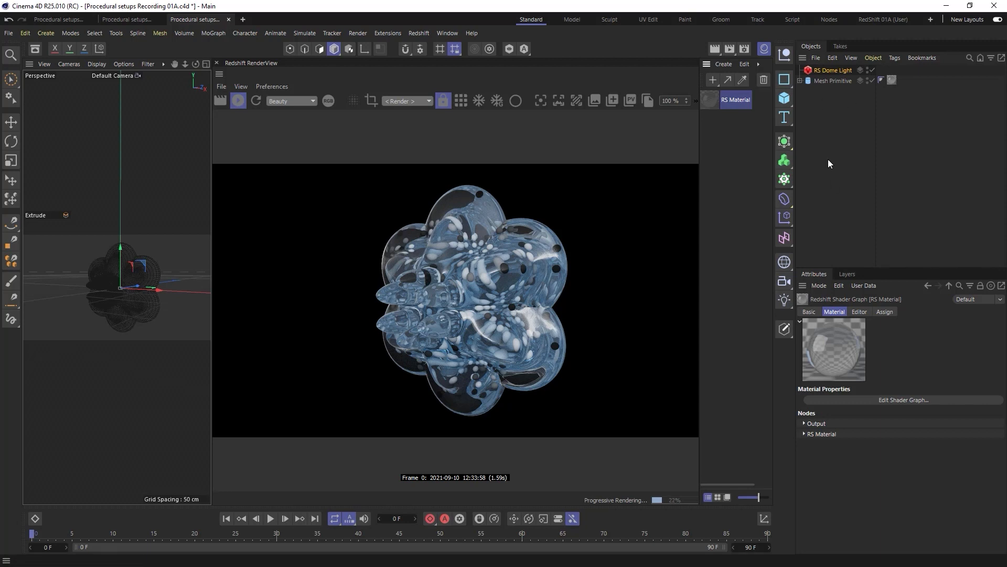
Step: Switch to the Nodes layout, close the Data Inspector area, and bring the Volume Voxel Fill and Scene Root nodes into view
{"action": "left_click", "coordinate": [829, 19]}
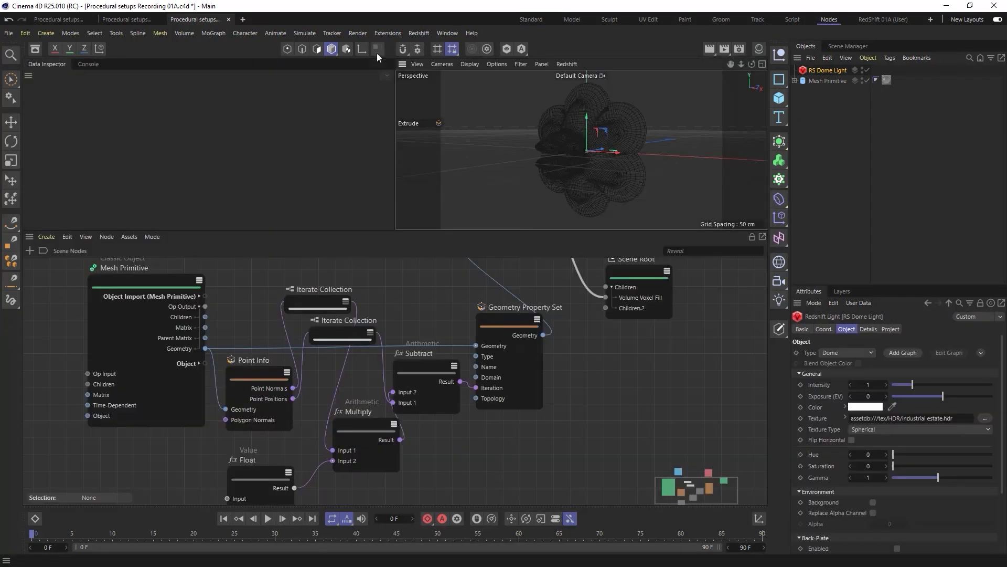
{"action": "middle_click", "coordinate": [28, 77]}
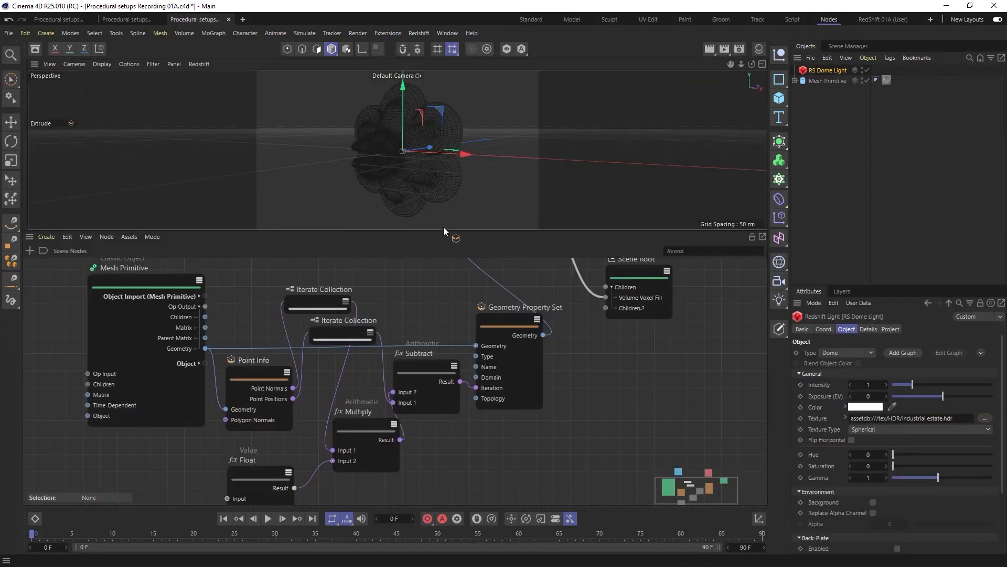
{"action": "middle_click_drag", "start_coordinate": [638, 332], "coordinate": [524, 413]}
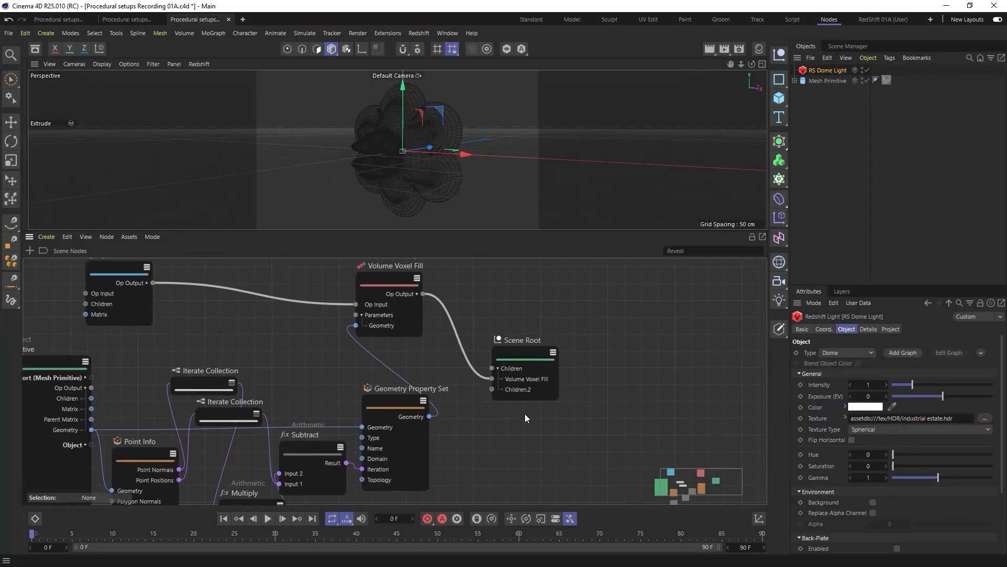
Step: Add a Material Op node and wire it between the Volume Voxel Fill node and the Scene Root's Children input
{"action": "double_click", "coordinate": [475, 288]}
{"action": "type", "text": "ma"}
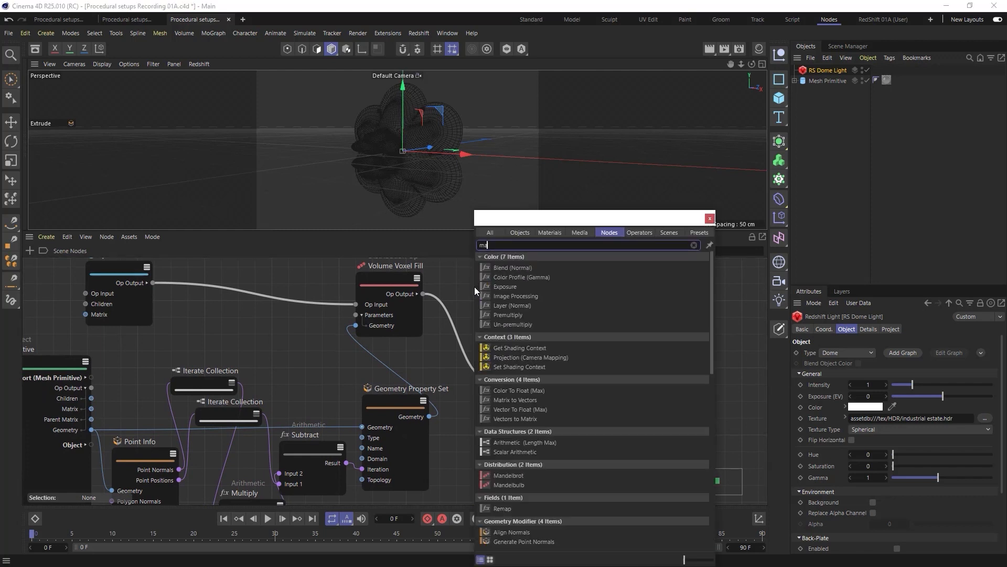
{"action": "type", "text": "terial"}
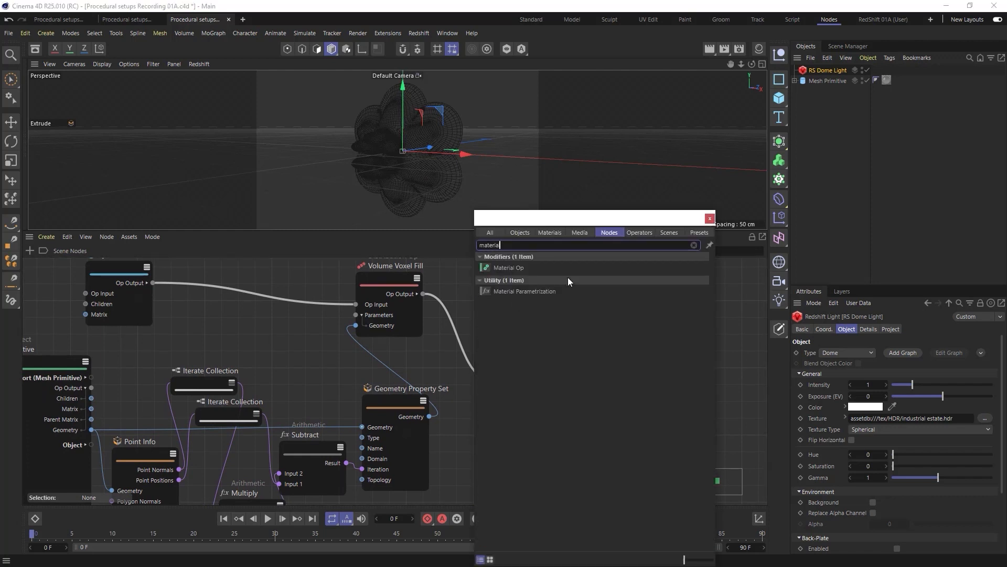
{"action": "double_click", "coordinate": [512, 266]}
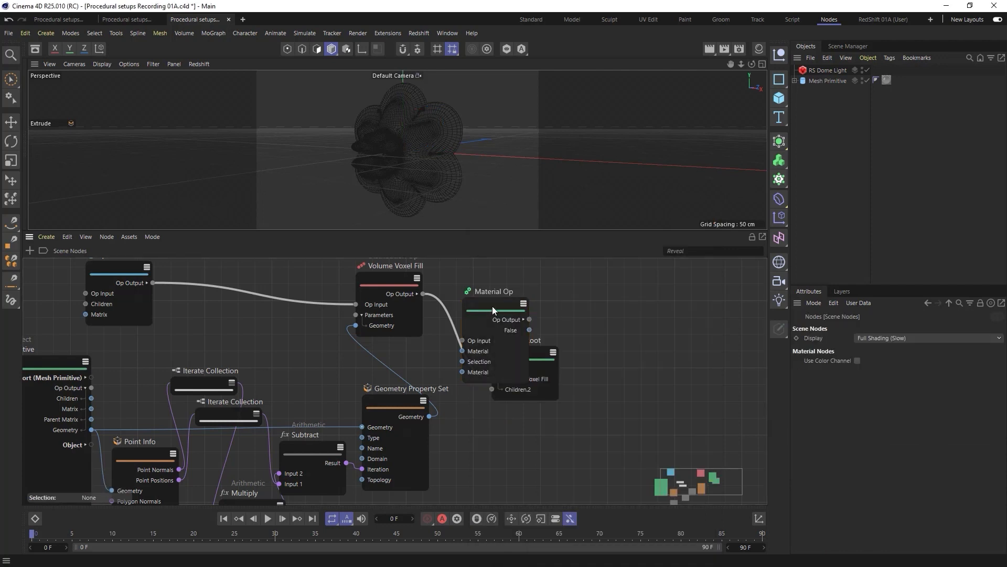
{"action": "left_click_drag", "start_coordinate": [542, 356], "coordinate": [650, 353]}
{"action": "left_click_drag", "start_coordinate": [505, 305], "coordinate": [551, 303]}
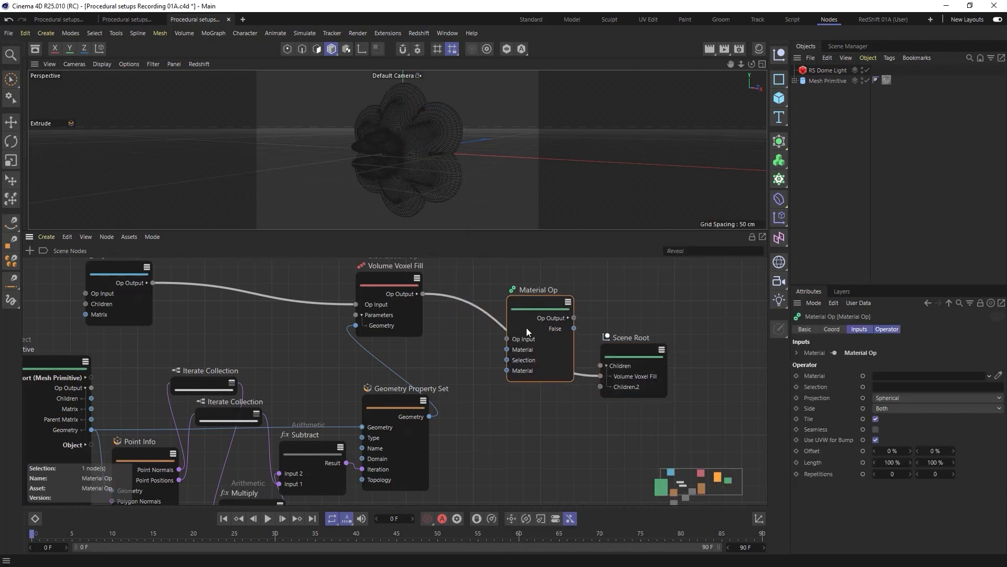
{"action": "left_click_drag", "start_coordinate": [454, 315], "coordinate": [424, 295]}
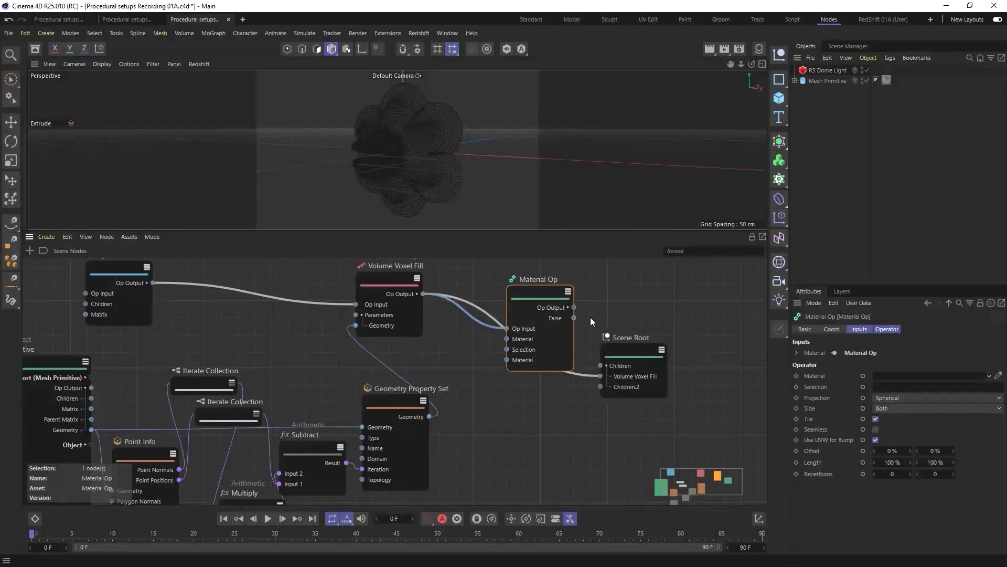
{"action": "left_click_drag", "start_coordinate": [575, 307], "coordinate": [546, 308]}
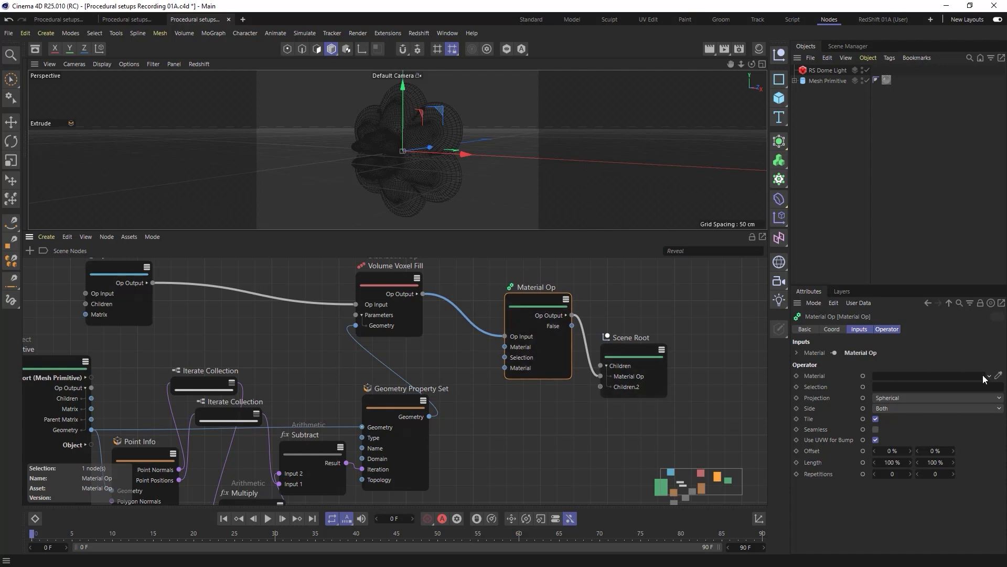
Step: Show the Material Manager, assign RS Material to the Material Op node, and enlarge the viewport area
{"action": "left_click", "coordinate": [758, 49]}
{"action": "left_click_drag", "start_coordinate": [619, 101], "coordinate": [903, 375]}
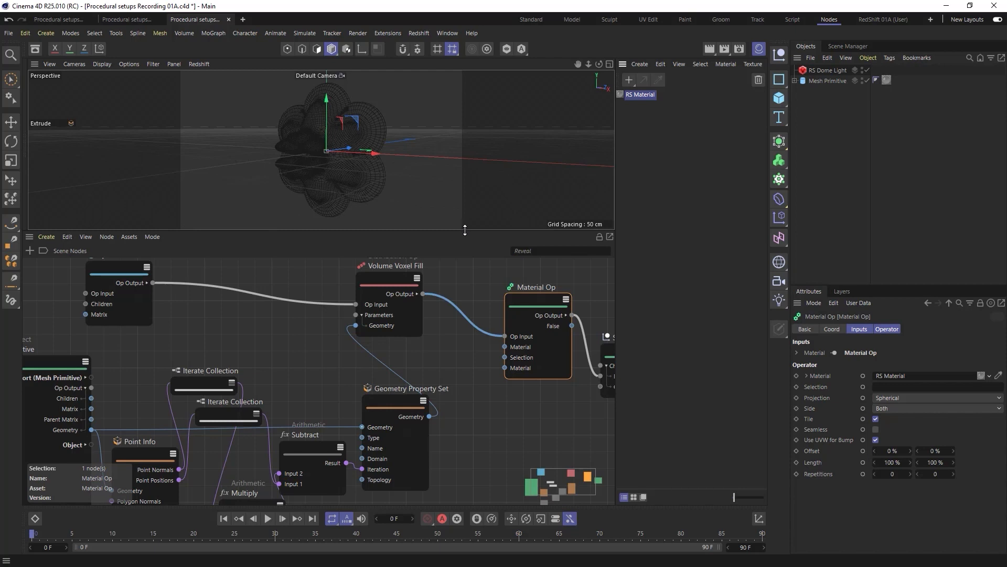
{"action": "left_click_drag", "start_coordinate": [465, 230], "coordinate": [465, 305]}
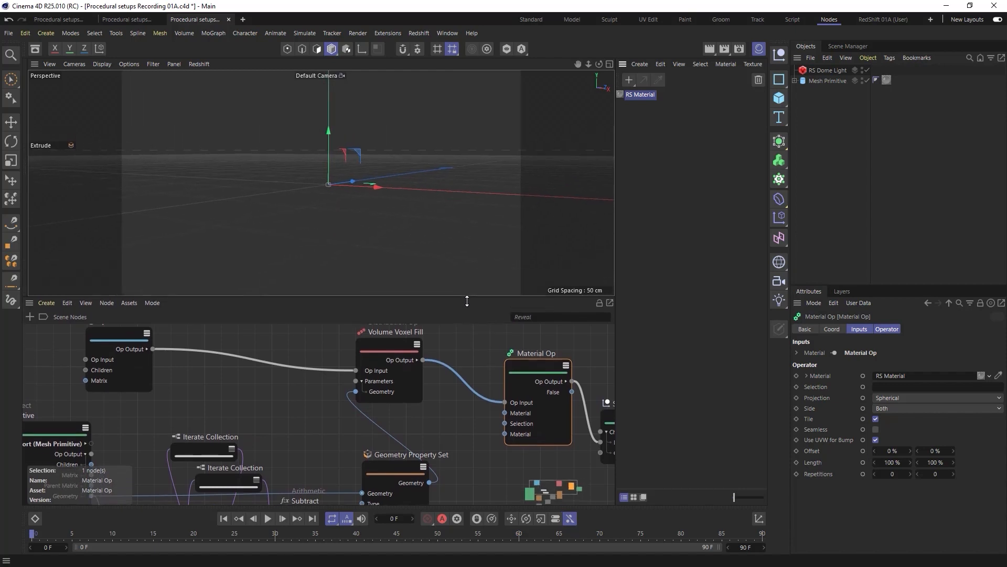
Step: Open the Redshift RenderView, start the live render, and place its window clear of the Volume Voxel Fill and Material Op nodes
{"action": "left_click", "coordinate": [414, 32]}
{"action": "left_click", "coordinate": [437, 118]}
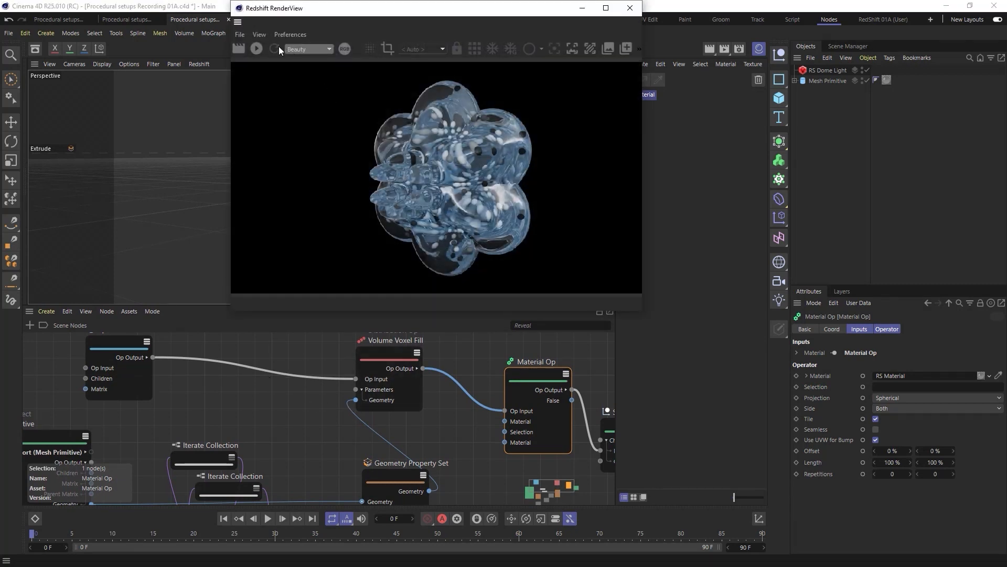
{"action": "left_click", "coordinate": [257, 48]}
{"action": "left_click_drag", "start_coordinate": [342, 12], "coordinate": [333, 46]}
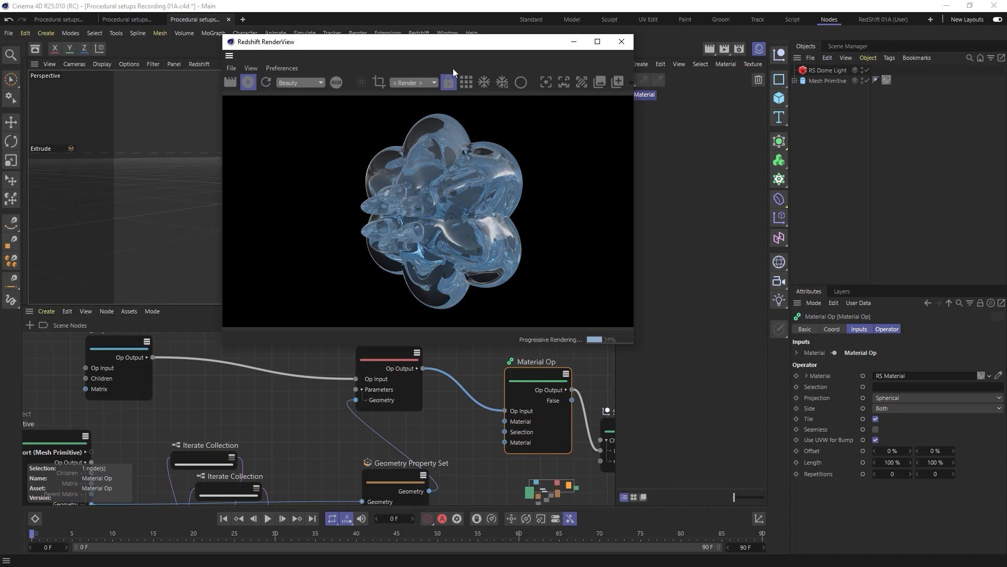
{"action": "left_click_drag", "start_coordinate": [452, 45], "coordinate": [354, 28]}
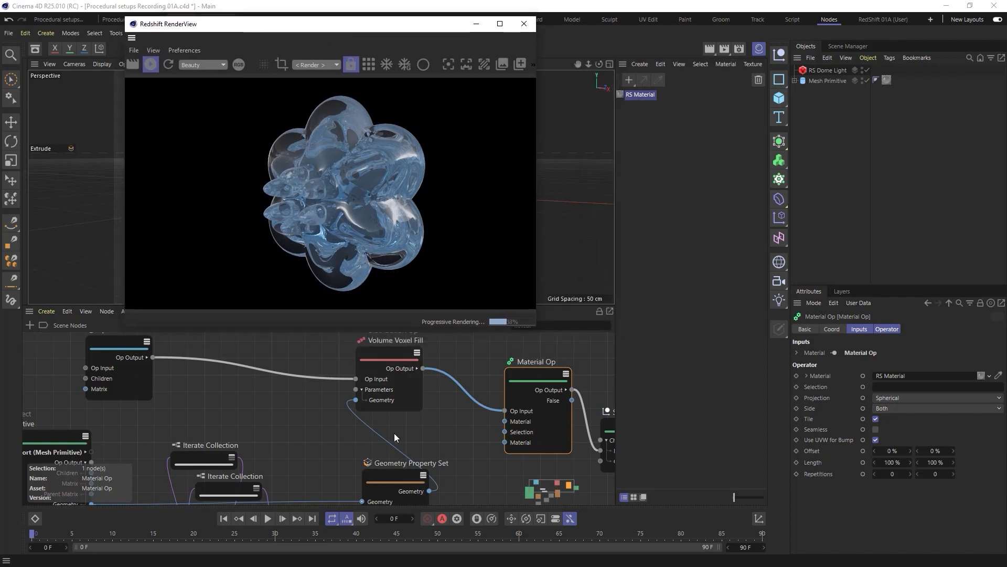
Step: Add a Modeling Op node to the Scene Nodes graph and set its Modeling Operation to Reverse Normals
{"action": "left_click", "coordinate": [466, 430]}
{"action": "double_click", "coordinate": [465, 426]}
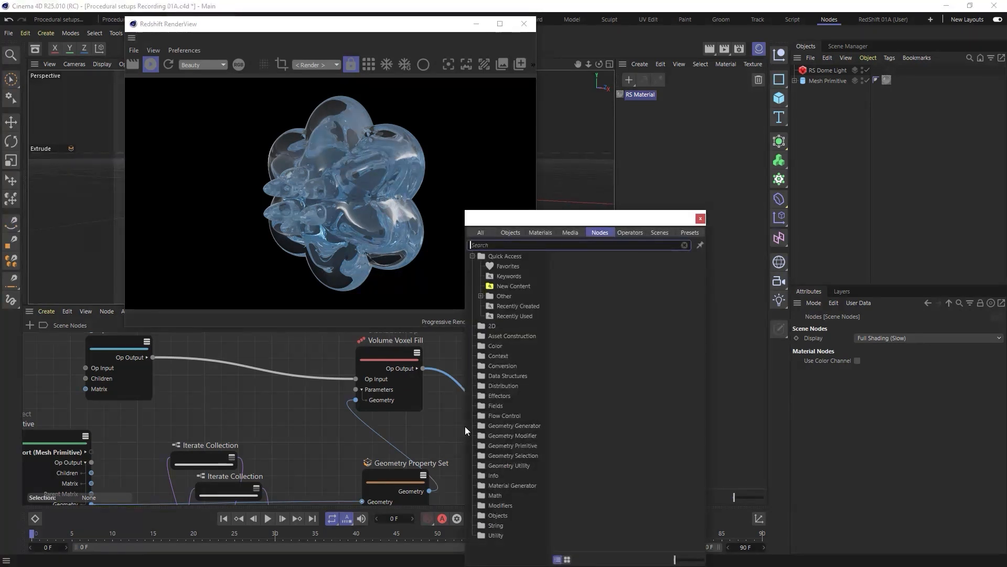
{"action": "type", "text": "normal"}
{"action": "type", "text": "ls"}
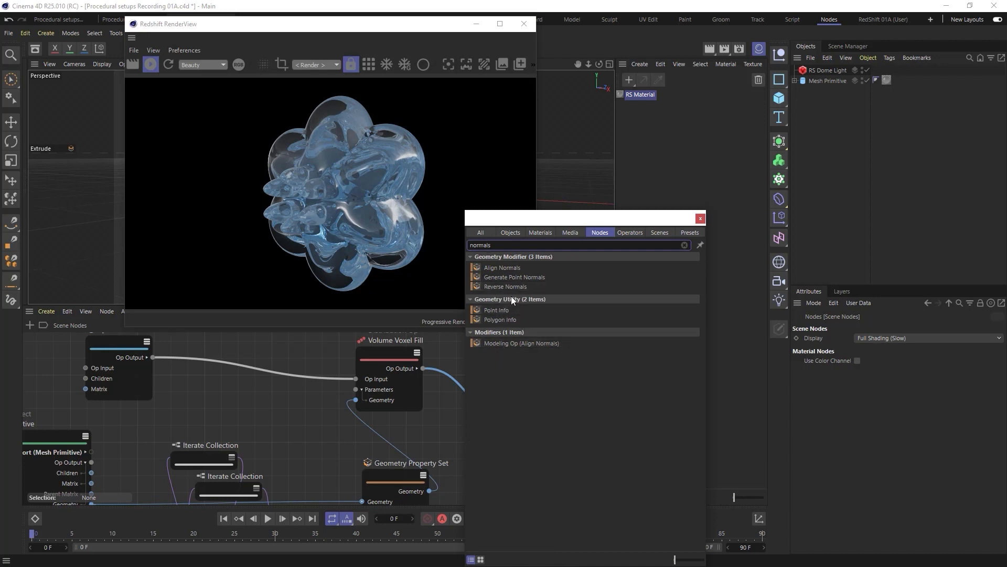
{"action": "key", "text": "BackSpace"}
{"action": "key", "text": "BackSpace"}
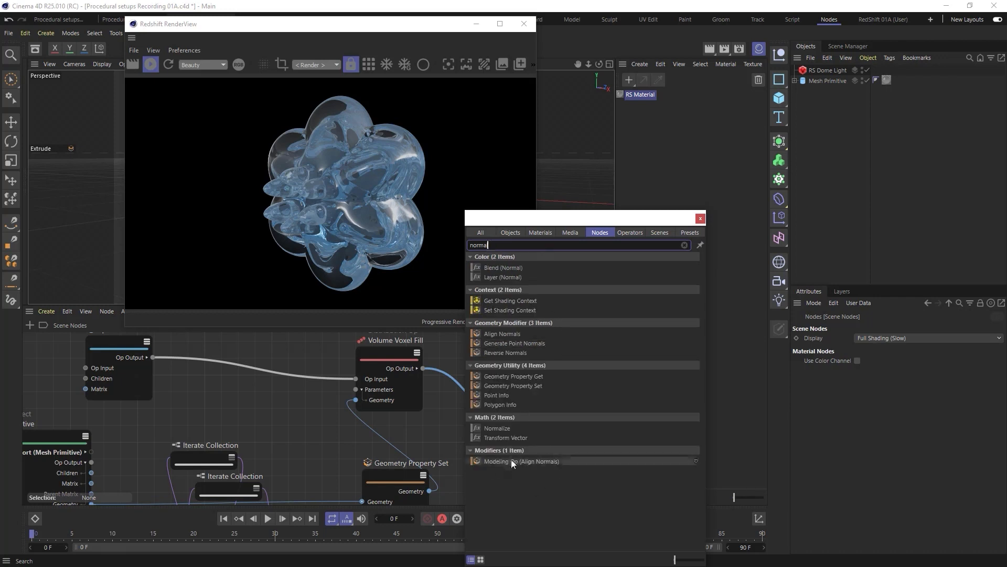
{"action": "left_click_drag", "start_coordinate": [527, 462], "coordinate": [464, 410]}
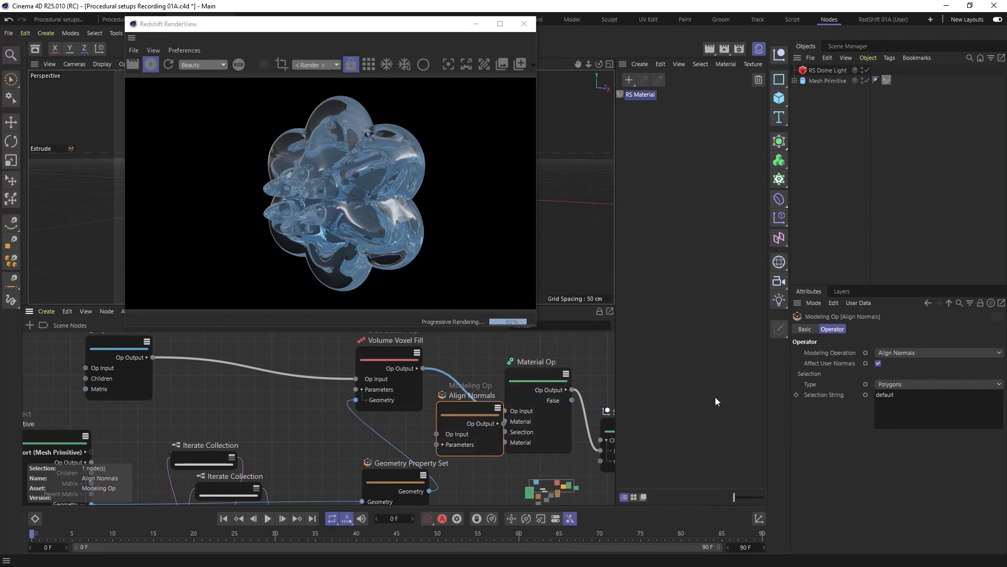
{"action": "left_click", "coordinate": [892, 351]}
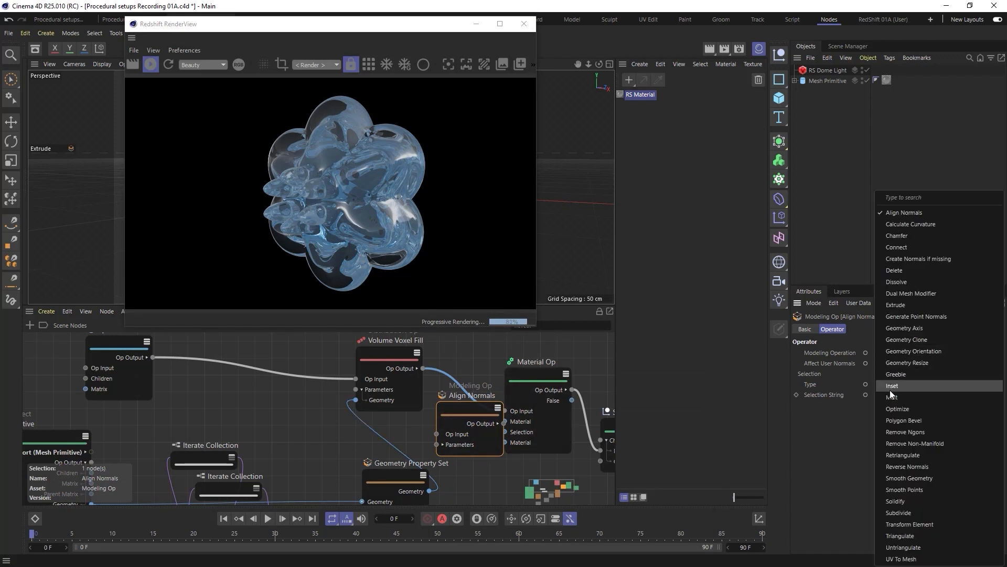
{"action": "left_click", "coordinate": [902, 466]}
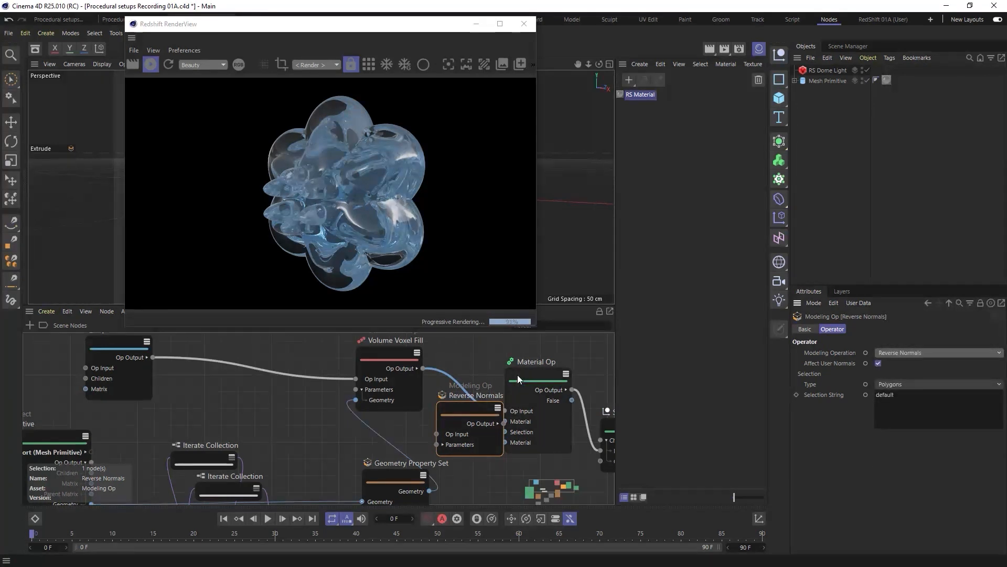
Step: Wire the Reverse Normals node between Volume Voxel Fill and Material Op, and space the nodes apart
{"action": "left_click_drag", "start_coordinate": [534, 375], "coordinate": [568, 371]}
{"action": "left_click_drag", "start_coordinate": [456, 411], "coordinate": [463, 401]}
{"action": "left_click_drag", "start_coordinate": [424, 366], "coordinate": [538, 405]}
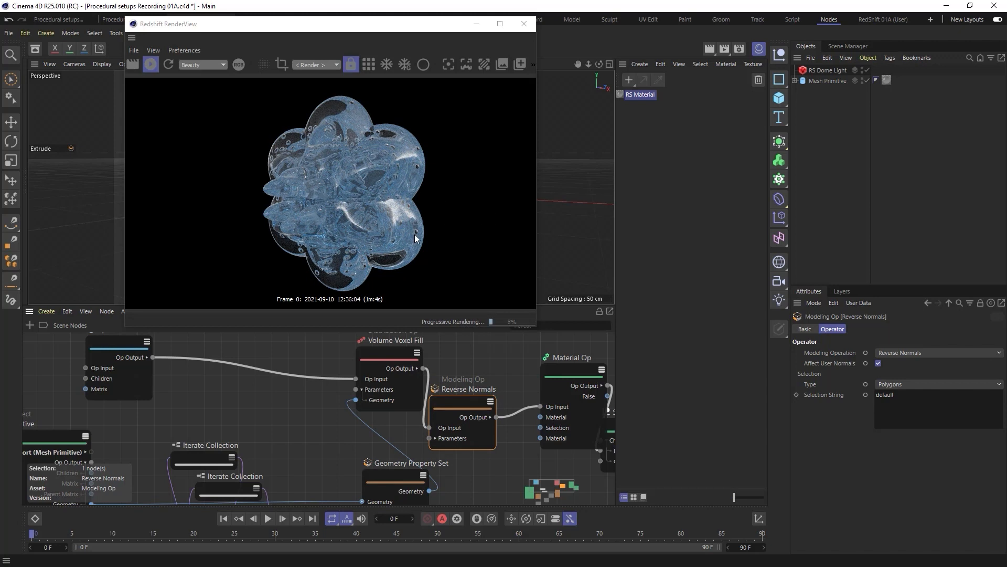
{"action": "left_click_drag", "start_coordinate": [466, 407], "coordinate": [482, 399]}
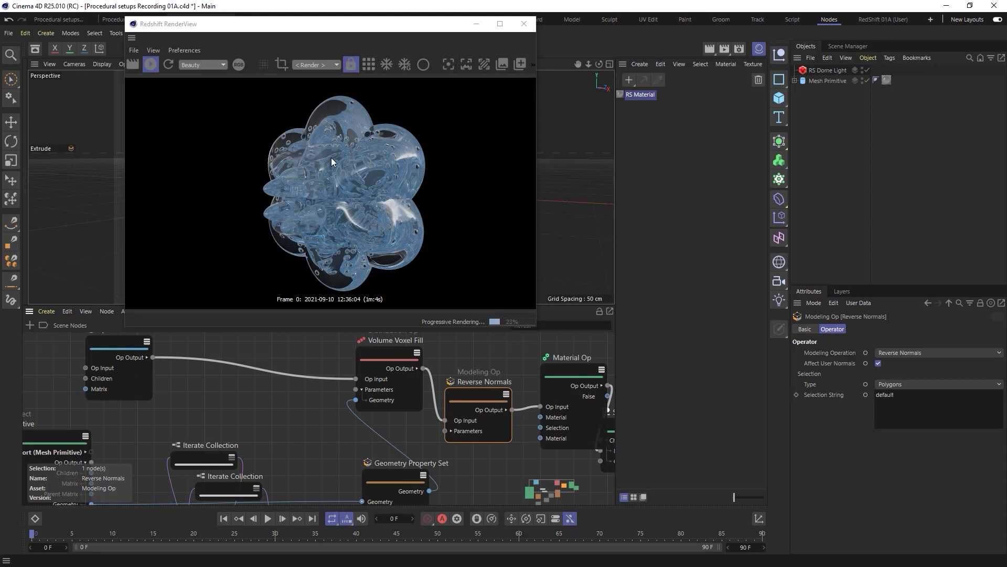
Step: Enlarge the RenderView window and orbit the viewport camera to inspect the sphere-filled glass mesh from the front
{"action": "left_click_drag", "start_coordinate": [285, 29], "coordinate": [278, 55]}
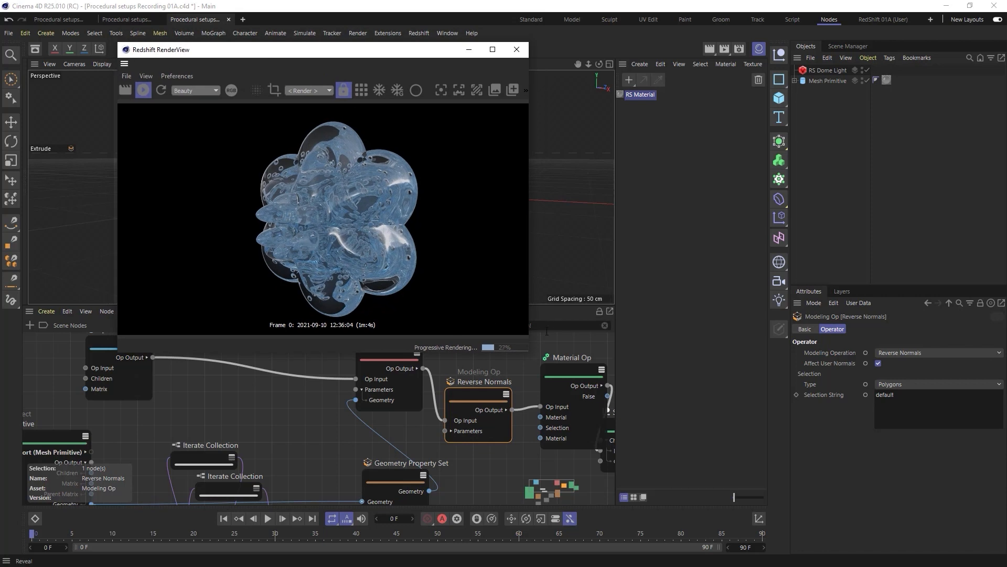
{"action": "left_click_drag", "start_coordinate": [531, 355], "coordinate": [811, 506]}
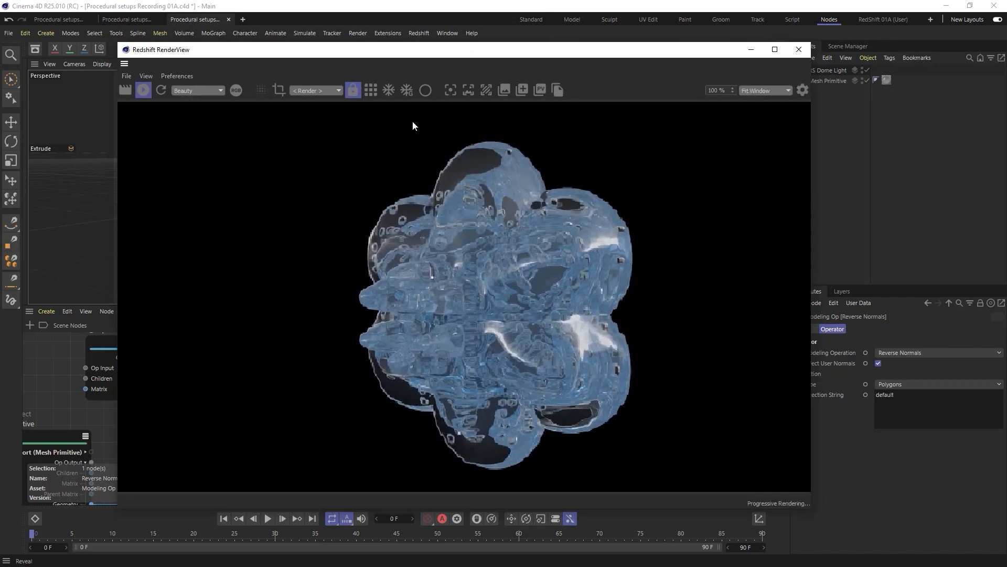
{"action": "left_click_drag", "start_coordinate": [343, 49], "coordinate": [408, 46]}
{"action": "left_click", "coordinate": [159, 187]}
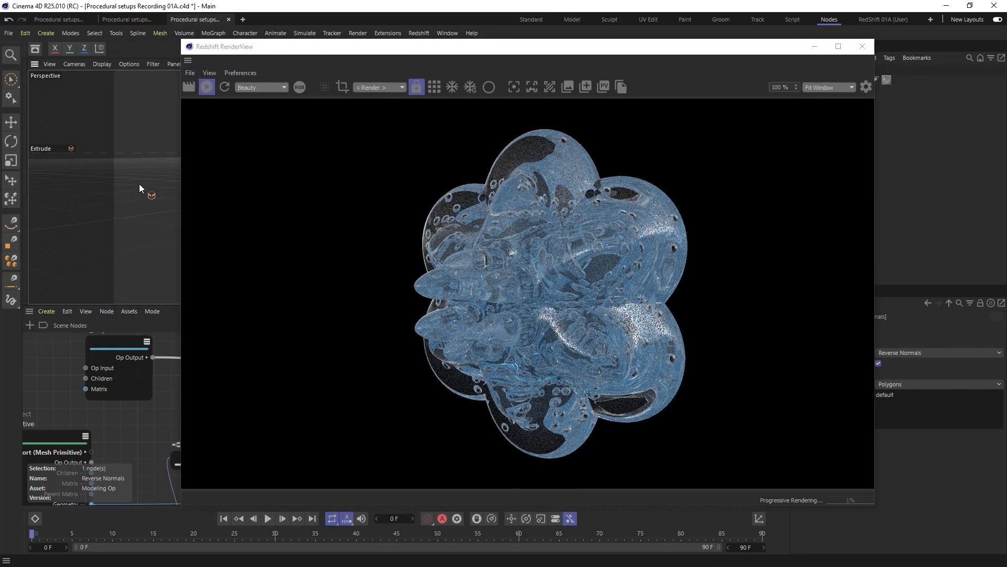
{"action": "mouse_move", "coordinate": [151, 203]}
{"action": "left_mouse_down", "text": "alt"}
{"action": "mouse_move", "coordinate": [143, 180]}
{"action": "mouse_move", "coordinate": [125, 181]}
{"action": "mouse_move", "coordinate": [141, 194]}
{"action": "left_mouse_up", "text": "alt"}
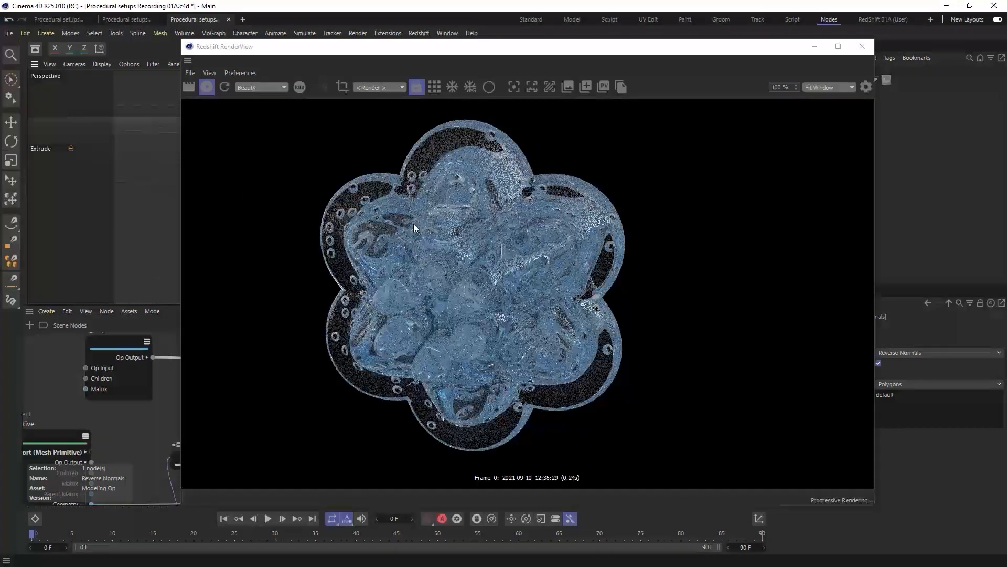
{"action": "left_click_drag", "start_coordinate": [693, 53], "coordinate": [559, 37]}
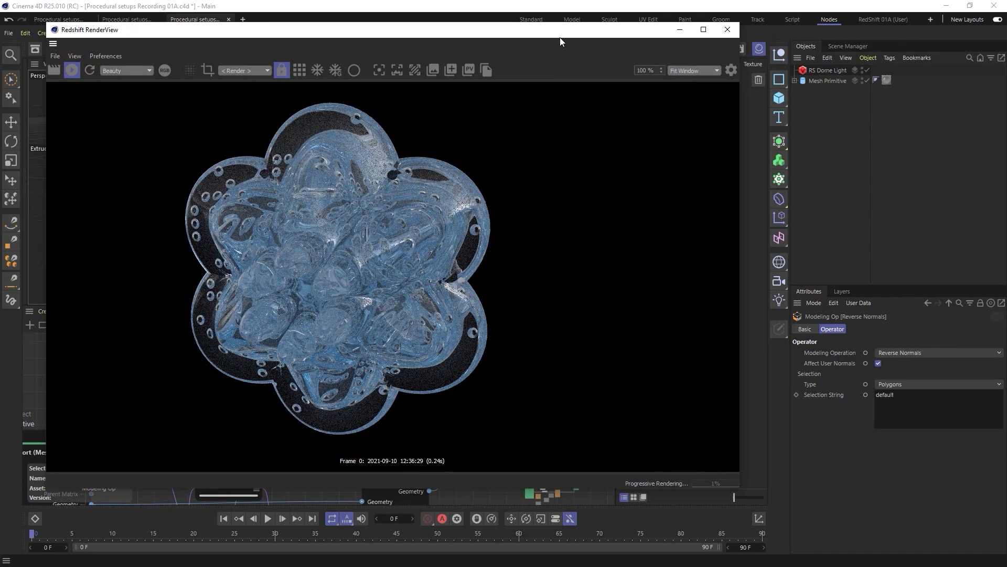
Step: Set the Mesh Primitive cylinder's Rotation Segments to 4
{"action": "left_click", "coordinate": [818, 80]}
{"action": "left_click", "coordinate": [887, 408]}
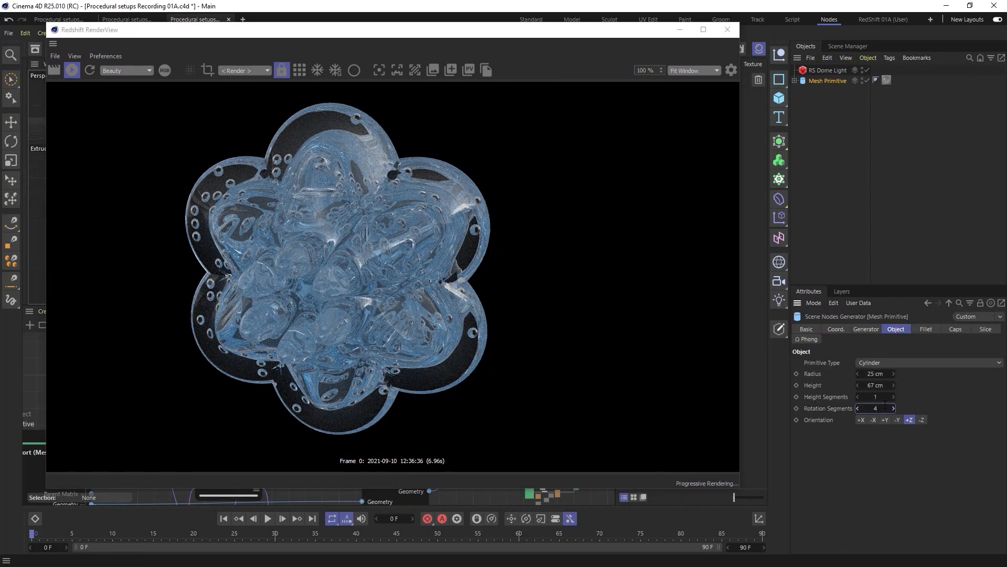
{"action": "key", "text": "Return"}
Step: Adjust the Extrude other modifier under the Mesh Primitive to stretch the four lobes outward, and clear the selection
{"action": "left_click", "coordinate": [795, 81]}
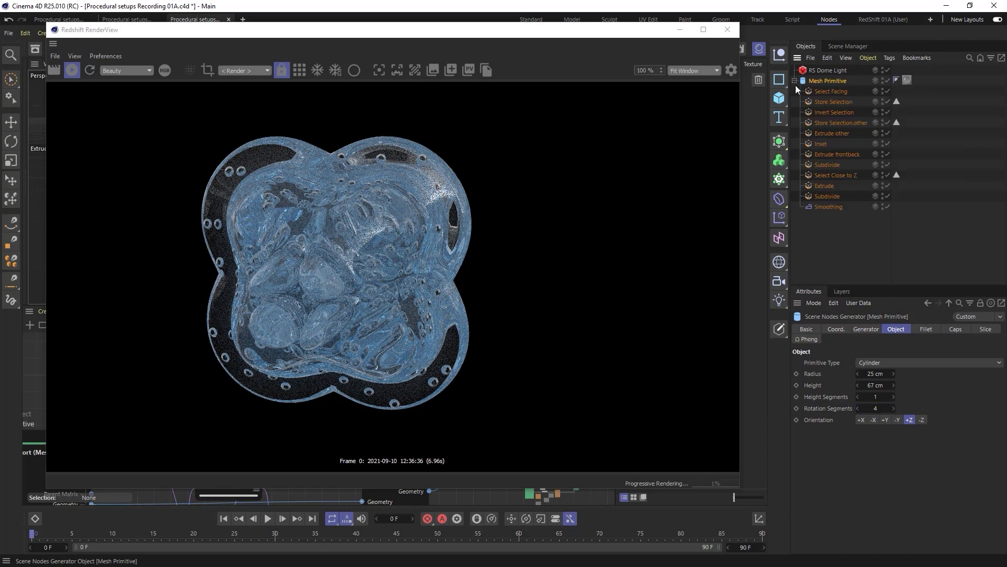
{"action": "left_click", "coordinate": [831, 133]}
{"action": "left_click_drag", "start_coordinate": [898, 403], "coordinate": [898, 404]}
{"action": "left_click", "coordinate": [818, 260]}
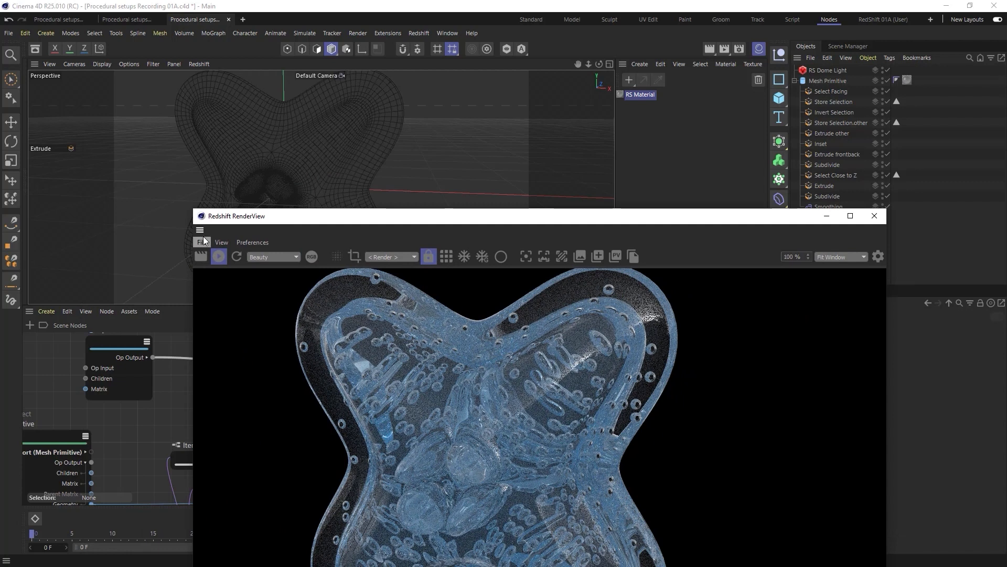
Step: Dock the RenderView beside the viewport and widen it, with the node editor folded and the Material Manager hidden
{"action": "left_click_drag", "start_coordinate": [200, 230], "coordinate": [597, 163]}
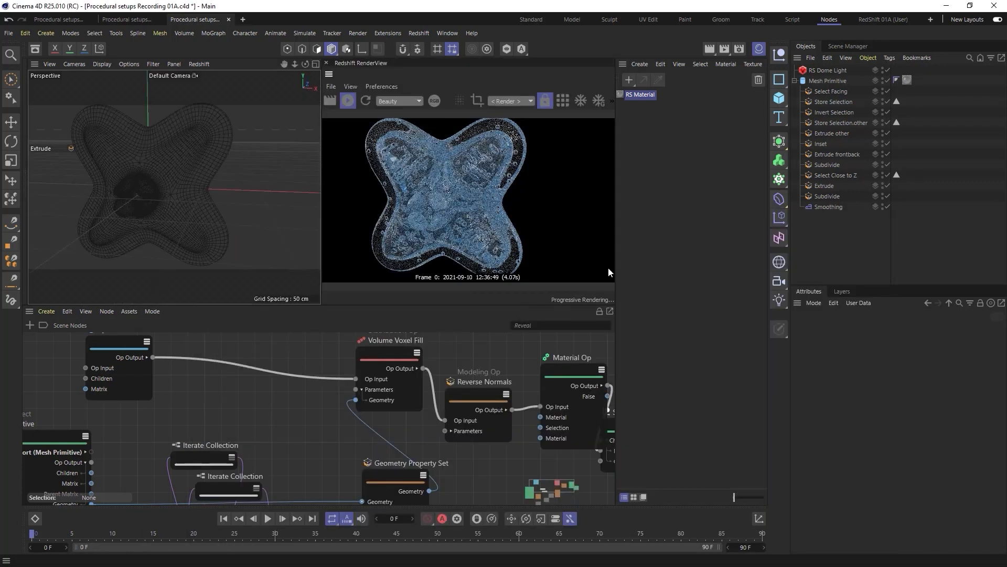
{"action": "left_click", "coordinate": [31, 315], "text": "ctrl"}
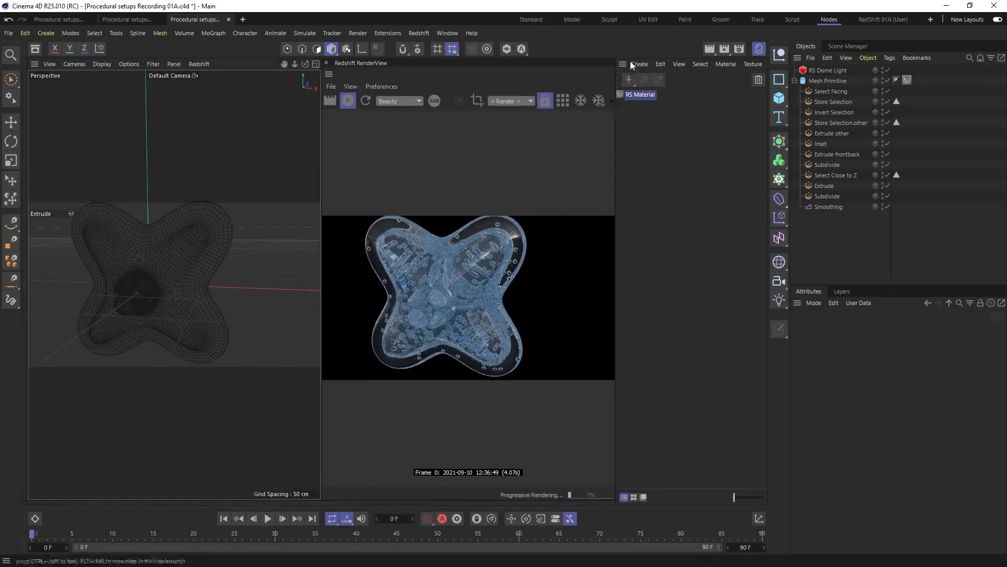
{"action": "left_click", "coordinate": [761, 49]}
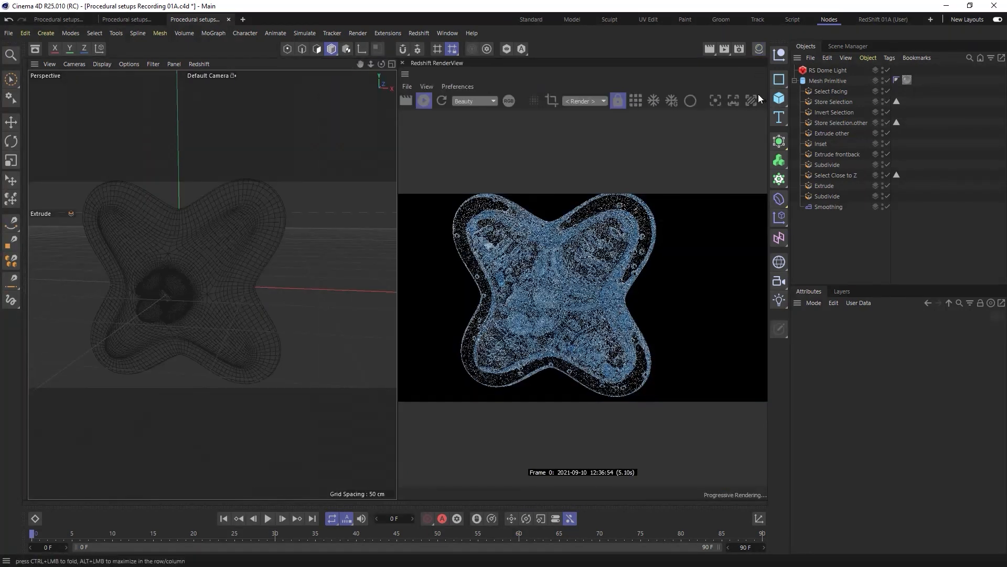
{"action": "left_click_drag", "start_coordinate": [397, 270], "coordinate": [287, 285]}
{"action": "middle_click_drag", "start_coordinate": [134, 280], "coordinate": [164, 275], "text": "alt"}
{"action": "left_click_drag", "start_coordinate": [165, 274], "coordinate": [189, 285], "text": "alt"}
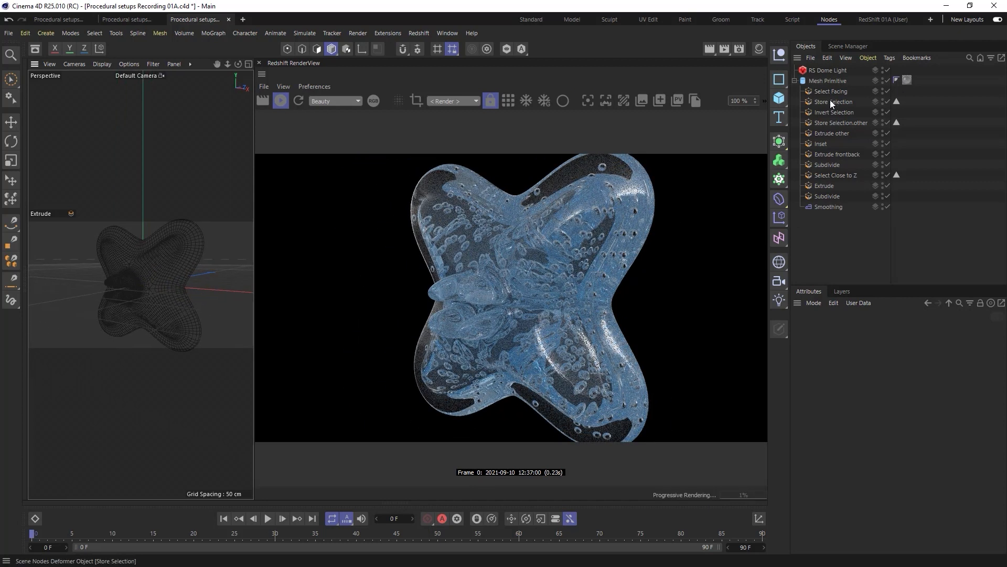
Step: Set the Mesh Primitive's Height Segments to 2 and Rotation Segments to 7, and view the new shape at an angle
{"action": "left_click", "coordinate": [823, 81]}
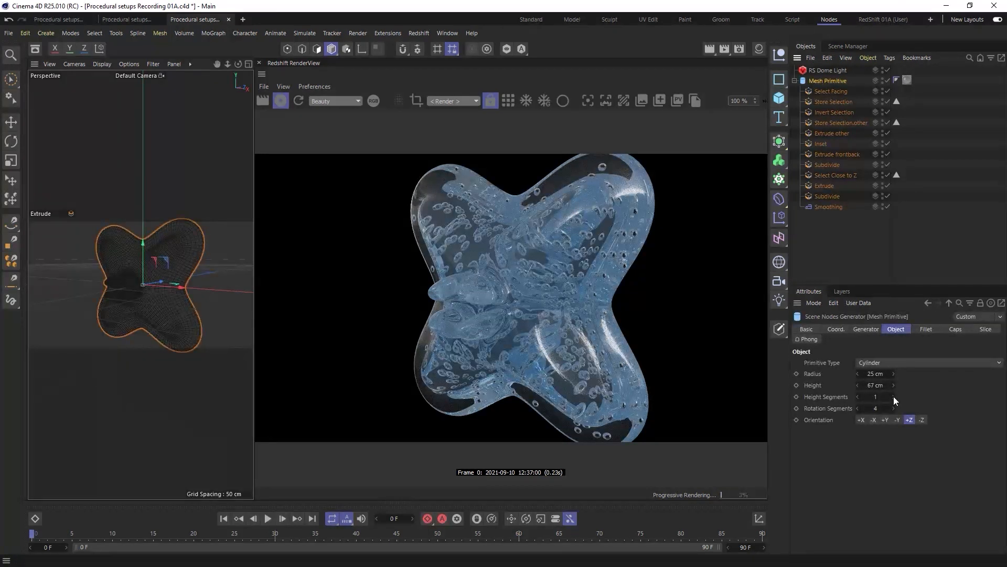
{"action": "left_click", "coordinate": [893, 396]}
{"action": "left_click", "coordinate": [893, 408]}
{"action": "left_click", "coordinate": [893, 409]}
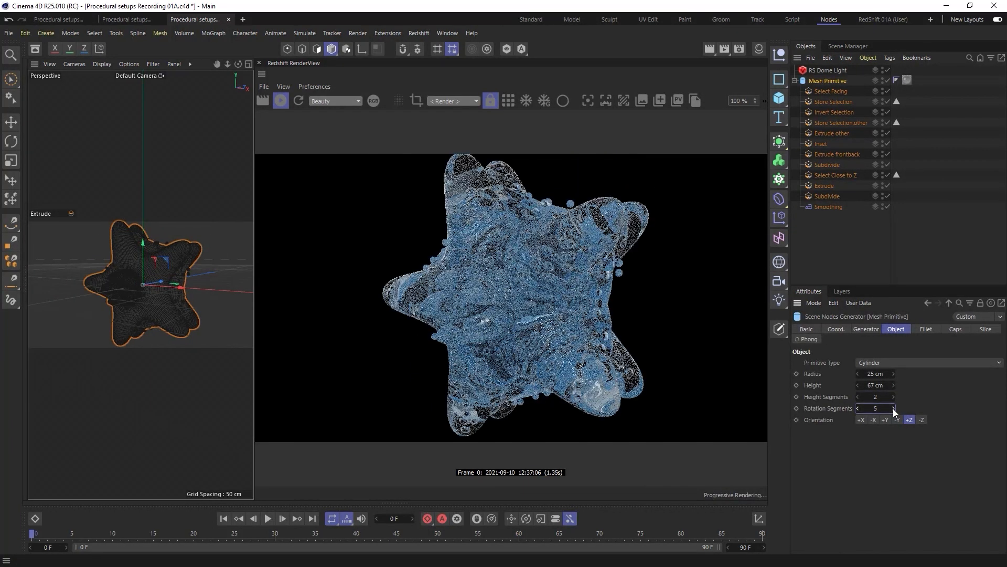
{"action": "left_click", "coordinate": [893, 409]}
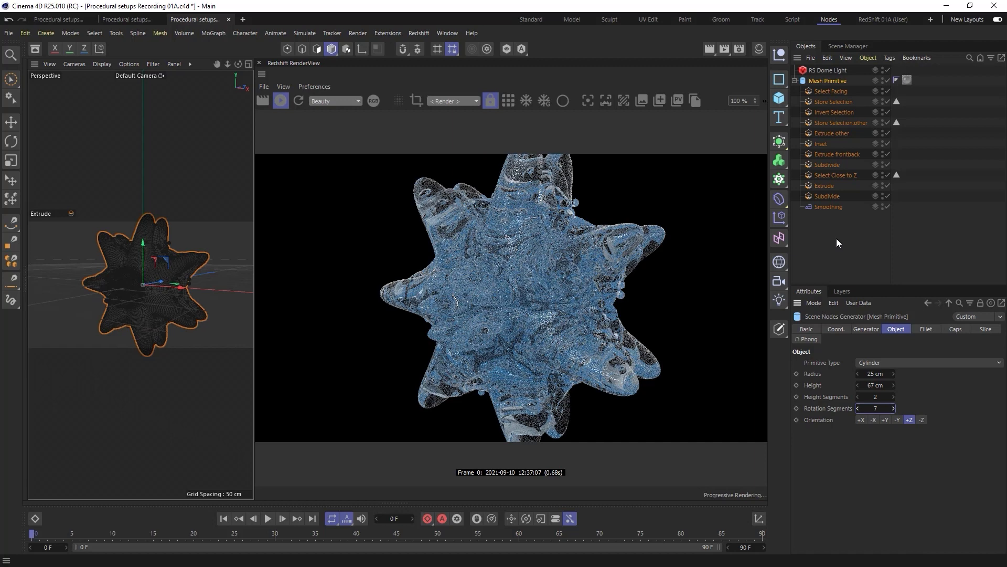
{"action": "left_click", "coordinate": [837, 239]}
{"action": "mouse_move", "coordinate": [157, 278]}
{"action": "left_mouse_down", "text": "alt"}
{"action": "mouse_move", "coordinate": [244, 273]}
{"action": "mouse_move", "coordinate": [157, 269]}
{"action": "mouse_move", "coordinate": [119, 283]}
{"action": "mouse_move", "coordinate": [168, 285]}
{"action": "mouse_move", "coordinate": [140, 275]}
{"action": "mouse_move", "coordinate": [163, 288]}
{"action": "mouse_move", "coordinate": [110, 271]}
{"action": "mouse_move", "coordinate": [83, 287]}
{"action": "mouse_move", "coordinate": [183, 275]}
{"action": "mouse_move", "coordinate": [164, 278]}
{"action": "left_mouse_up", "text": "alt"}
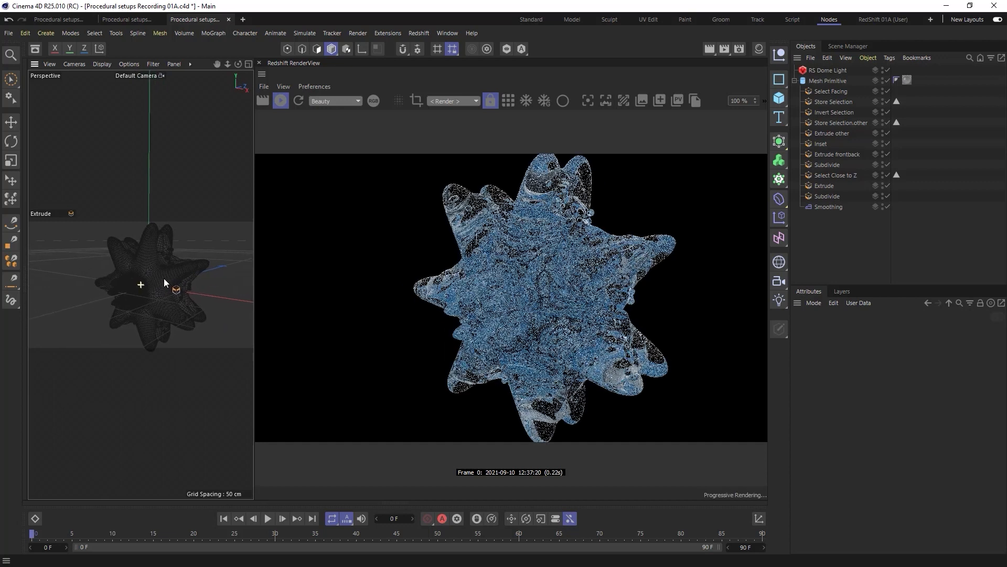